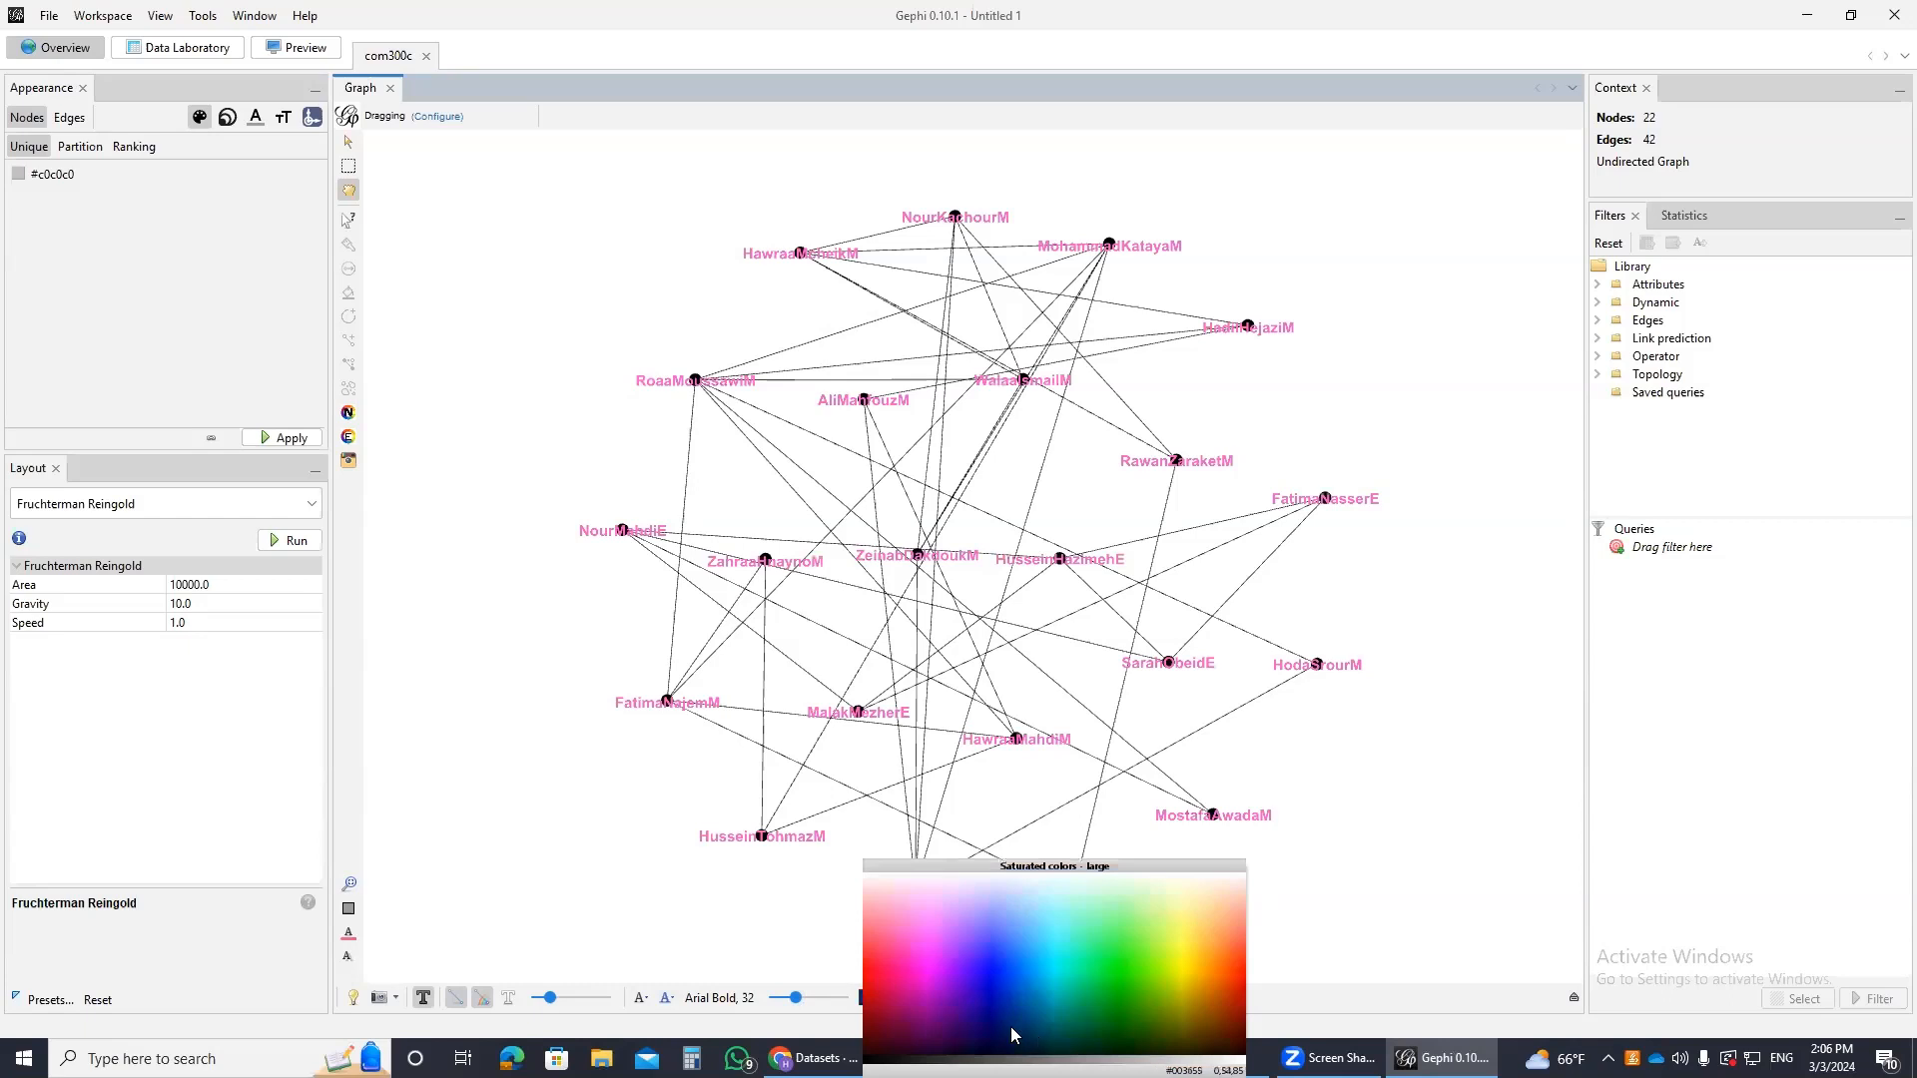
Set the node label colour to dark blue and hide the labels in the graph
{"action": "left_click", "coordinate": [1010, 1026]}
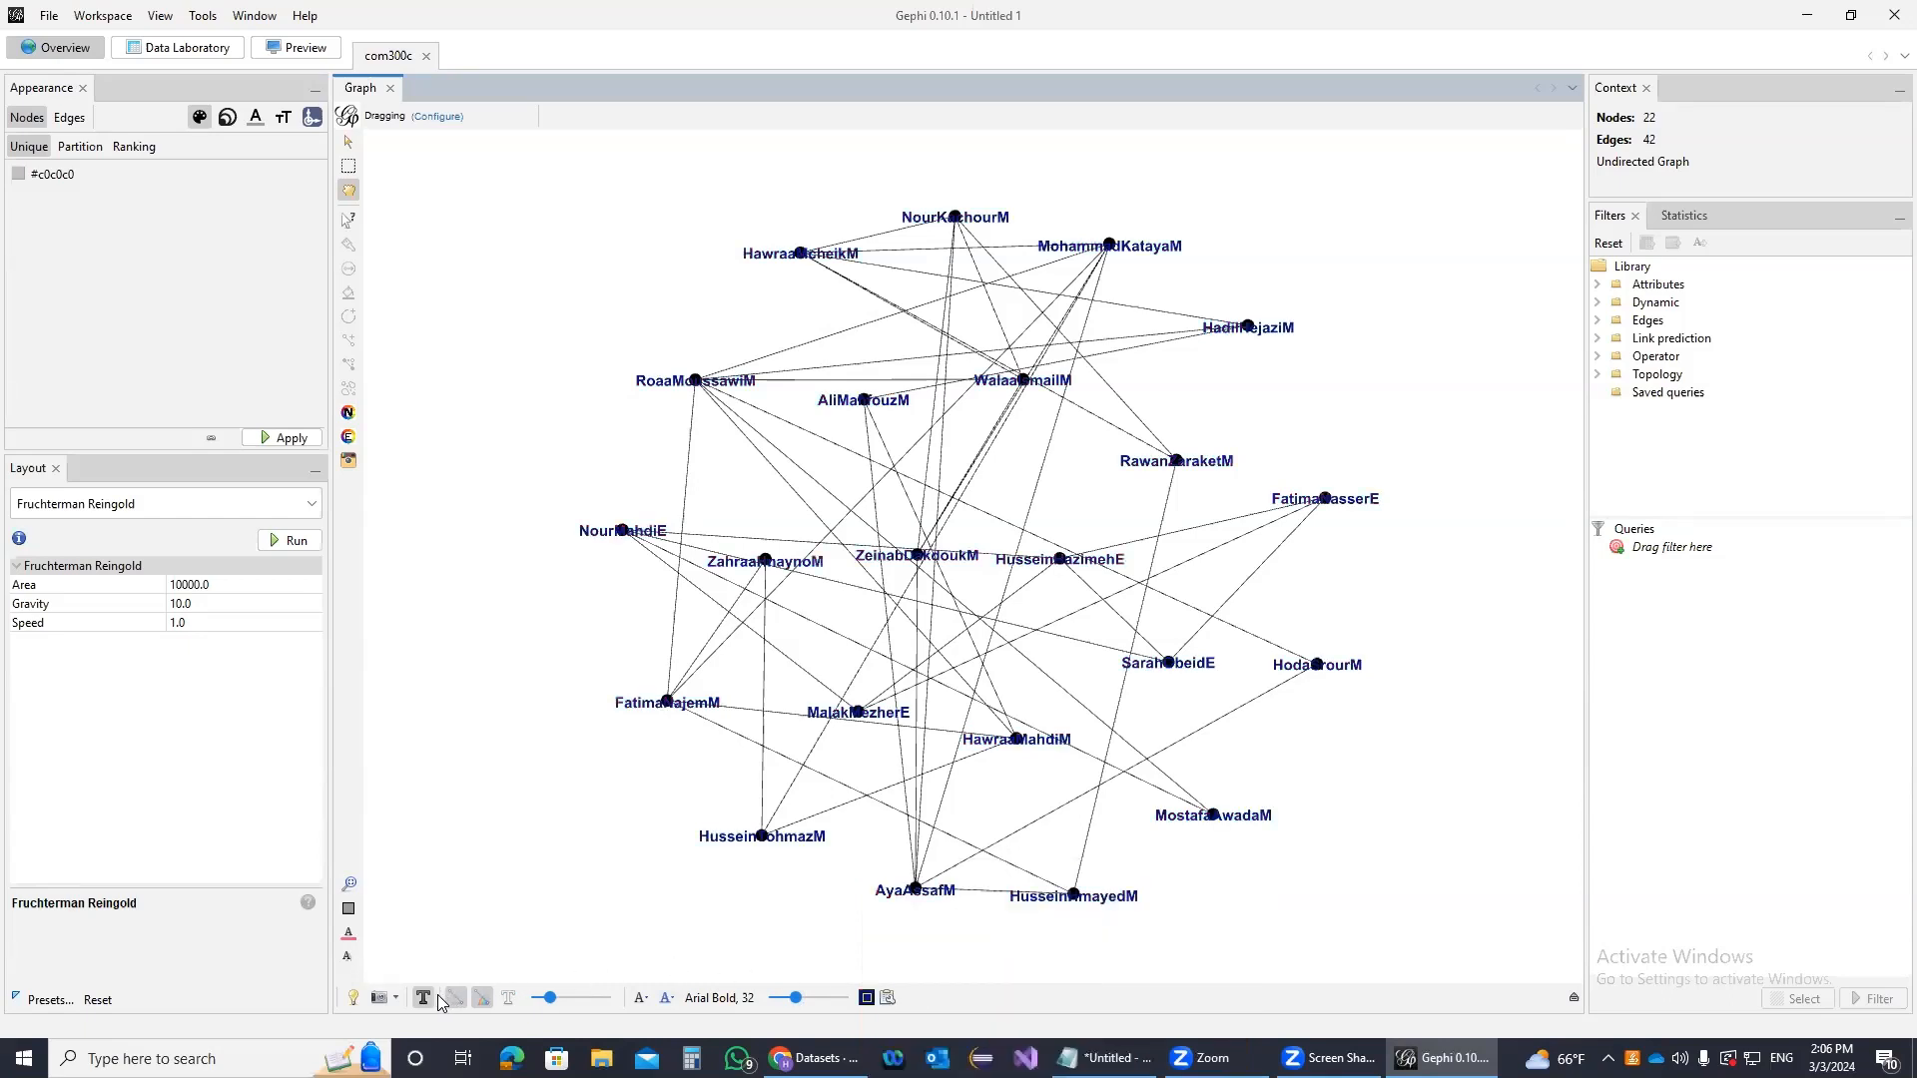
{"action": "left_click", "coordinate": [425, 997]}
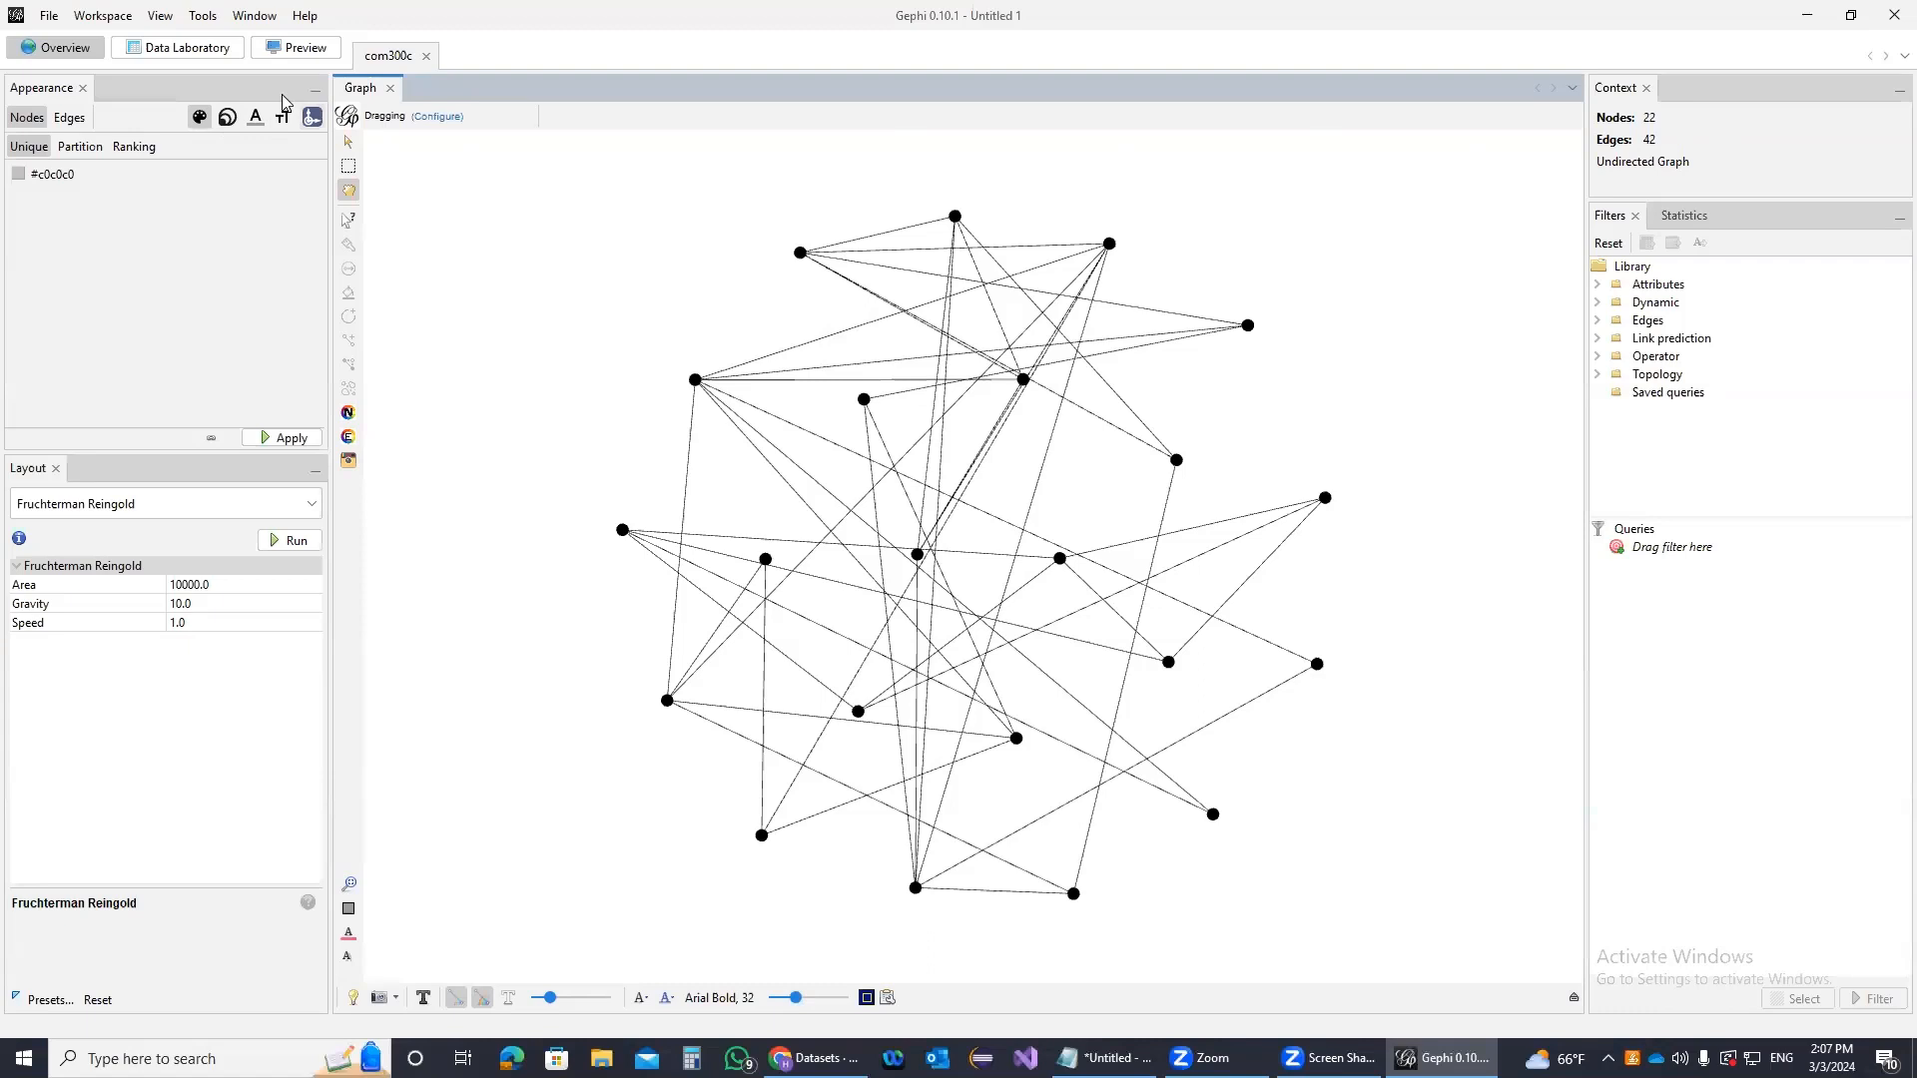
Run the Average Degree statistic on the network and close its report
{"action": "left_click", "coordinate": [228, 117]}
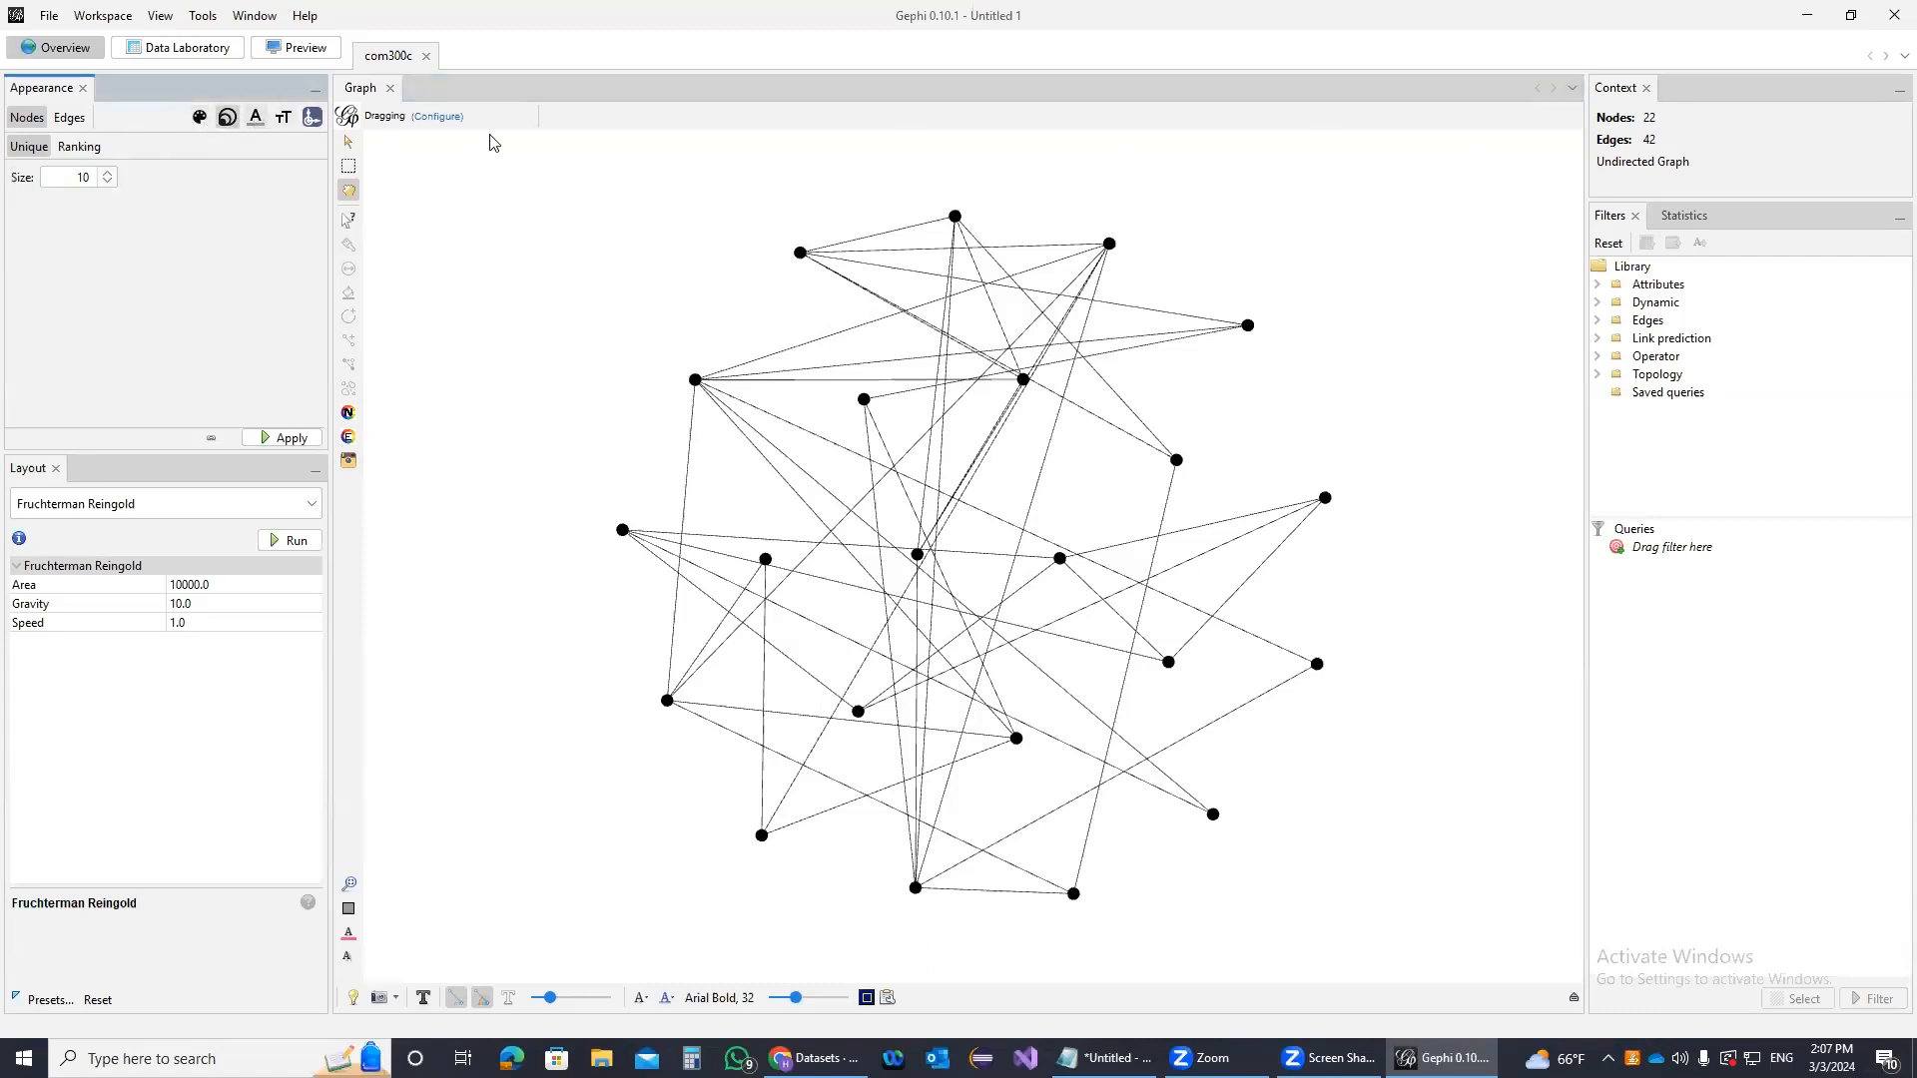
{"action": "left_click", "coordinate": [1695, 217]}
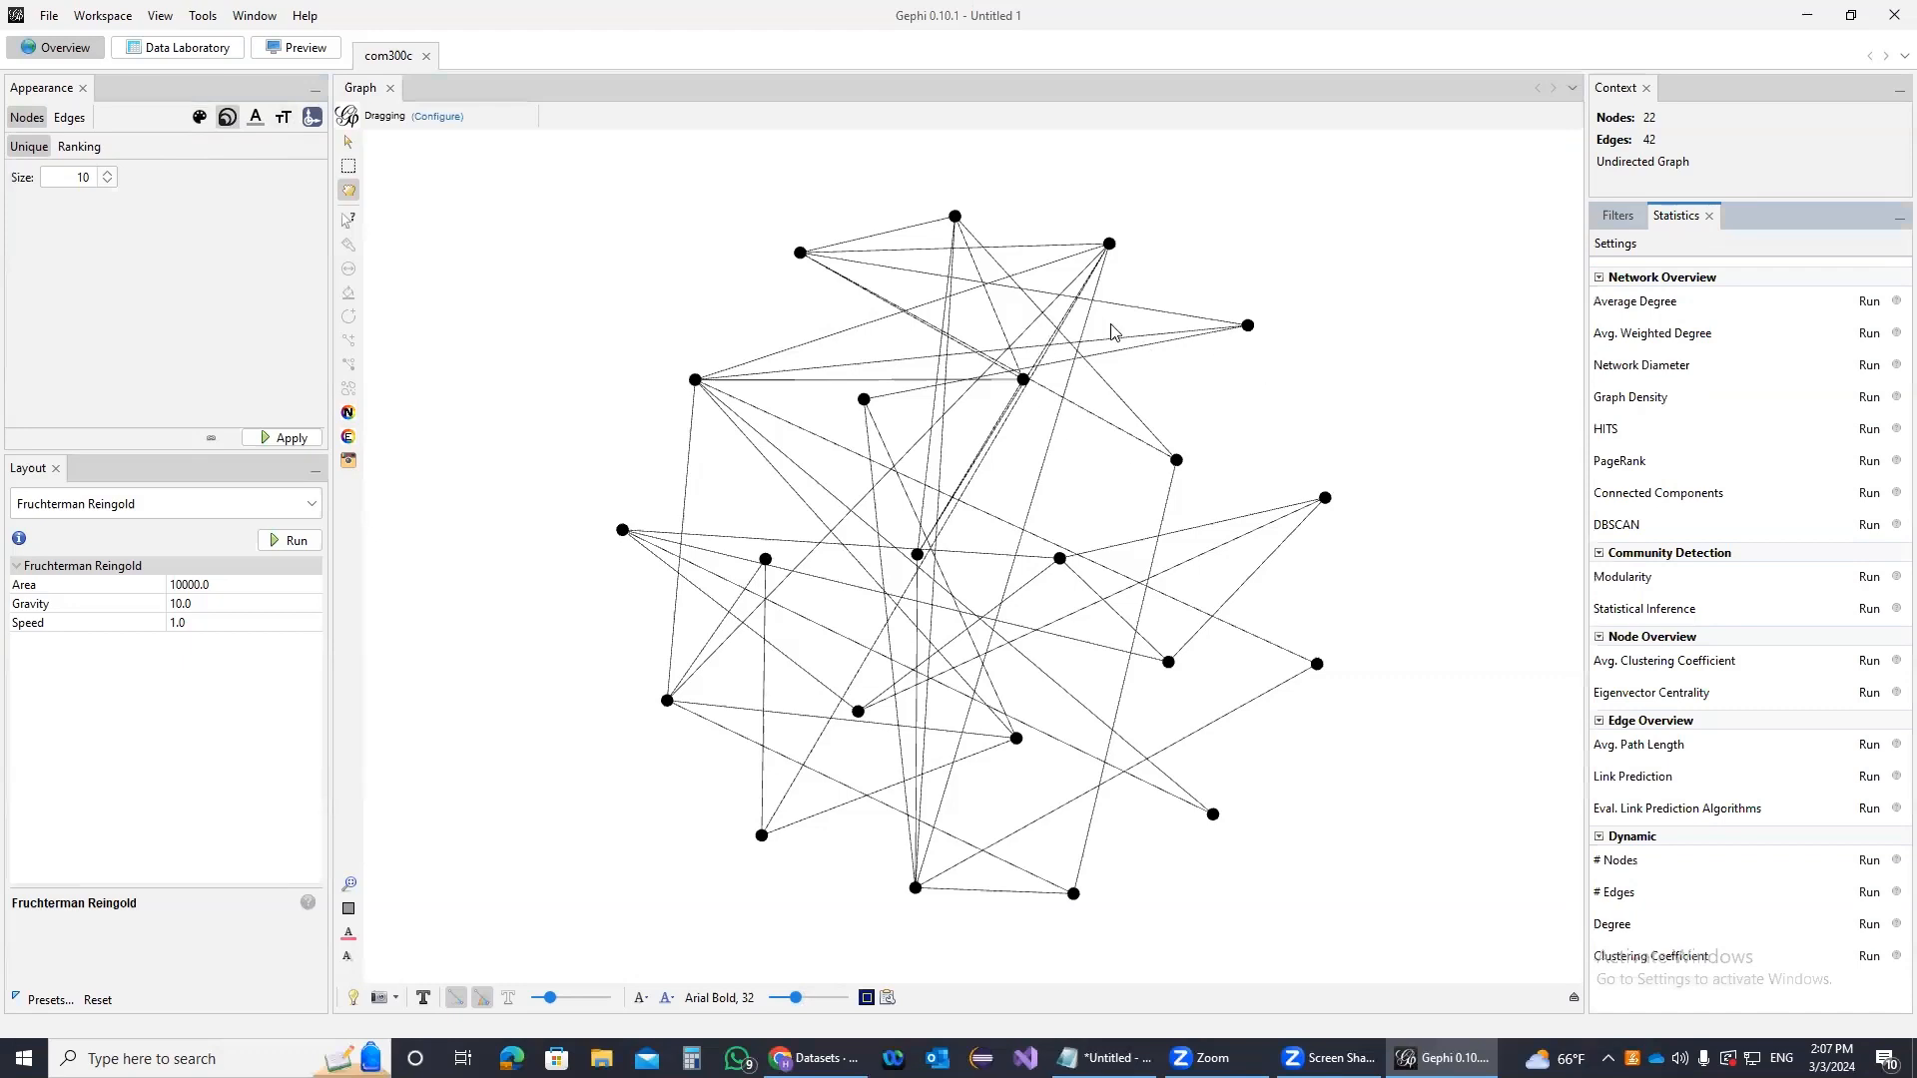
{"action": "left_click", "coordinate": [1869, 301]}
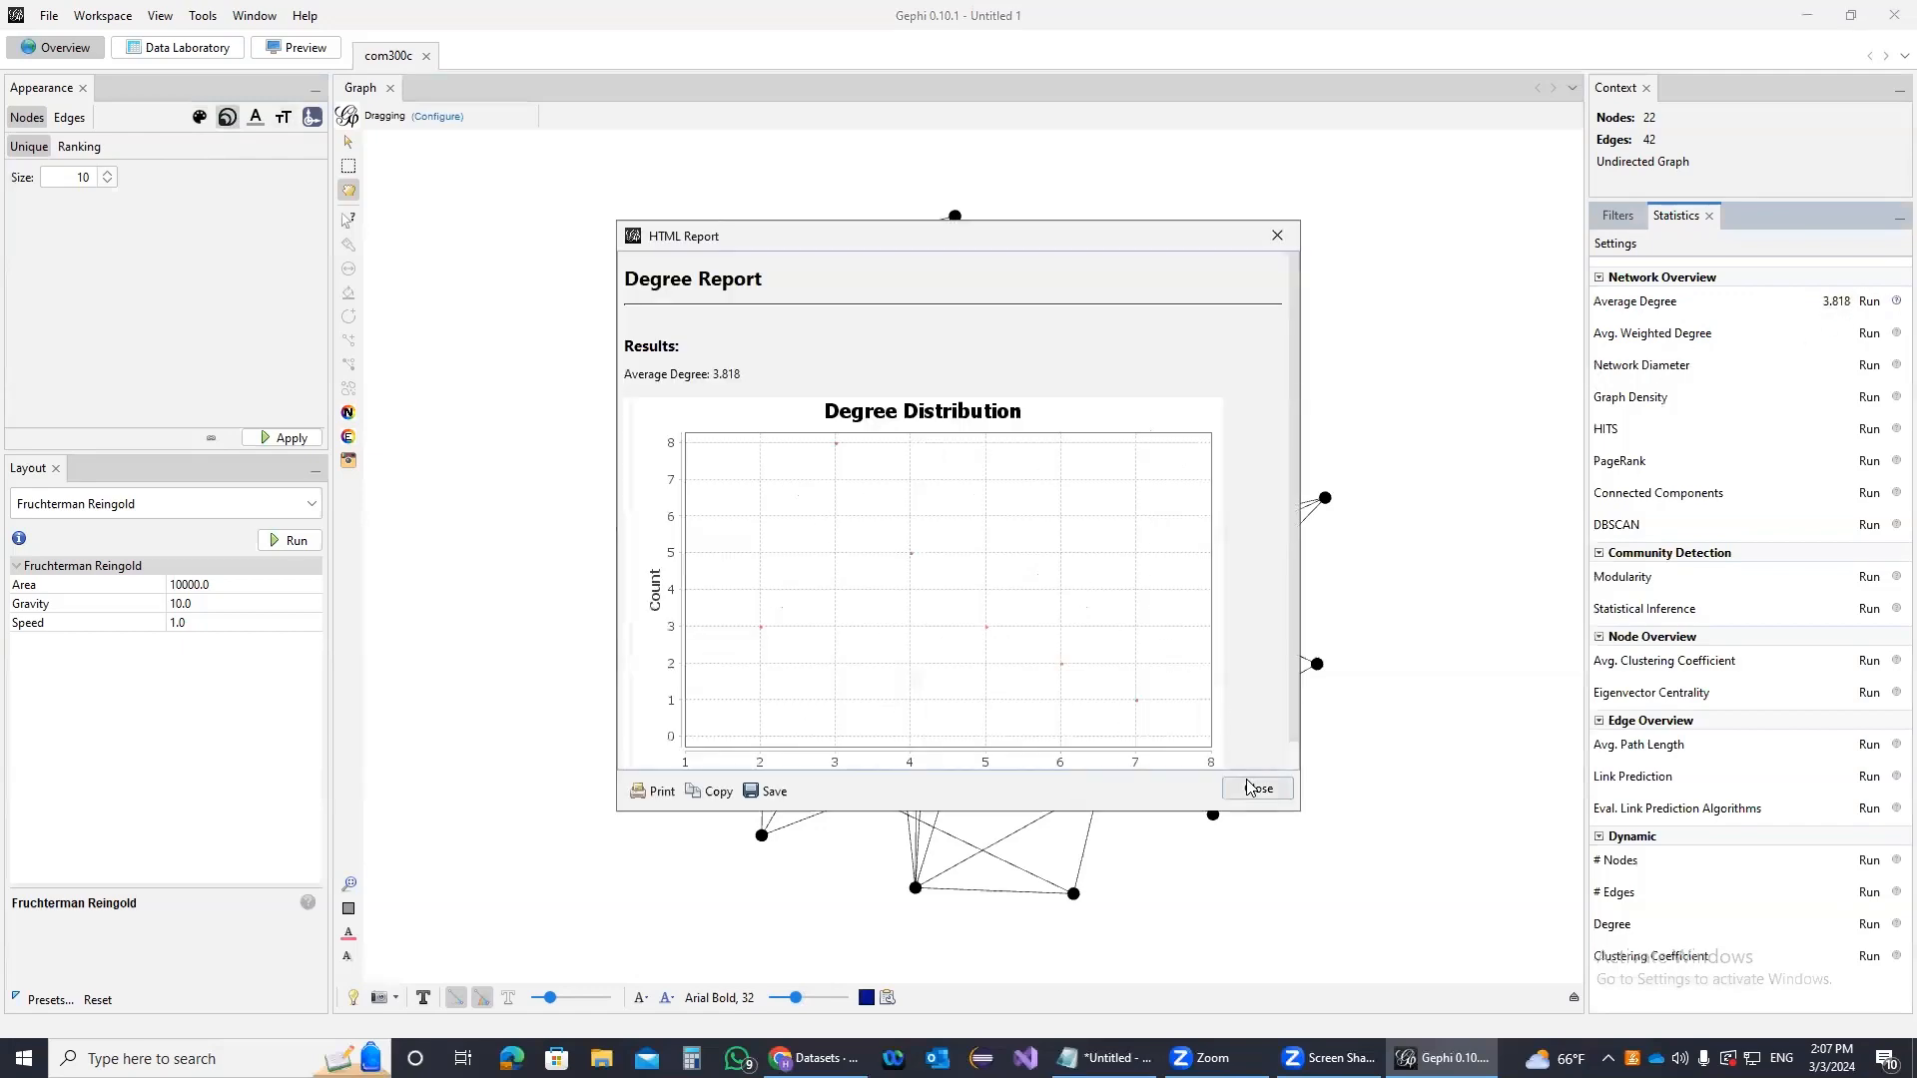
{"action": "left_click", "coordinate": [1258, 787]}
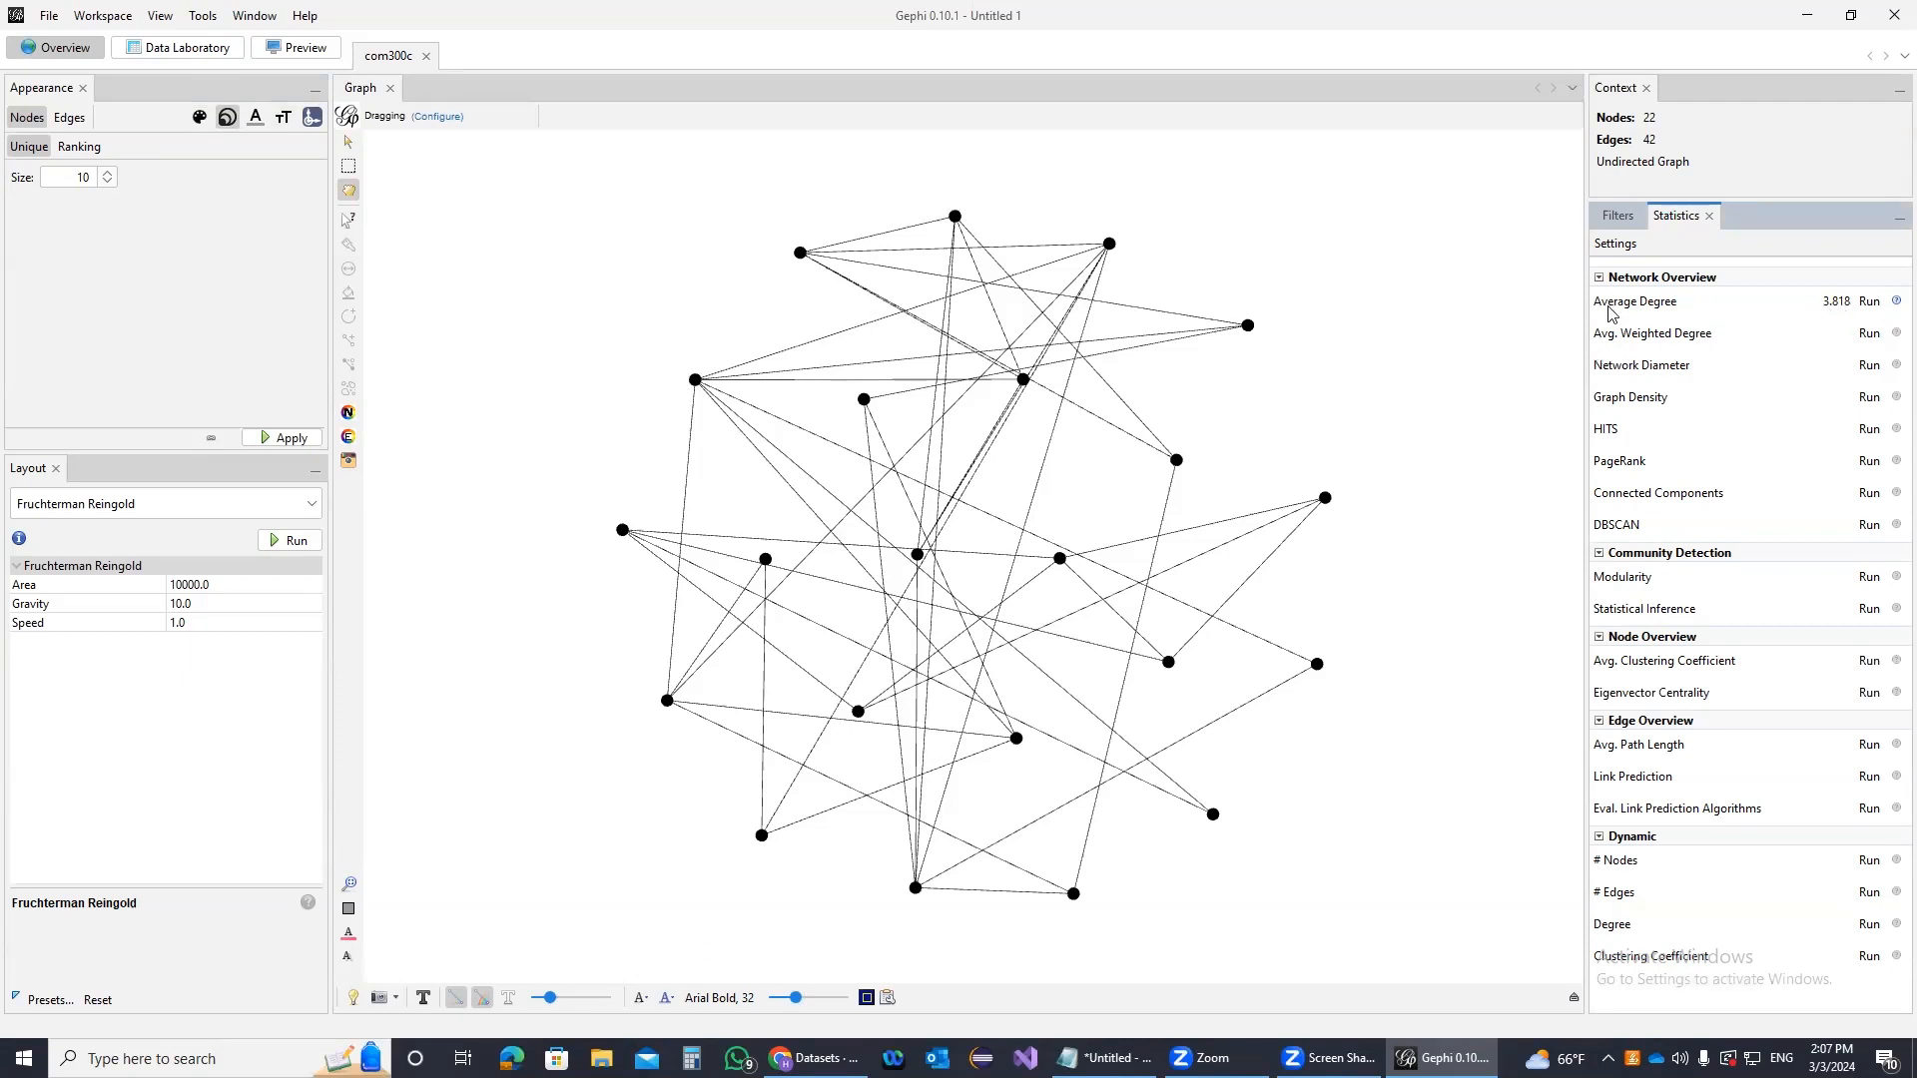
Run the Connected Components statistic as undirected and close its report
{"action": "left_click", "coordinate": [1870, 493]}
{"action": "left_click", "coordinate": [1108, 678]}
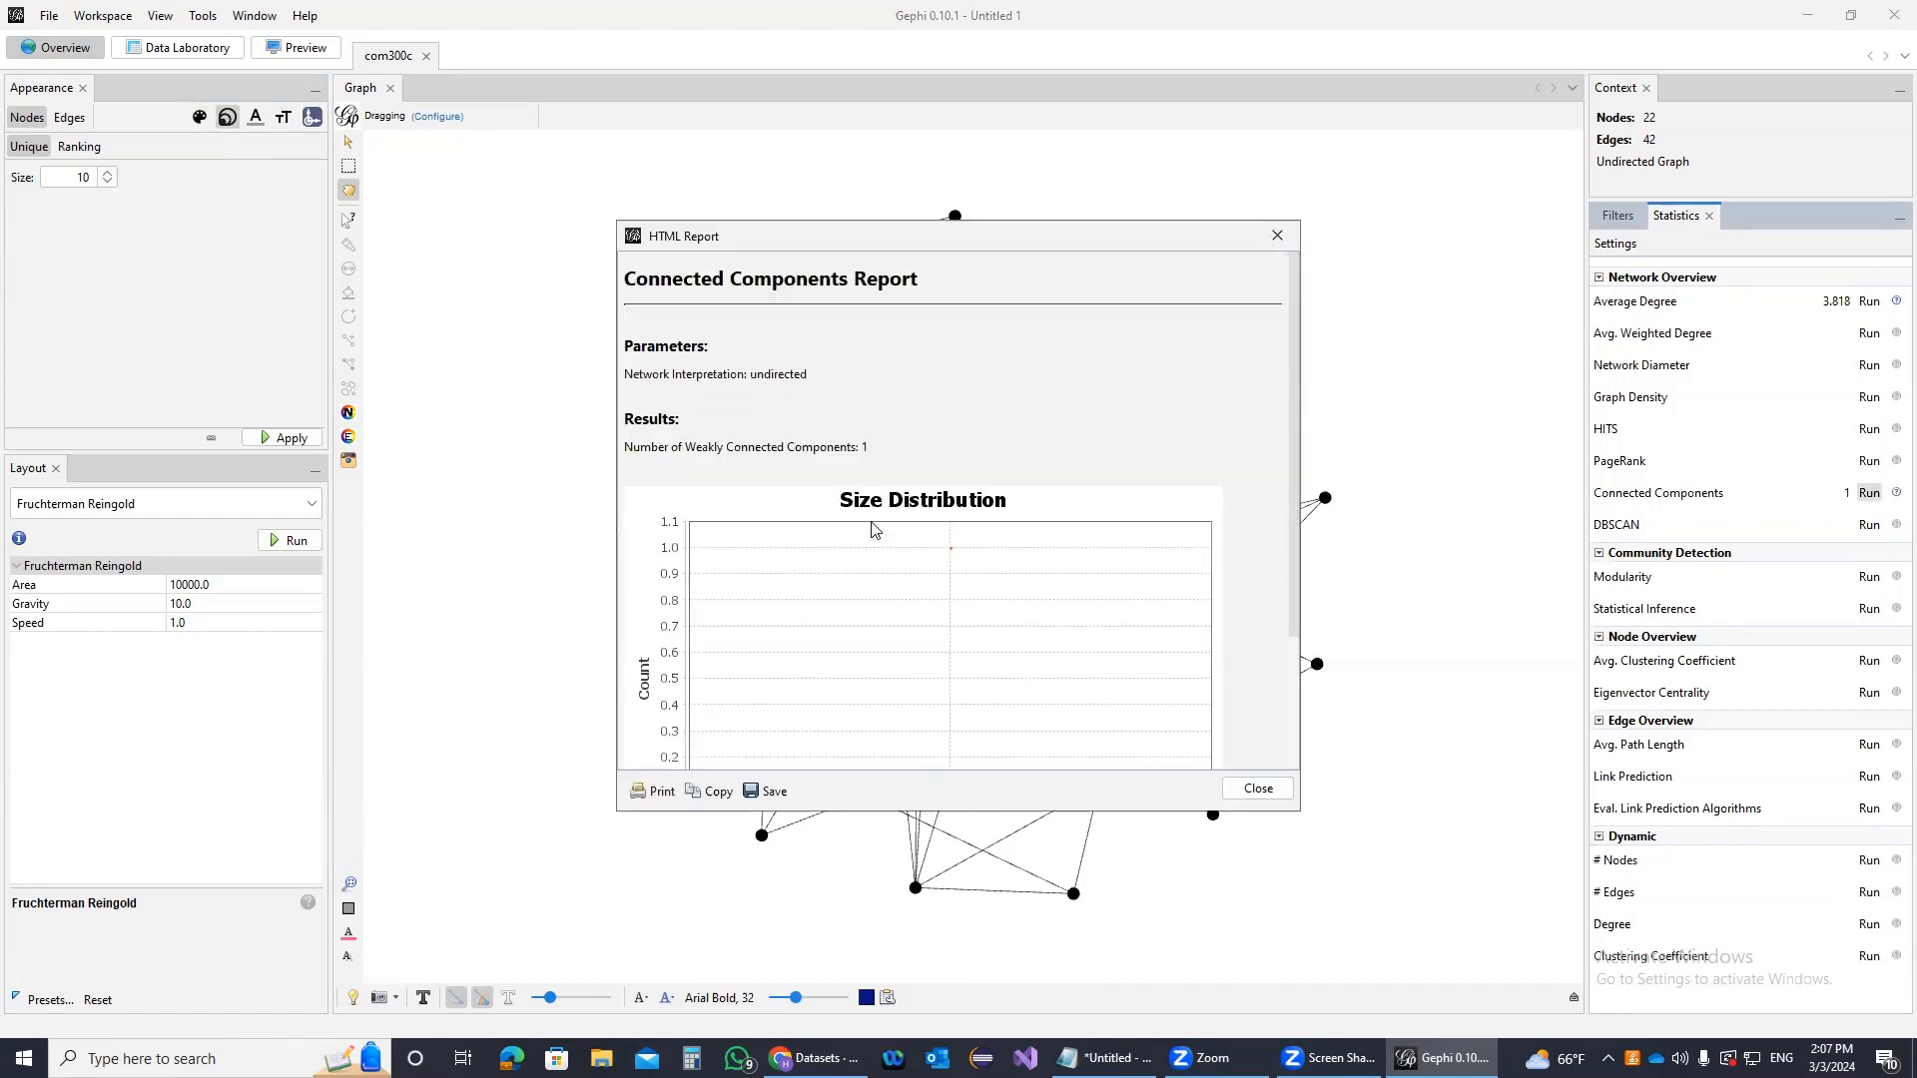
{"action": "left_click", "coordinate": [1280, 236]}
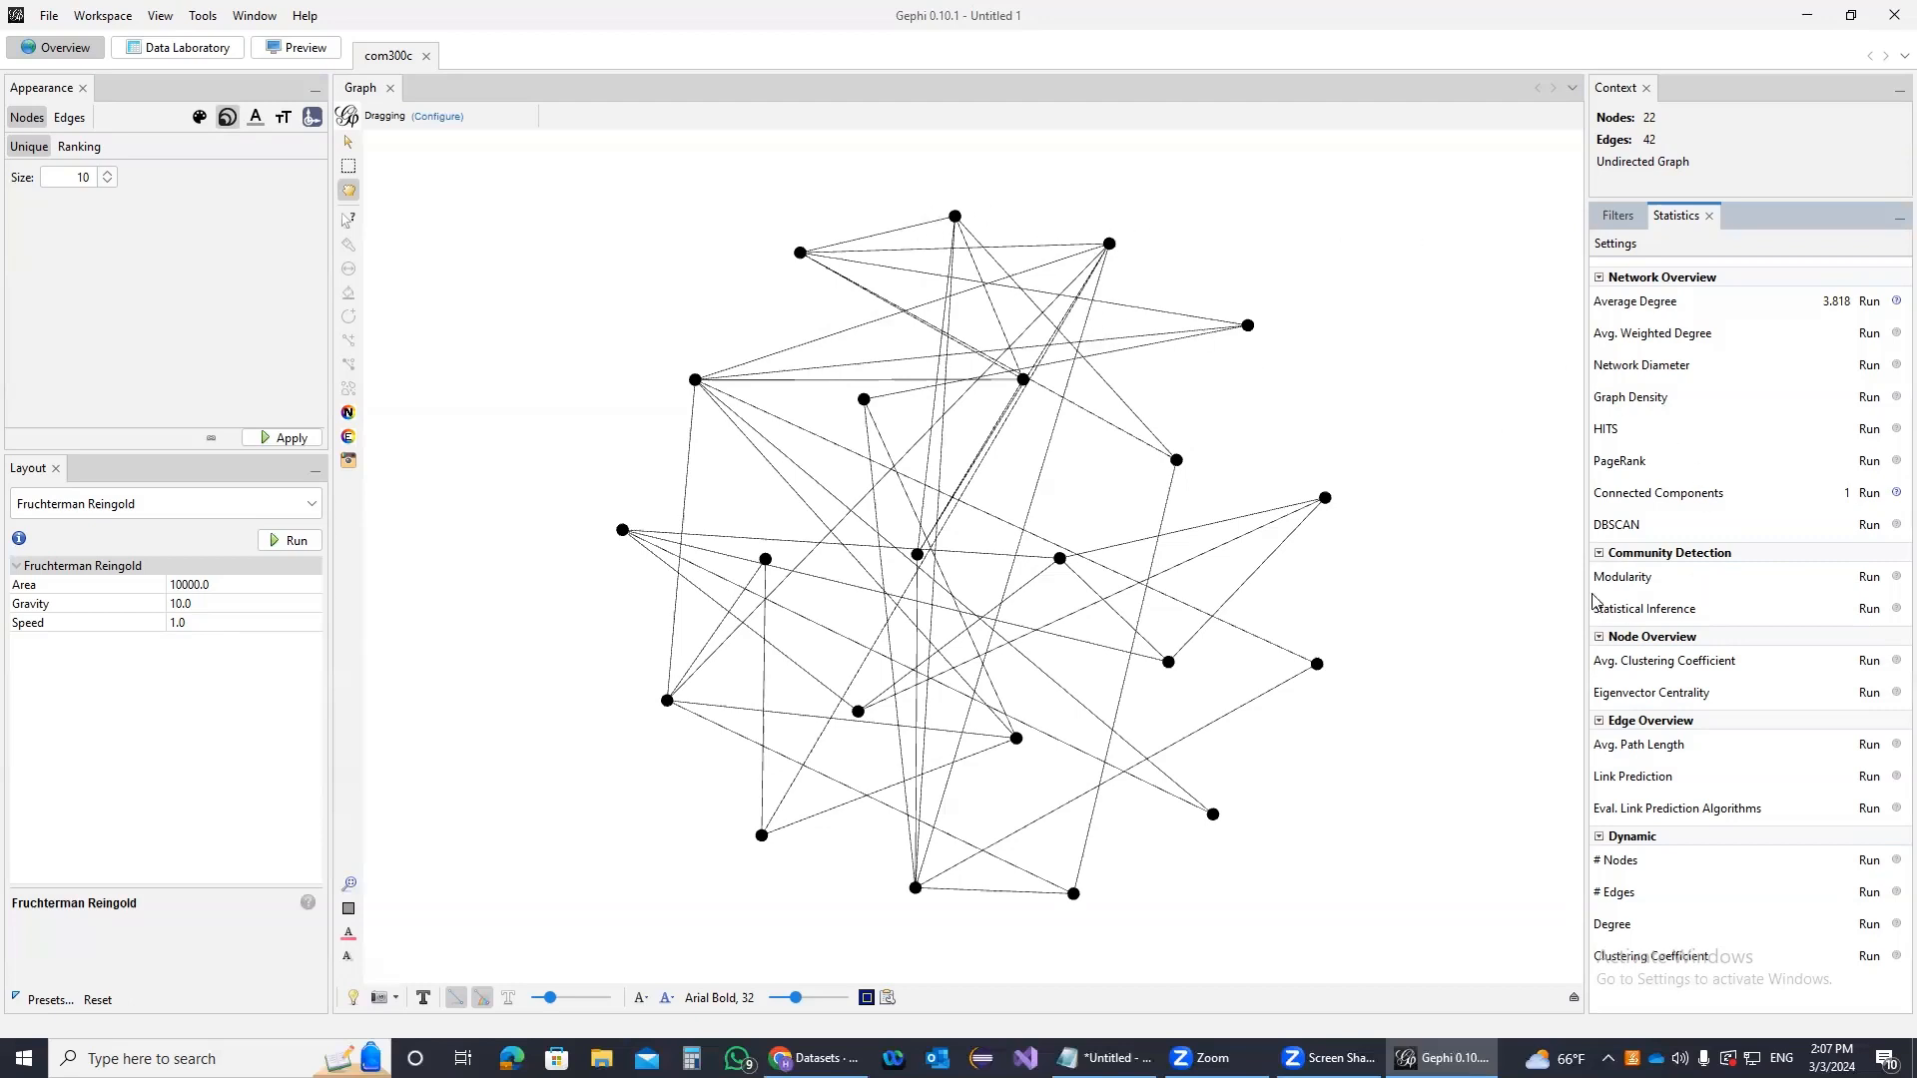
Run the Avg. Clustering Coefficient statistic with the Undirected option and close its report
{"action": "left_click", "coordinate": [1865, 660]}
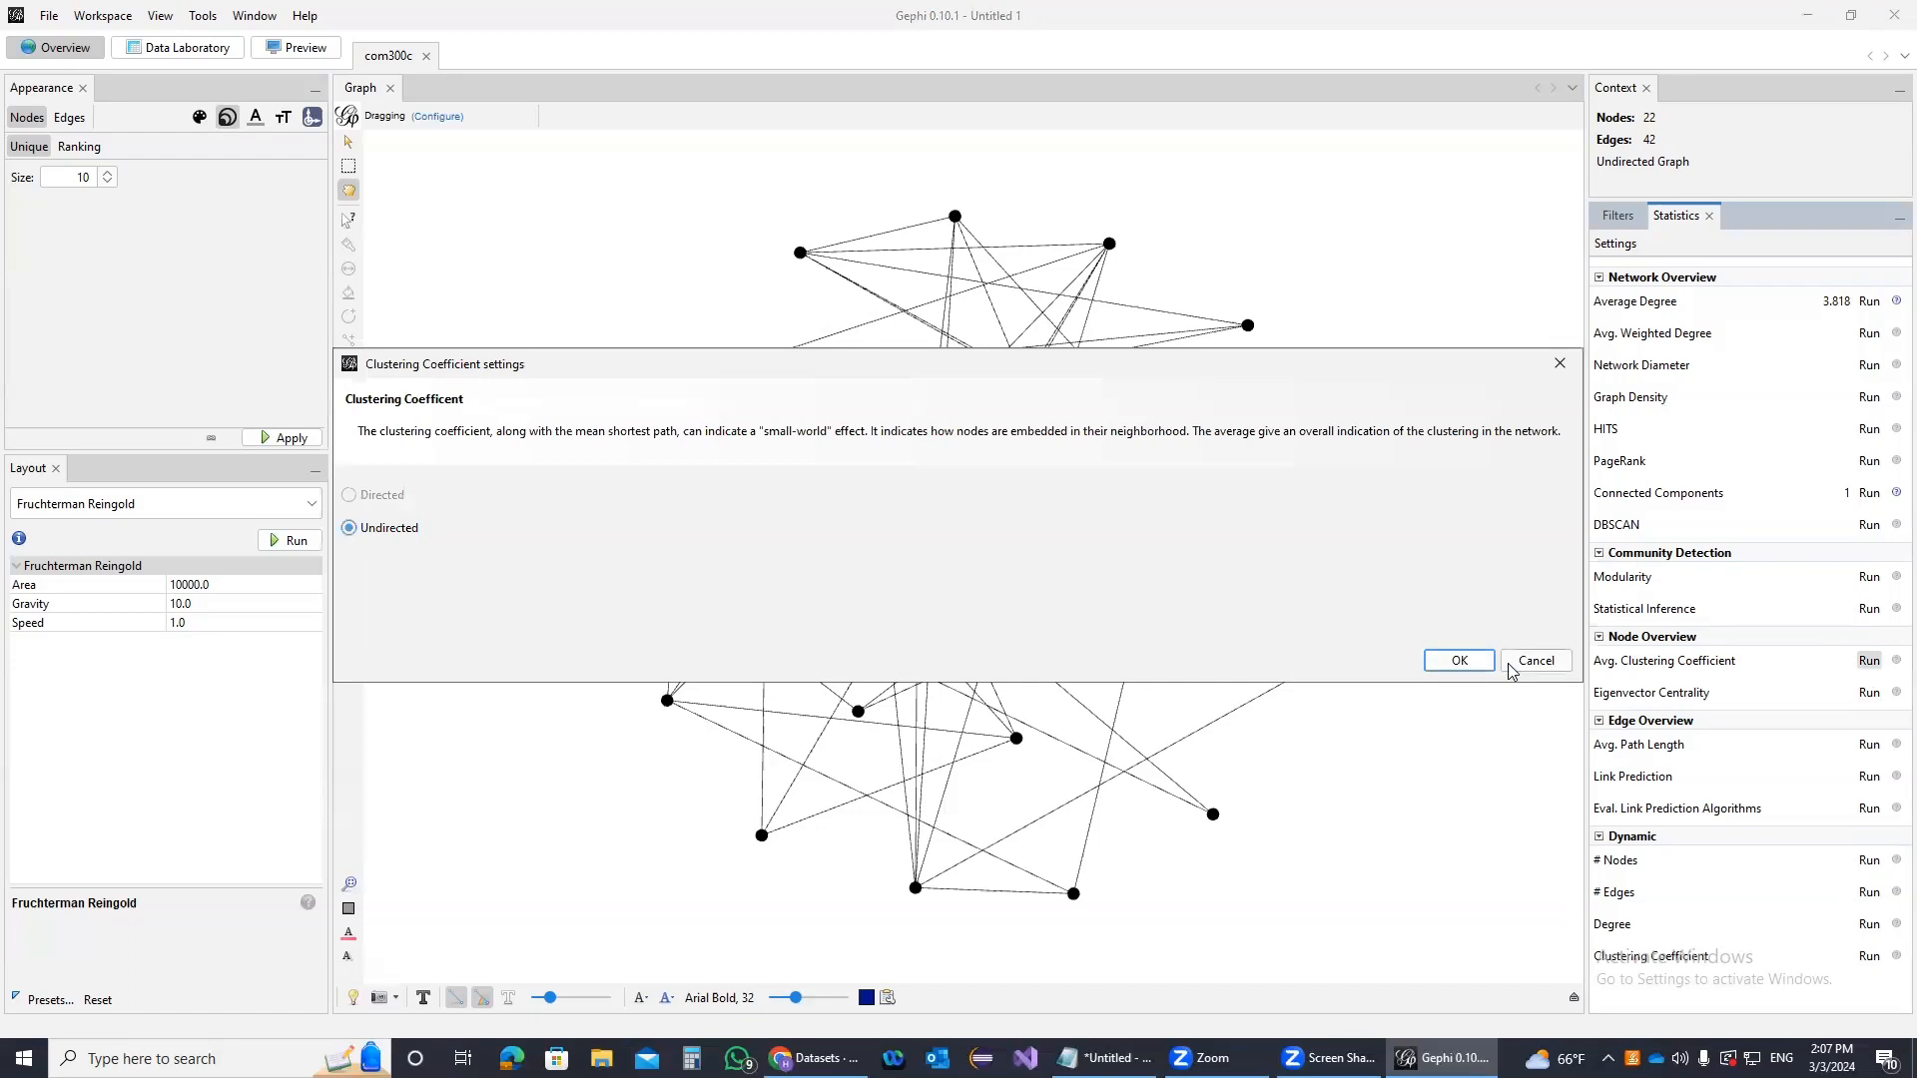
{"action": "left_click", "coordinate": [1459, 661]}
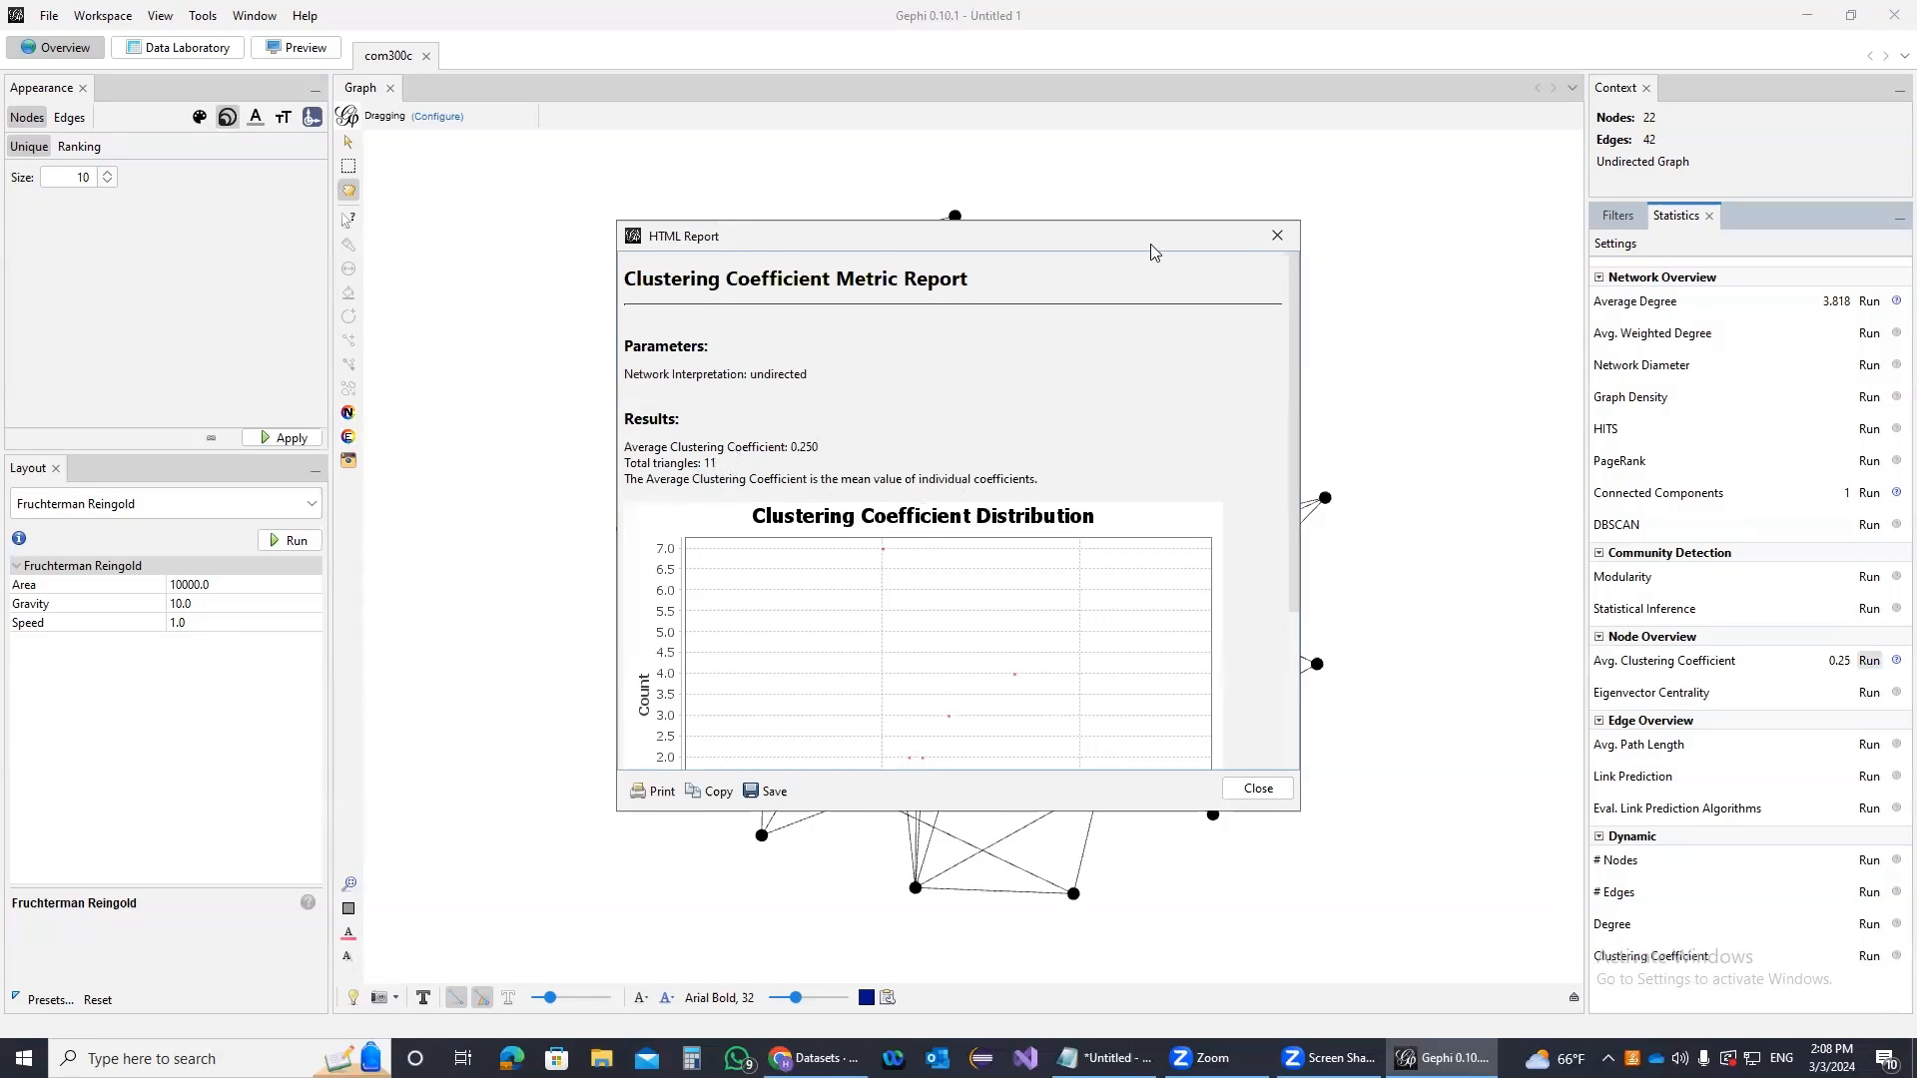
{"action": "left_click", "coordinate": [1277, 235]}
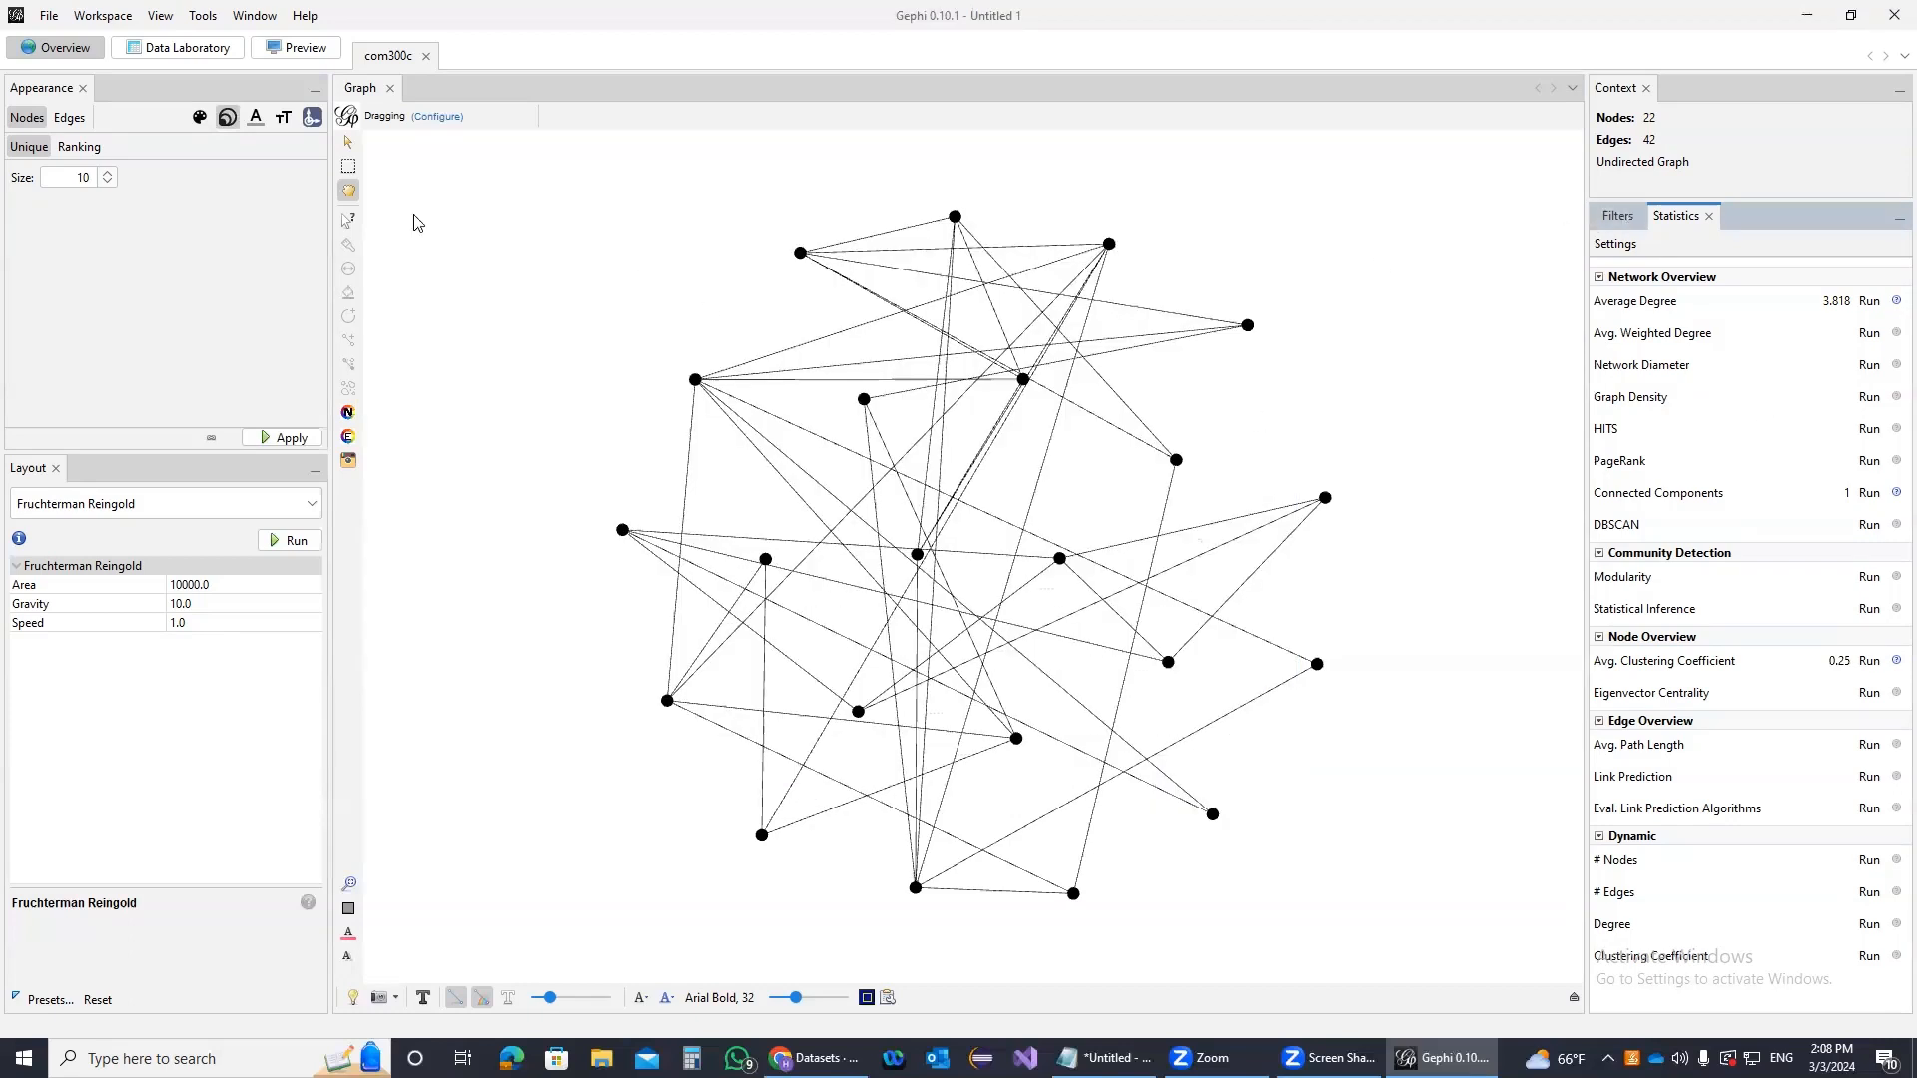
Colour the nodes by partition using the Degree attribute and apply it to the graph
{"action": "left_click", "coordinate": [199, 117]}
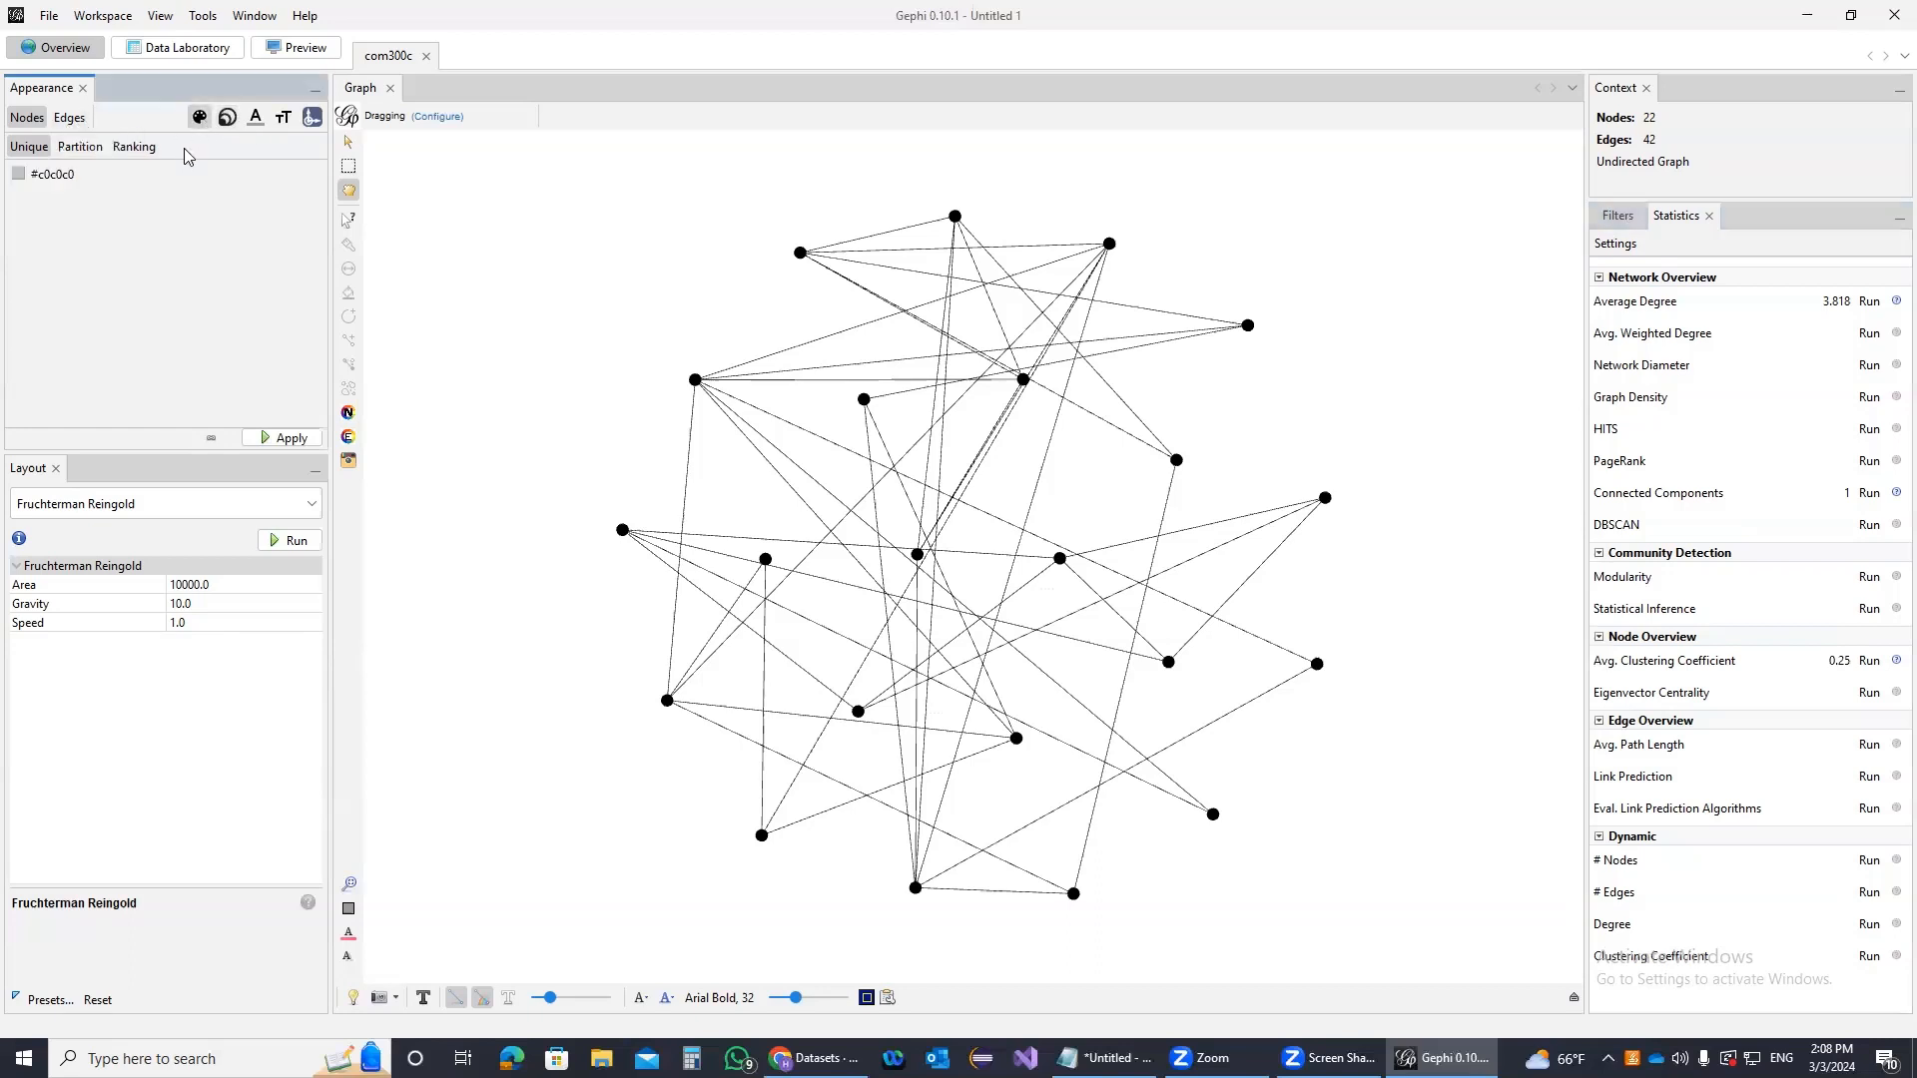
{"action": "left_click", "coordinate": [97, 152]}
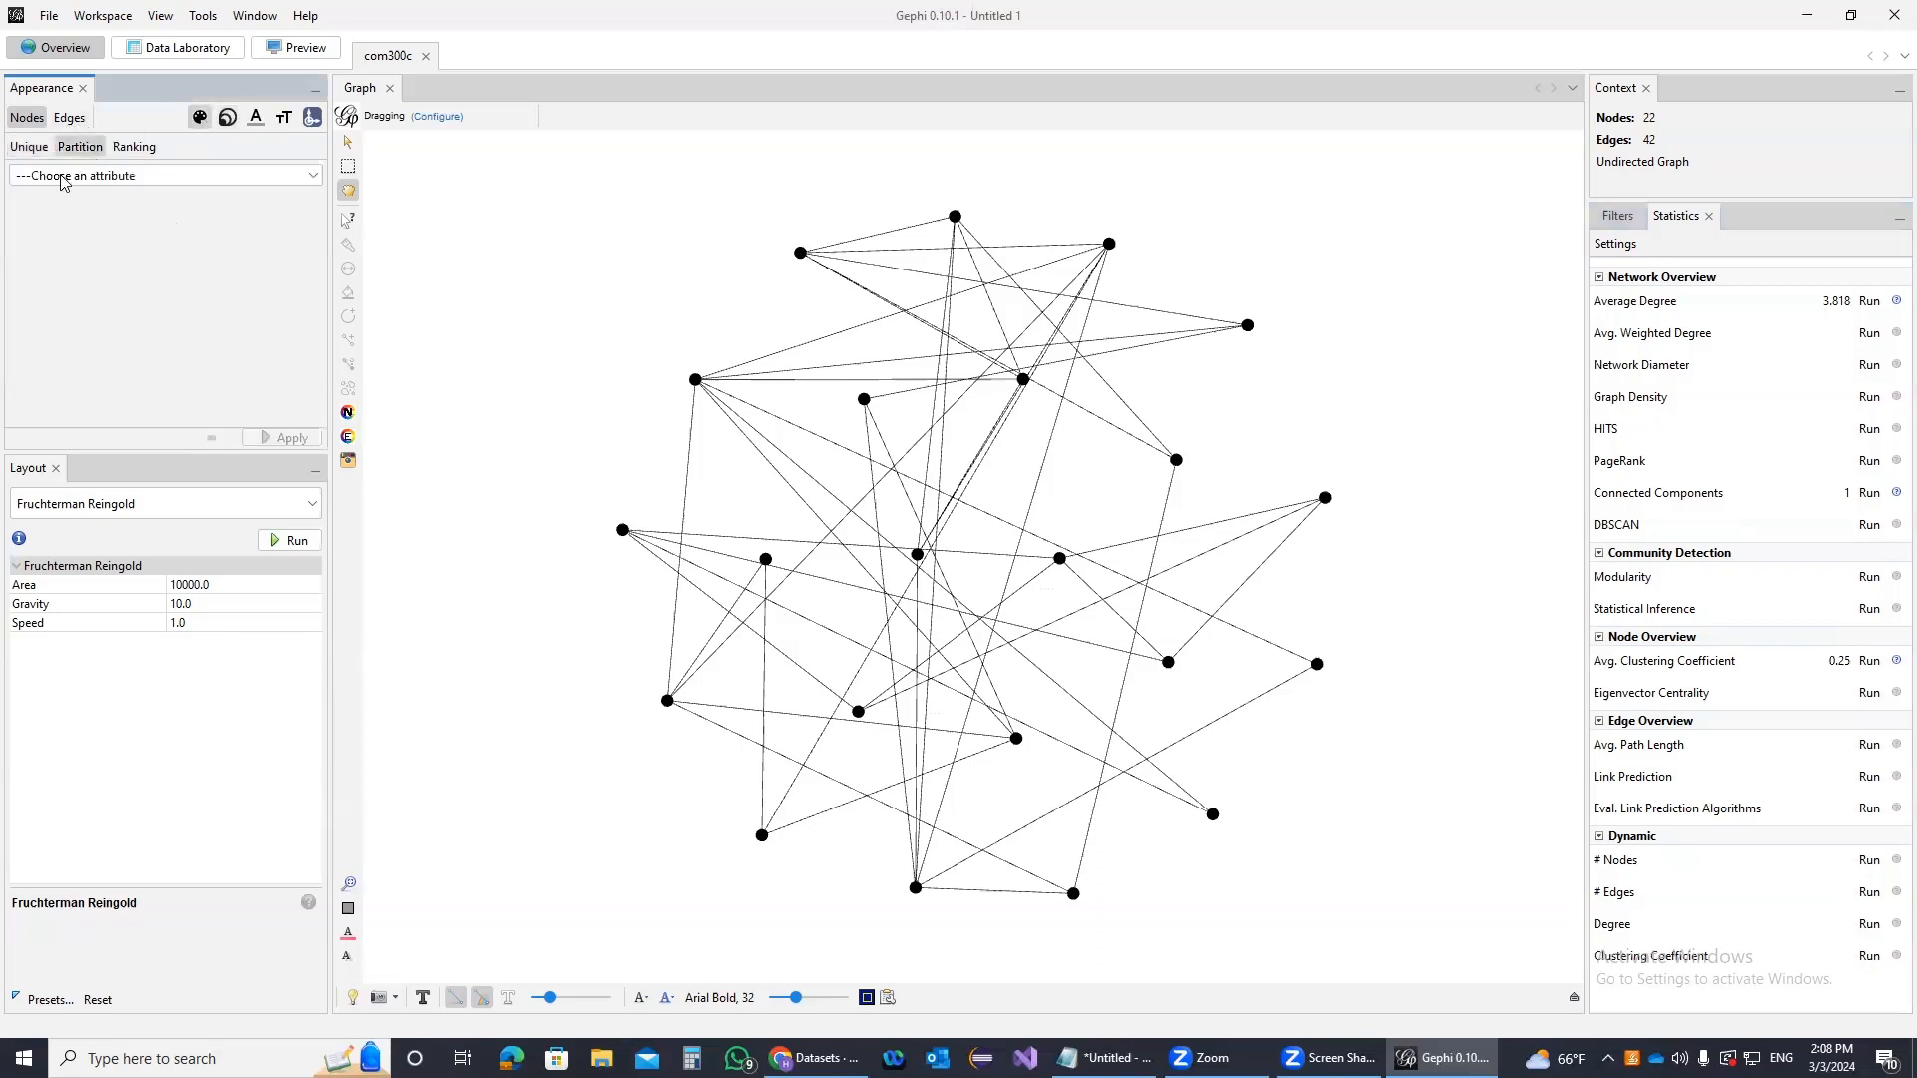
{"action": "left_click", "coordinate": [64, 178]}
{"action": "left_click", "coordinate": [69, 253]}
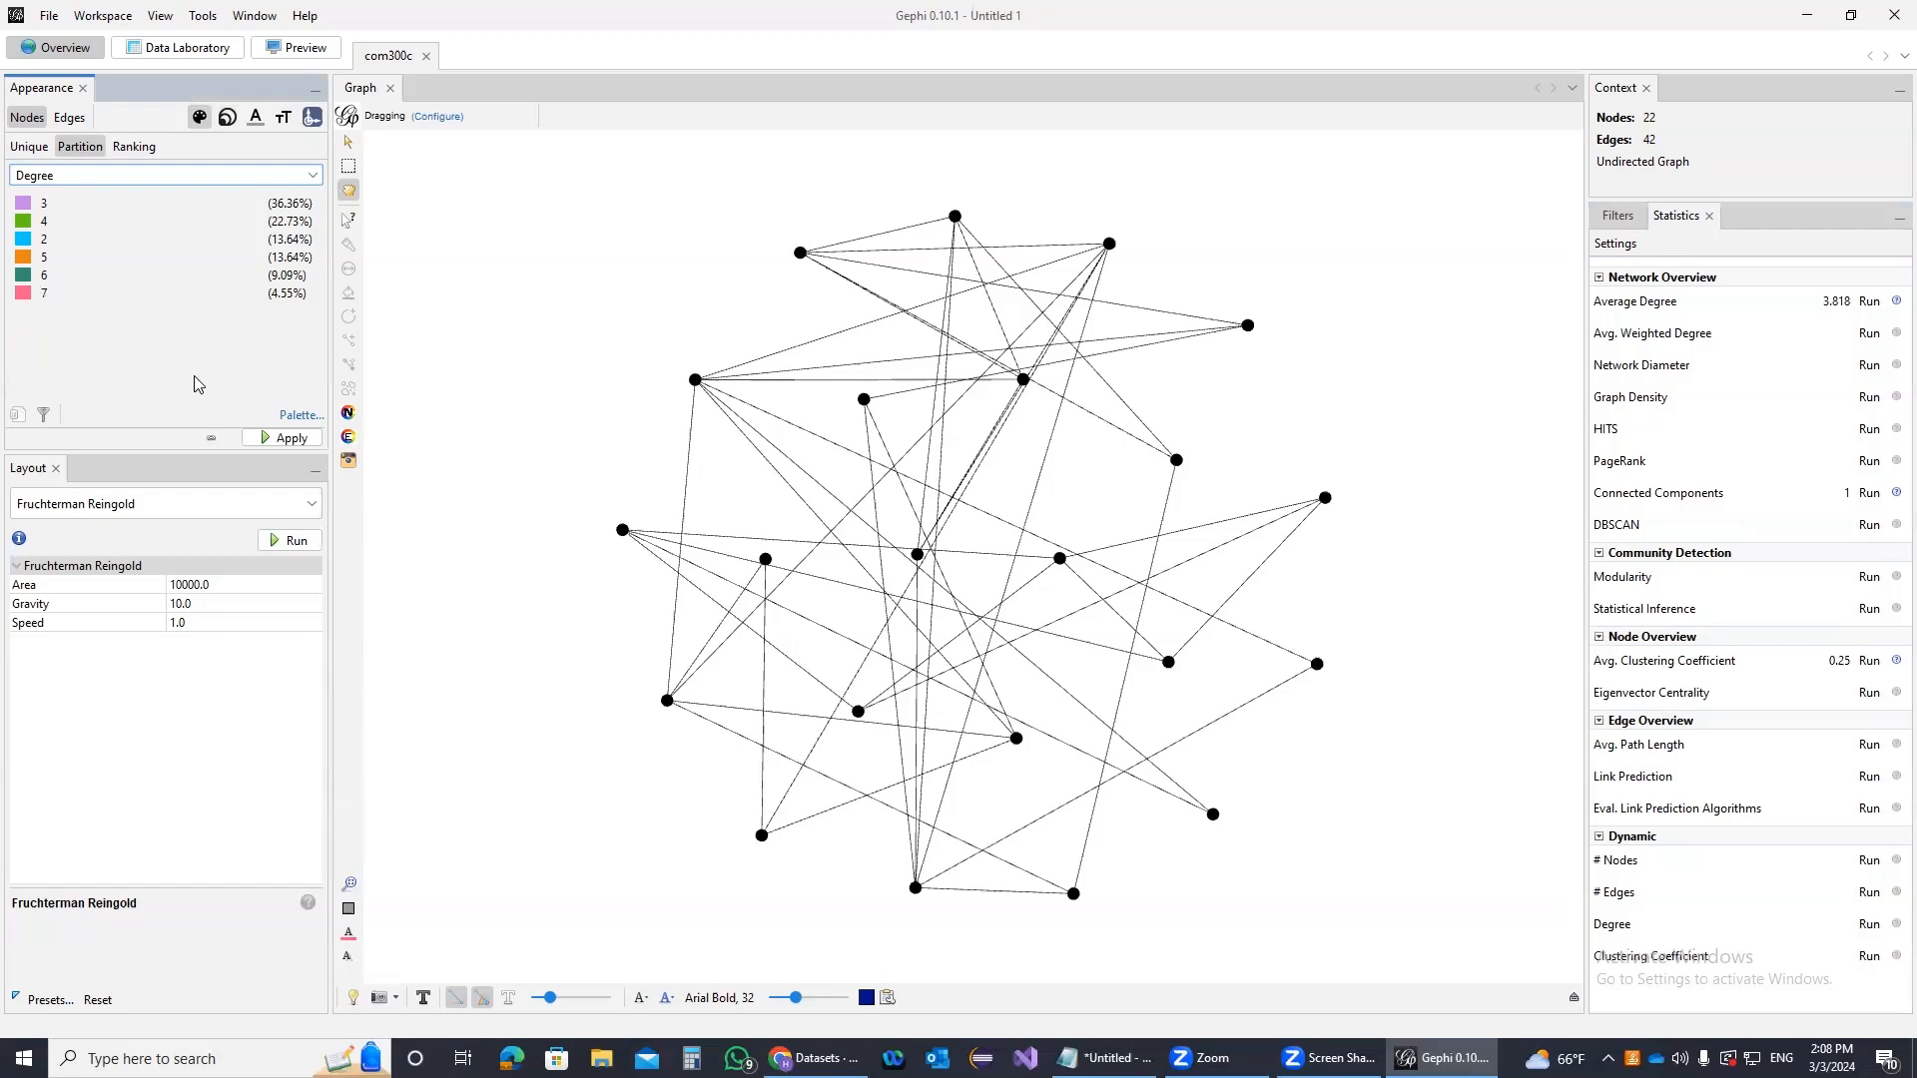
{"action": "left_click", "coordinate": [273, 441]}
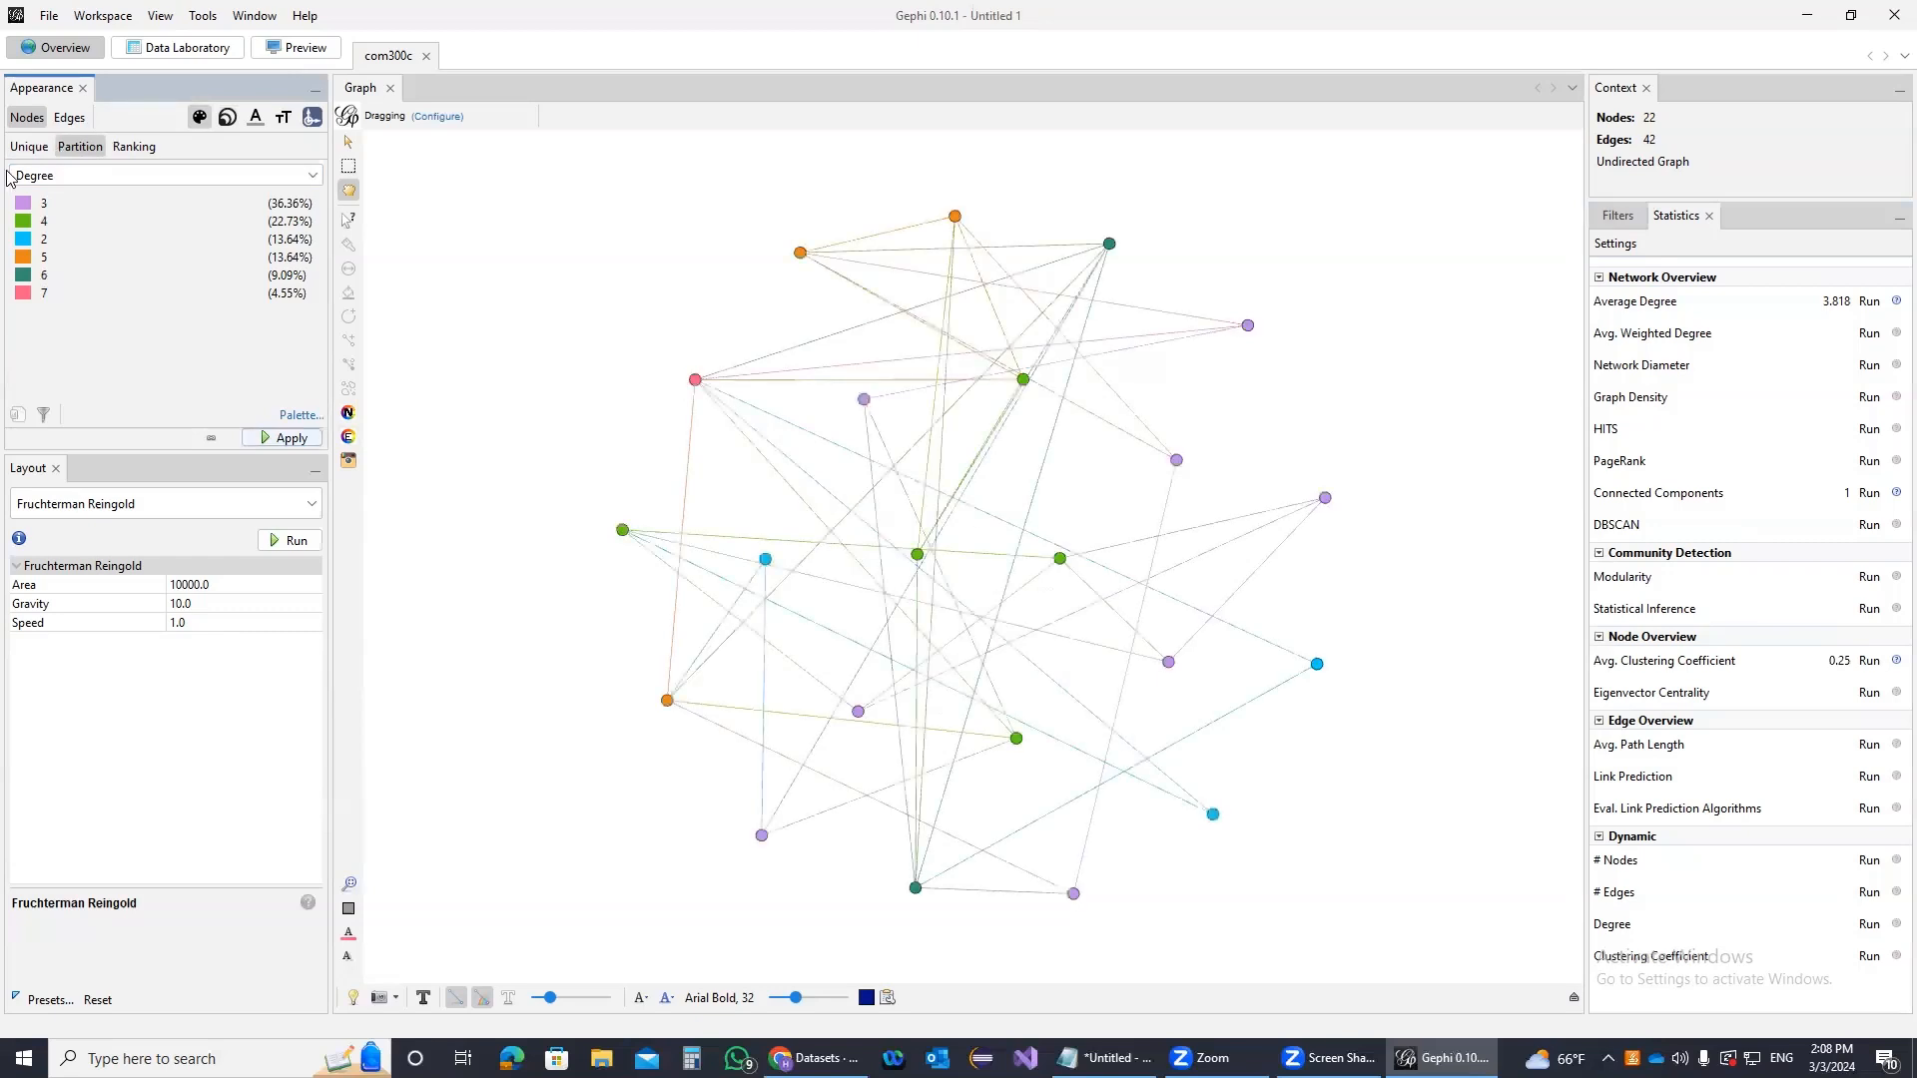
Change the colour of the degree 7 partition to near-black and apply it to the nodes
{"action": "left_click_drag", "start_coordinate": [25, 292], "coordinate": [42, 301]}
{"action": "left_click", "coordinate": [257, 436]}
{"action": "left_click_drag", "start_coordinate": [27, 301], "coordinate": [154, 481]}
{"action": "left_click", "coordinate": [251, 439]}
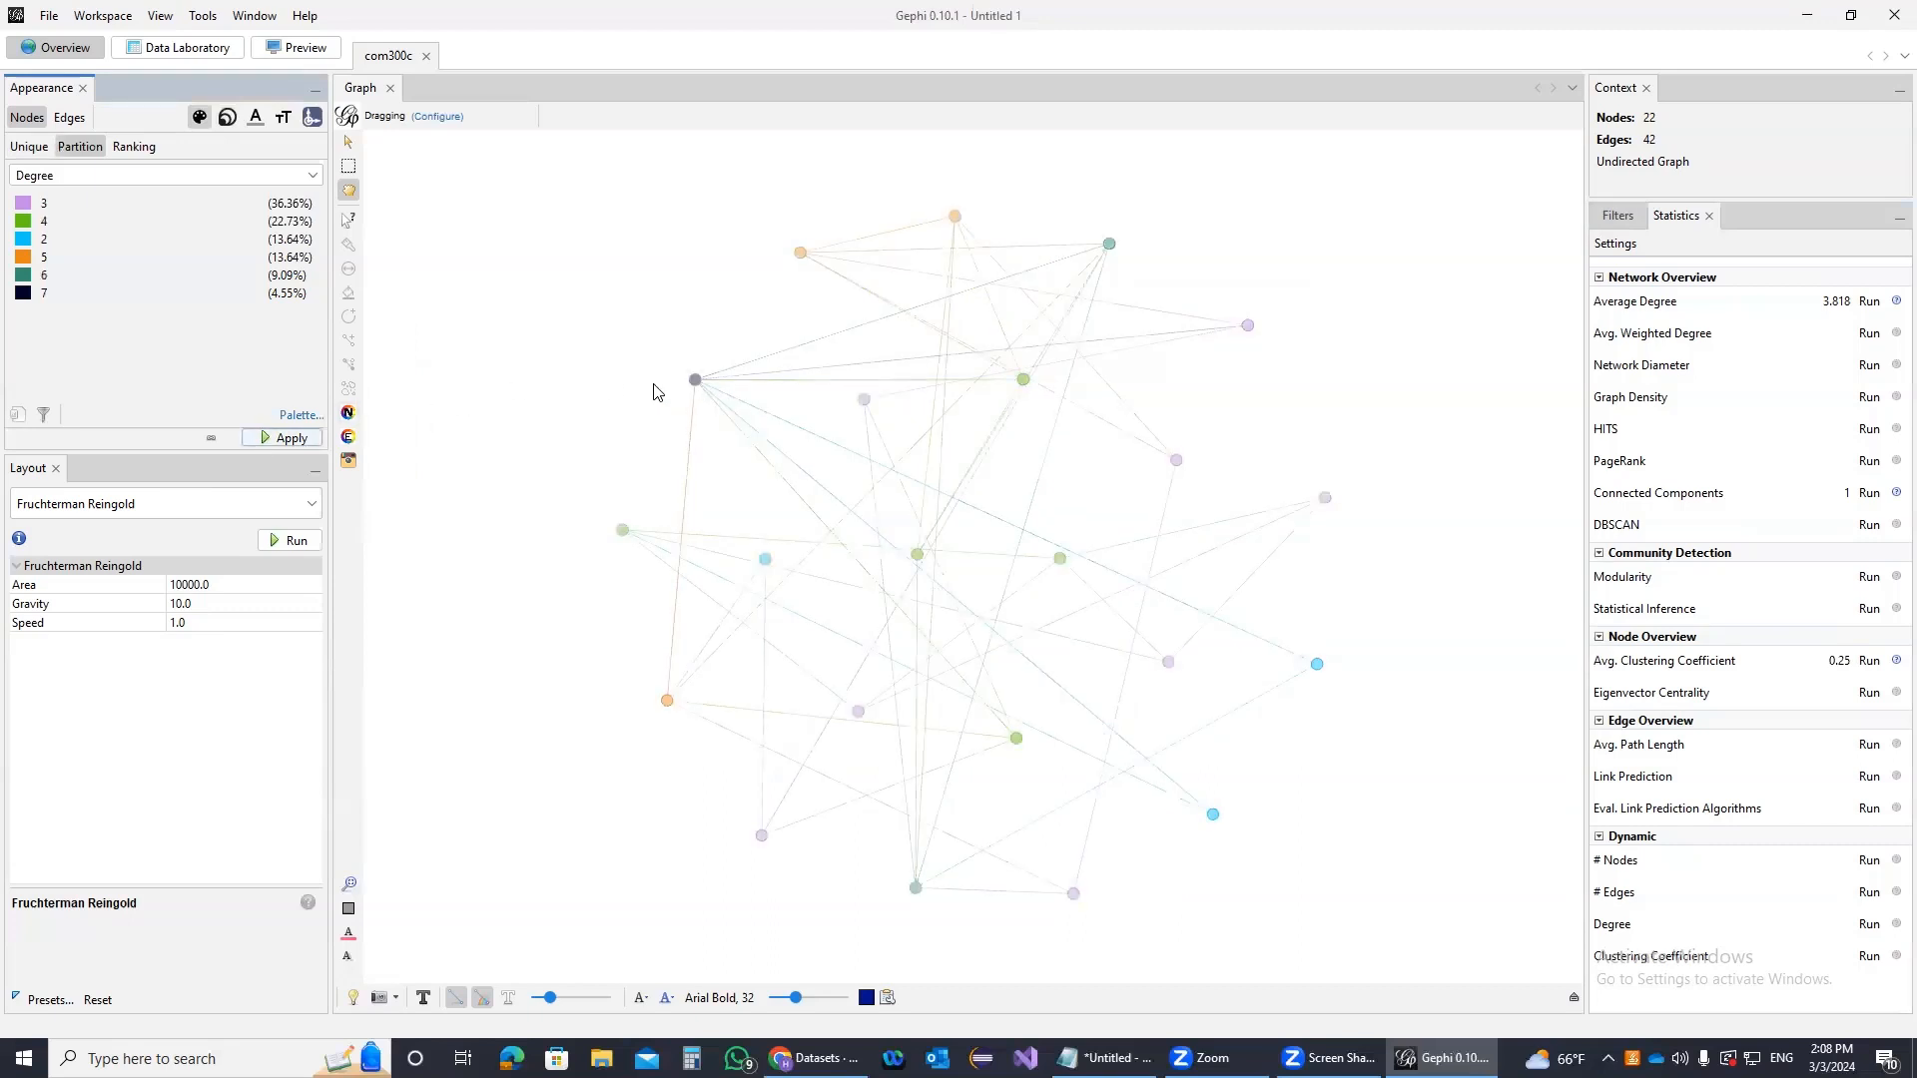
Generate a six-colour palette from the Pimp preset for the degree partition and apply it to the nodes
{"action": "left_click", "coordinate": [304, 416]}
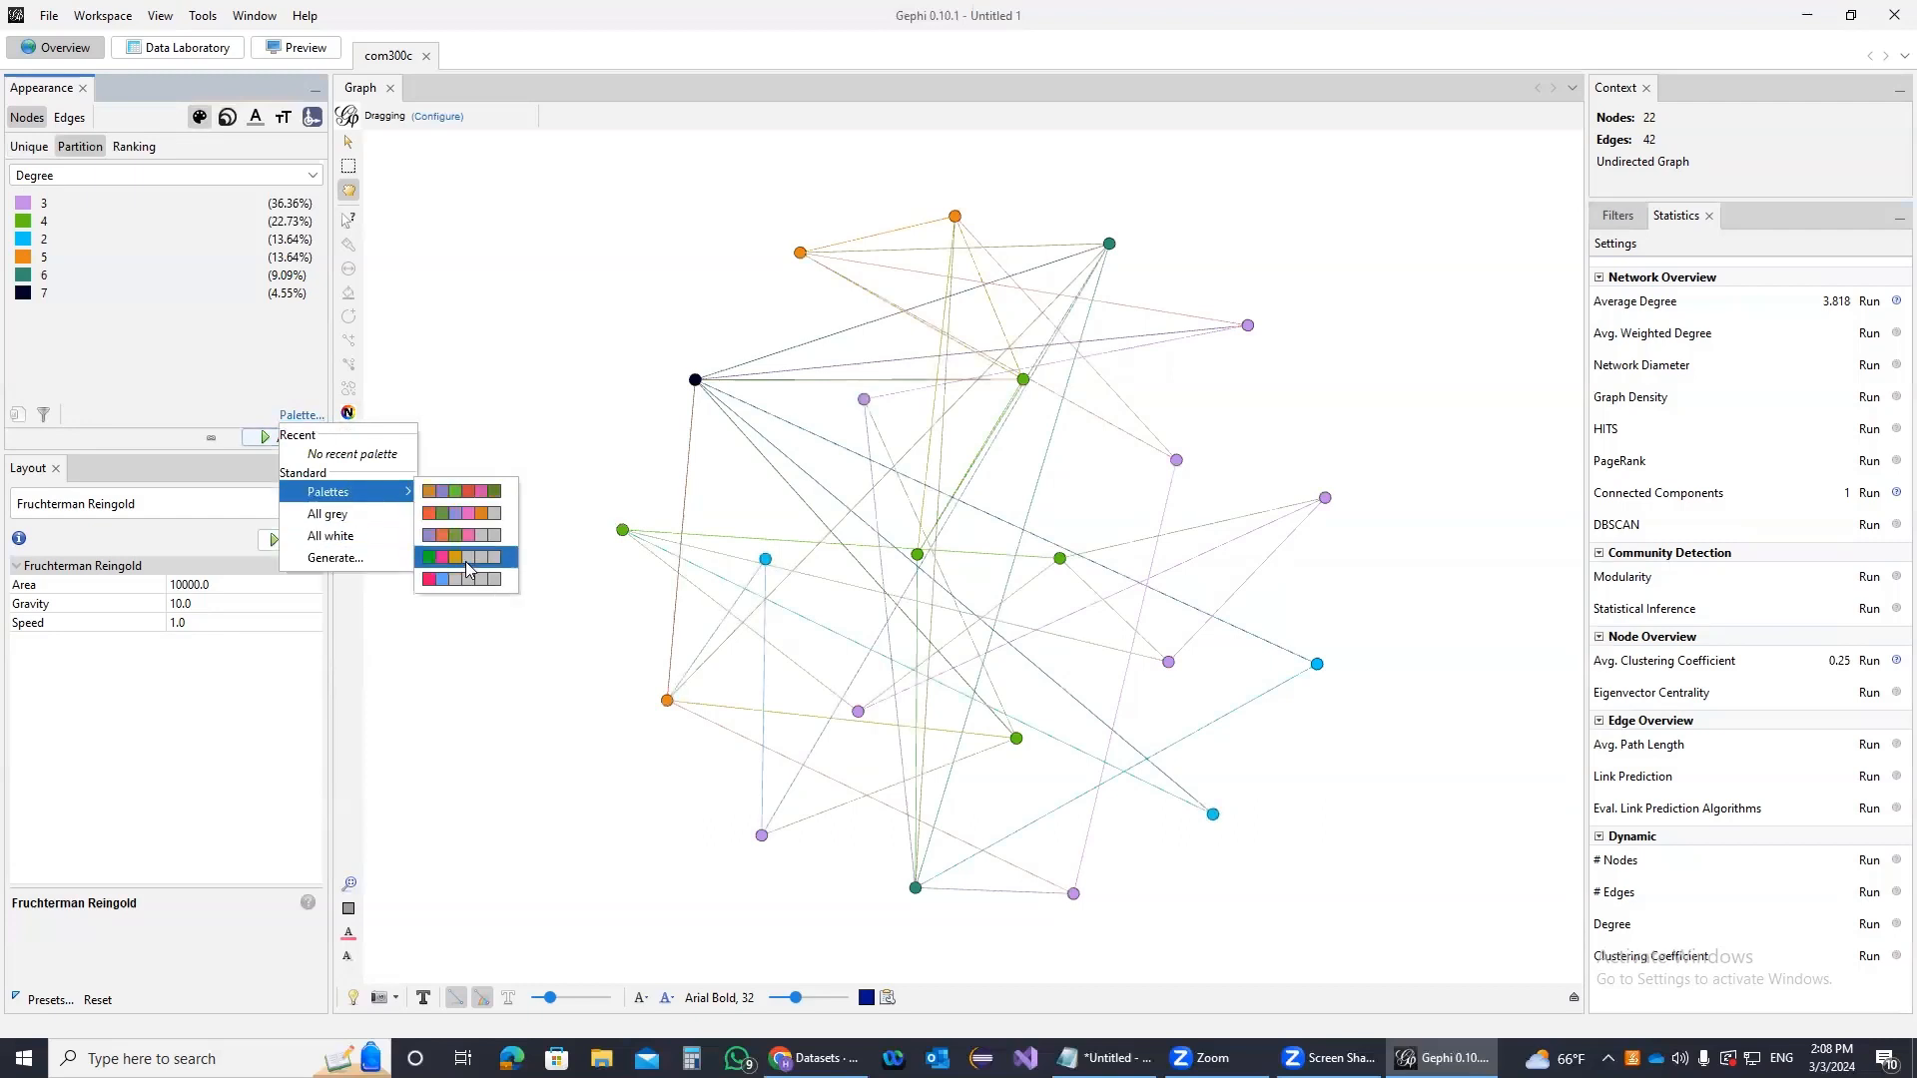
{"action": "left_click", "coordinate": [380, 565]}
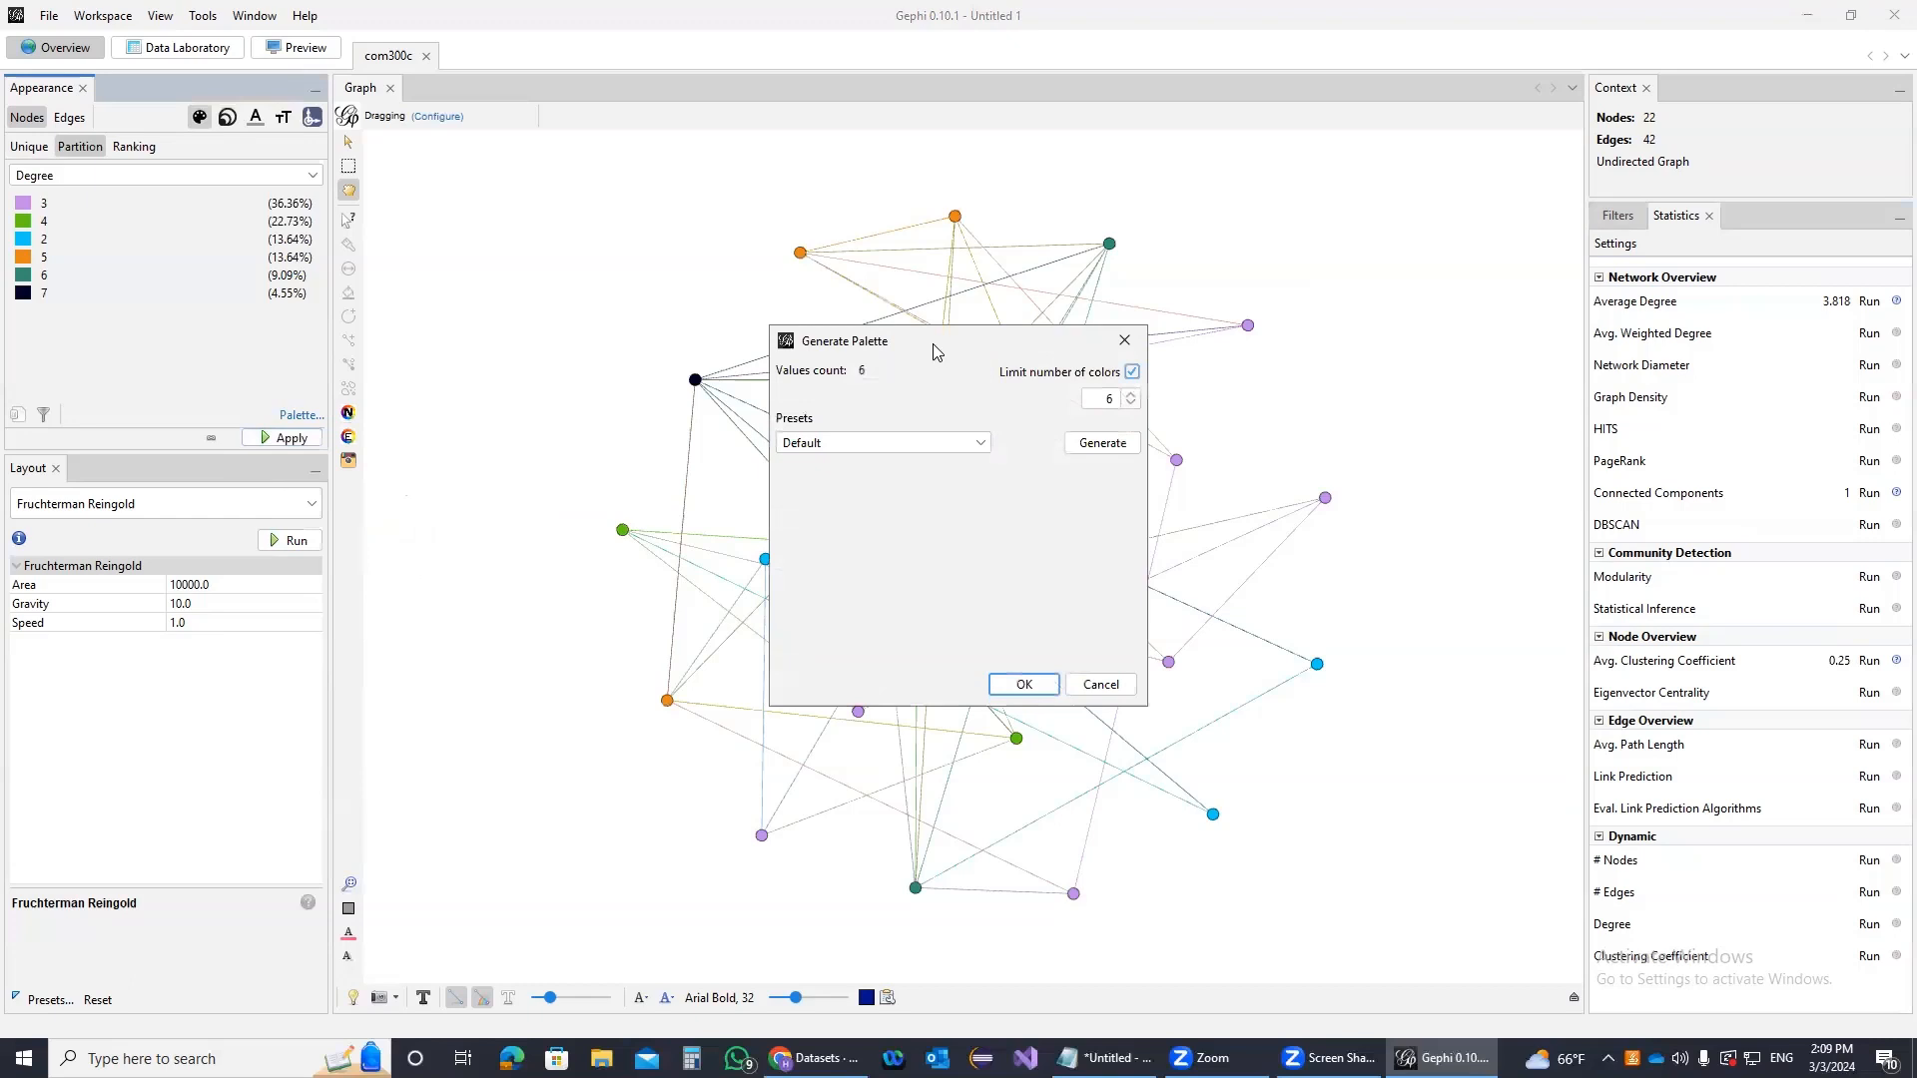
{"action": "left_click_drag", "start_coordinate": [935, 349], "coordinate": [343, 342]}
{"action": "double_click", "coordinate": [515, 390]}
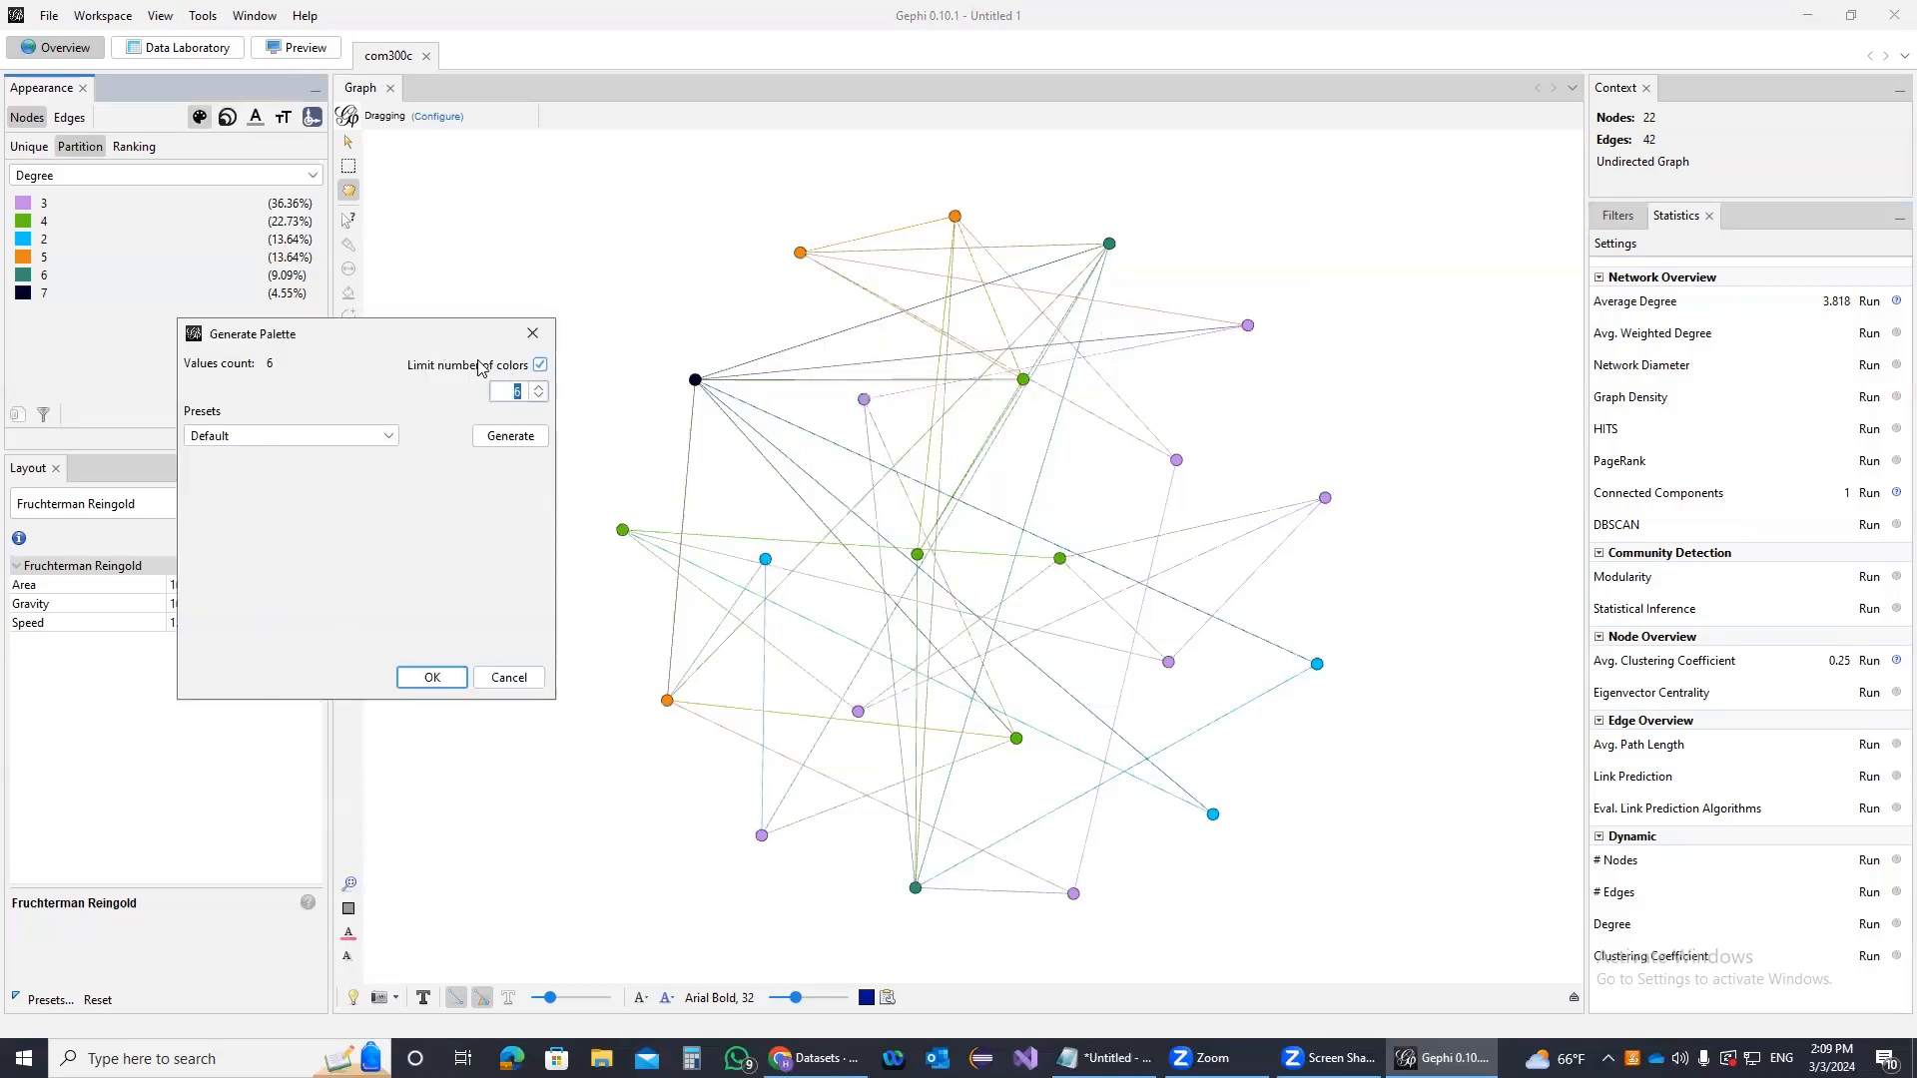
{"action": "left_click", "coordinate": [233, 439]}
{"action": "left_click", "coordinate": [259, 580]}
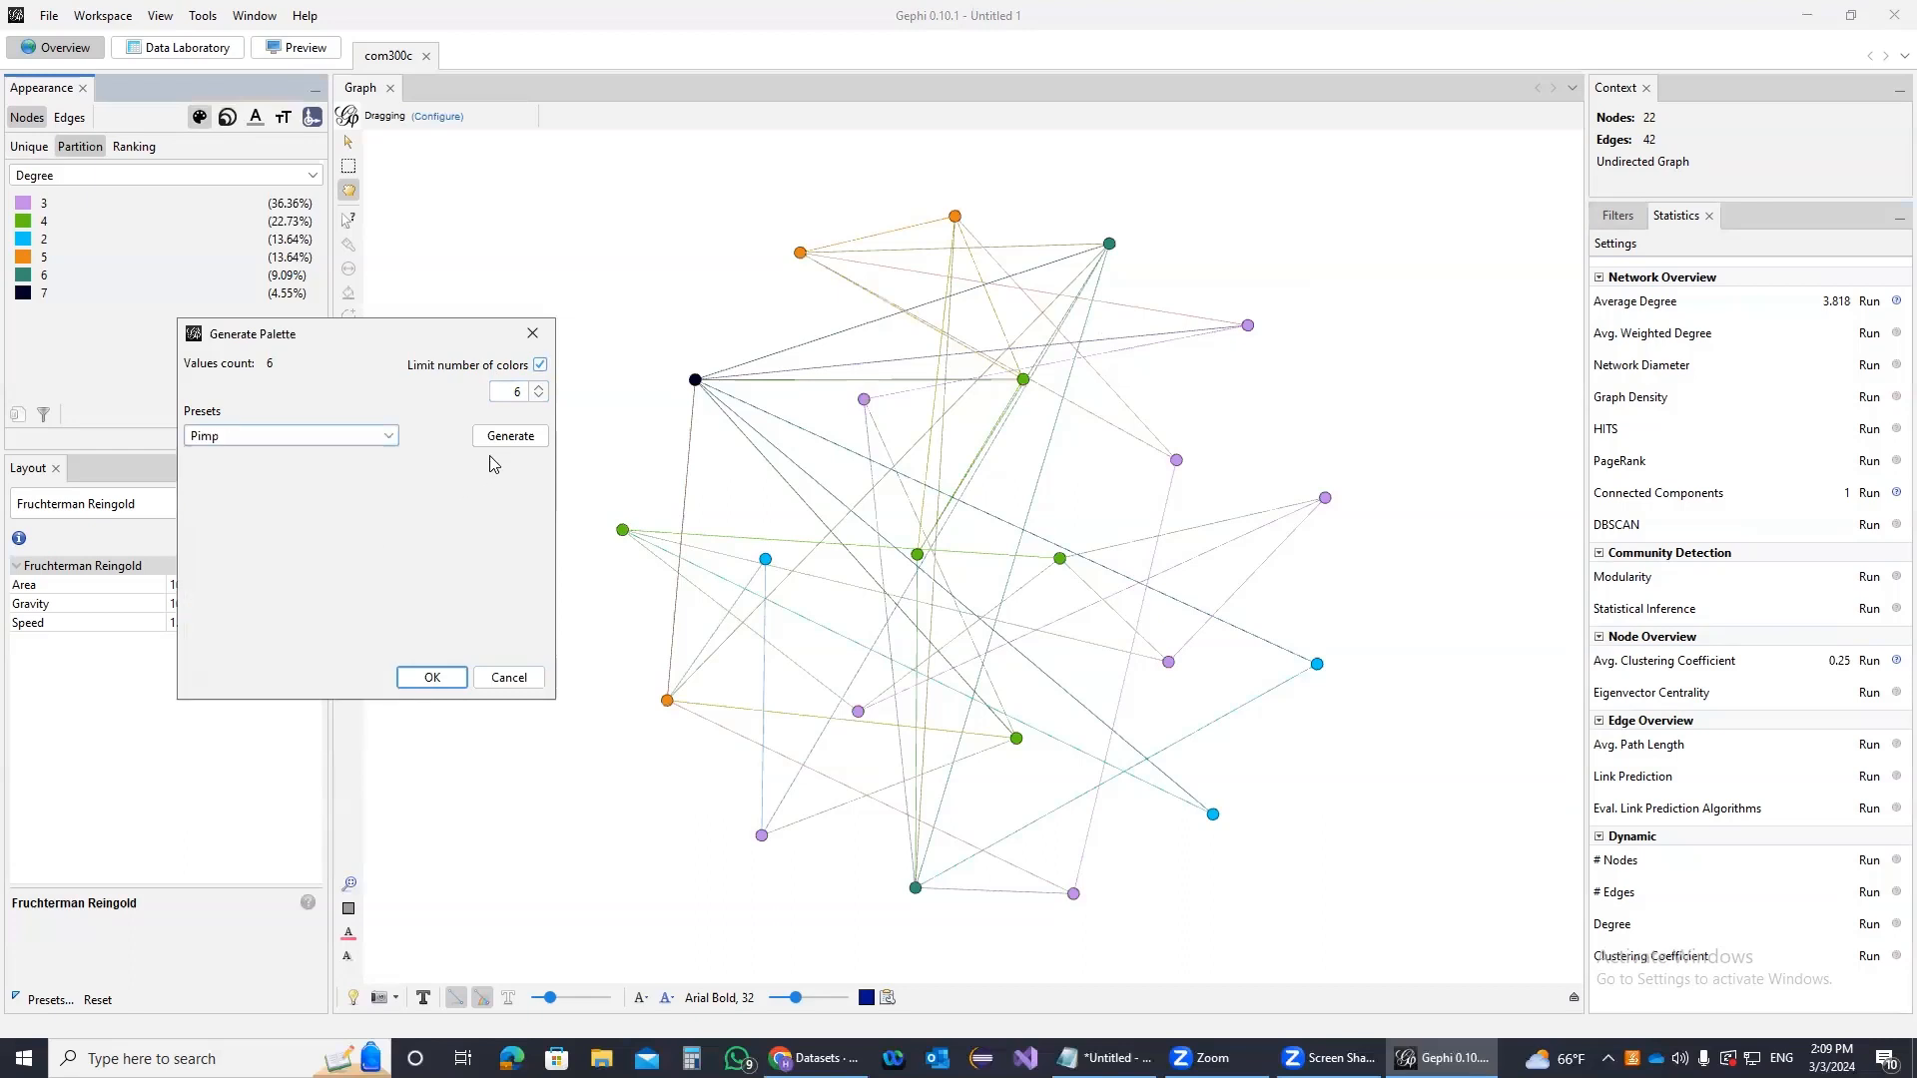
{"action": "left_click", "coordinate": [512, 442]}
{"action": "left_click", "coordinate": [439, 678]}
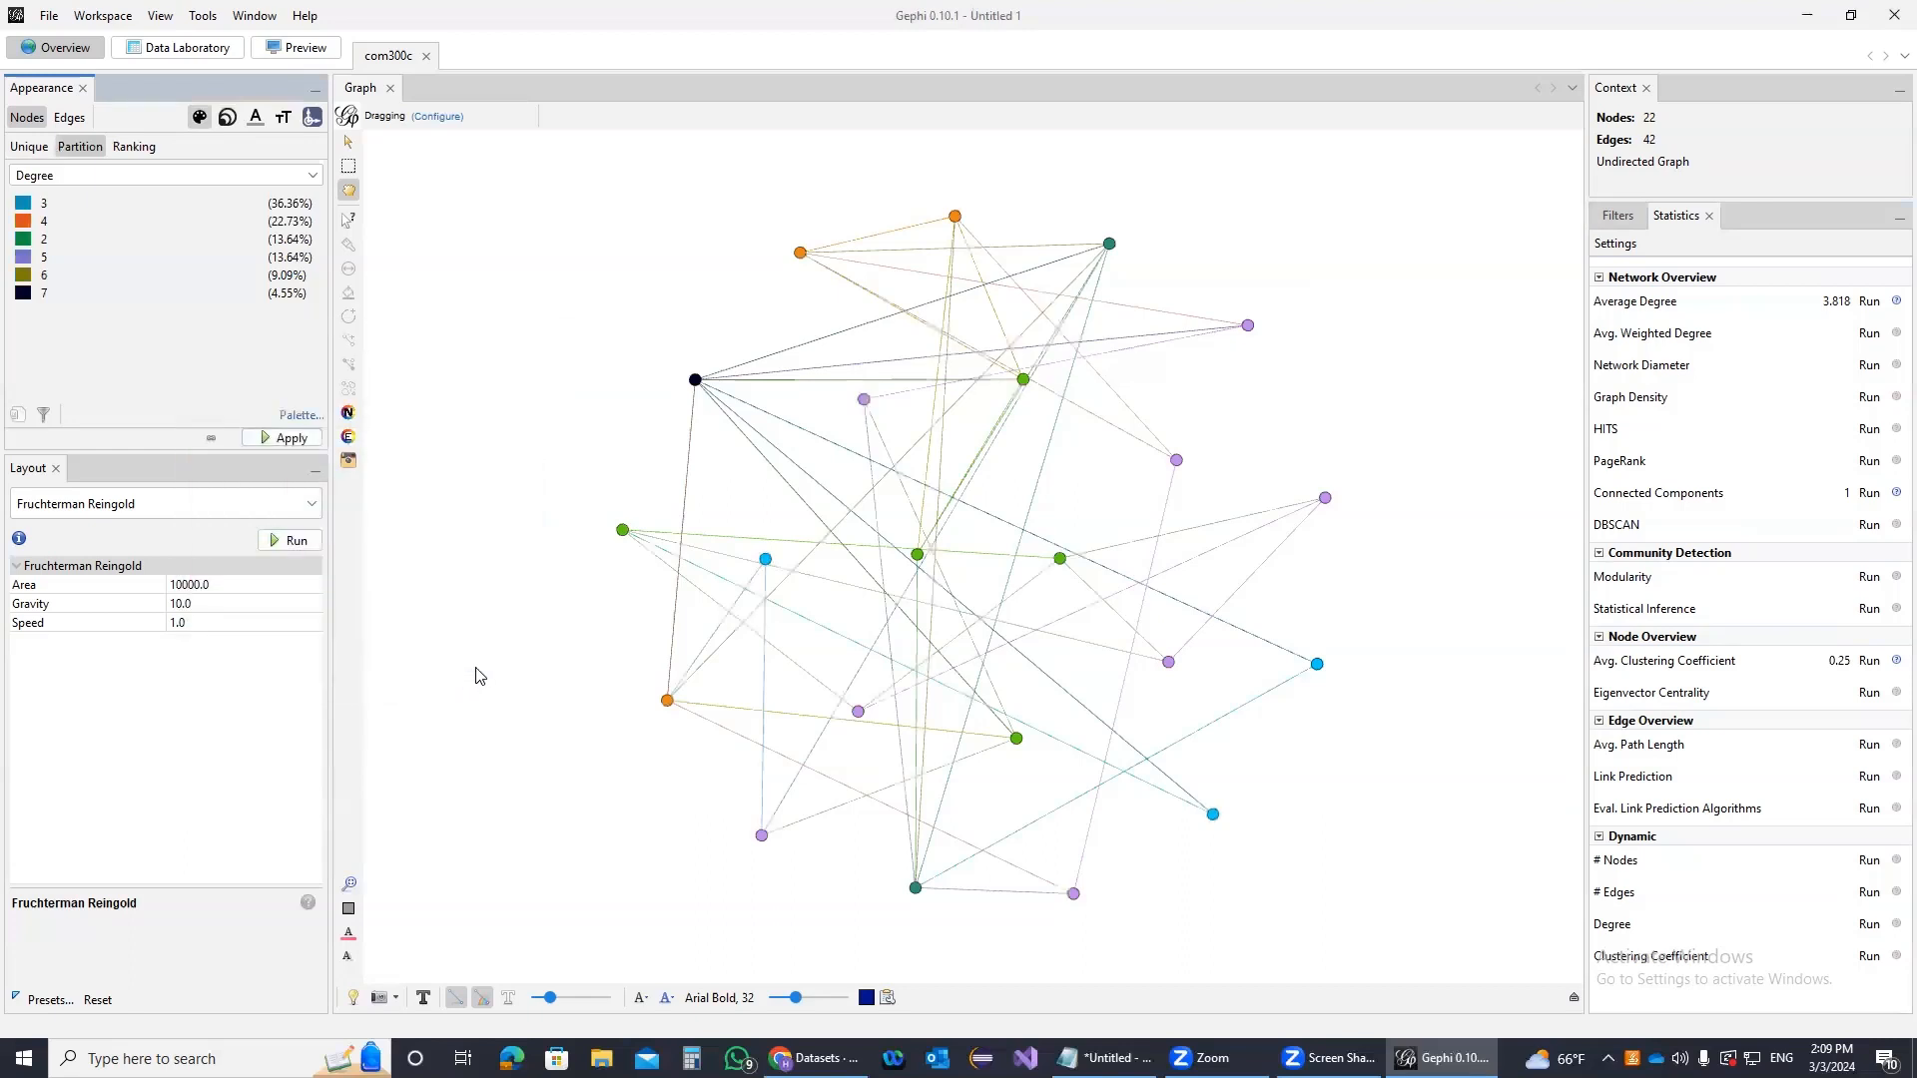
{"action": "left_click", "coordinate": [293, 440]}
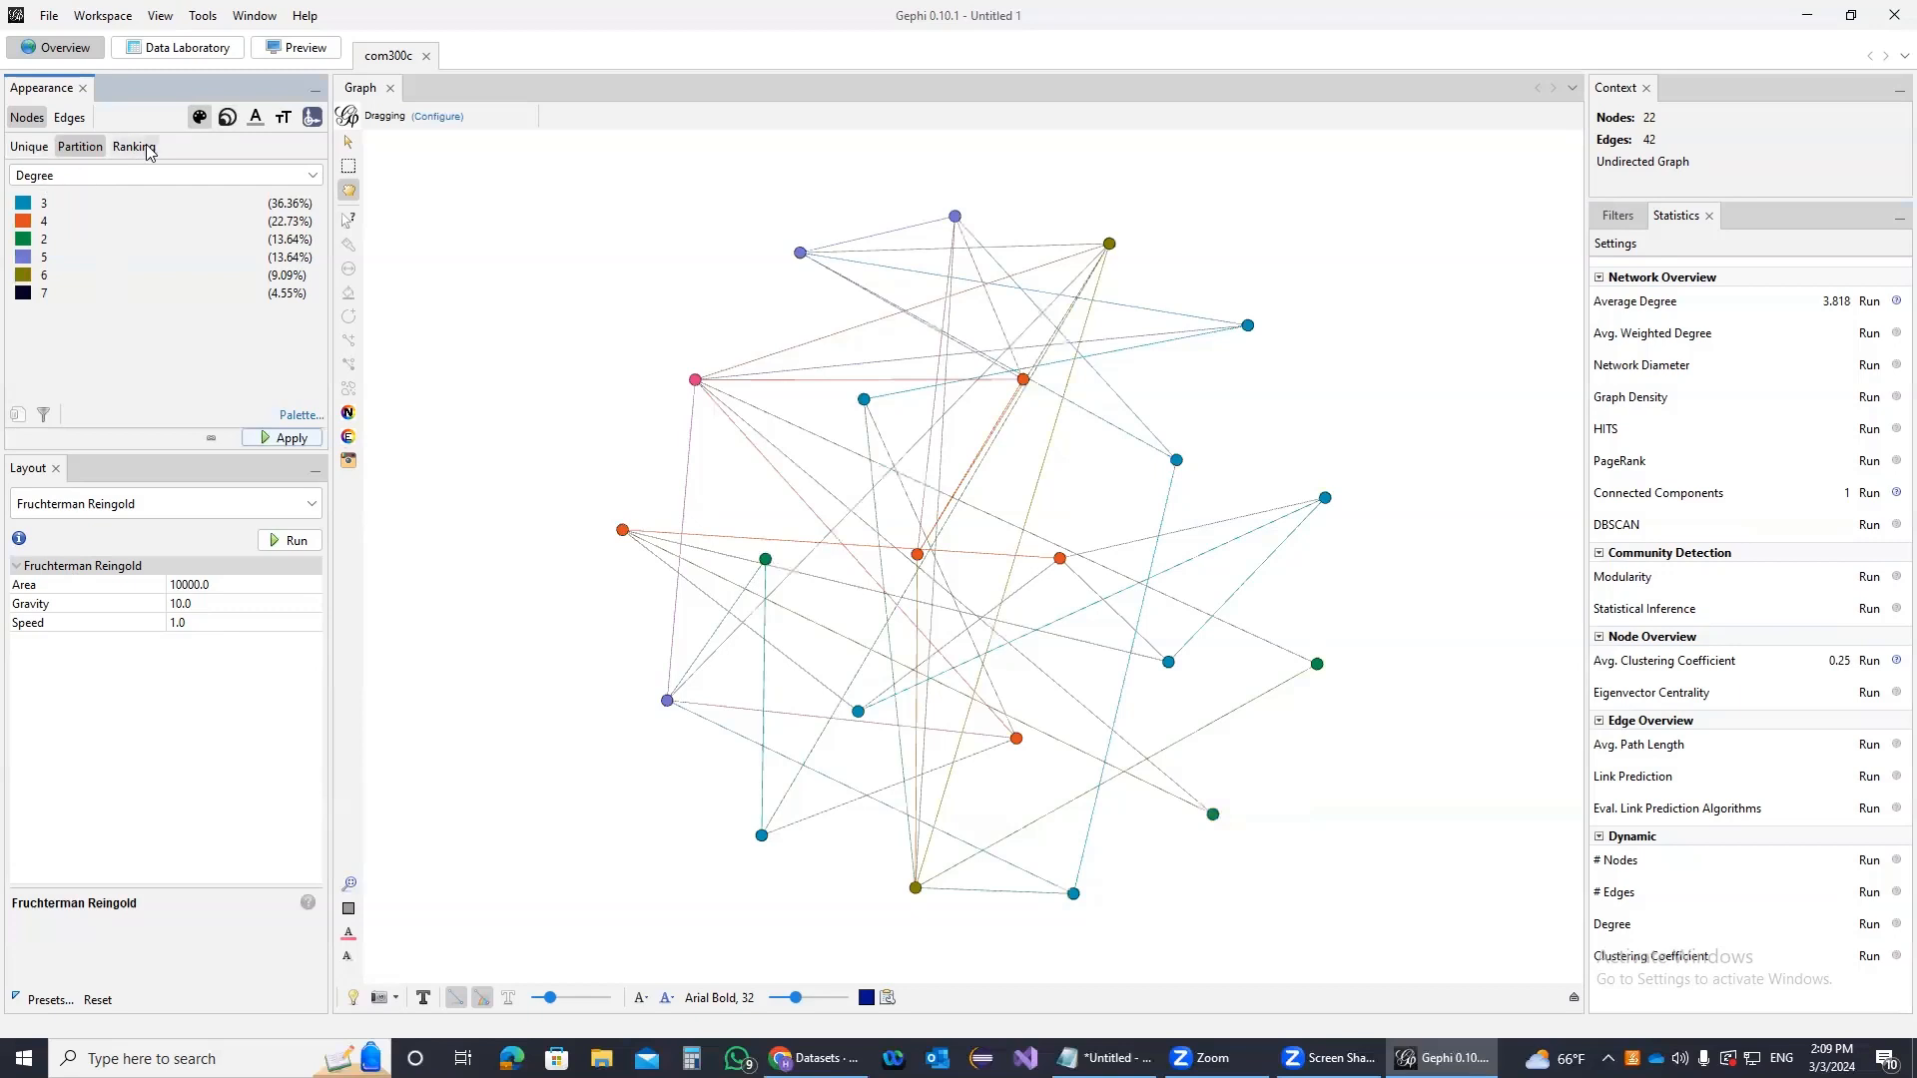
Size the nodes by Degree ranking with a minimum size of 10 and a maximum size of 50, and apply it
{"action": "left_click", "coordinate": [228, 117]}
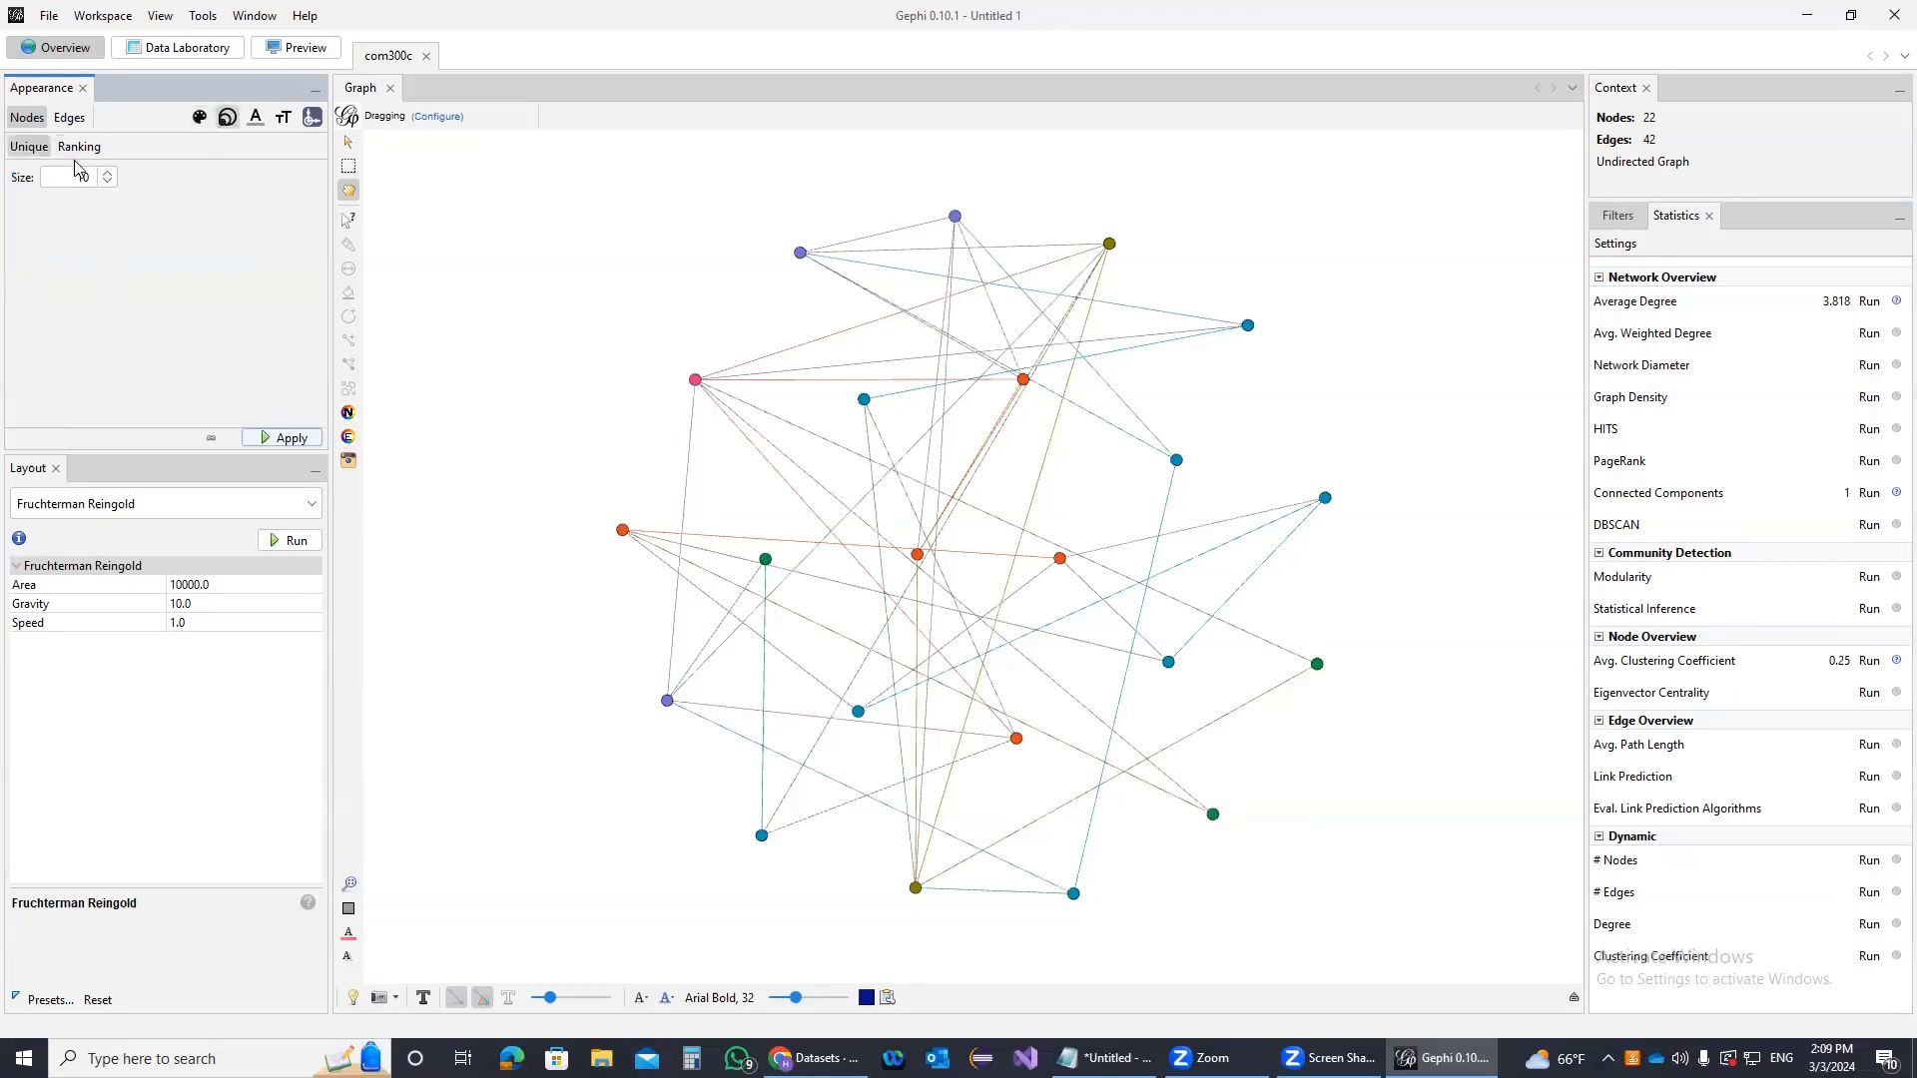
{"action": "left_click", "coordinate": [80, 150]}
{"action": "left_click", "coordinate": [80, 175]}
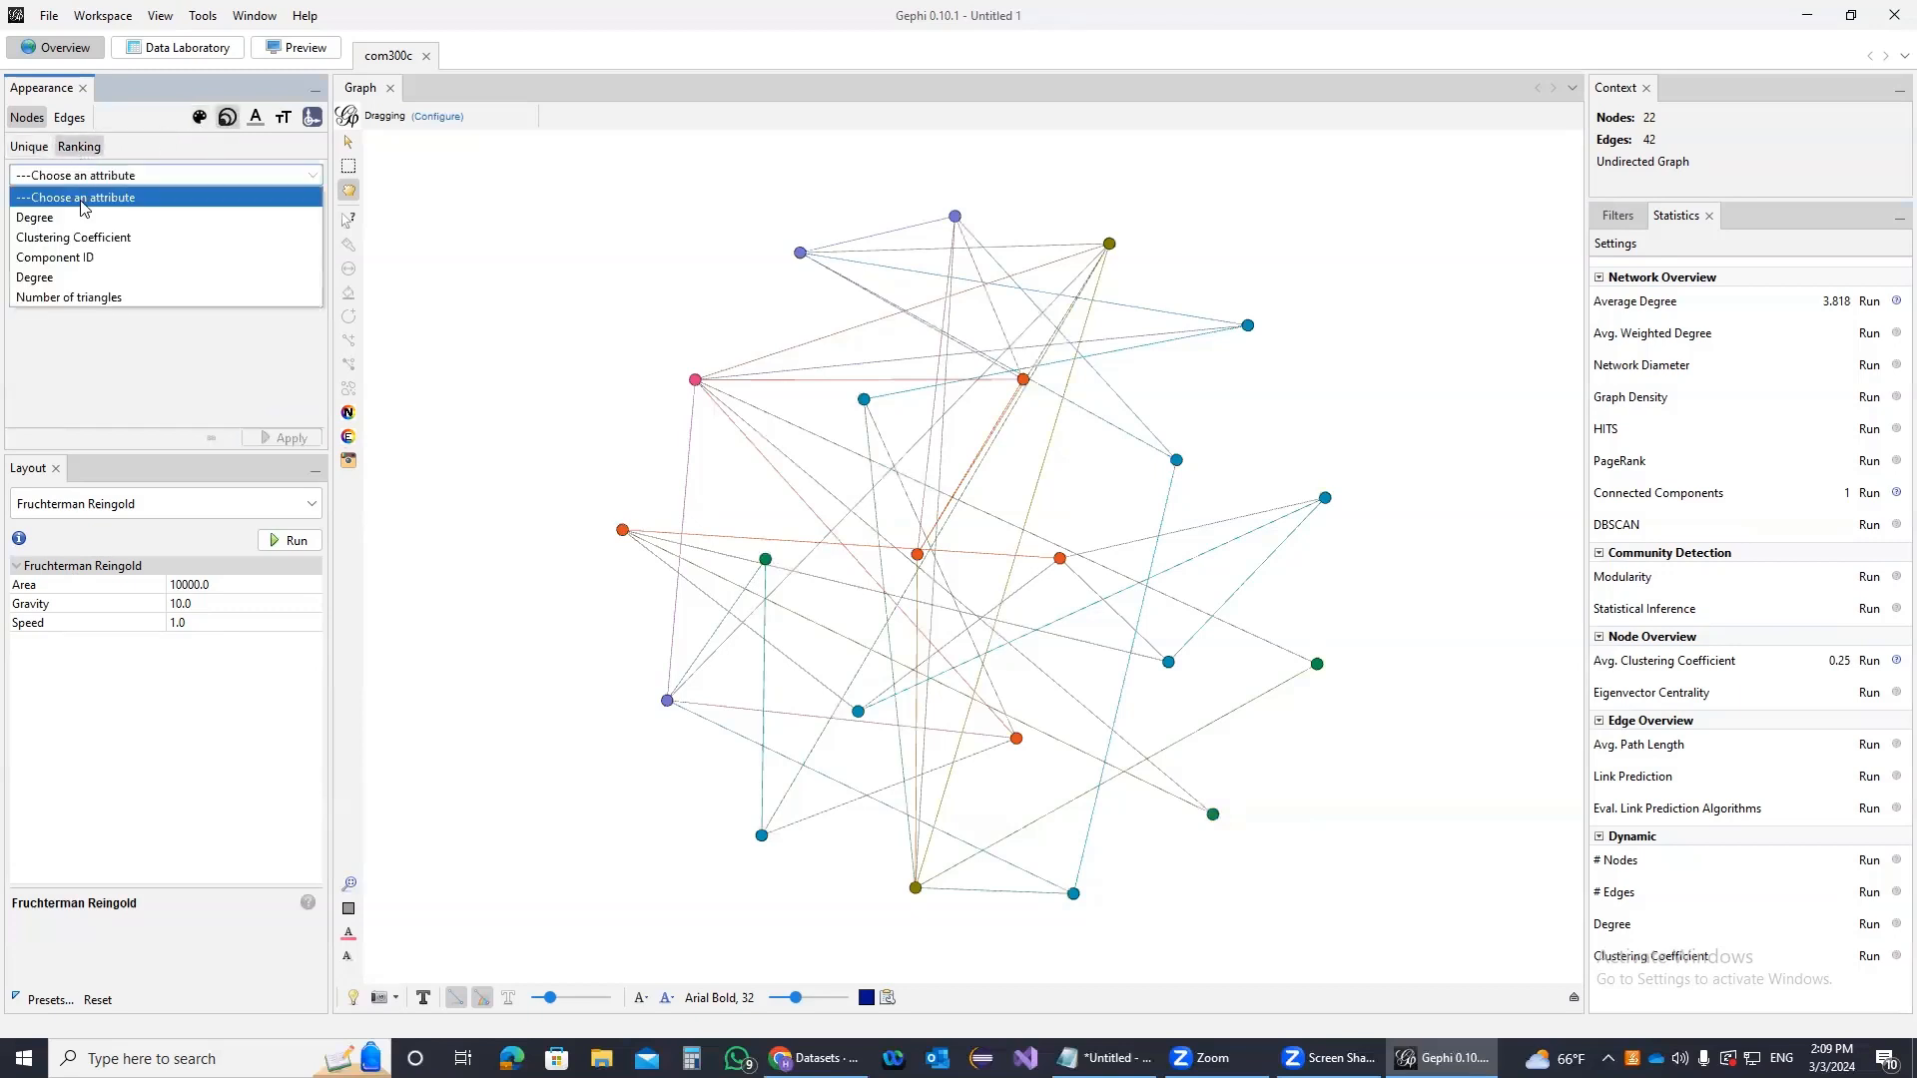
{"action": "left_click", "coordinate": [80, 209]}
{"action": "double_click", "coordinate": [96, 205]}
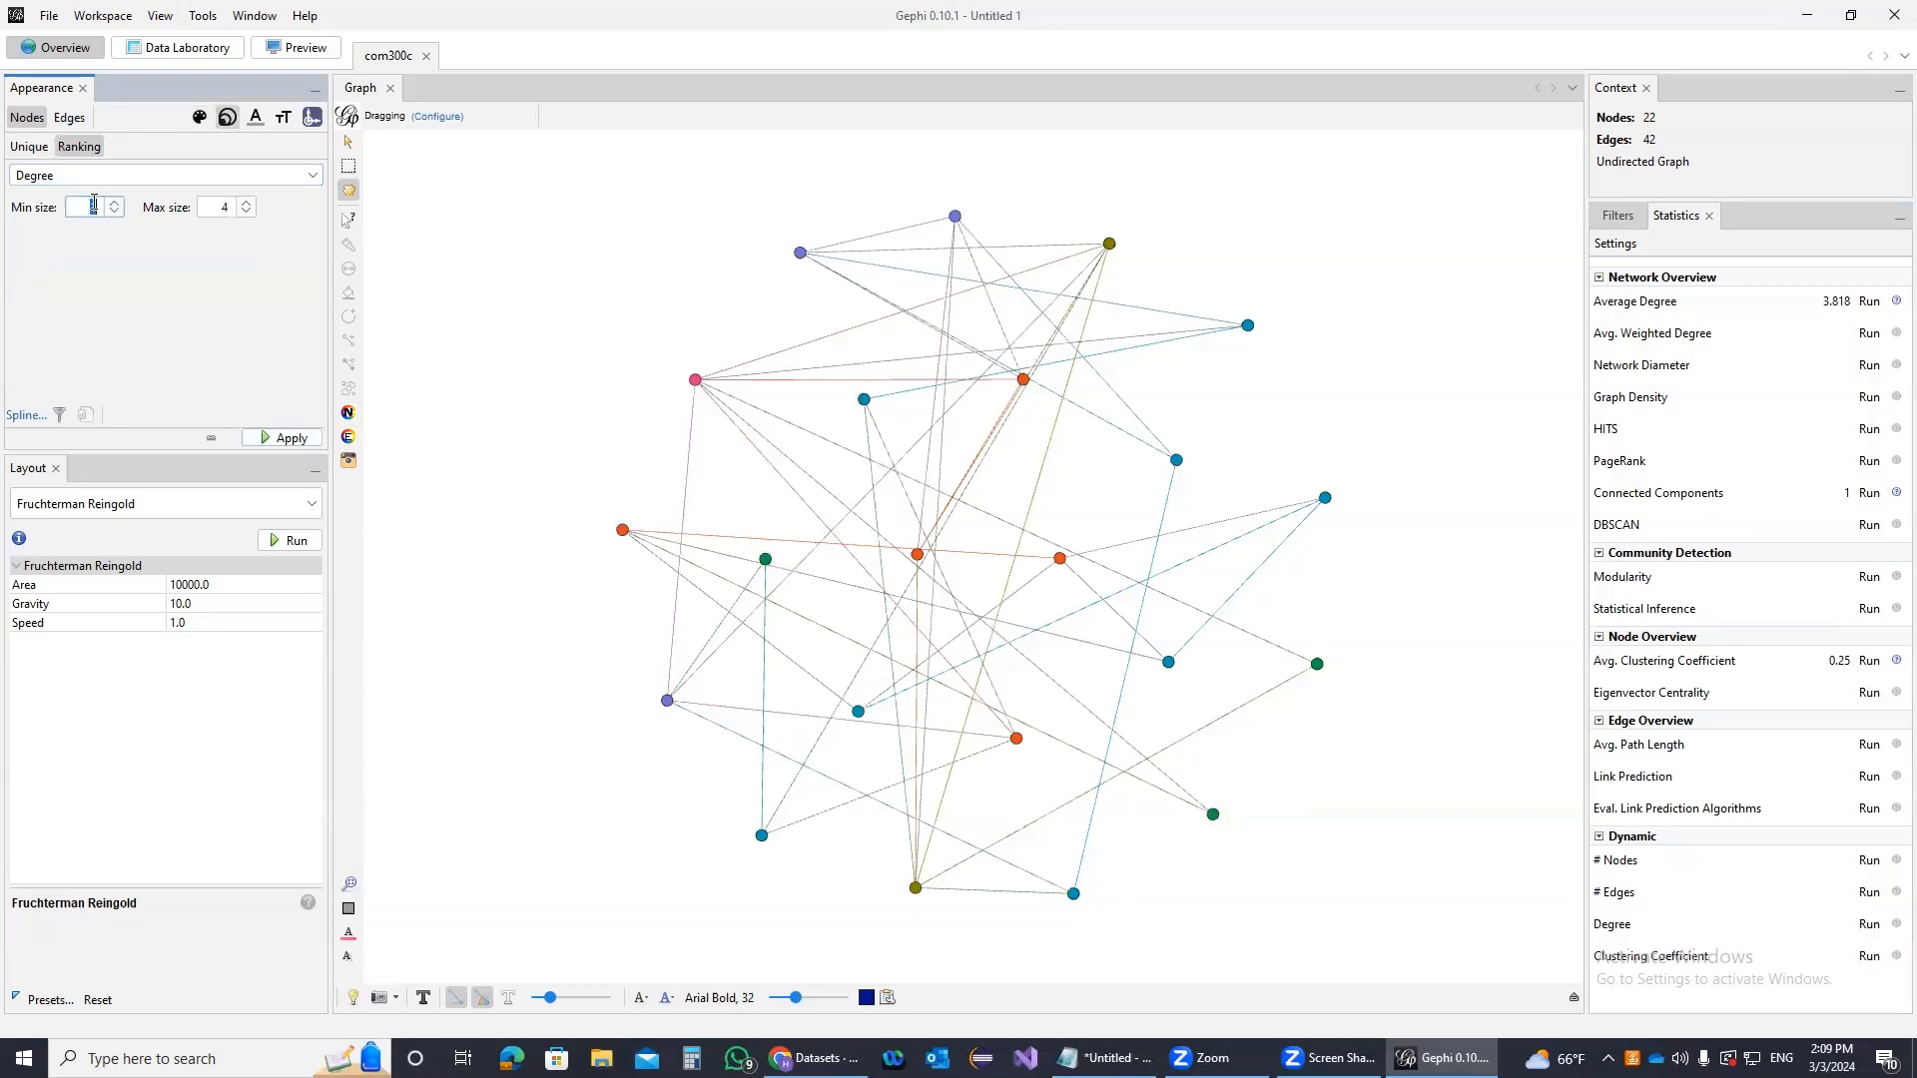
{"action": "key", "text": "Tab"}
{"action": "left_click", "coordinate": [289, 439]}
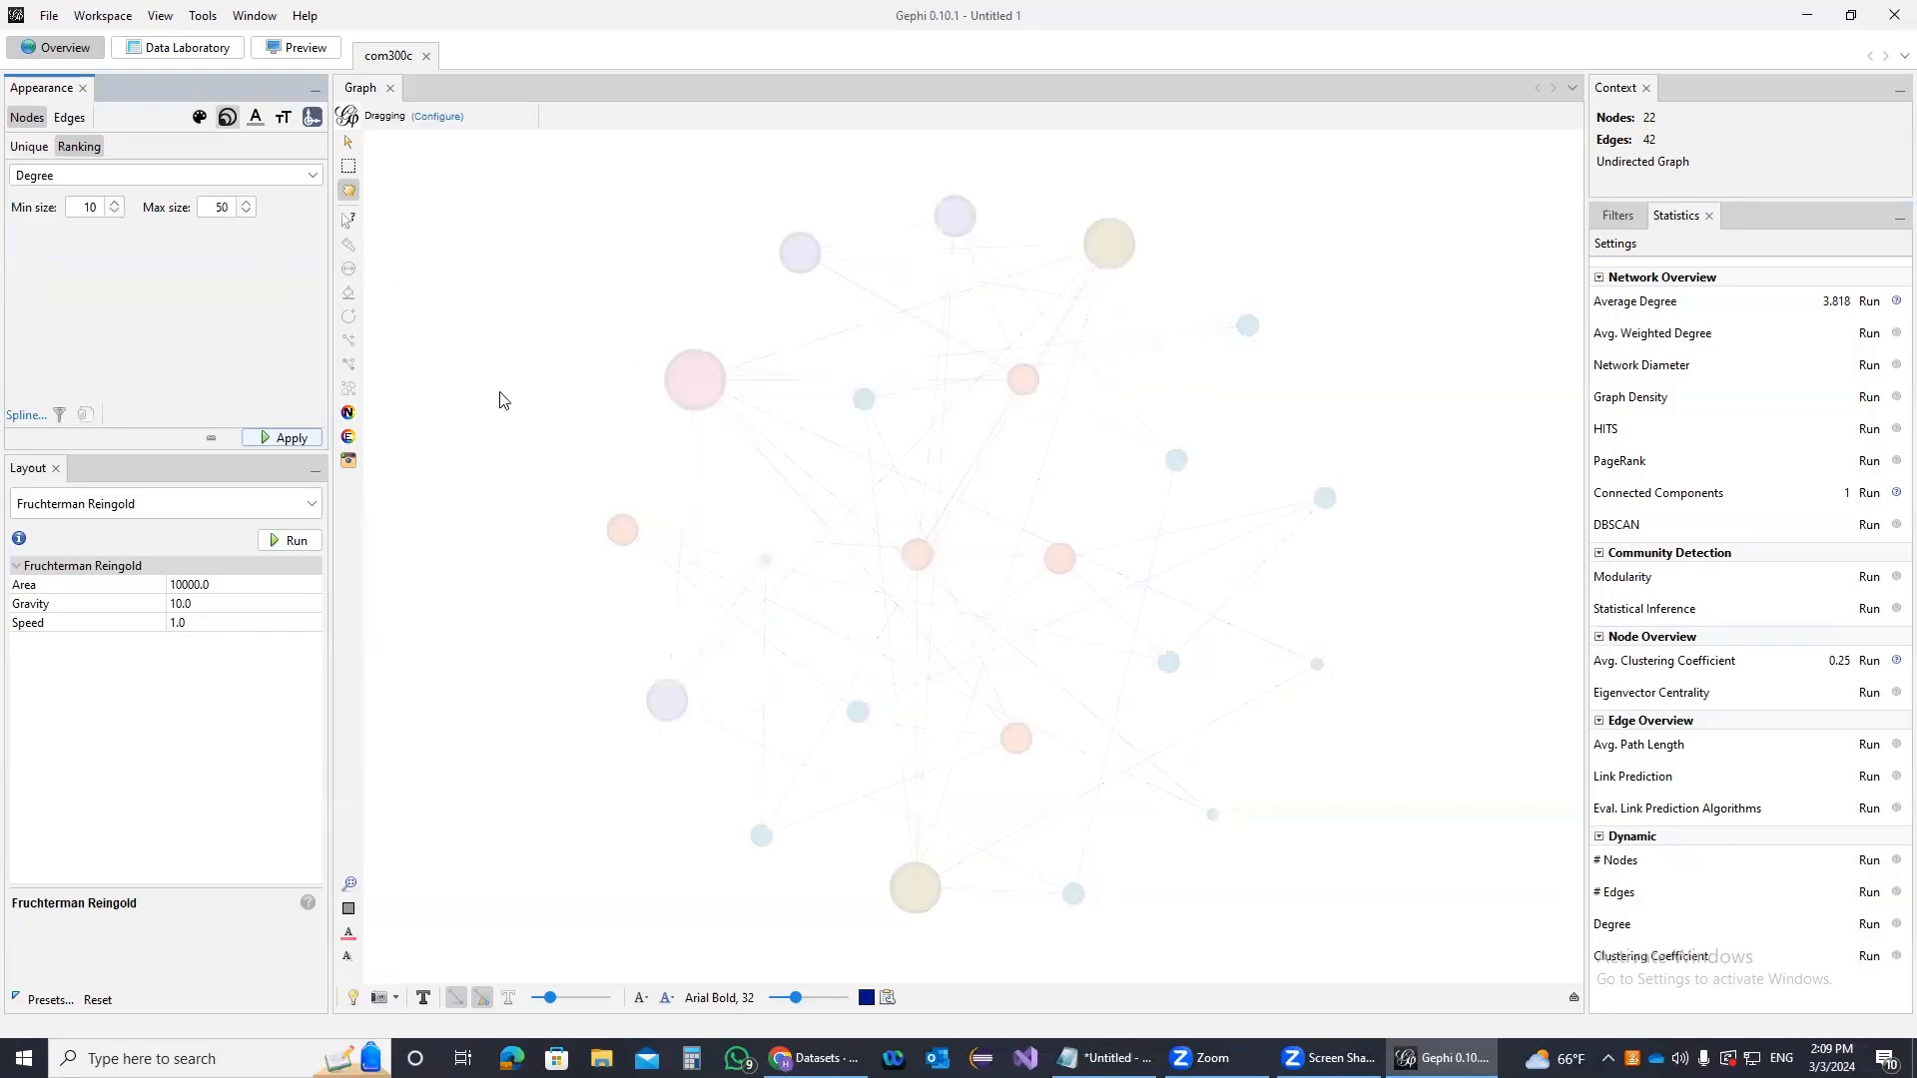
Reduce the maximum node size for the Degree ranking to 45 and finally to 40, applying each value
{"action": "left_click", "coordinate": [218, 209]}
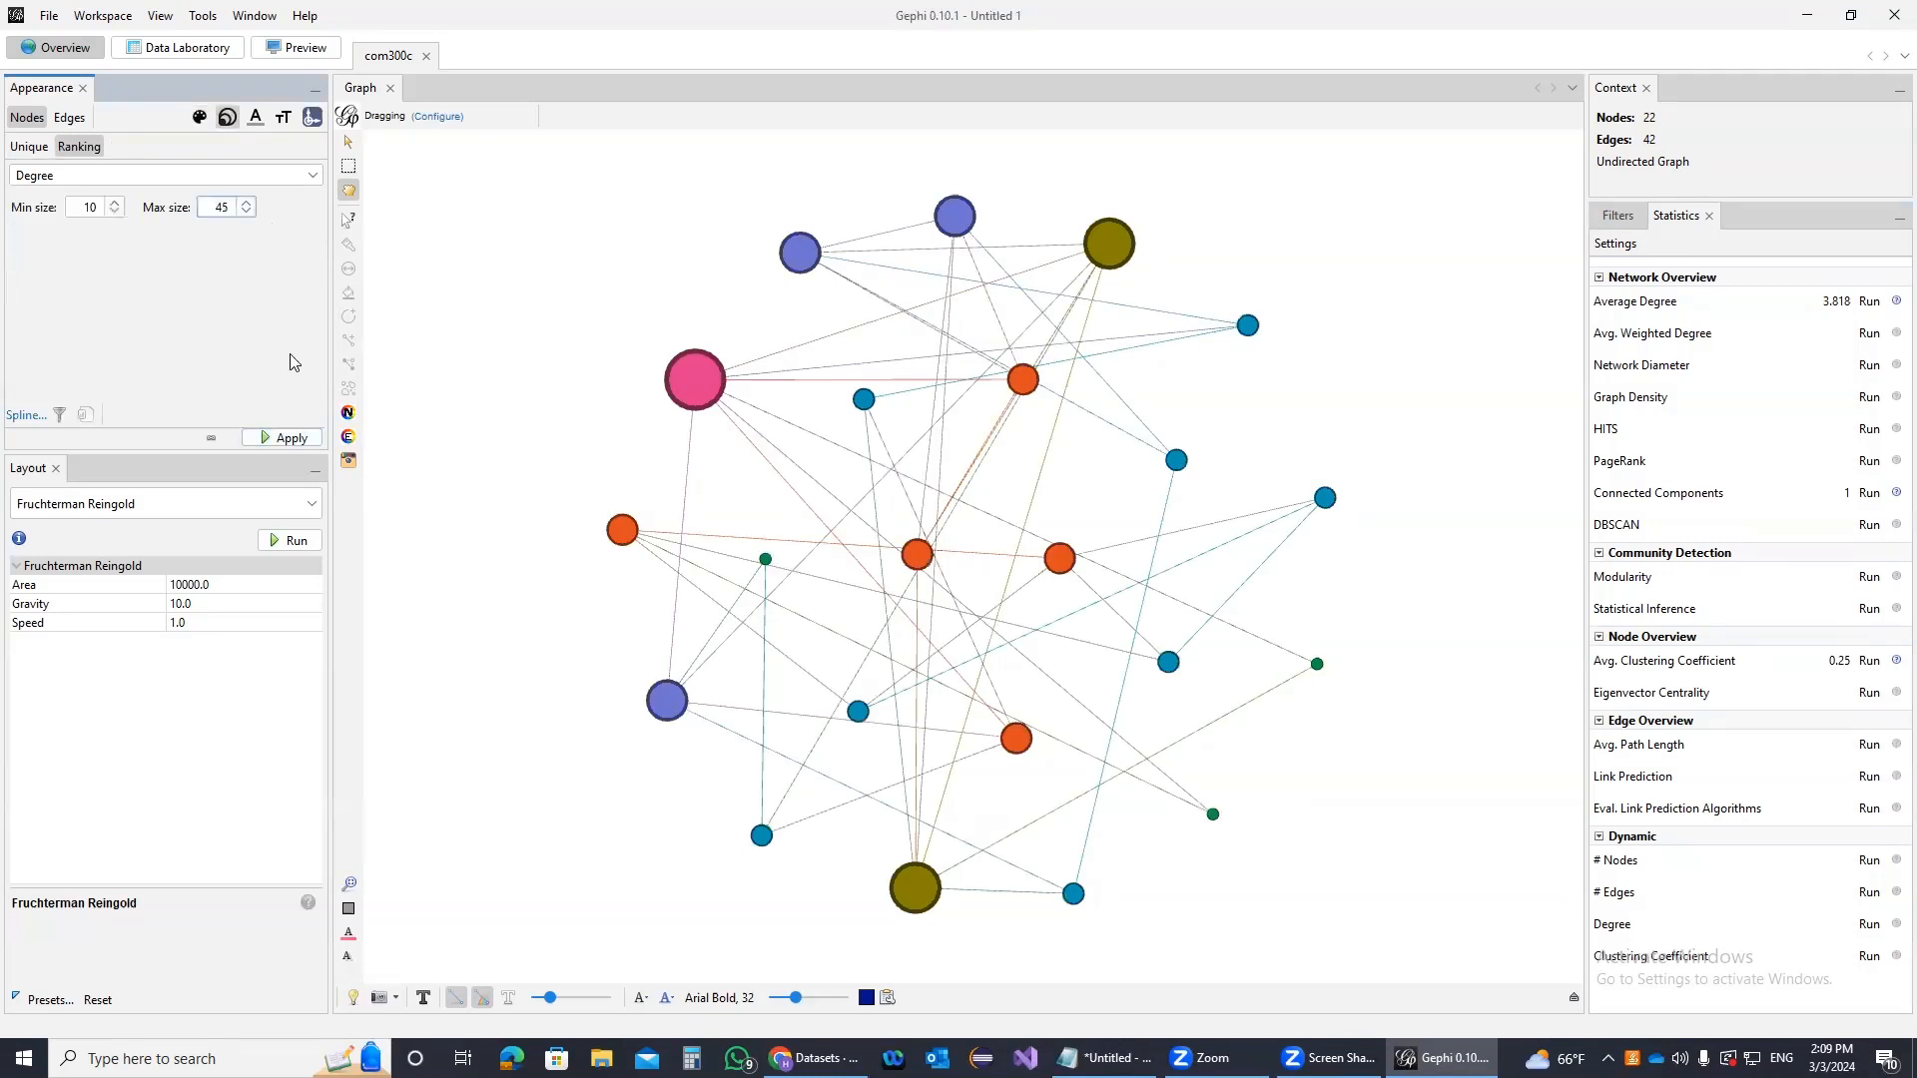
{"action": "left_click", "coordinate": [305, 440]}
{"action": "left_click", "coordinate": [231, 203]}
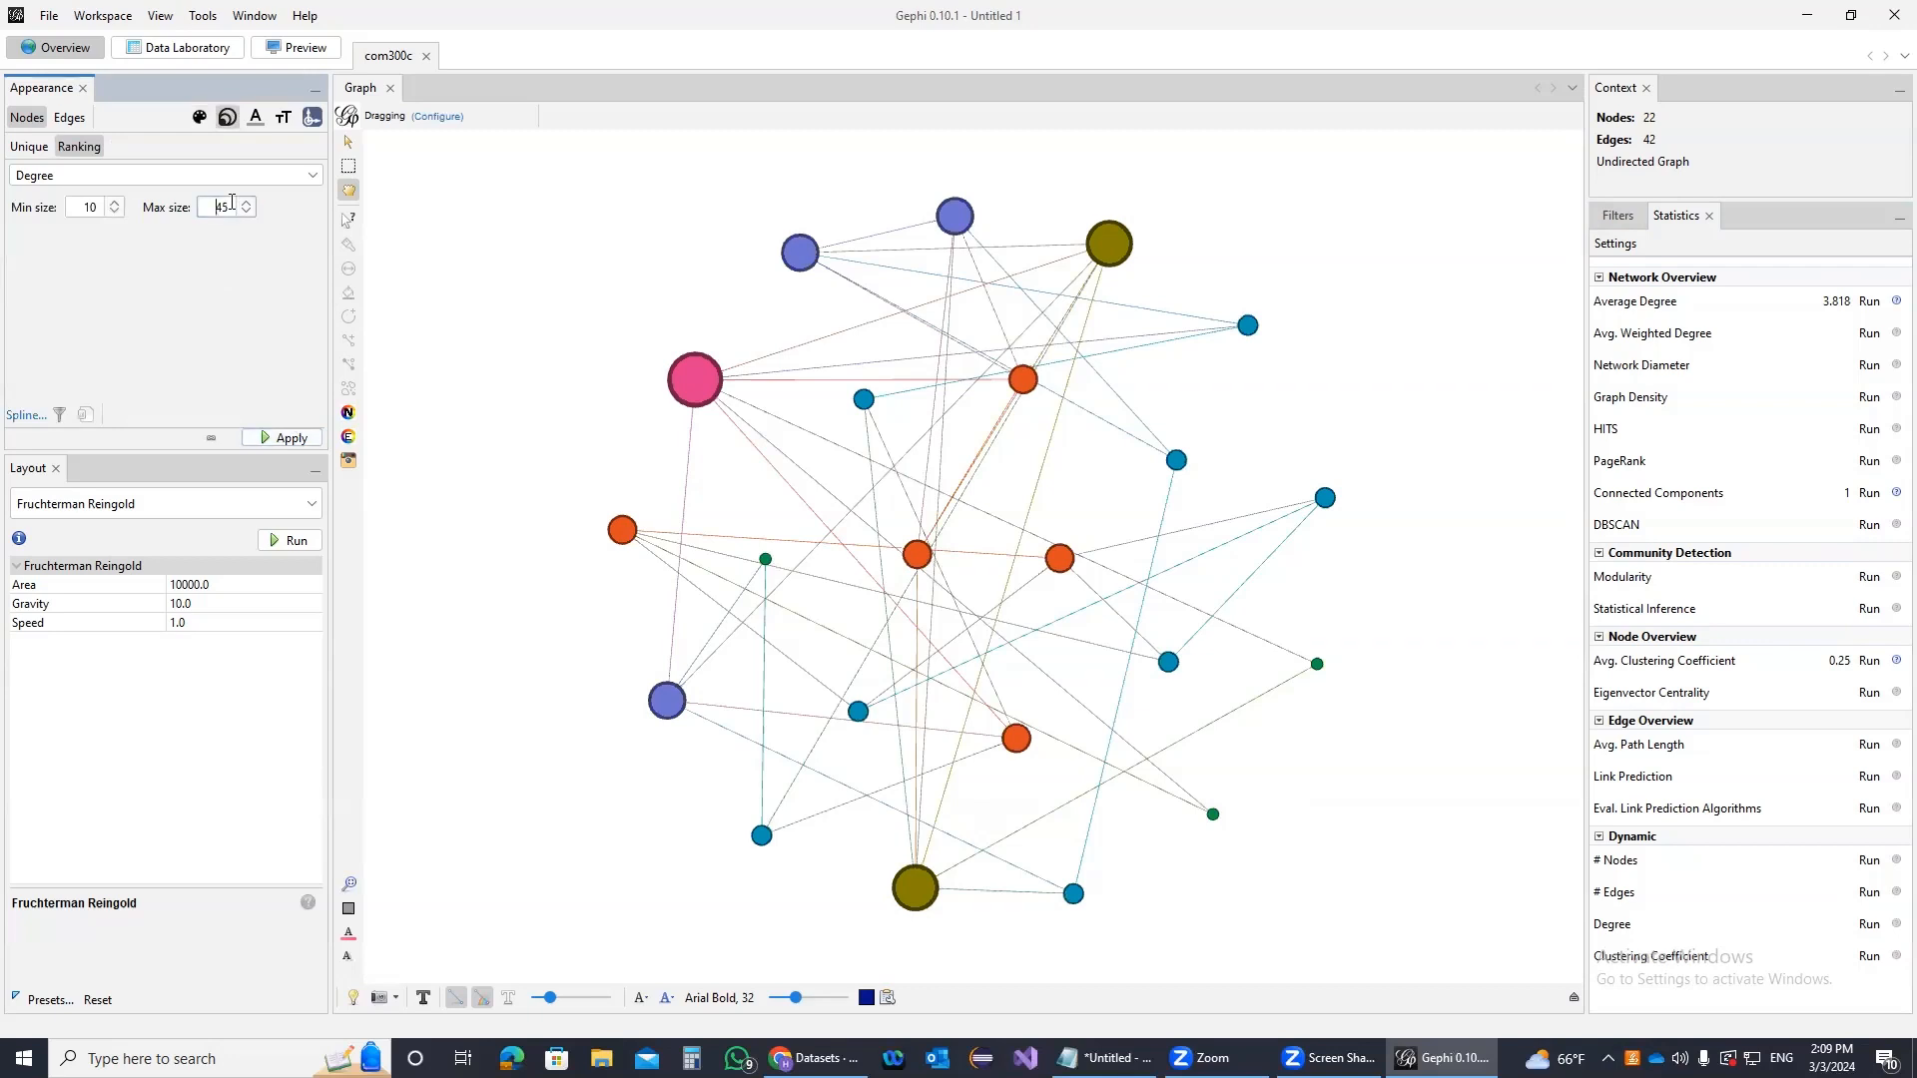
{"action": "left_click", "coordinate": [290, 437]}
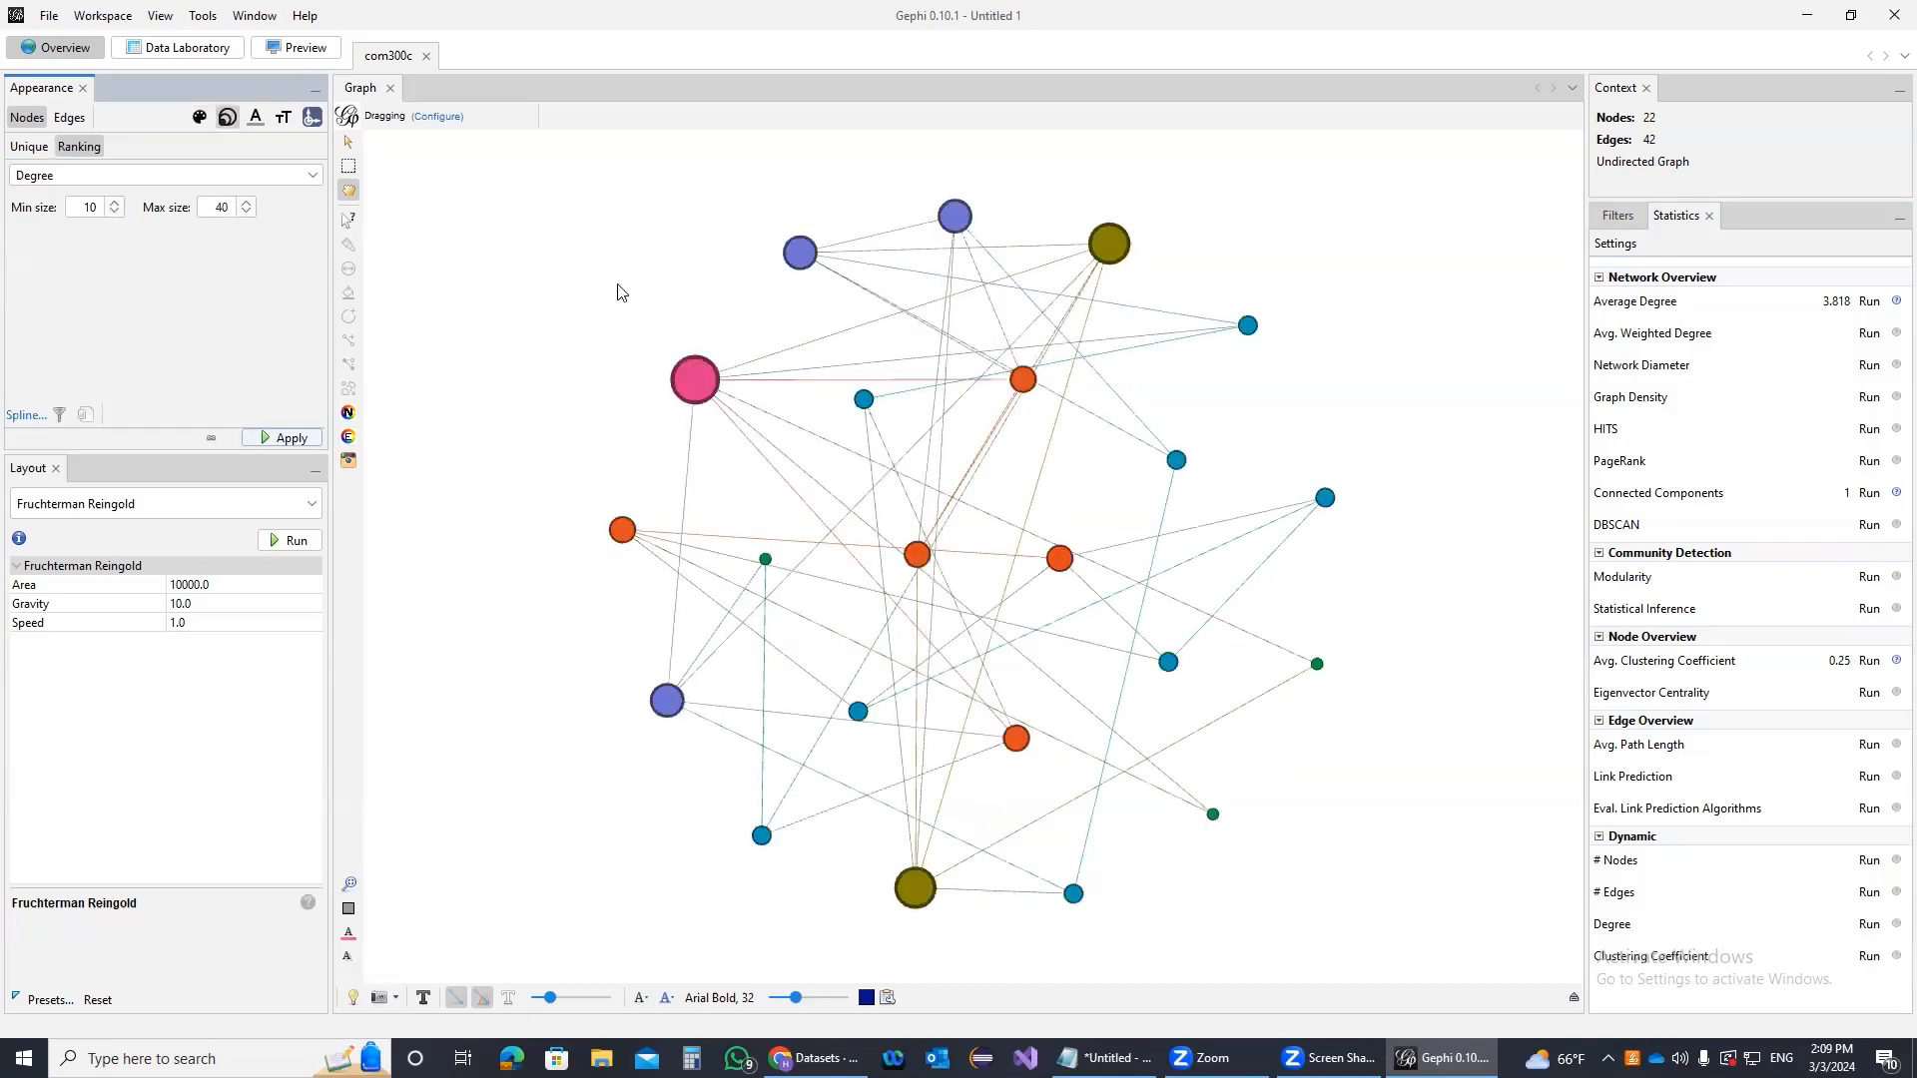
Show the node labels and colour them by partition using the Degree attribute
{"action": "left_click", "coordinate": [256, 117]}
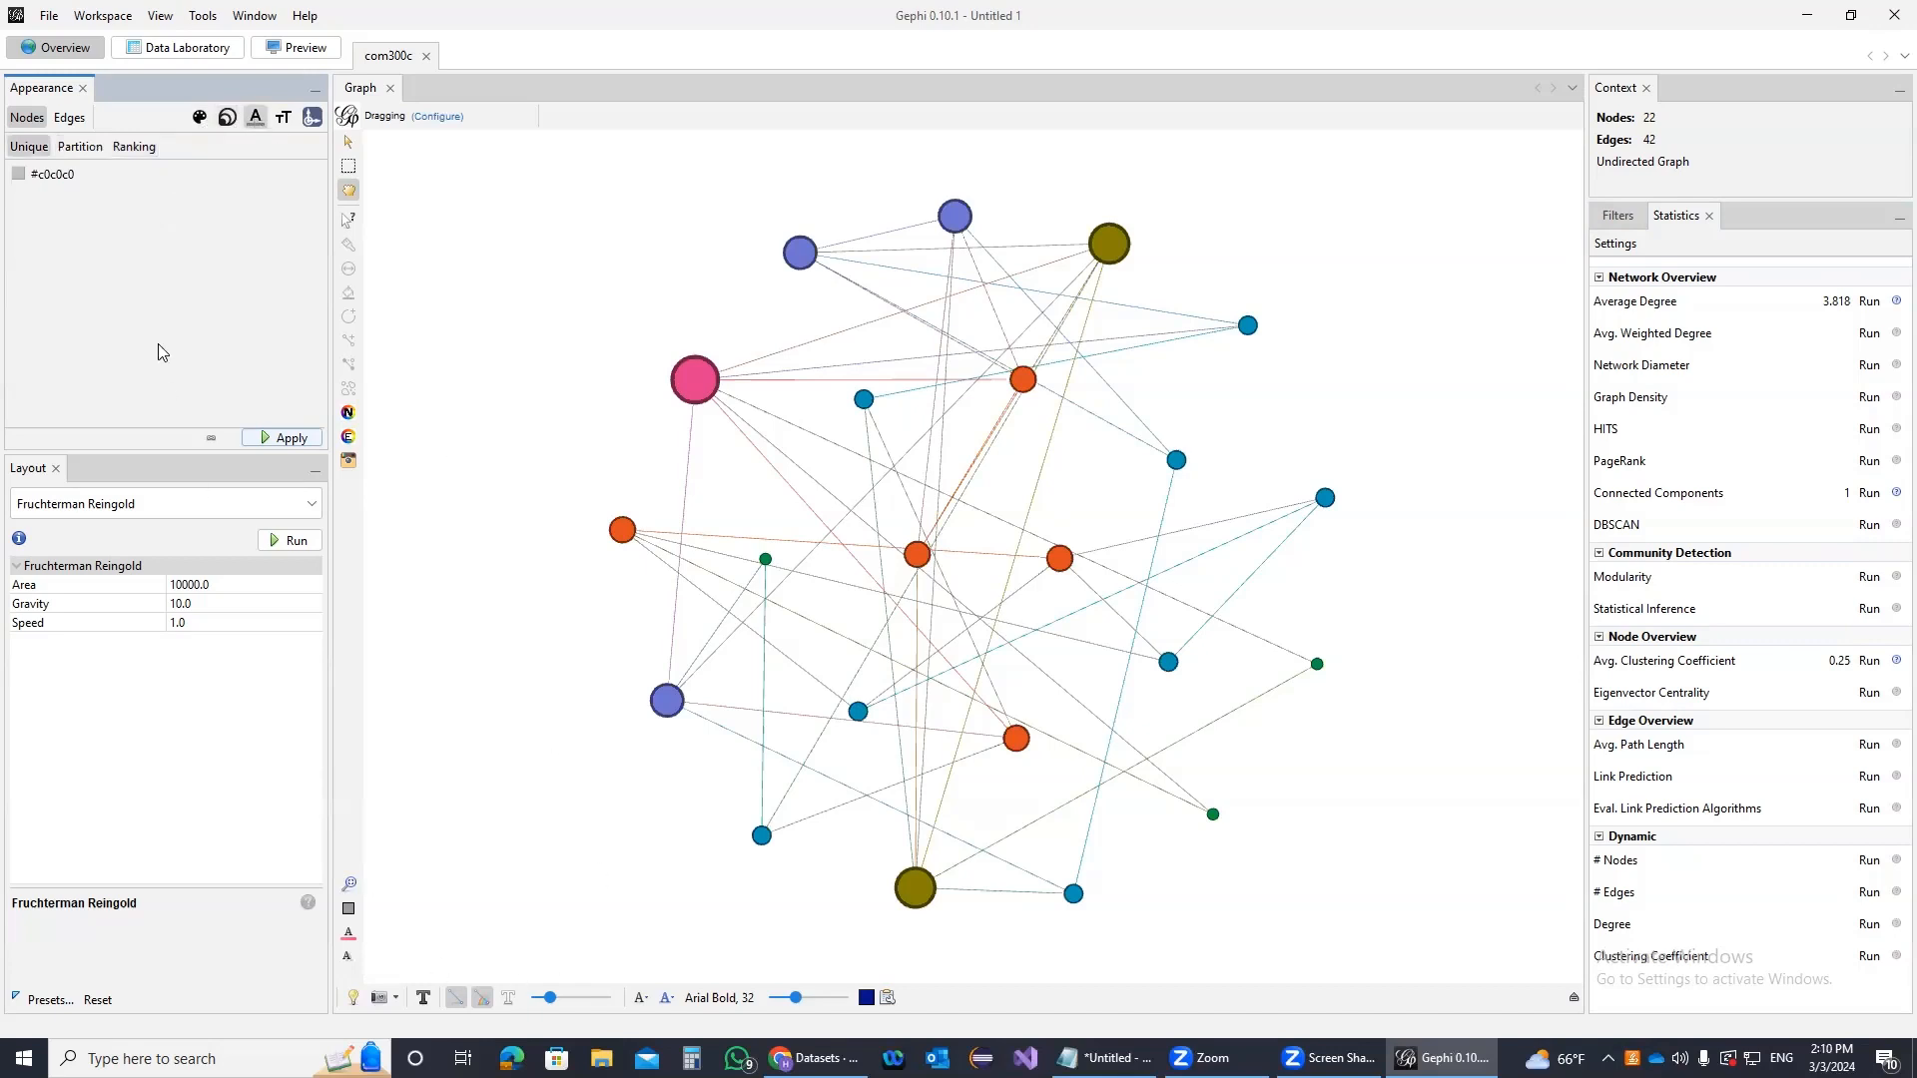
{"action": "left_click", "coordinate": [422, 998]}
{"action": "left_click", "coordinate": [95, 151]}
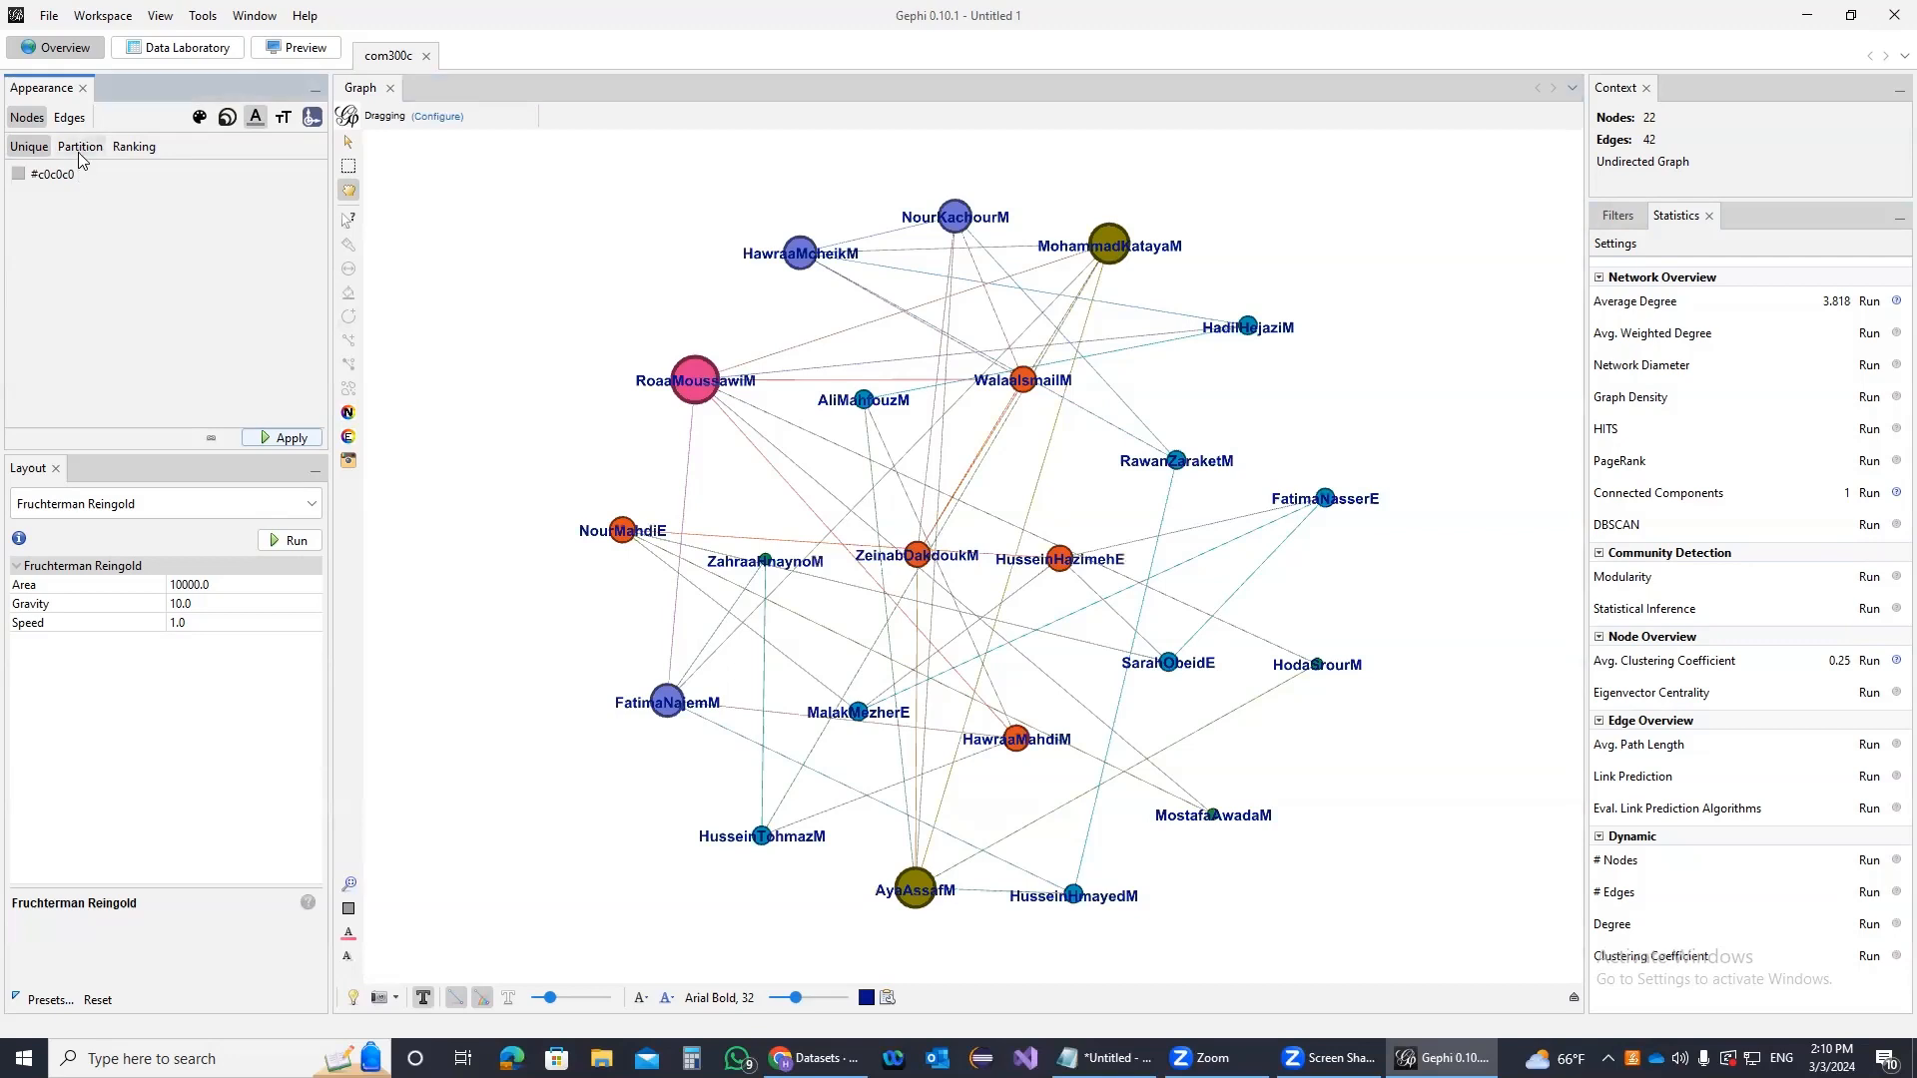
{"action": "left_click", "coordinate": [77, 176]}
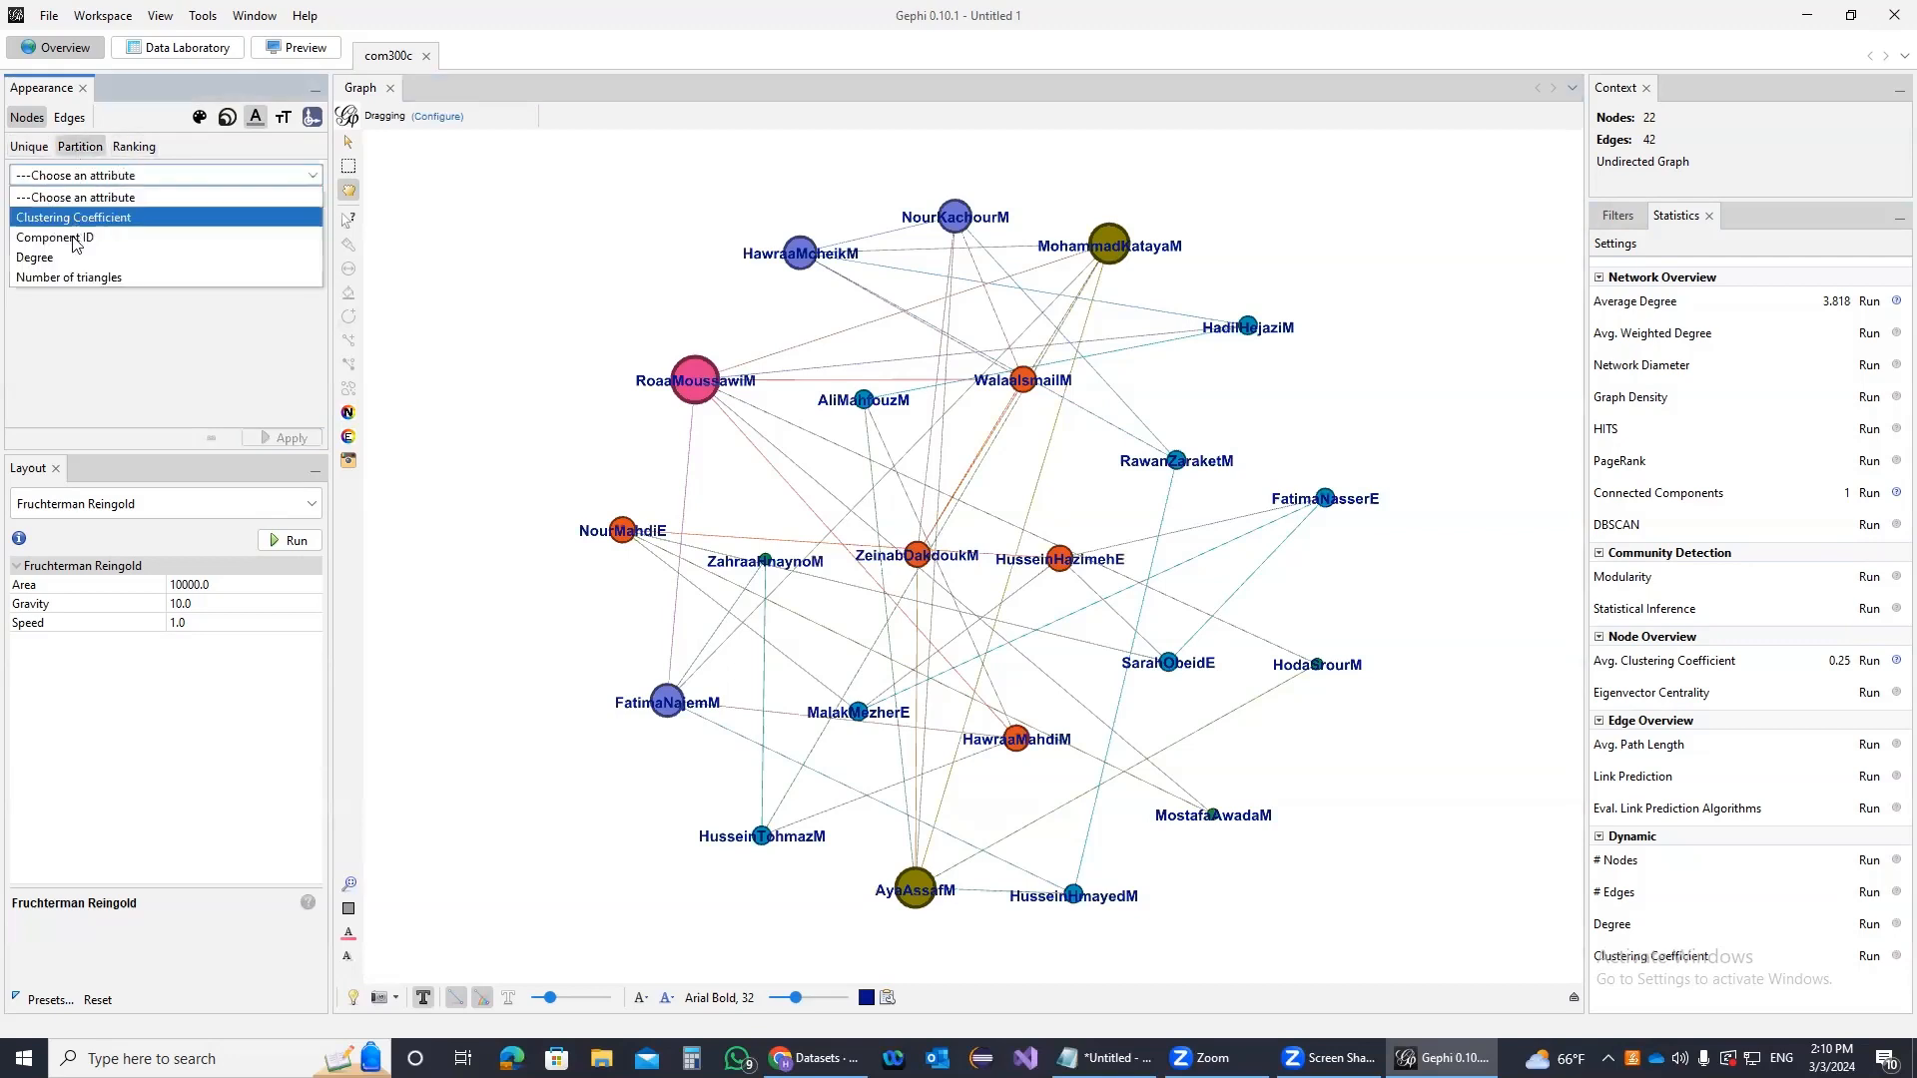
{"action": "left_click", "coordinate": [76, 255]}
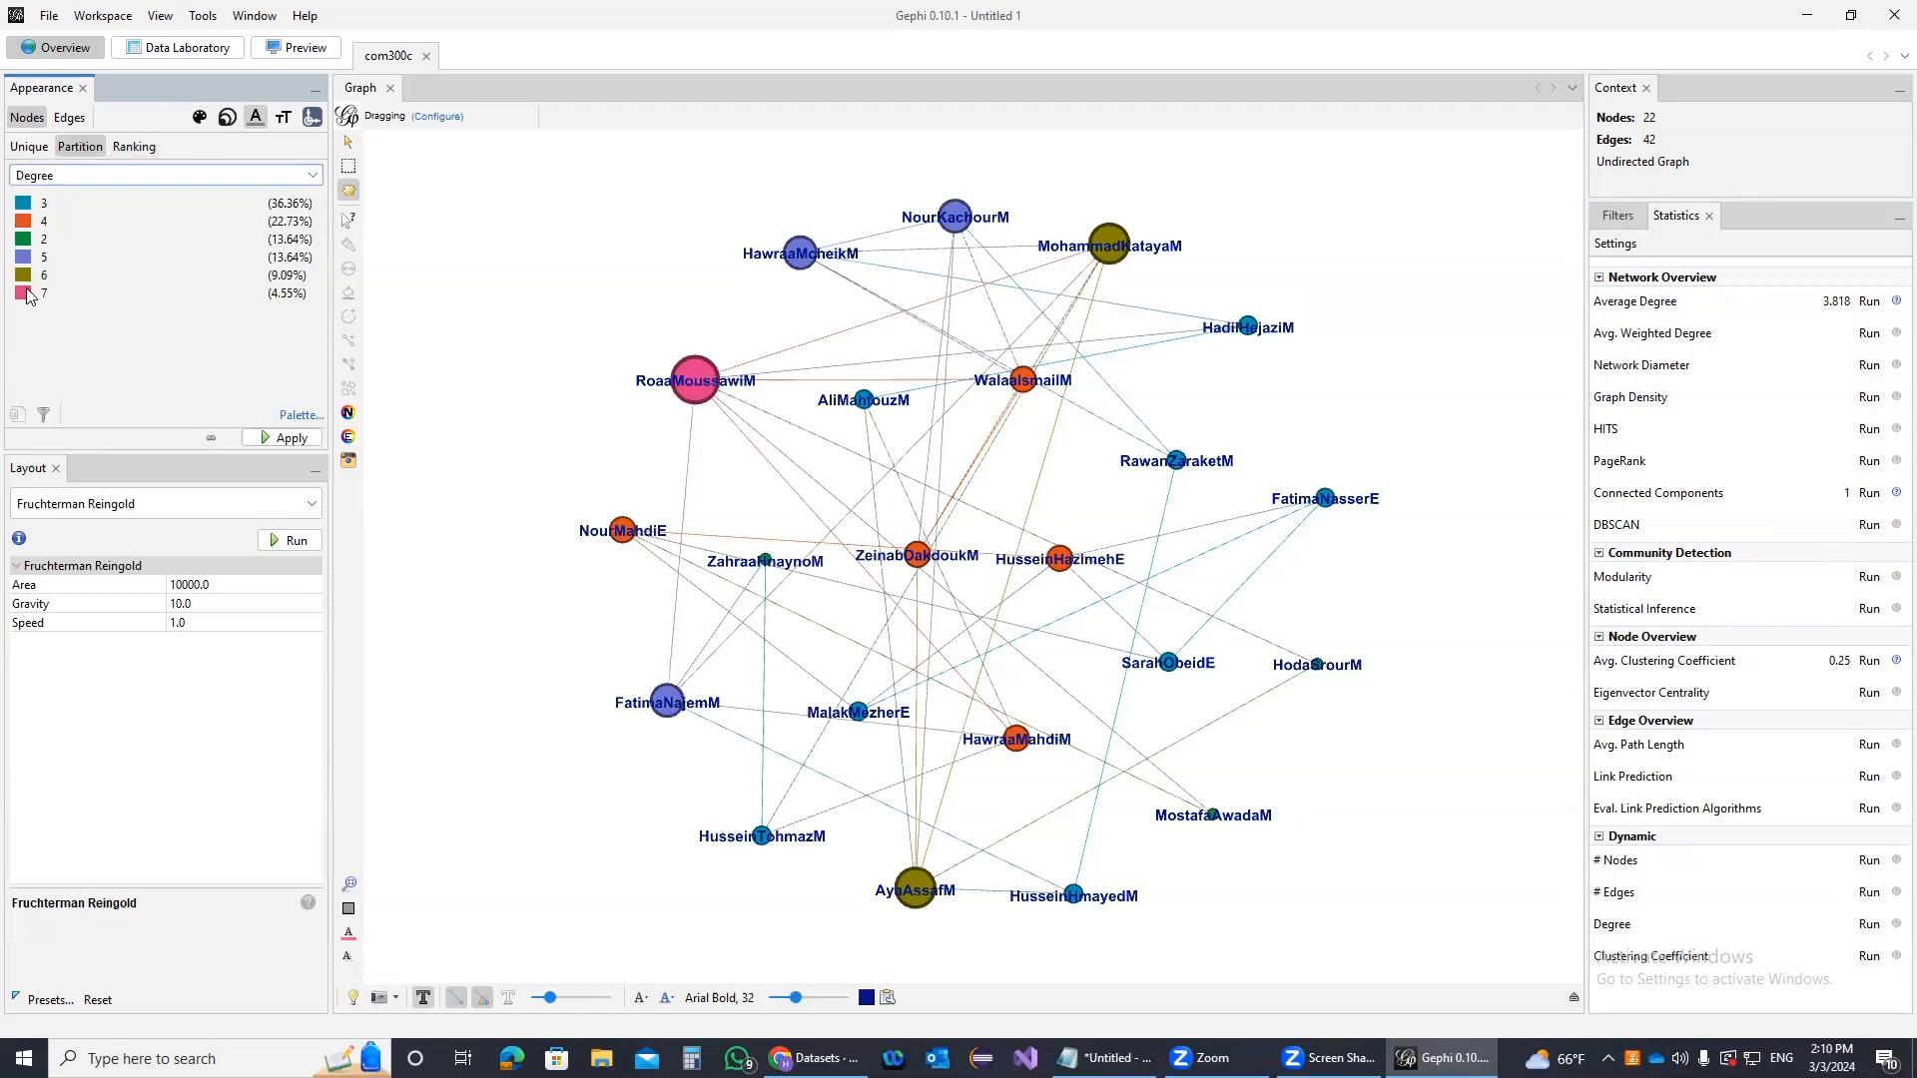
{"action": "left_click", "coordinate": [282, 438]}
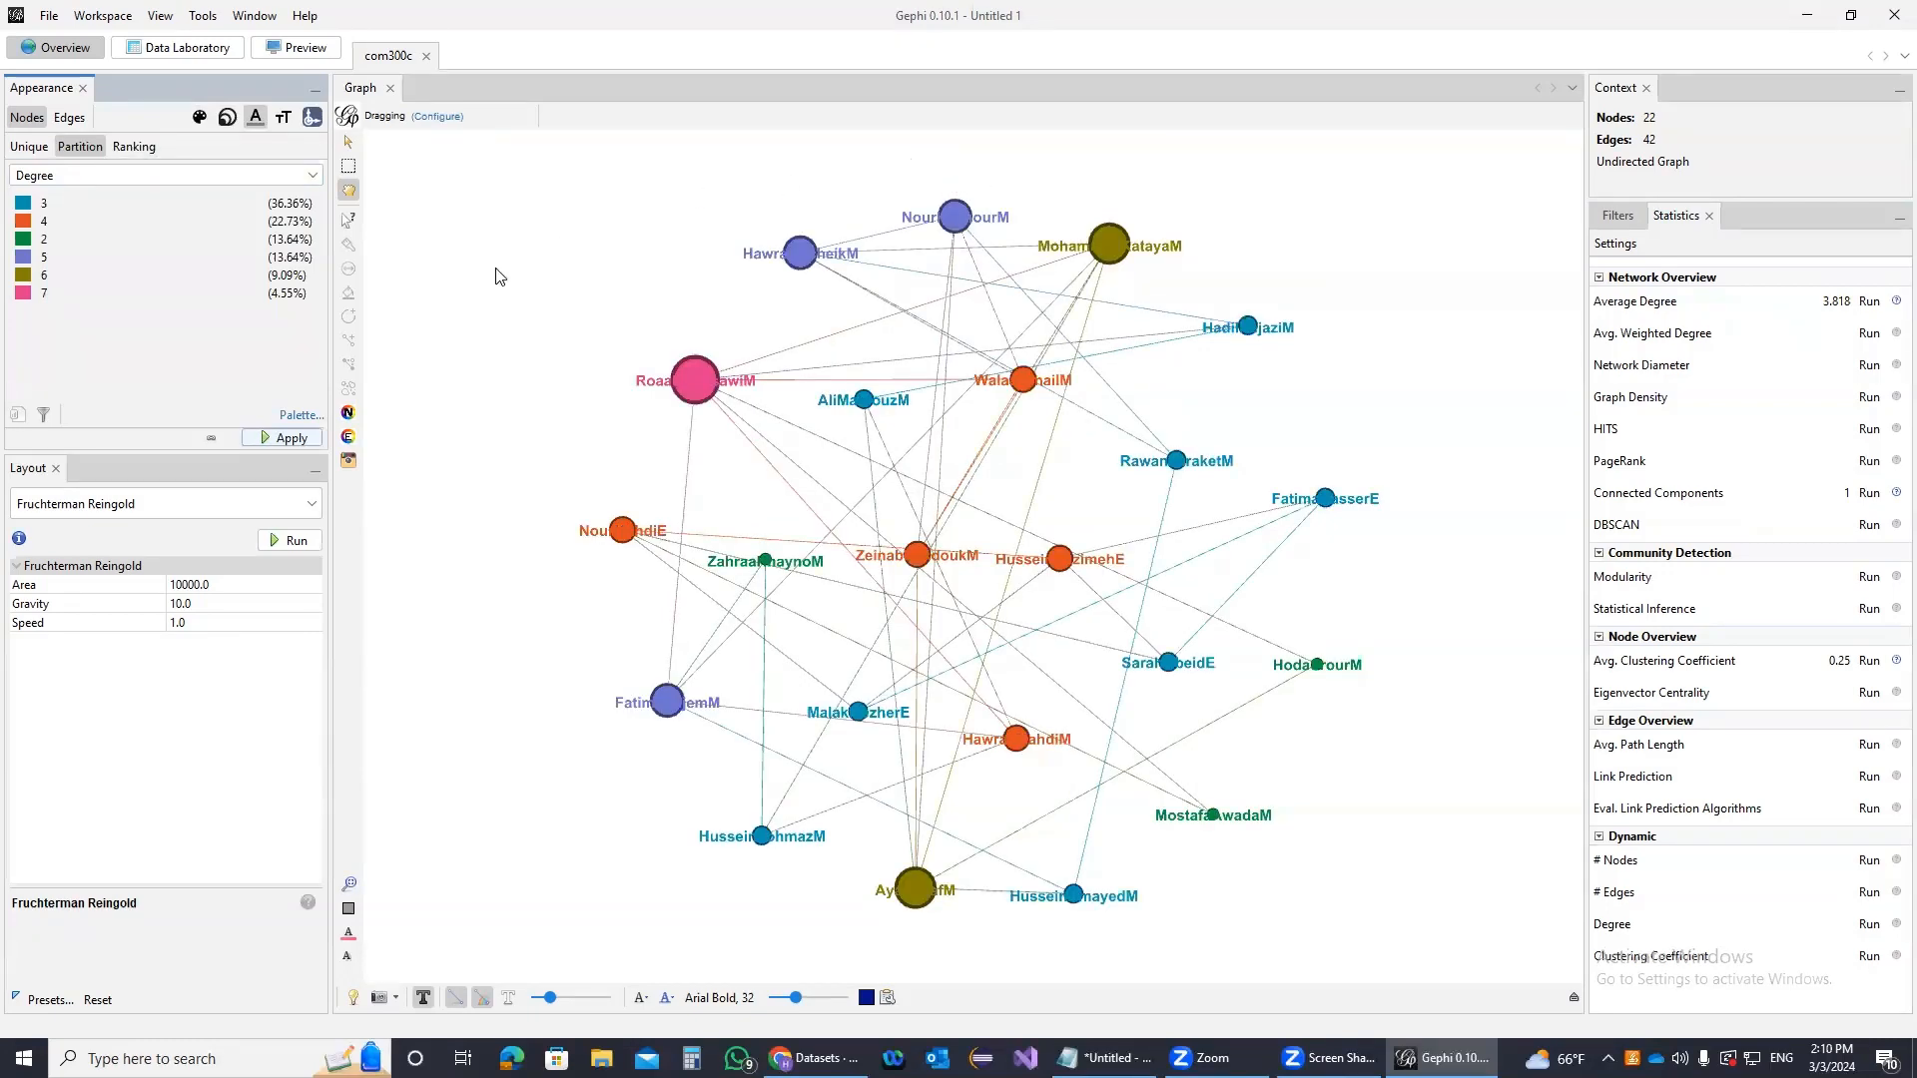
Generate a six-colour palette from the Shades preset for the label degree partition and apply it to the node labels
{"action": "left_click", "coordinate": [300, 416]}
{"action": "mouse_move", "coordinate": [371, 499]}
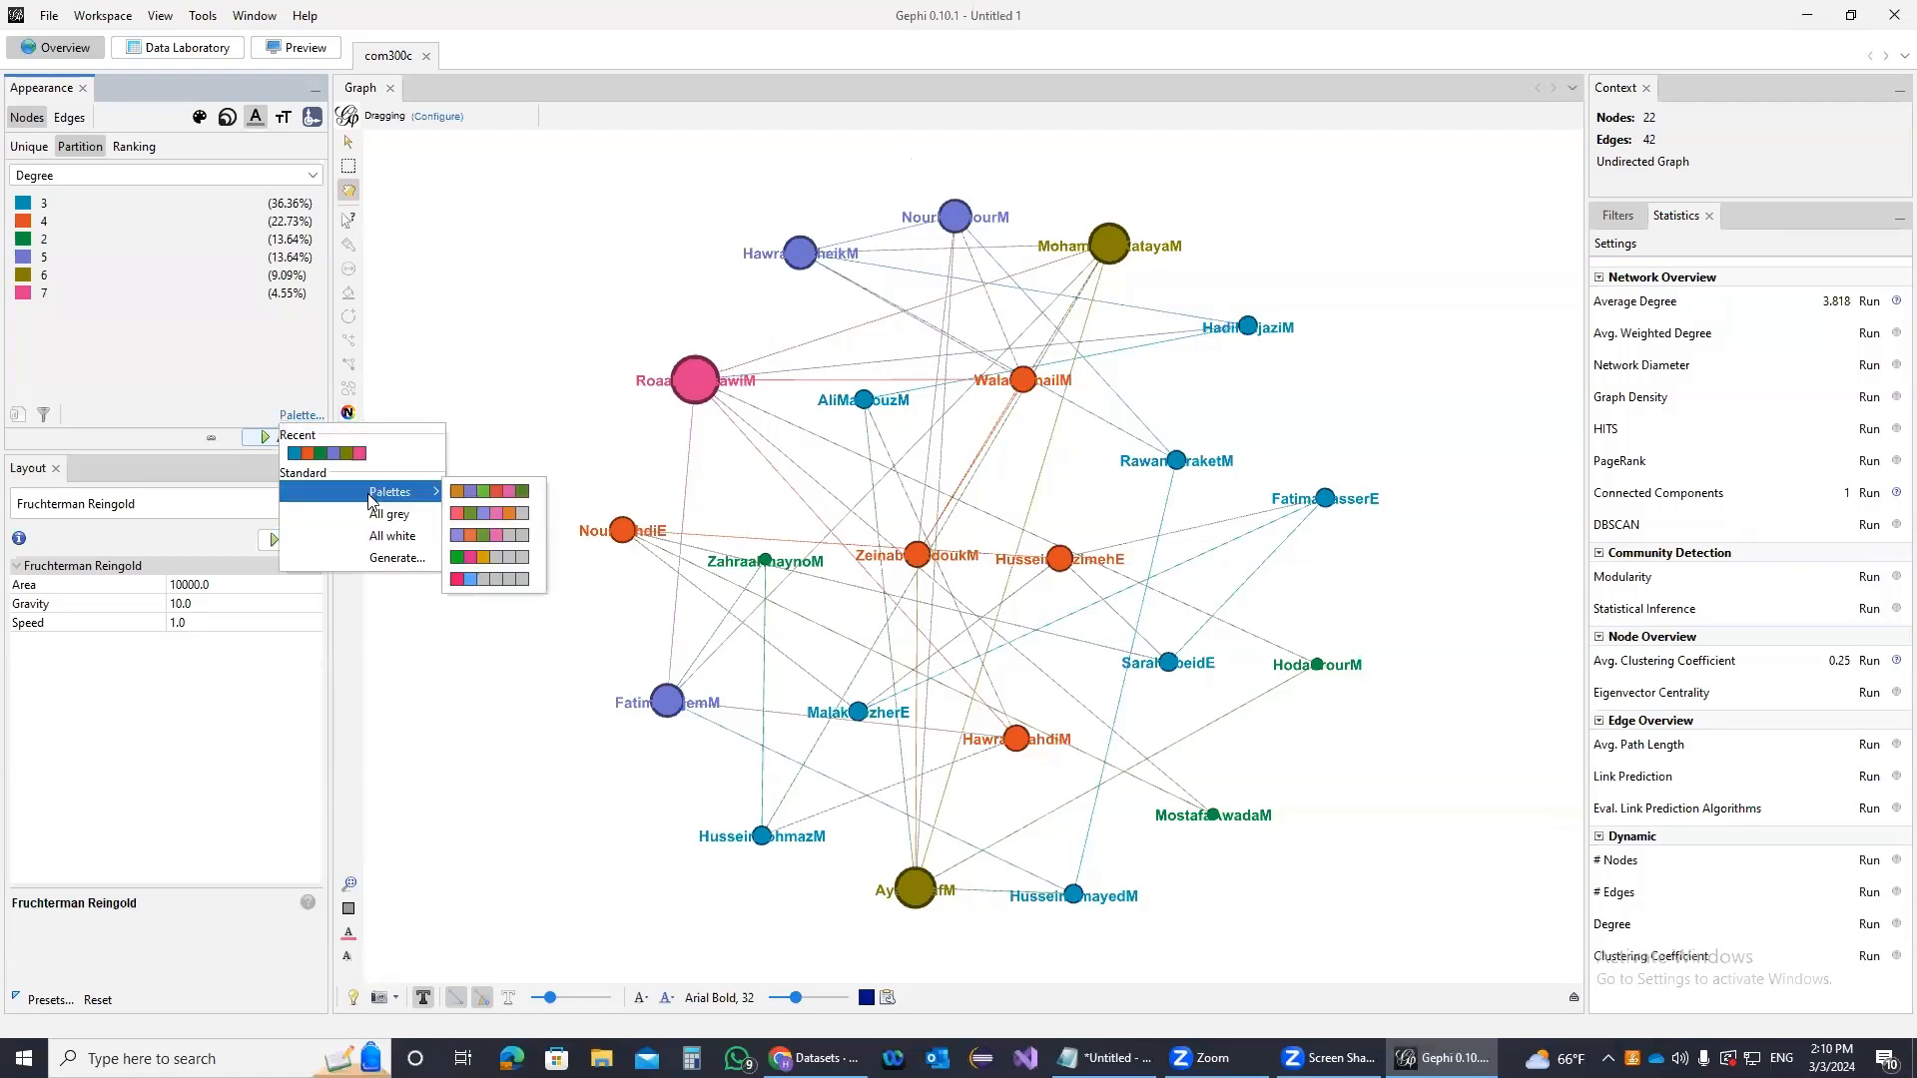
{"action": "left_click", "coordinate": [395, 557]}
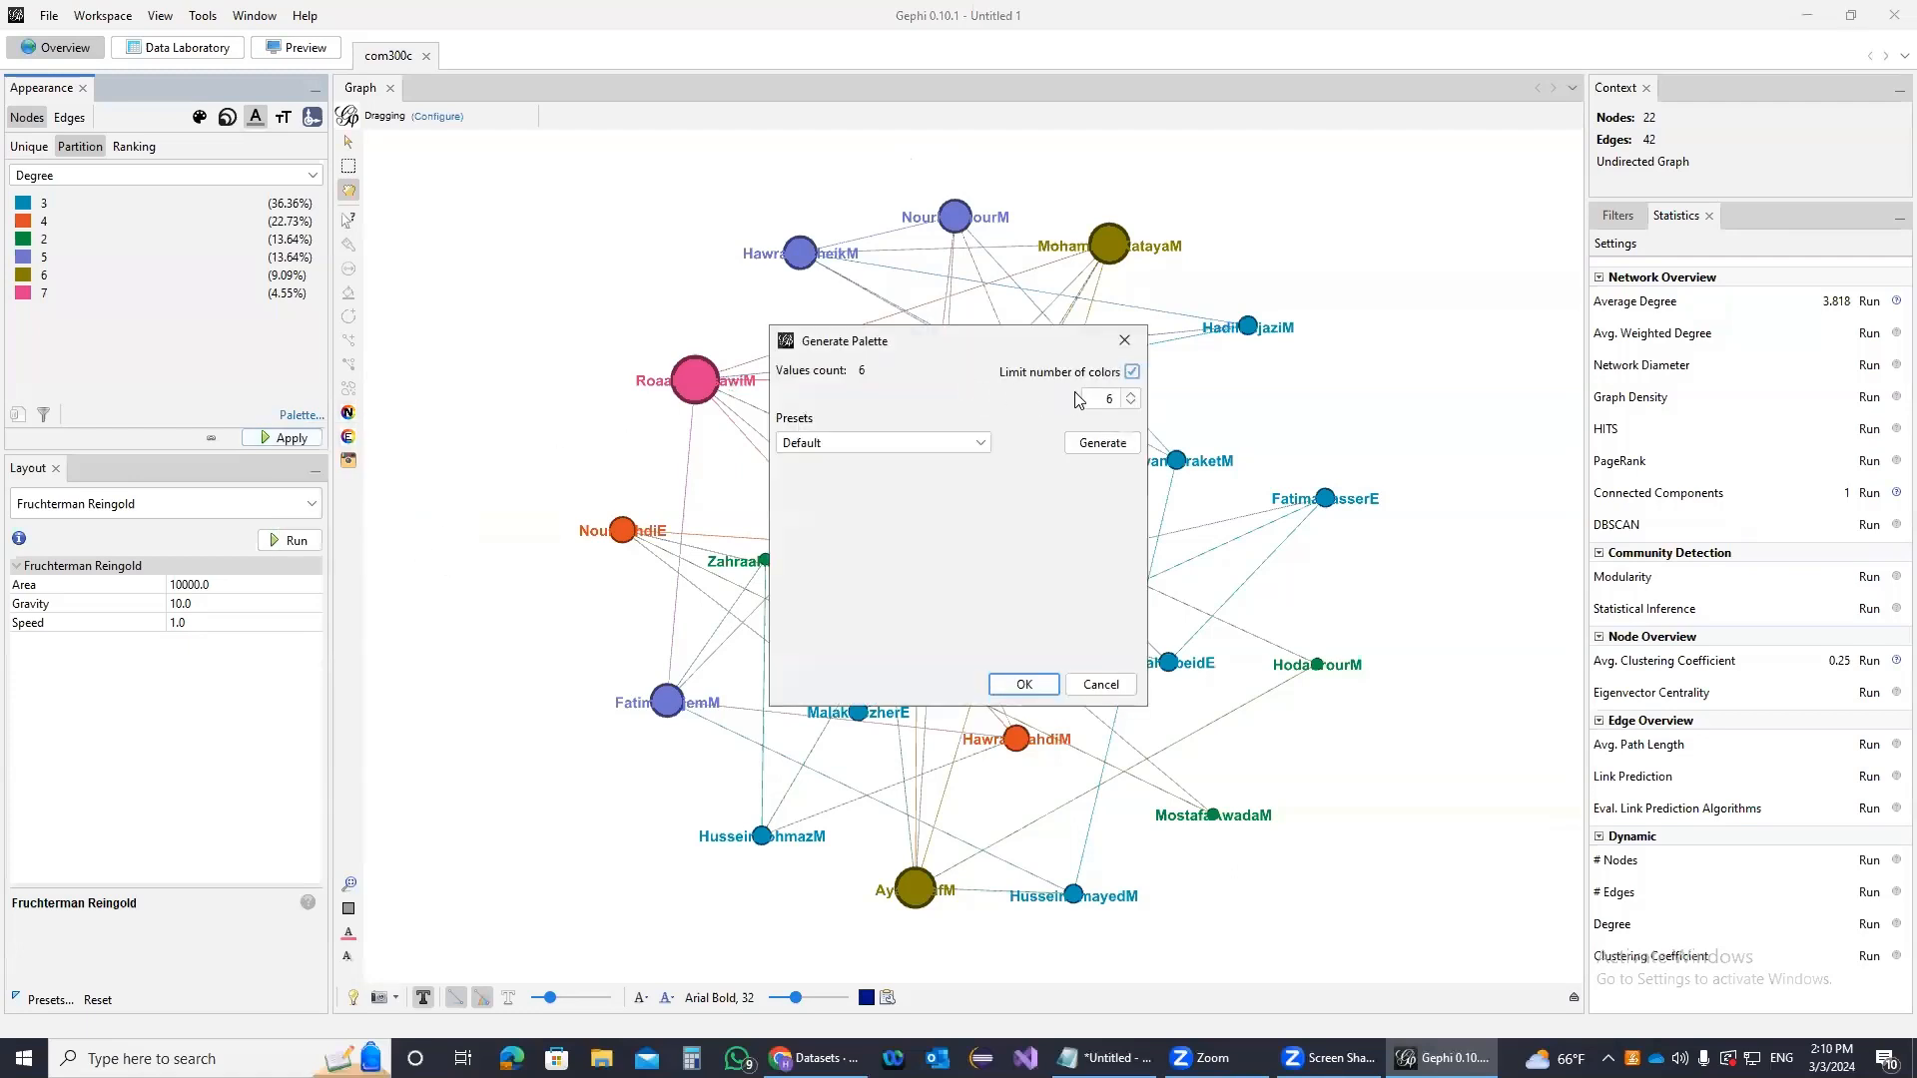
{"action": "left_click", "coordinate": [1099, 394]}
{"action": "left_click", "coordinate": [910, 443]}
{"action": "left_click", "coordinate": [879, 544]}
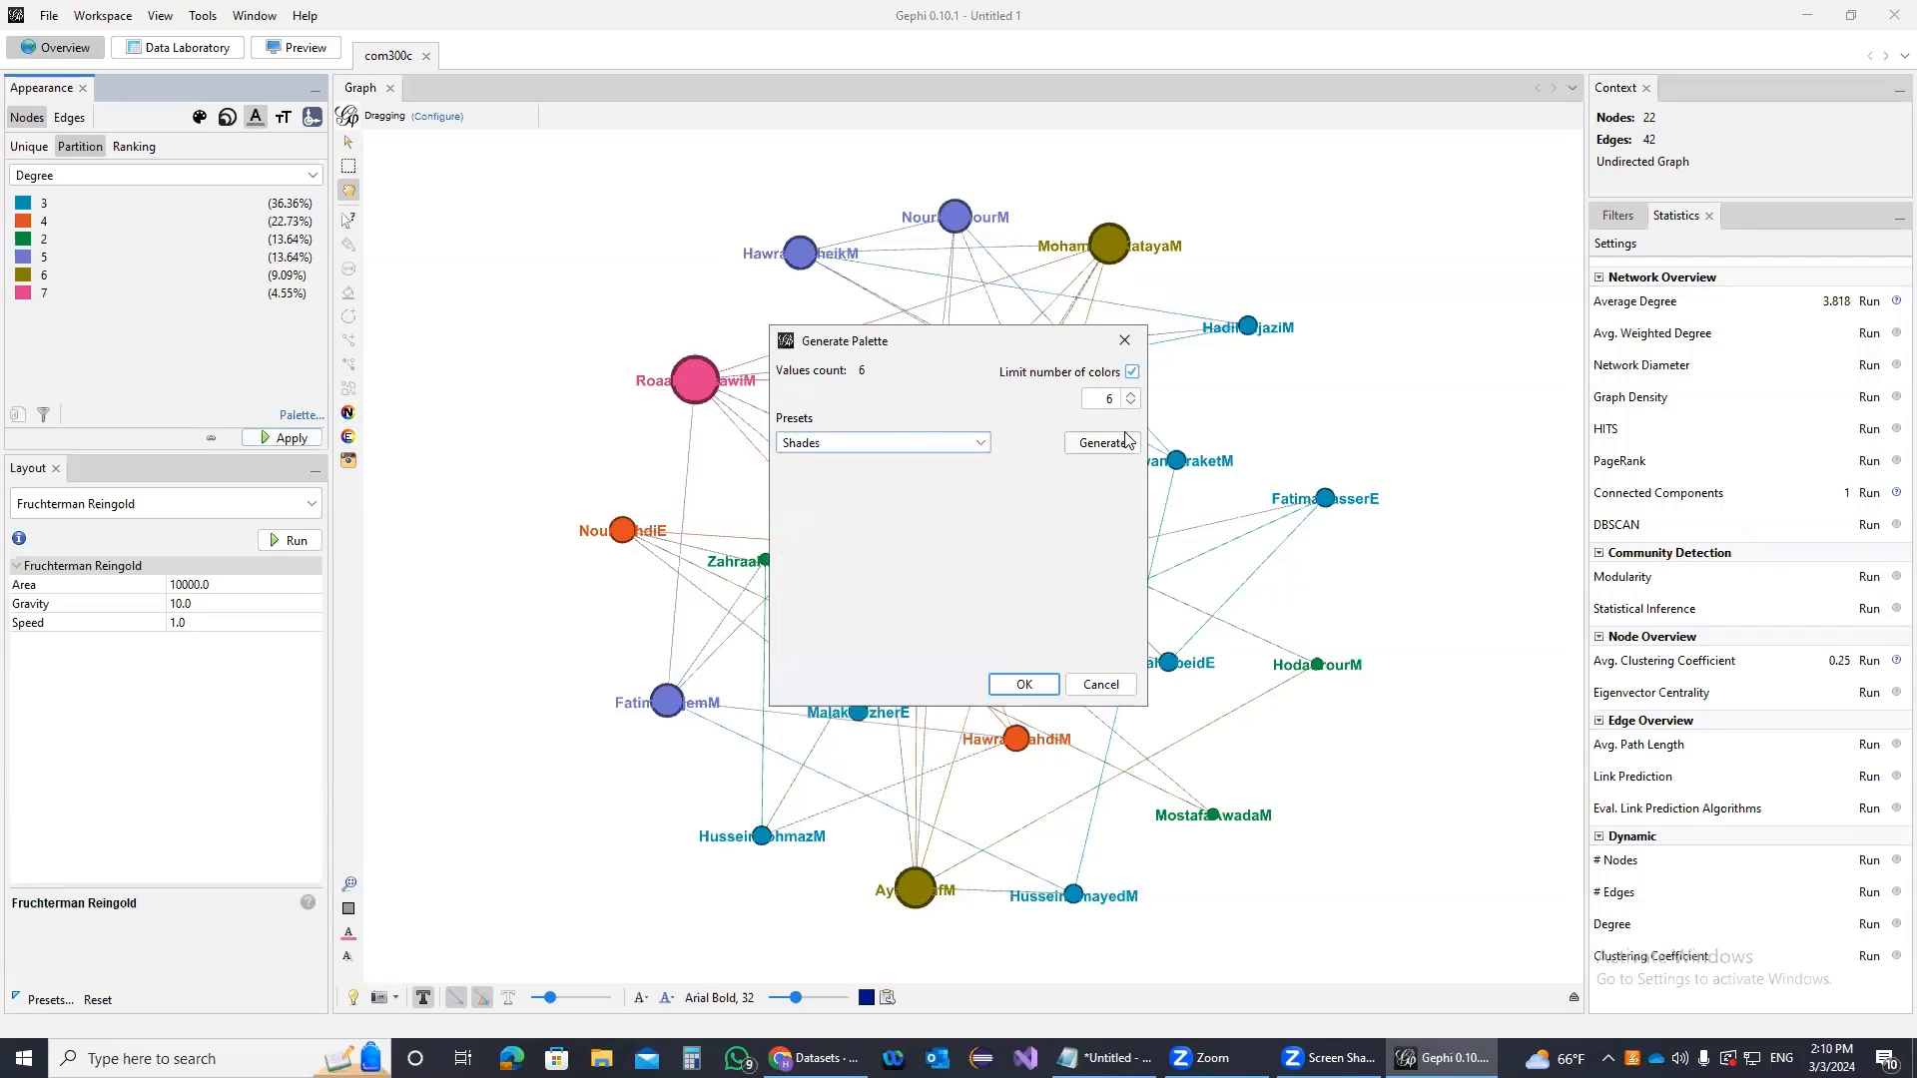
{"action": "left_click", "coordinate": [1109, 451]}
{"action": "left_click", "coordinate": [1022, 685]}
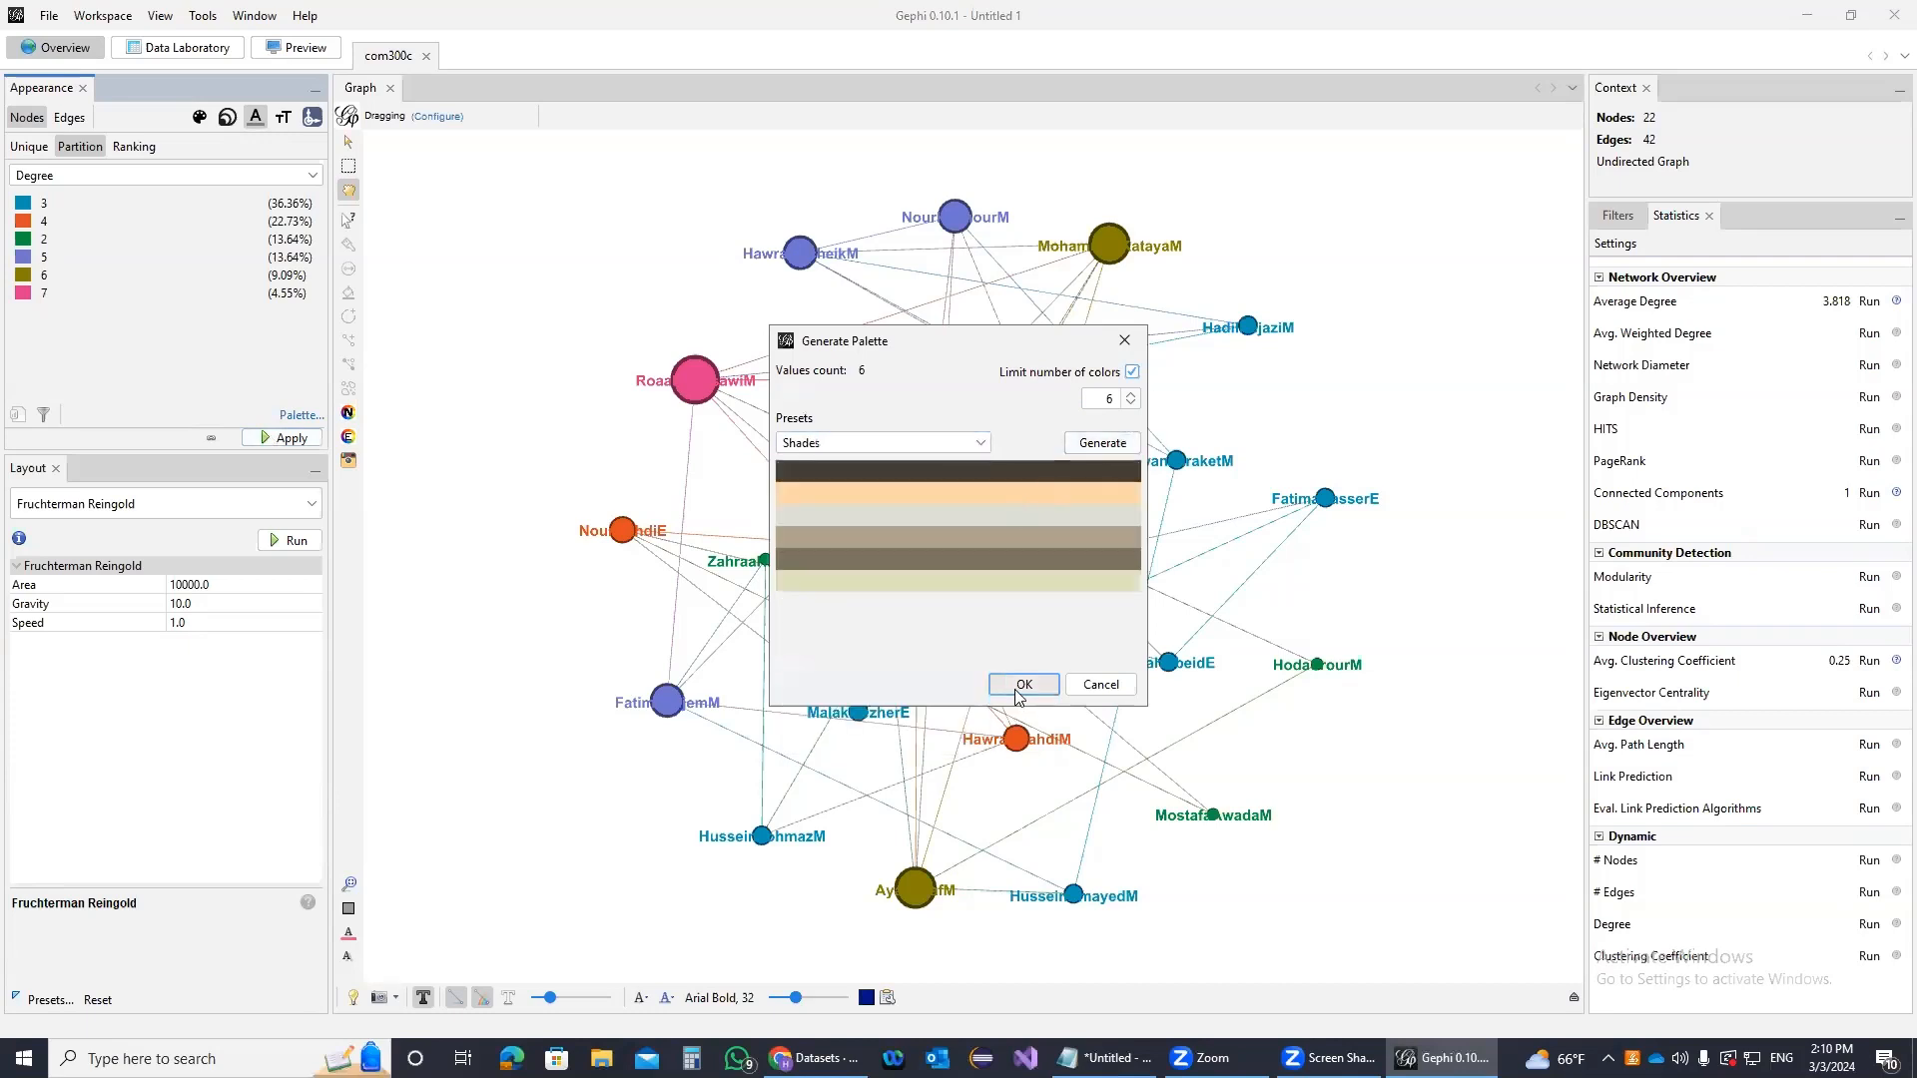
{"action": "left_click", "coordinate": [316, 441]}
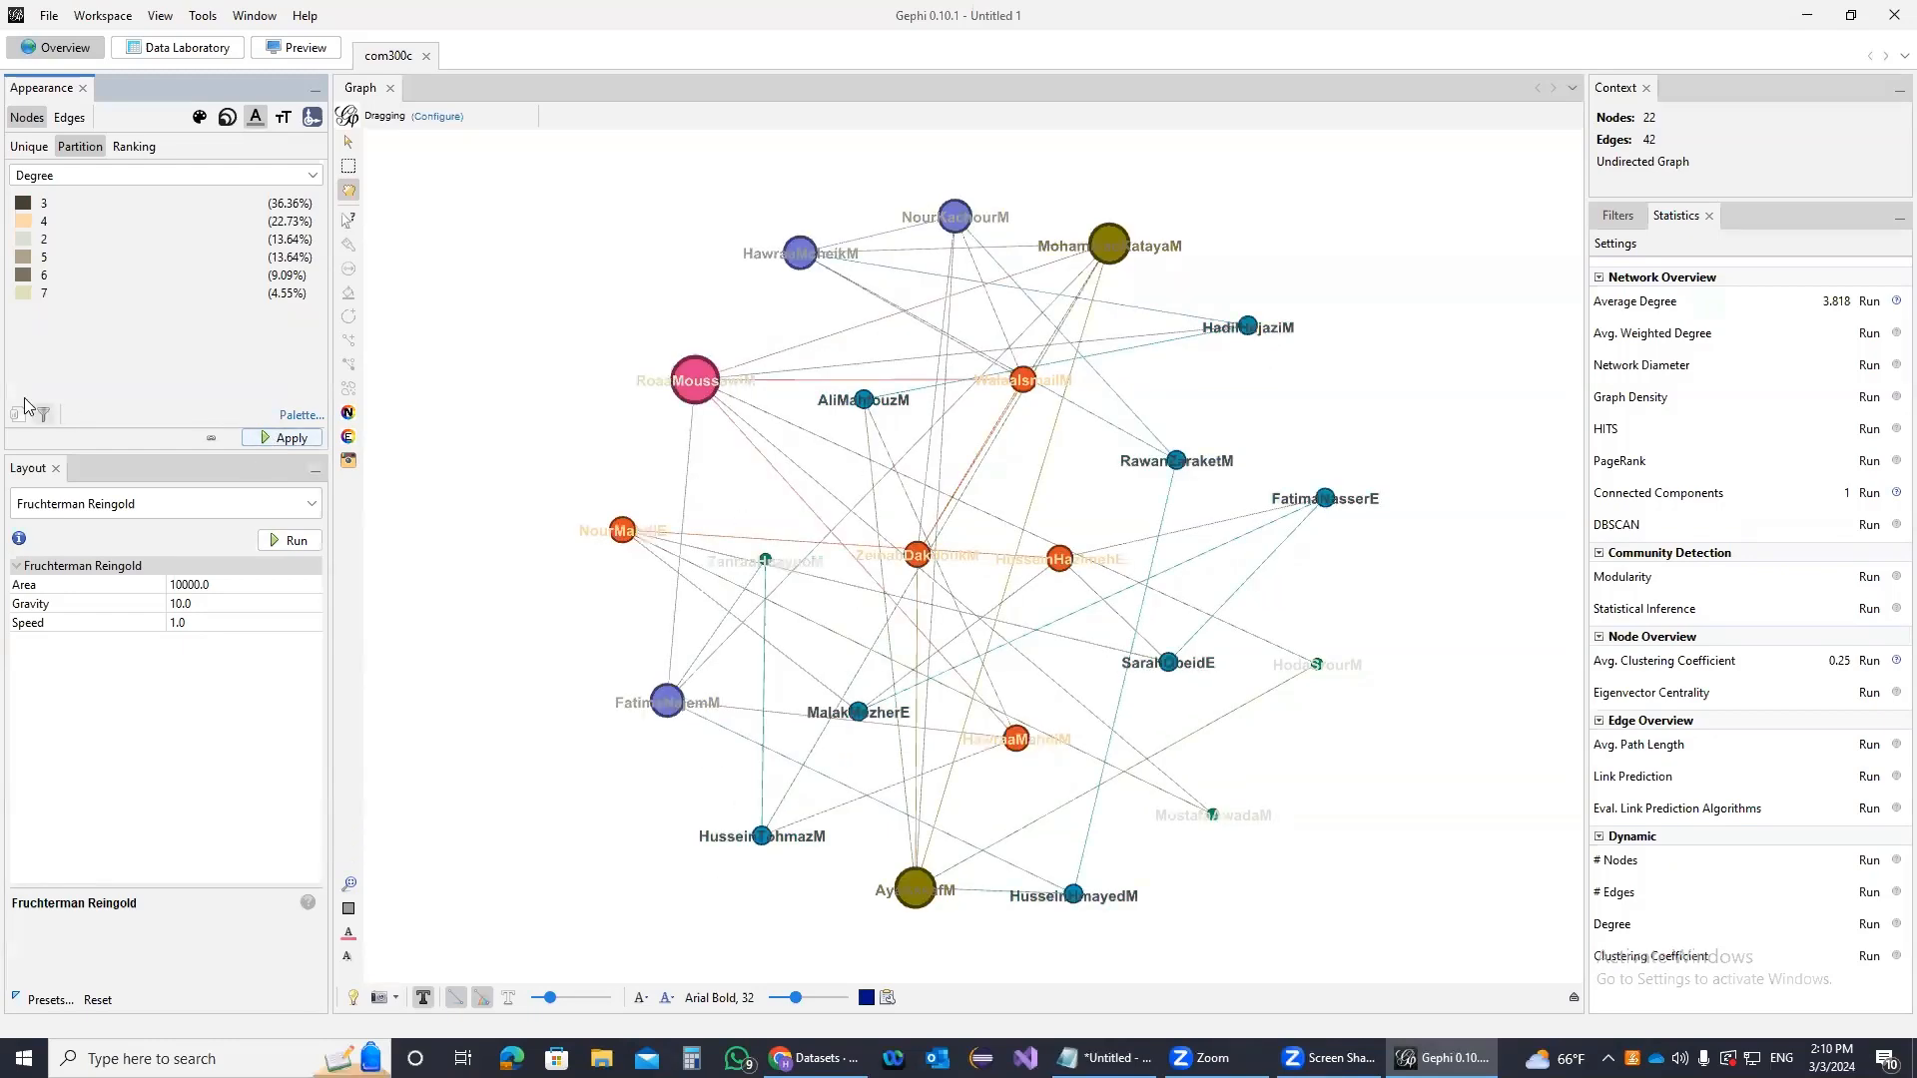
{"action": "left_click", "coordinate": [133, 148]}
{"action": "left_click", "coordinate": [103, 177]}
{"action": "left_click", "coordinate": [42, 217]}
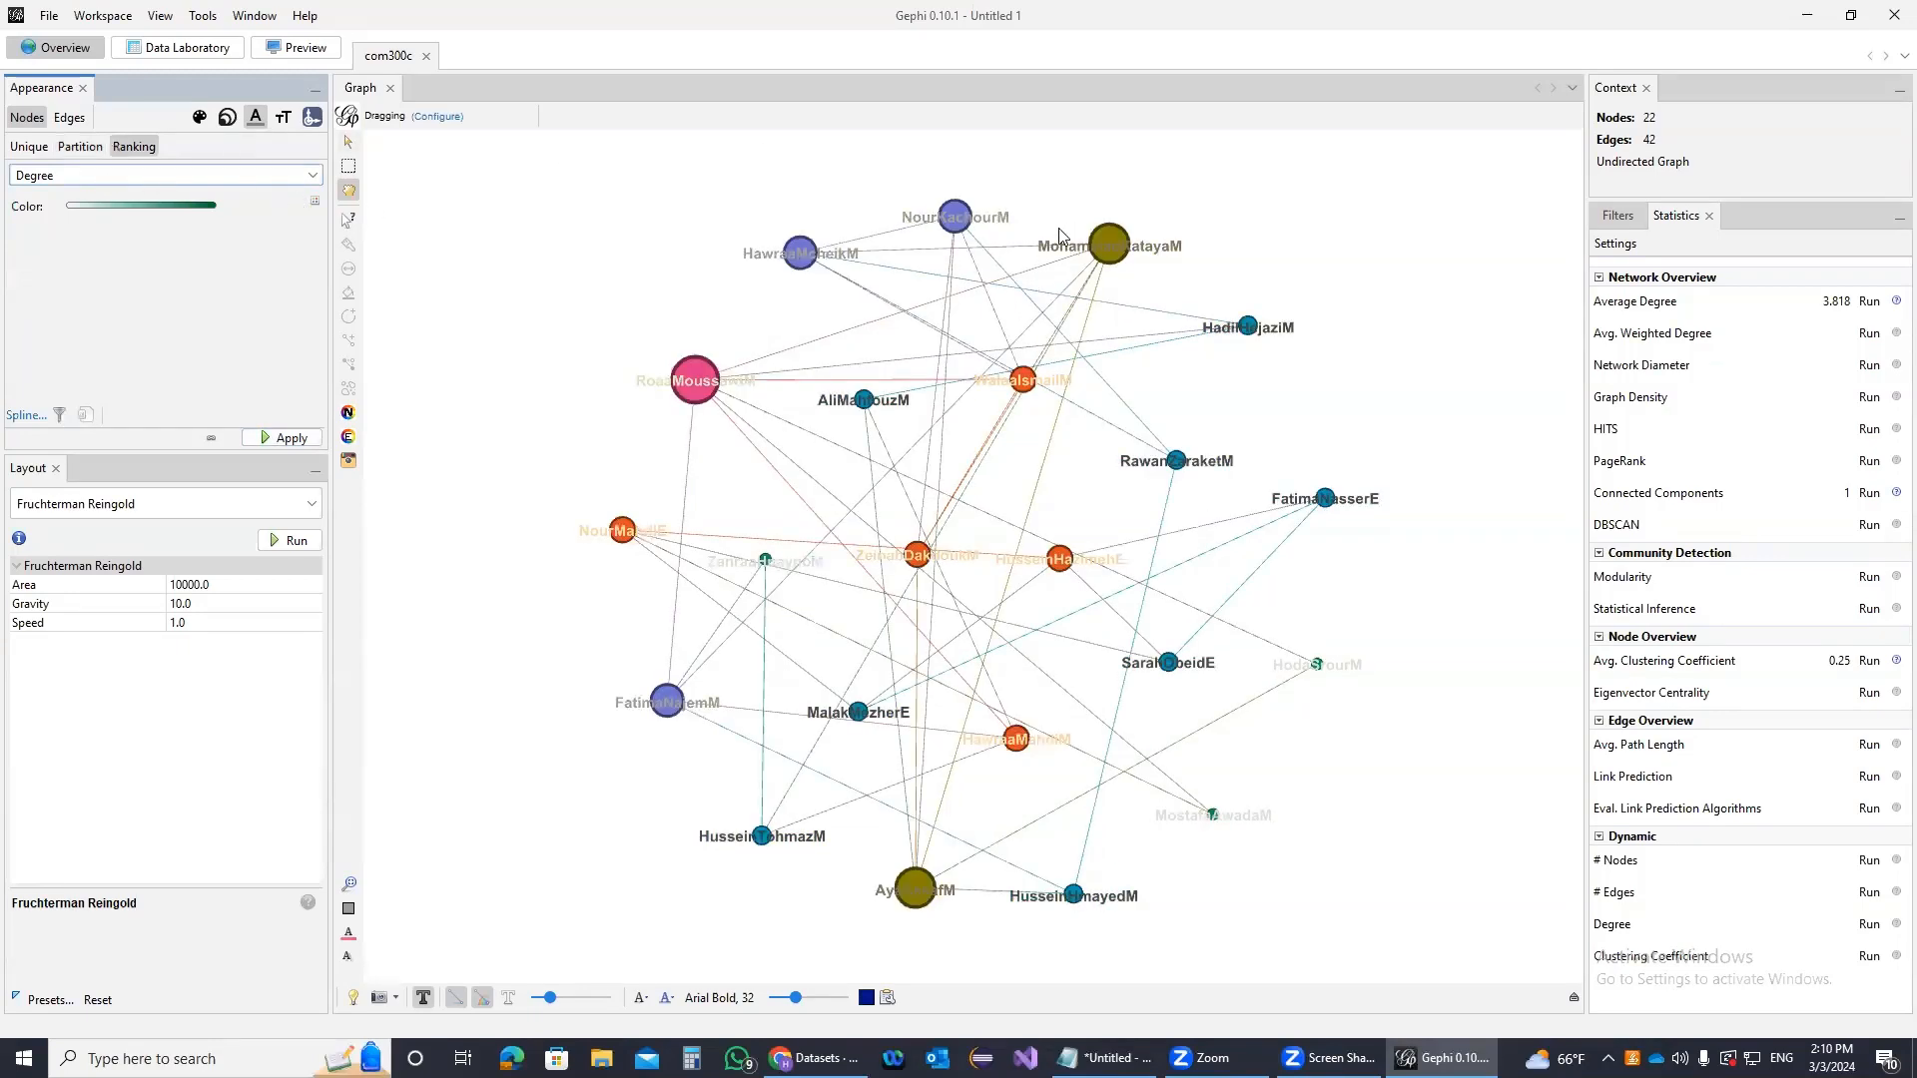
{"action": "left_click", "coordinate": [80, 146]}
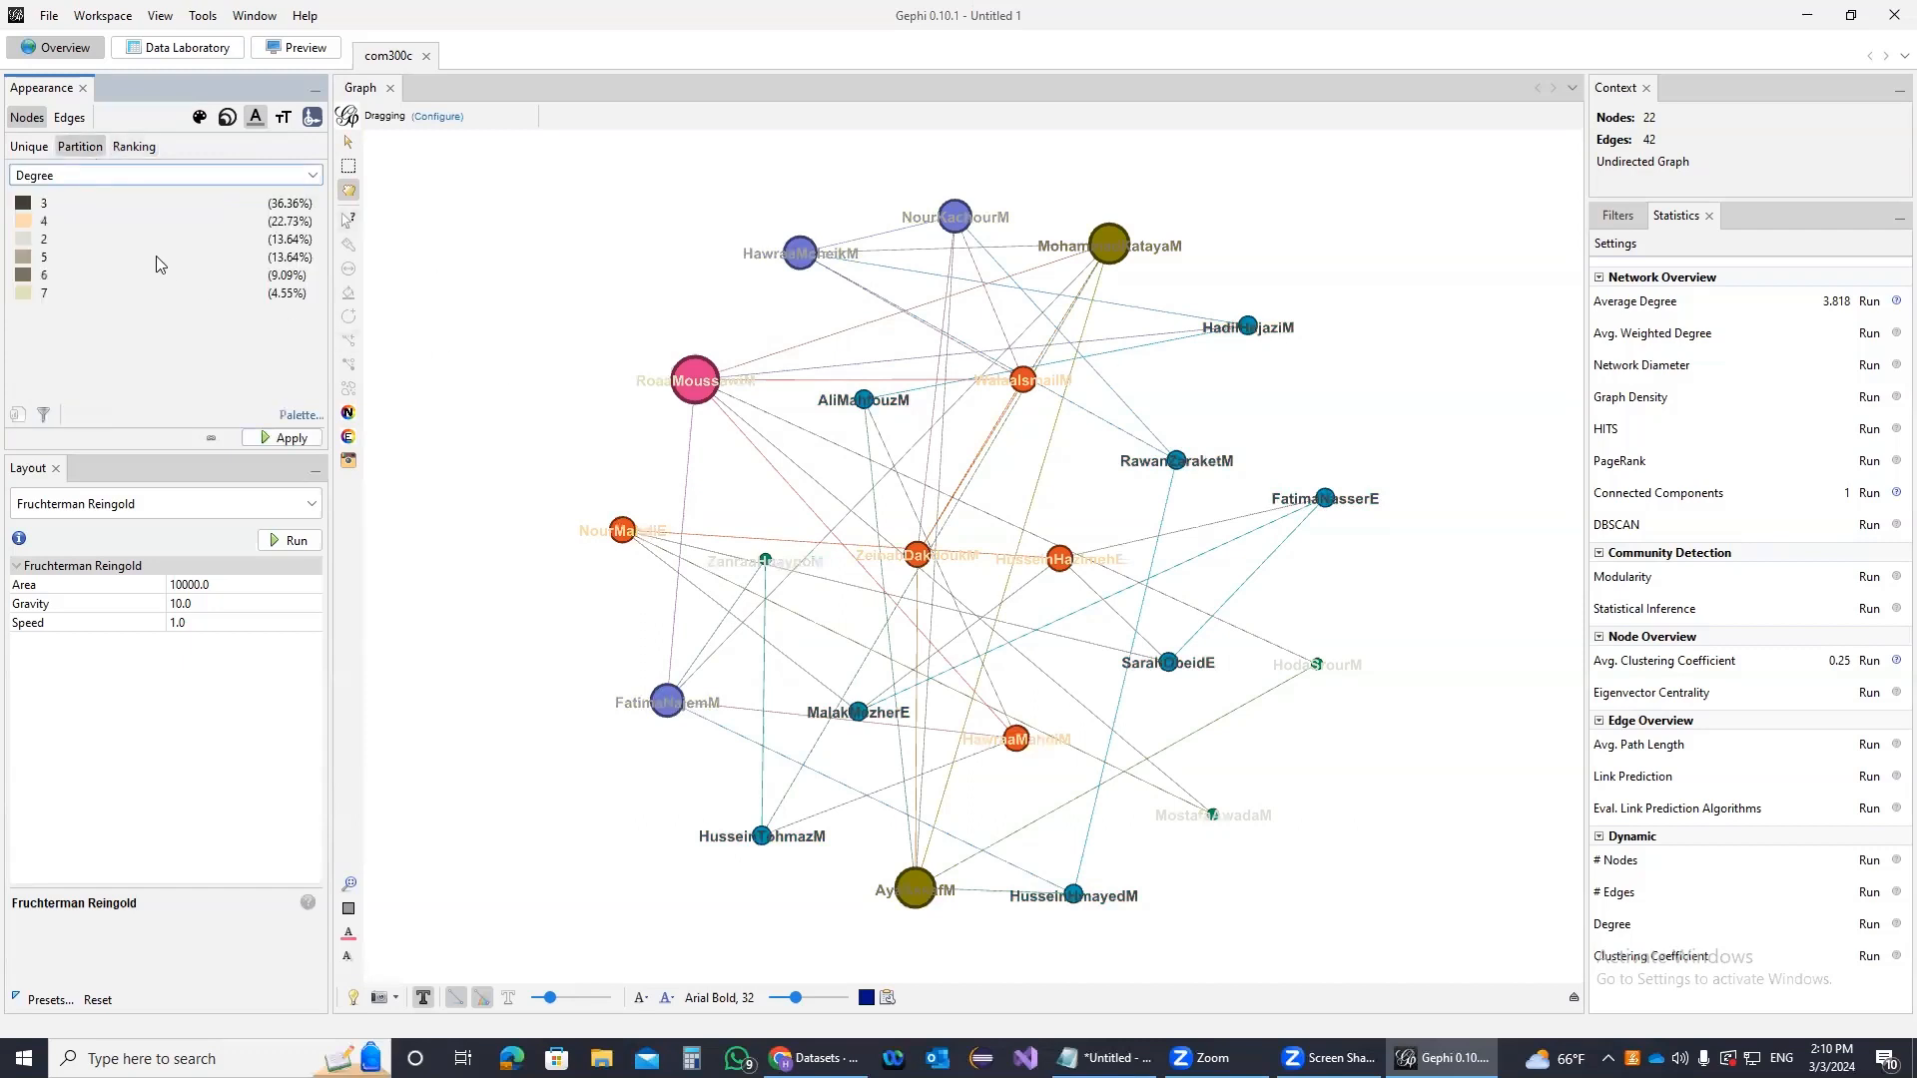
Size the node labels by Degree ranking with a minimum size of 10 and a maximum size of 40, and apply it
{"action": "left_click", "coordinate": [292, 119]}
{"action": "left_click", "coordinate": [80, 147]}
{"action": "left_click", "coordinate": [102, 175]}
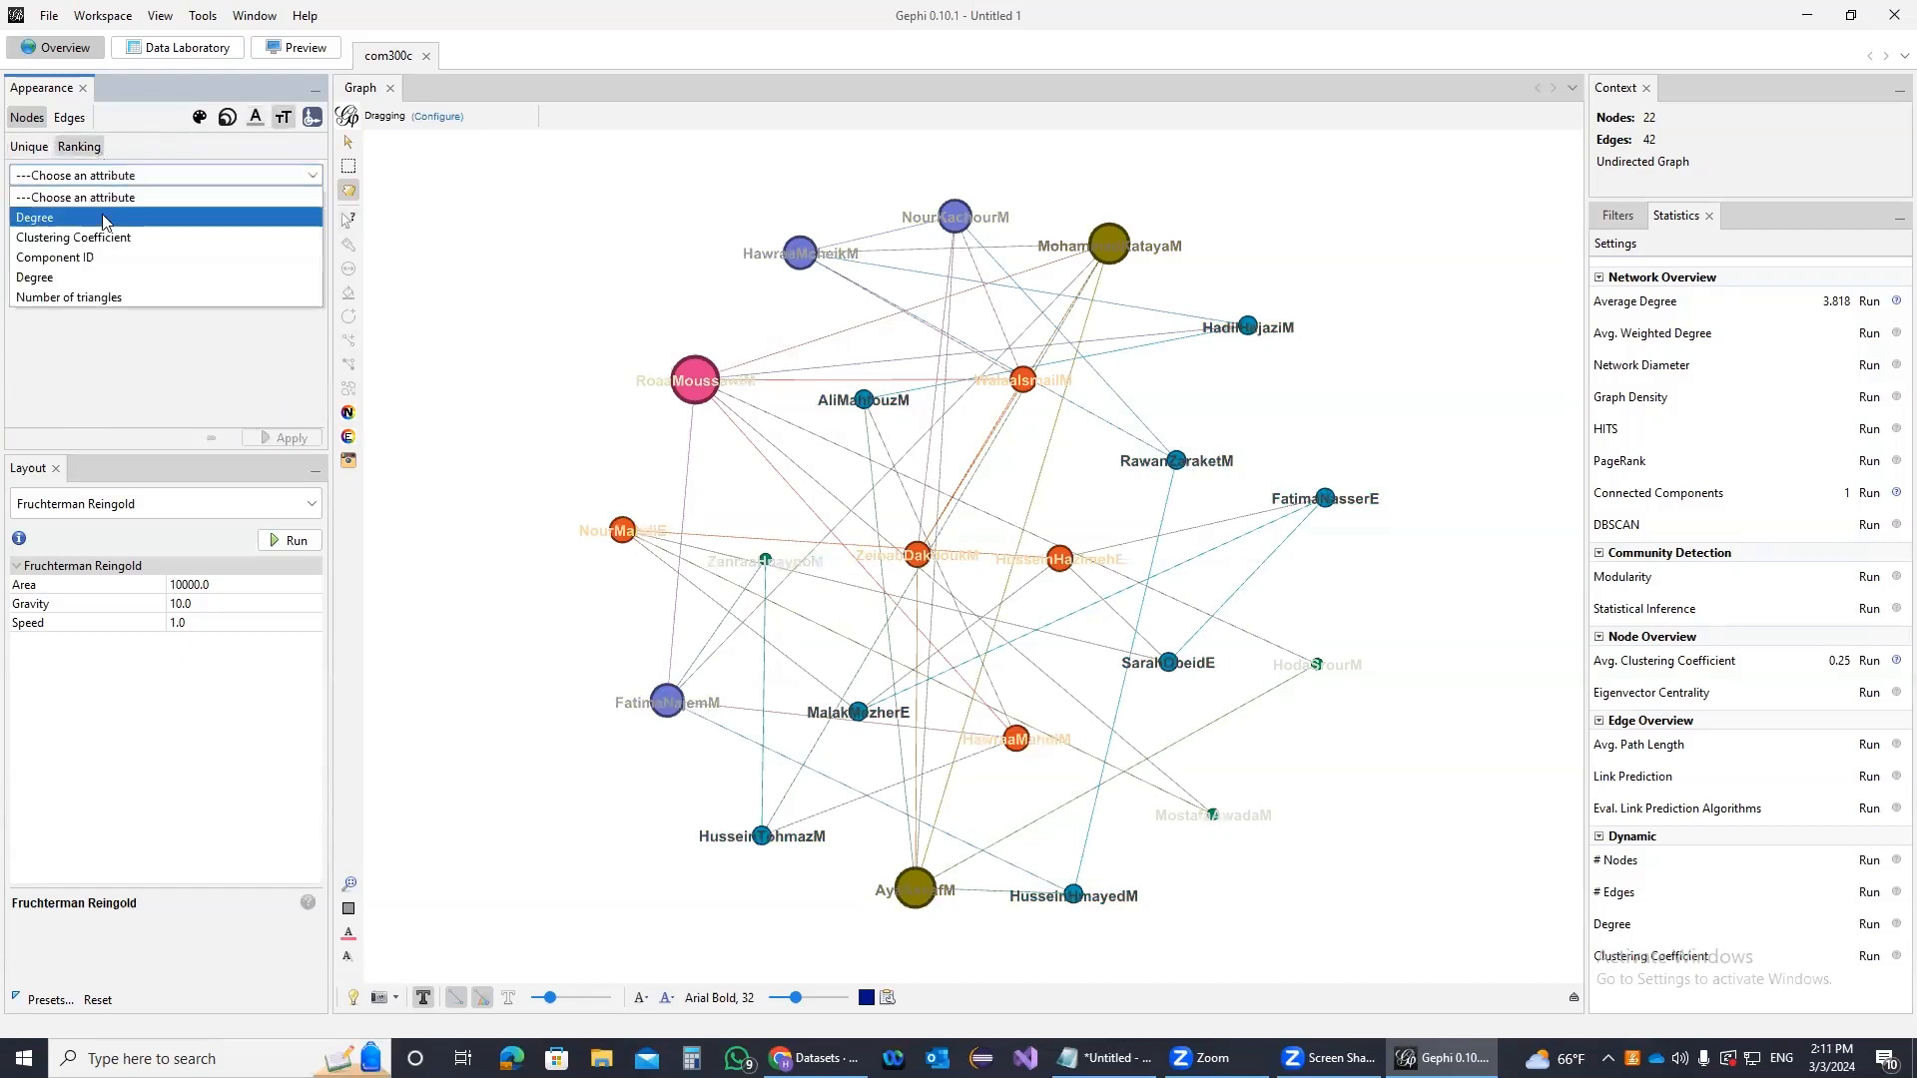
{"action": "left_click", "coordinate": [105, 219]}
{"action": "double_click", "coordinate": [104, 204]}
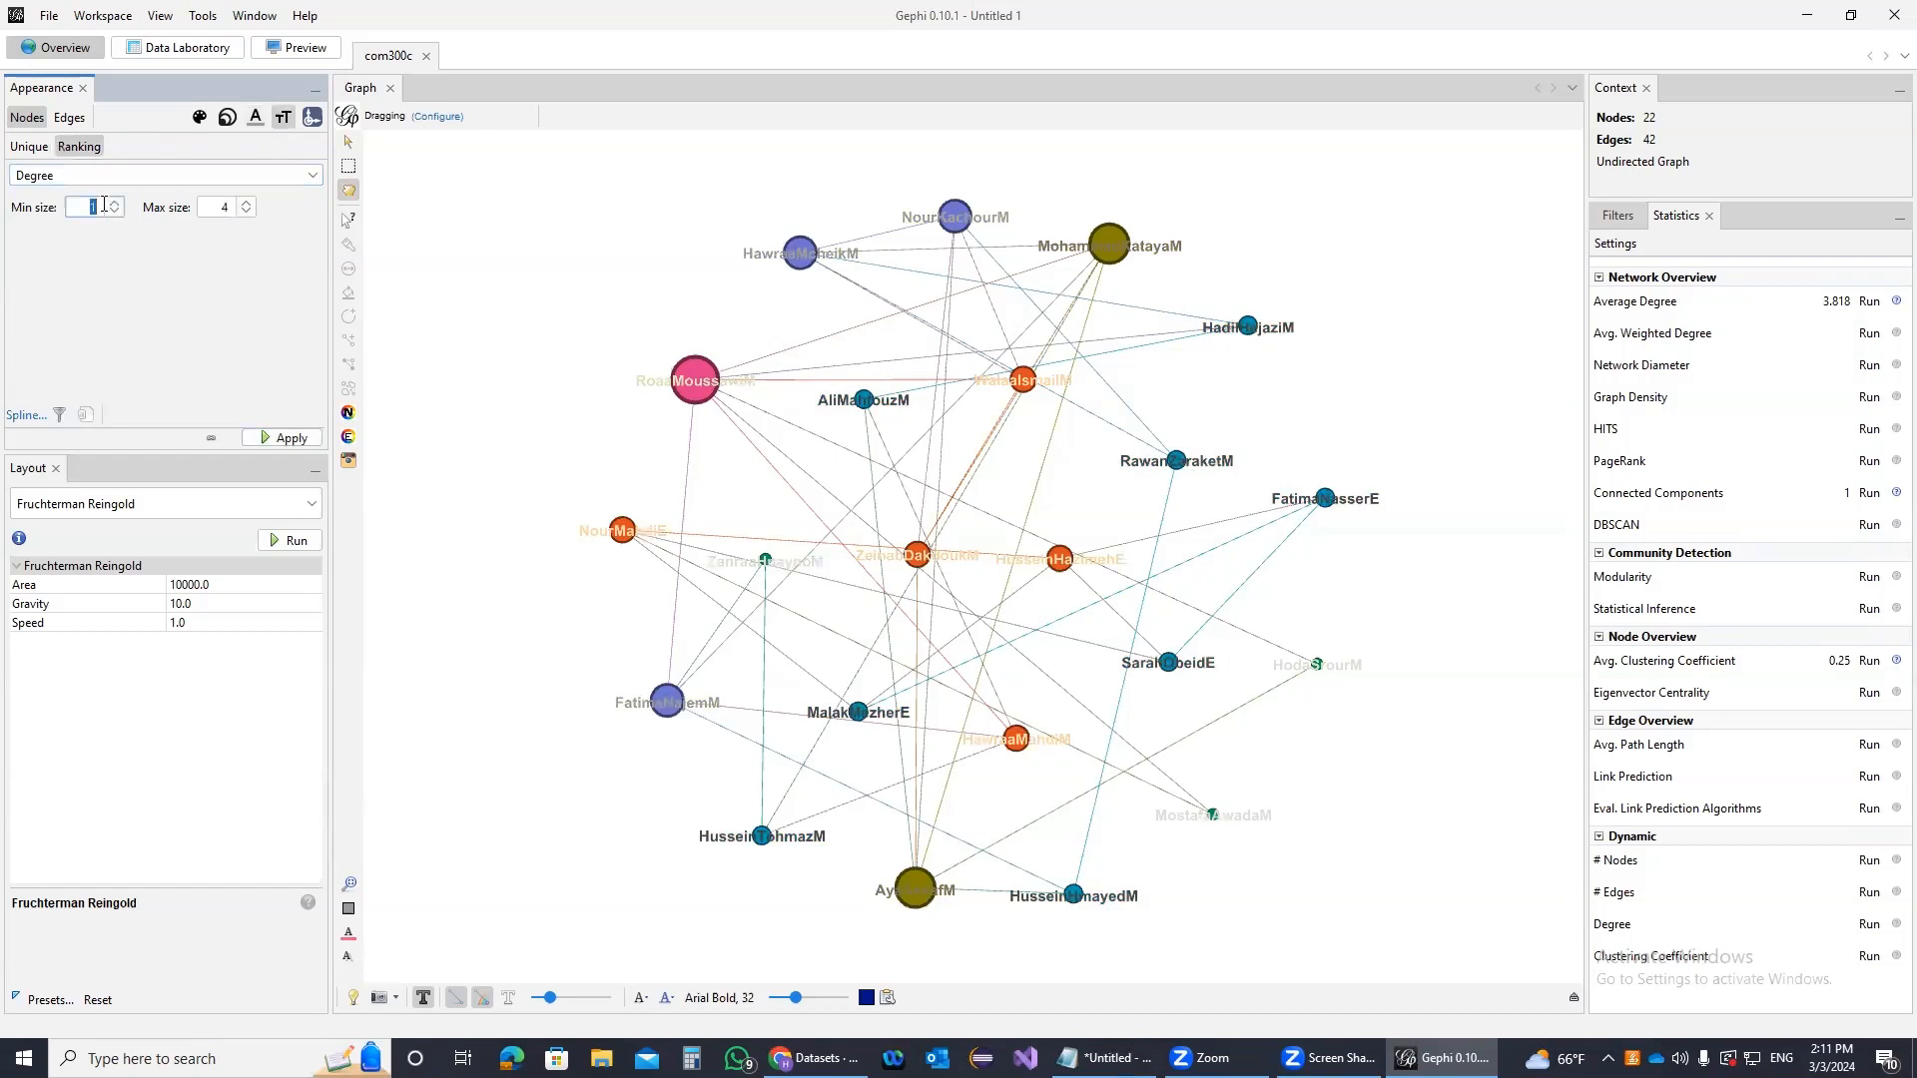
{"action": "type", "text": "0"}
{"action": "key", "text": "Tab"}
{"action": "left_click", "coordinate": [285, 437]}
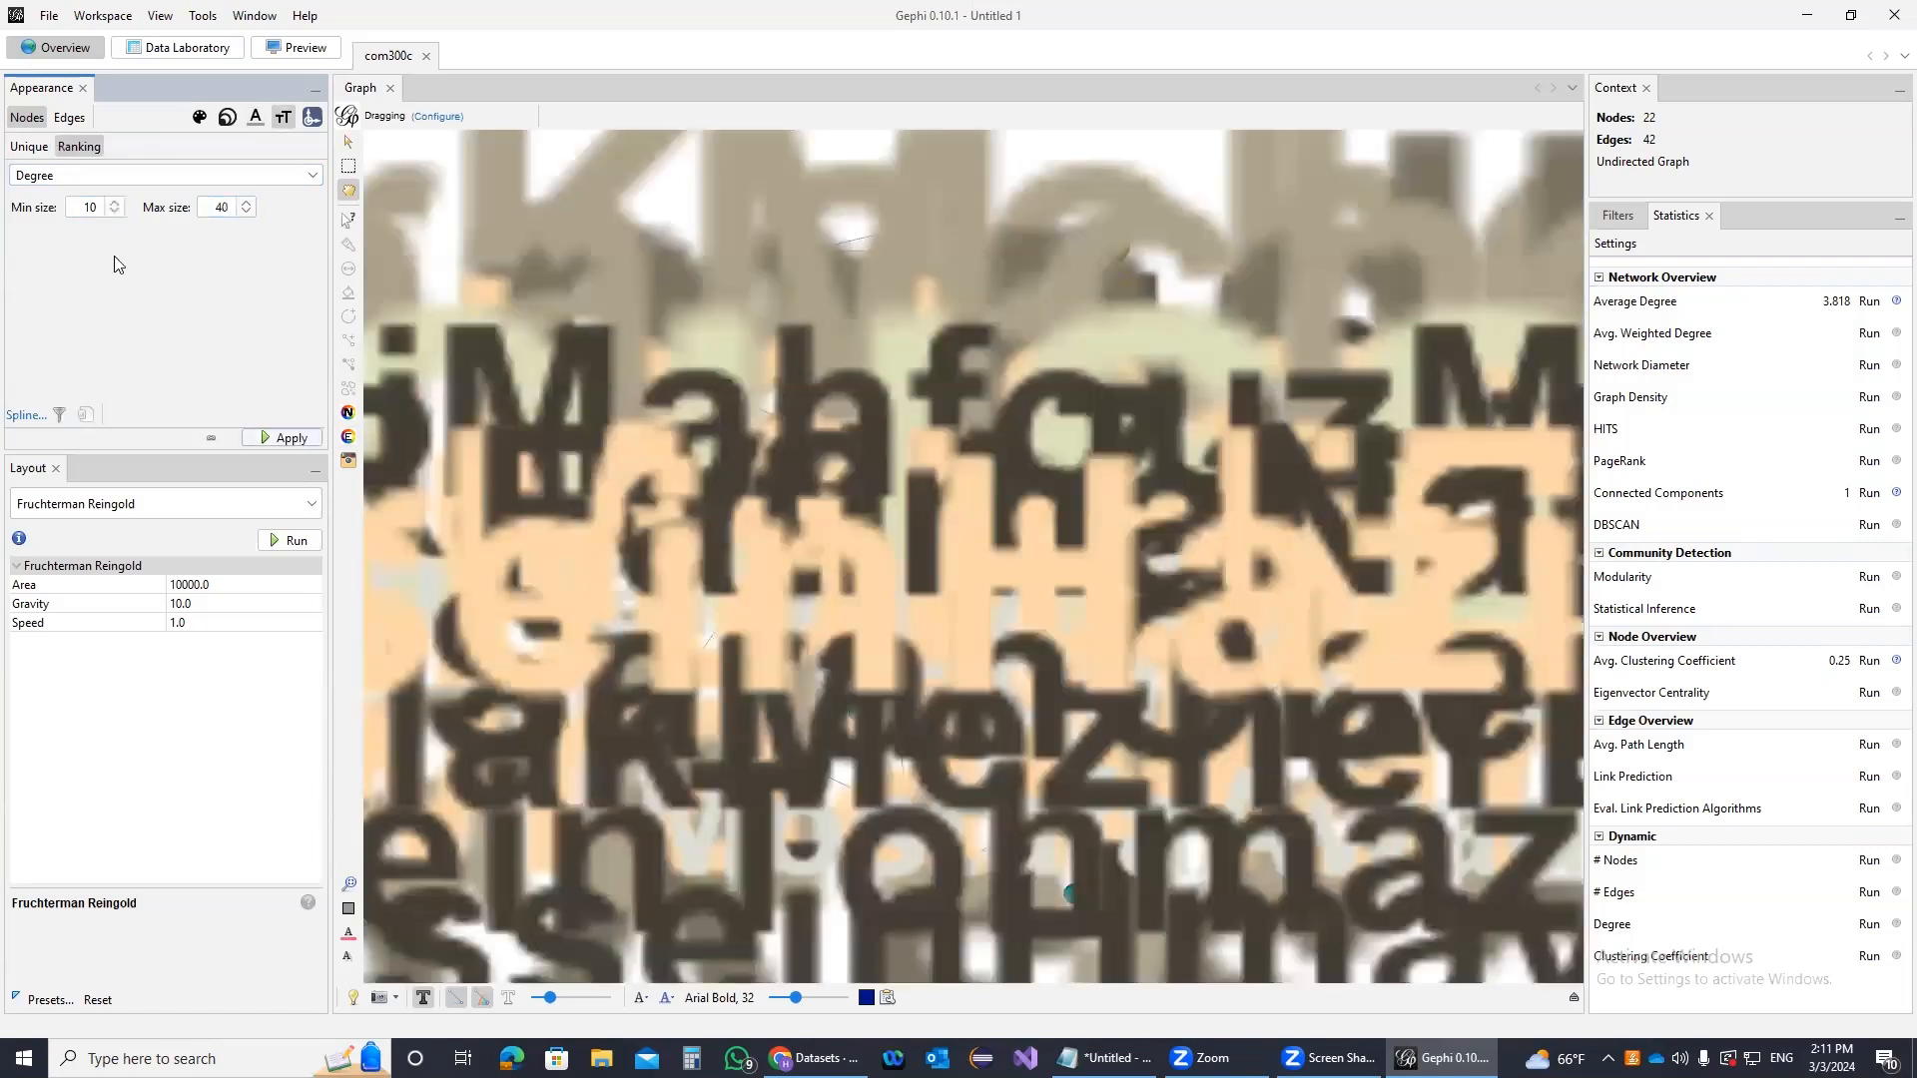
Set the label size range for the Degree ranking to a minimum of 0.5 and a maximum of 2, and apply it
{"action": "double_click", "coordinate": [100, 205]}
{"action": "key", "text": "Tab"}
{"action": "left_click", "coordinate": [269, 439]}
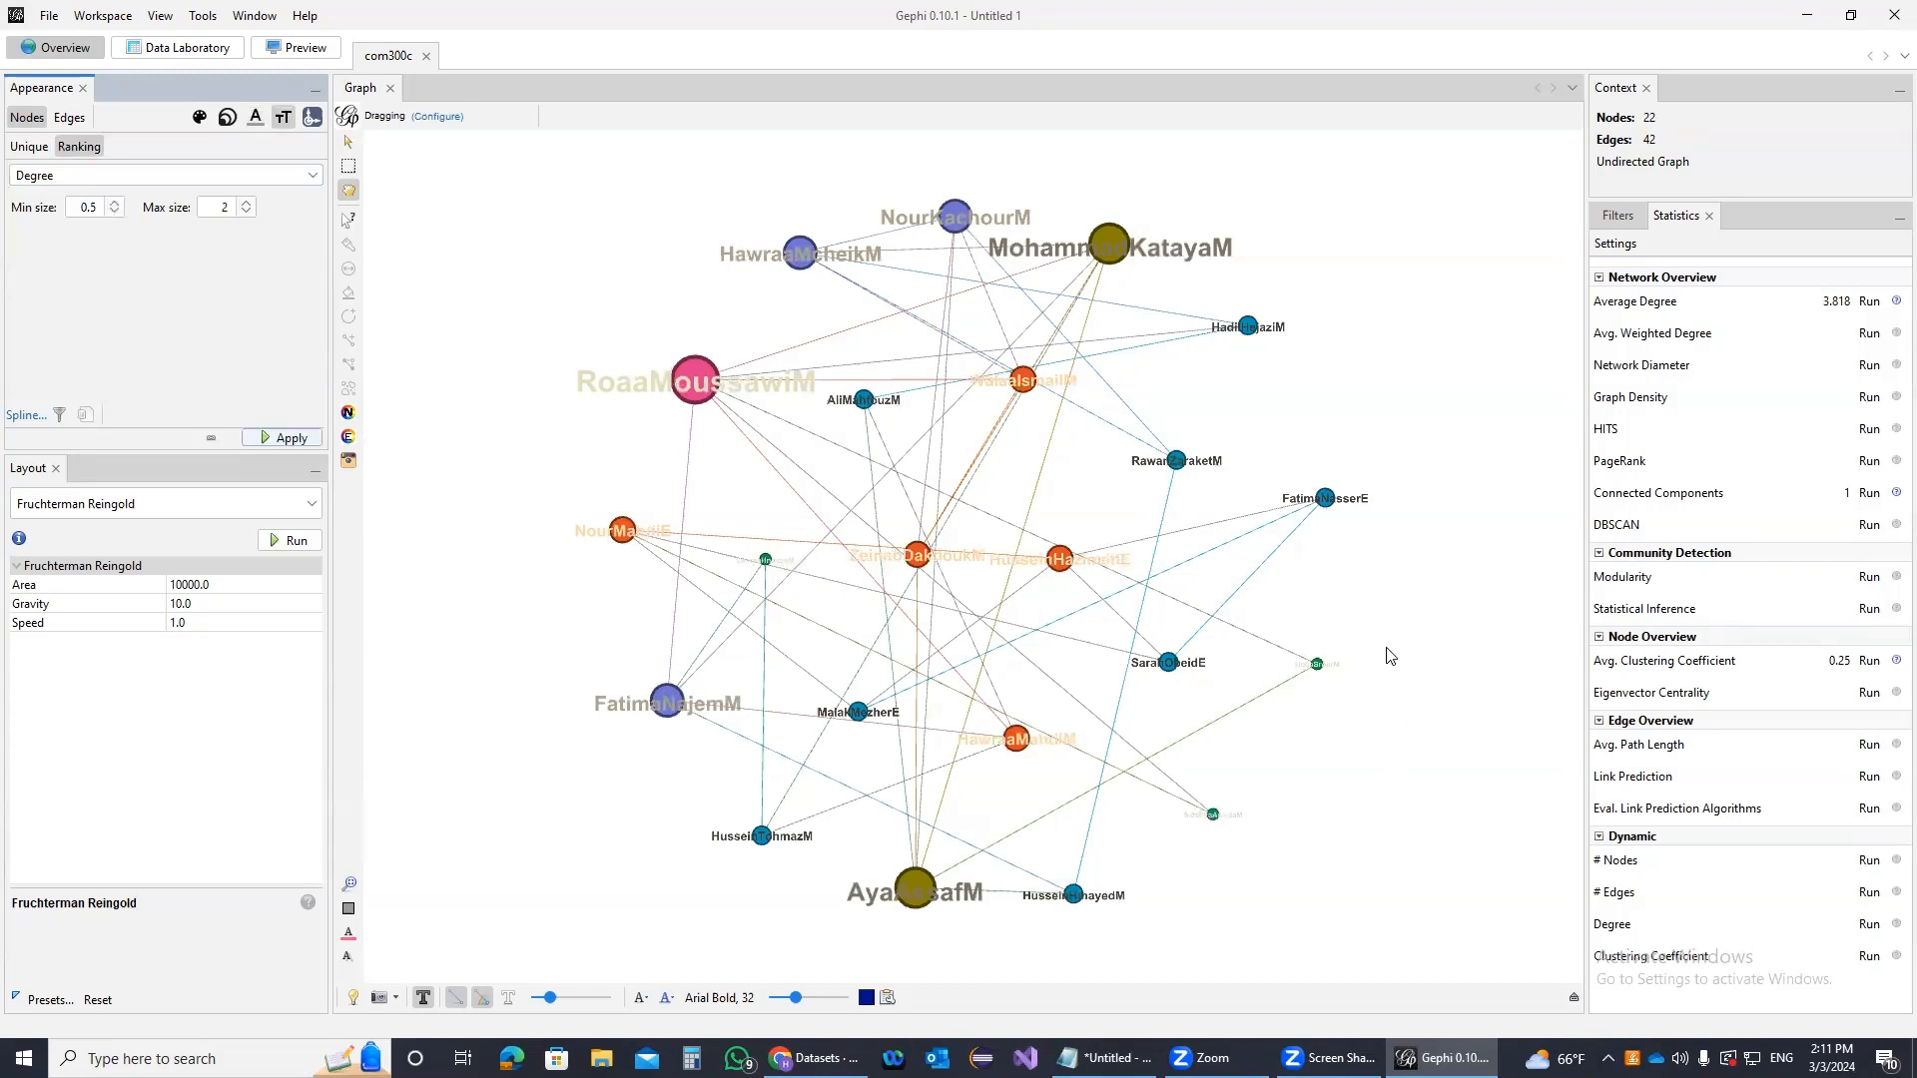
Examine the node and edge tables in the Data Laboratory and compare their entries with the drawn graph
{"action": "left_click", "coordinate": [174, 62]}
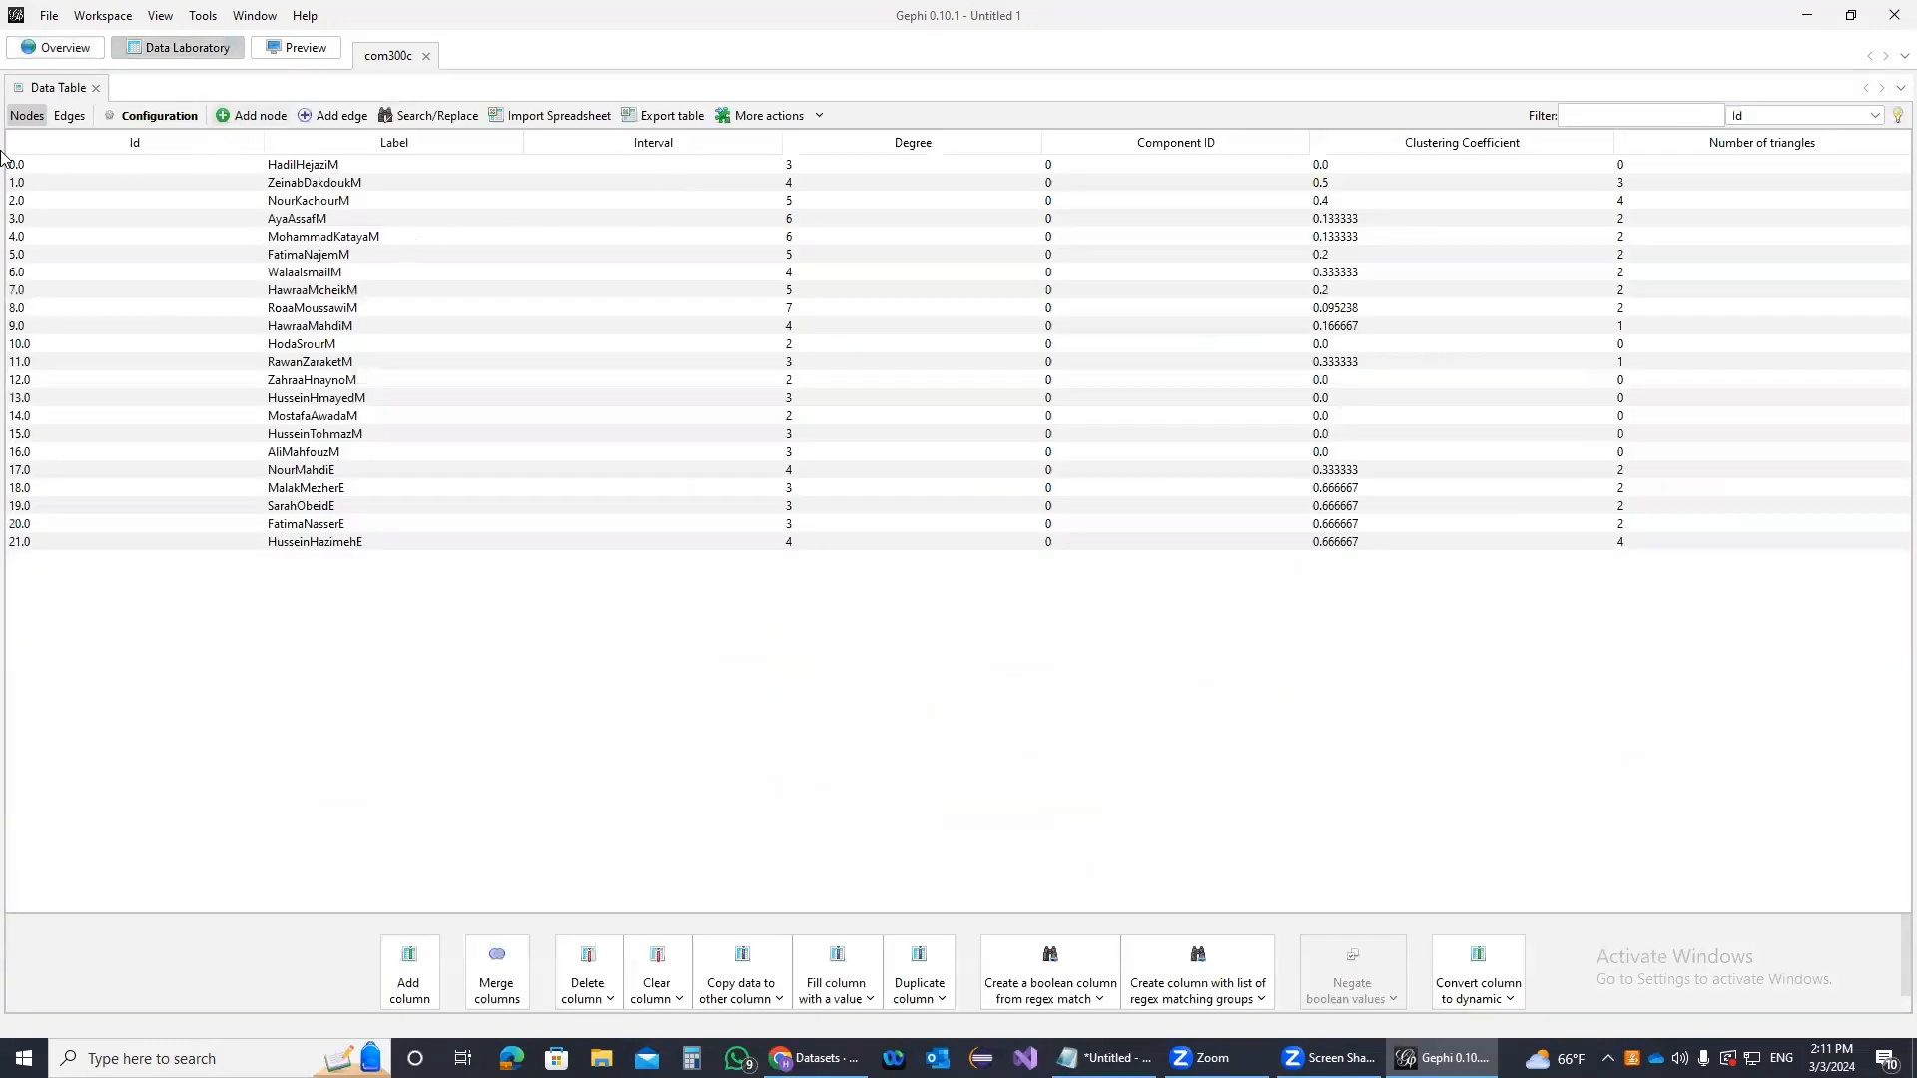
{"action": "left_click", "coordinate": [70, 115]}
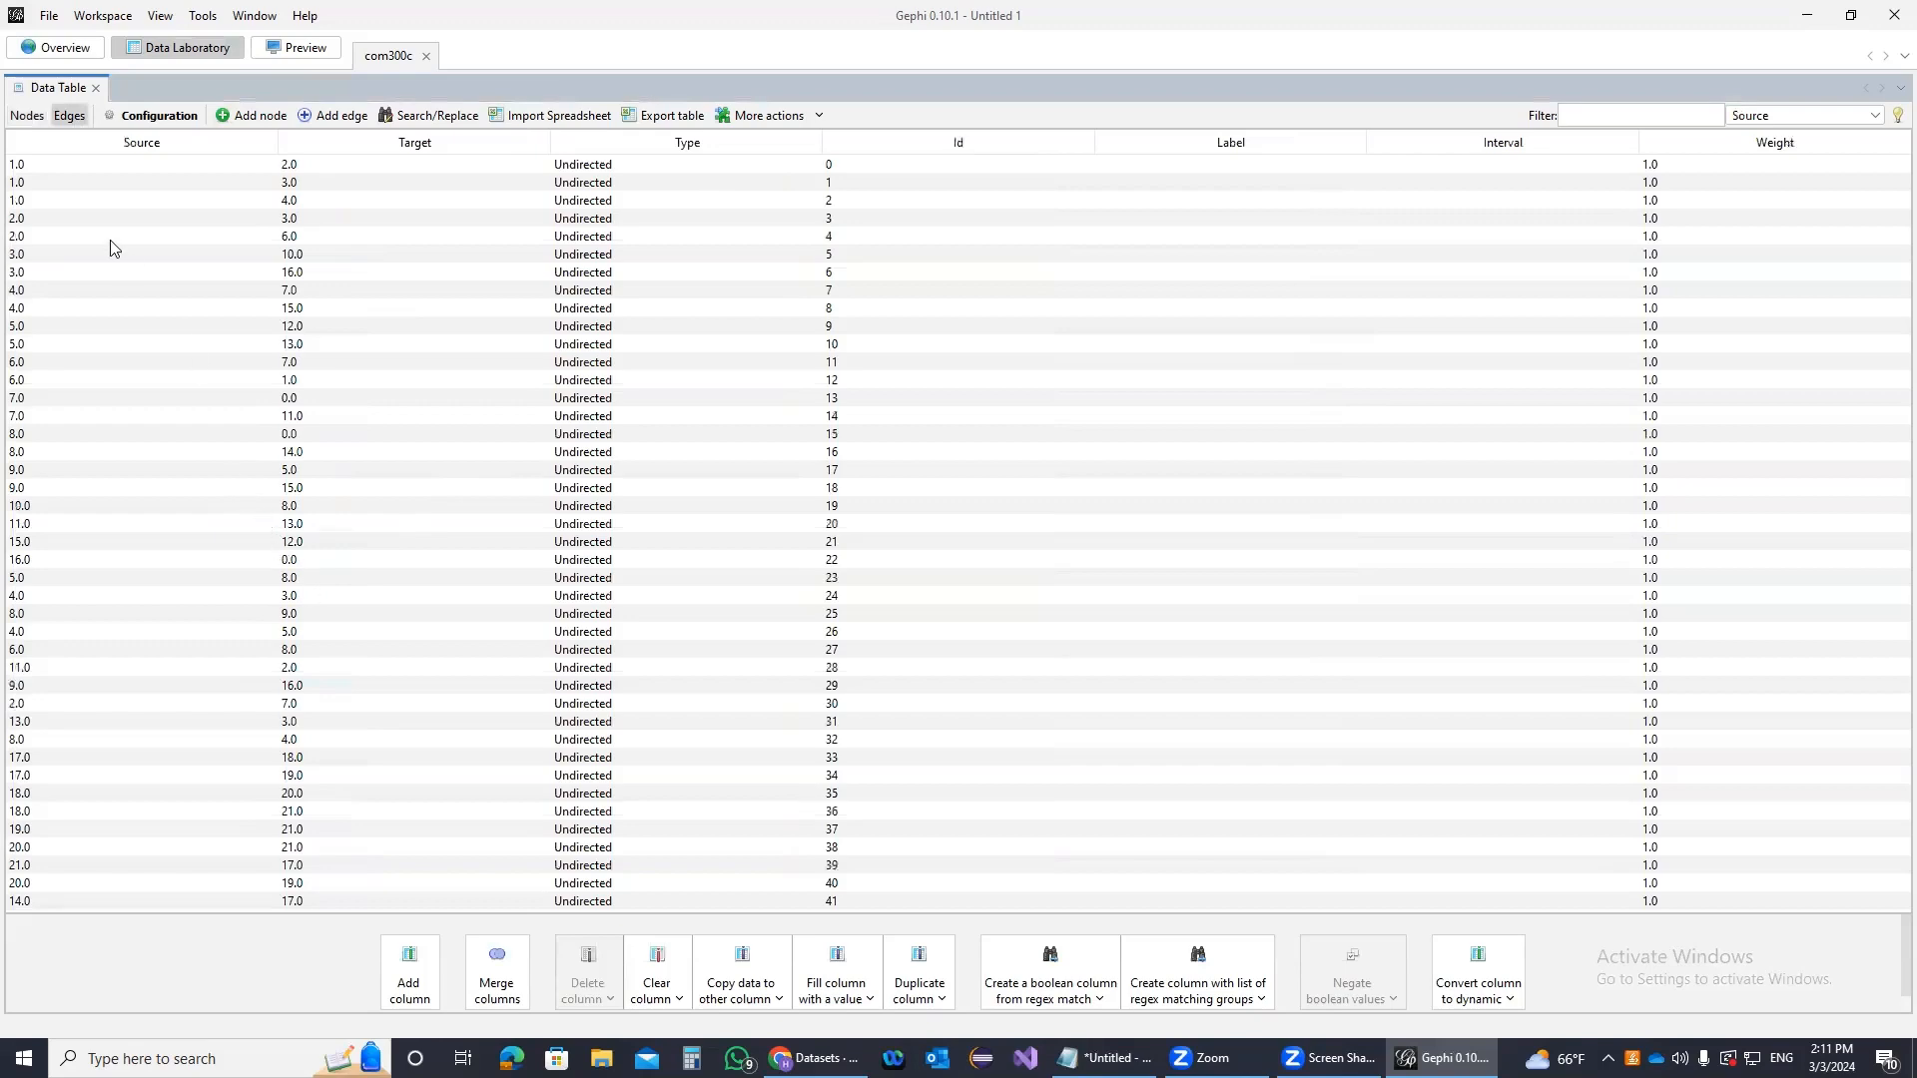
{"action": "left_click", "coordinate": [88, 48]}
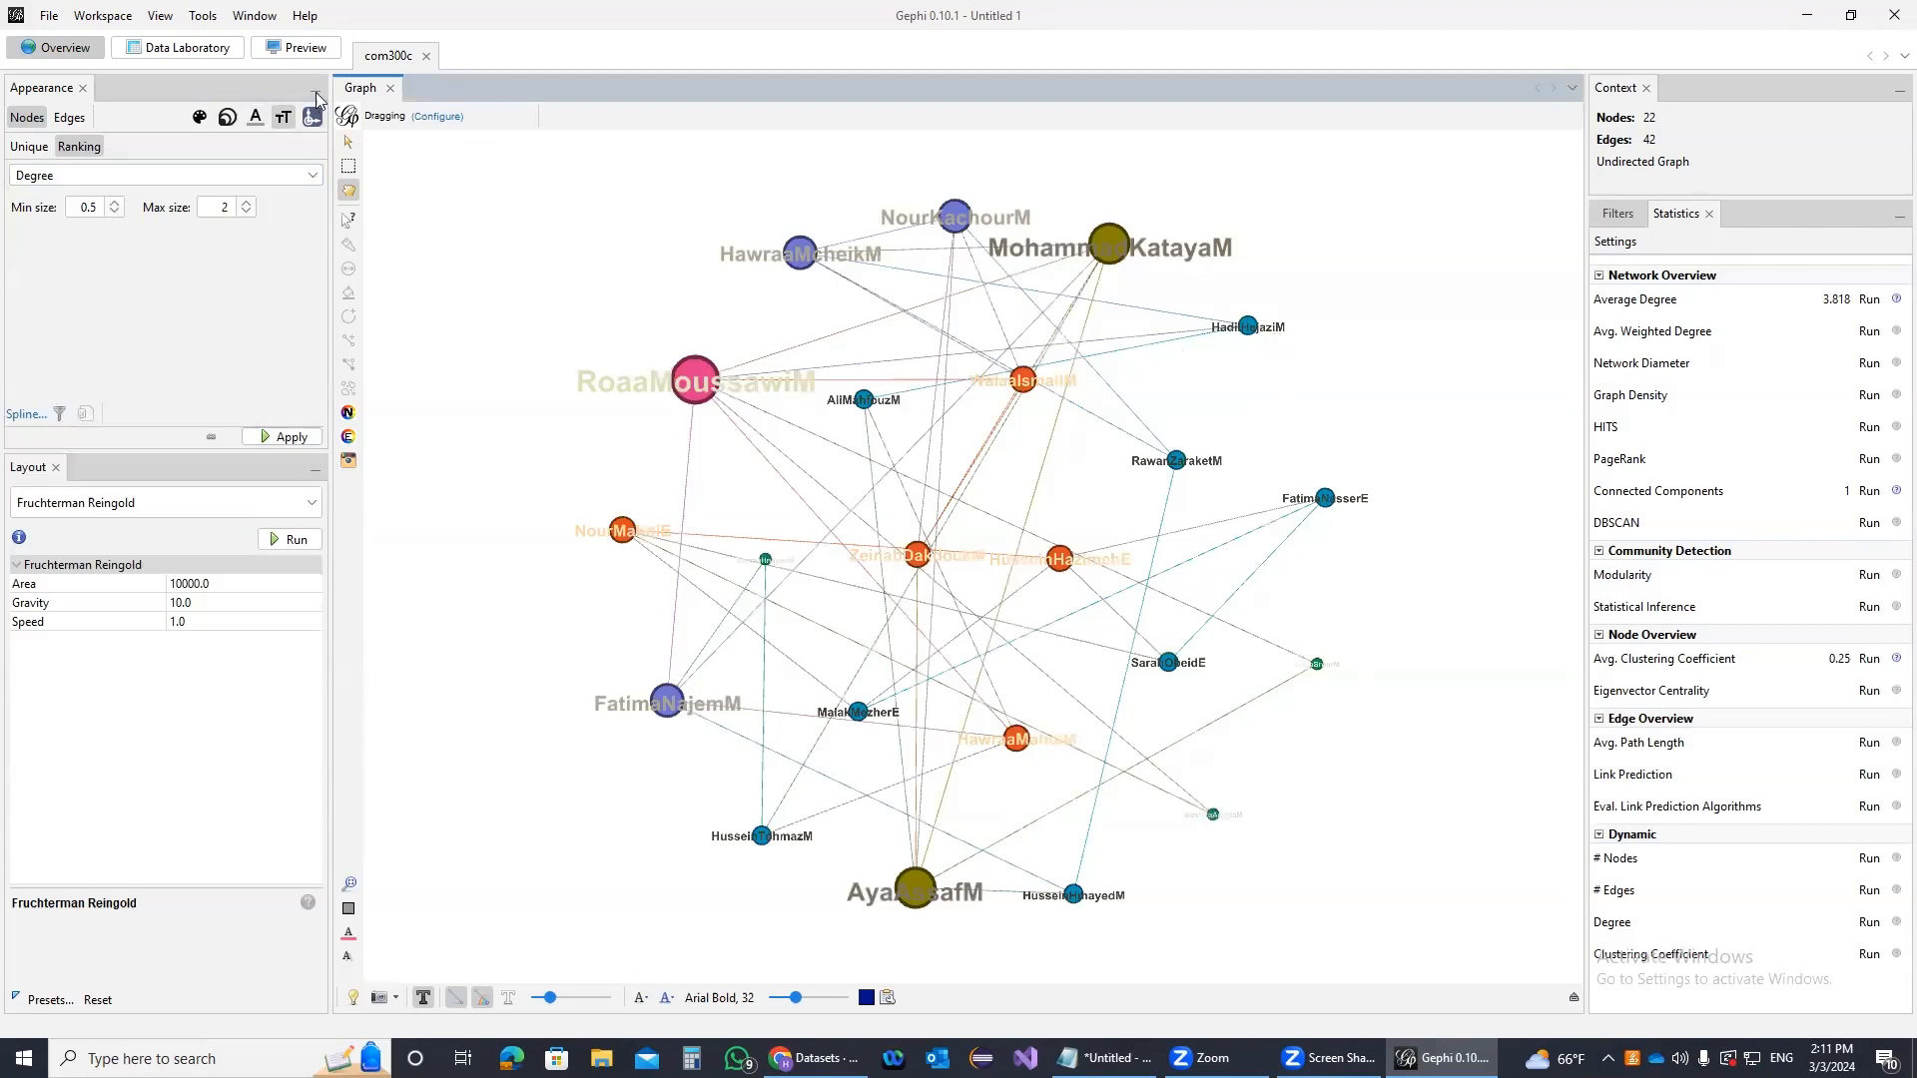
{"action": "left_click", "coordinate": [176, 50]}
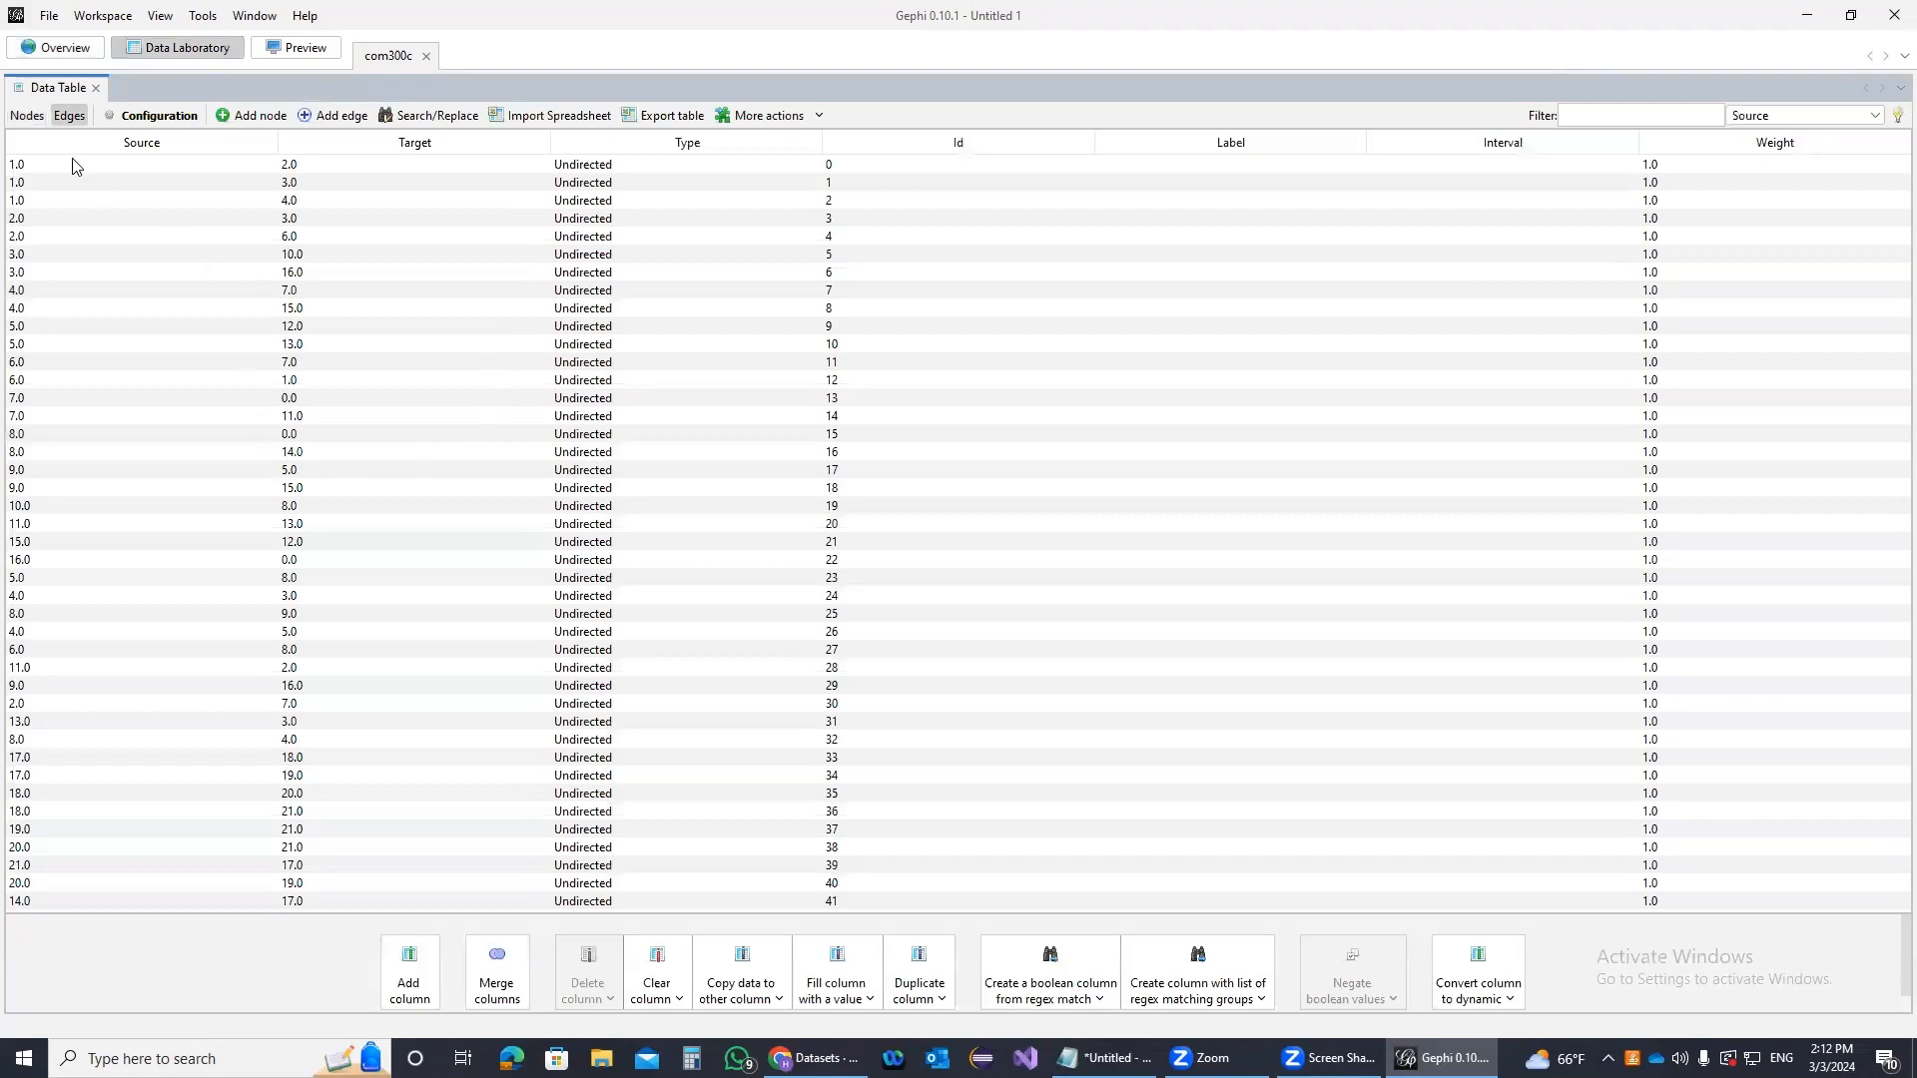
{"action": "left_click", "coordinate": [26, 115]}
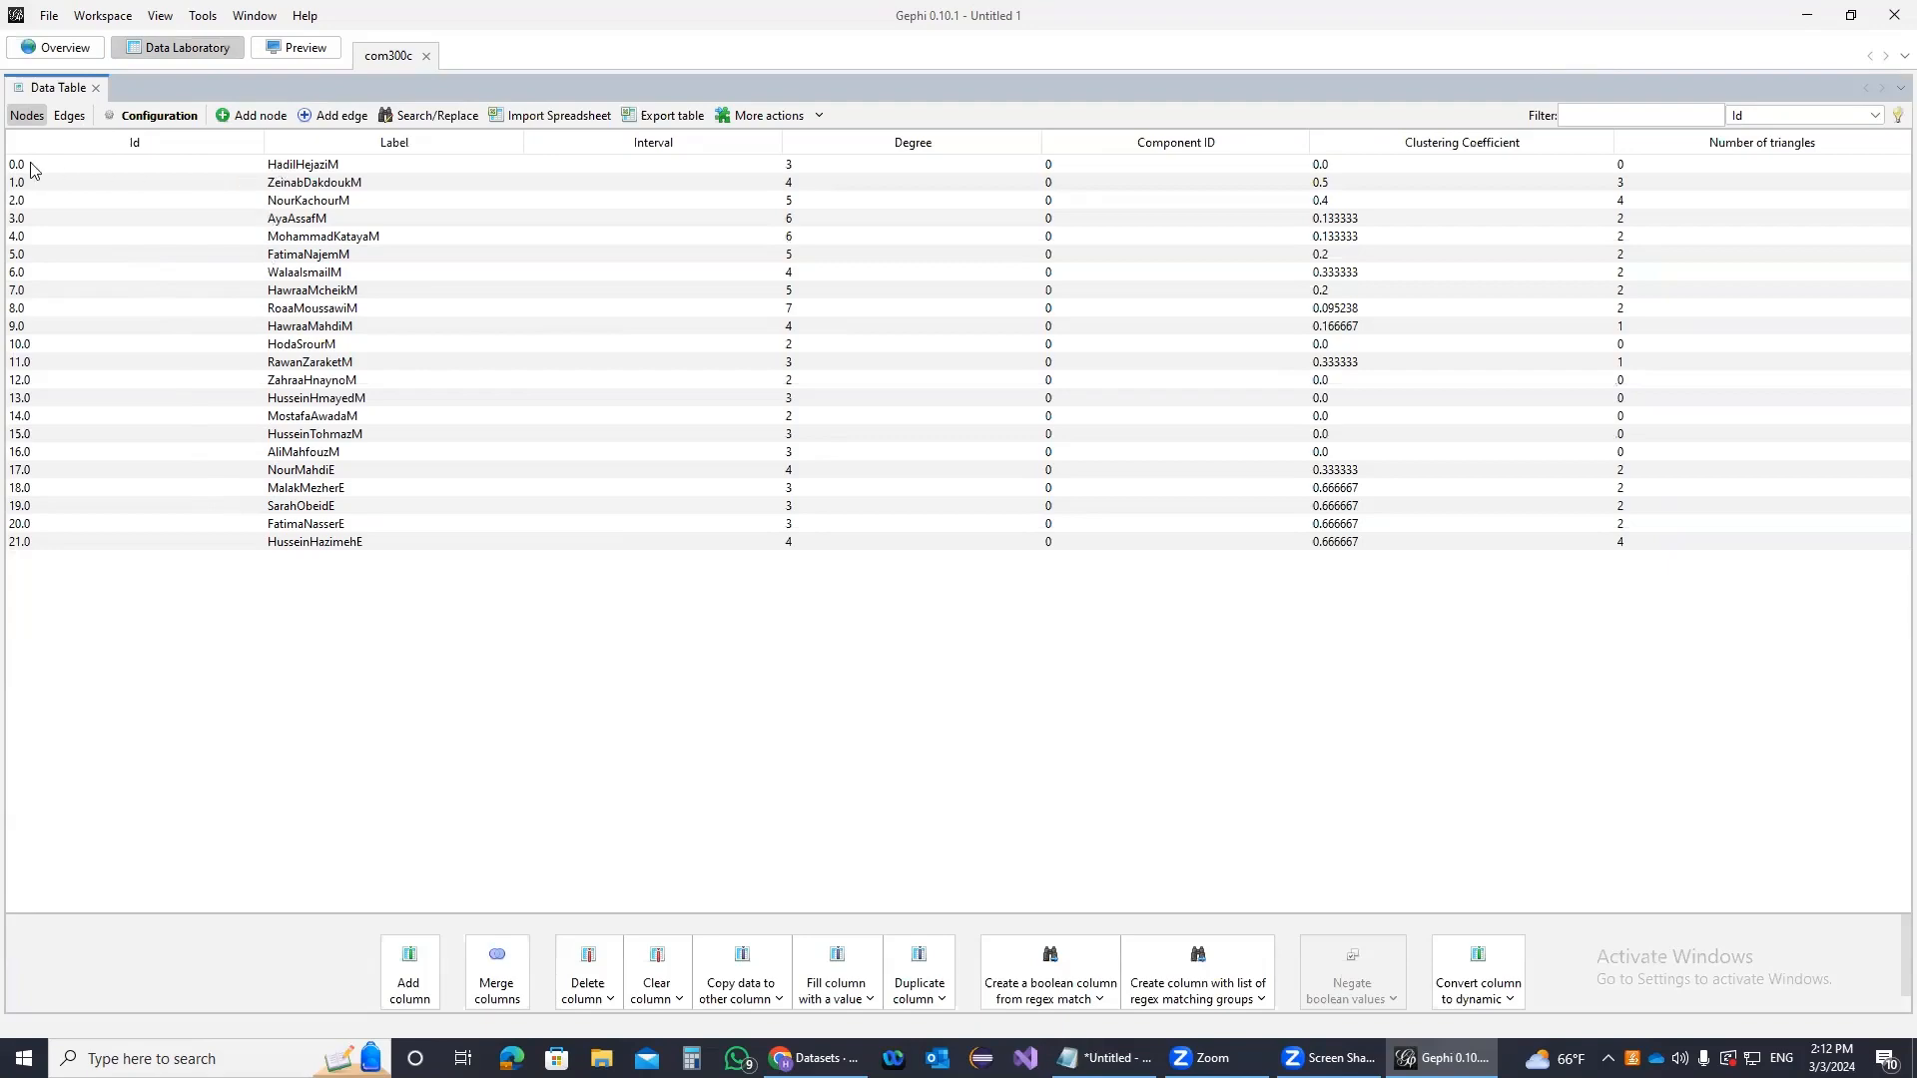
{"action": "left_click", "coordinate": [60, 48]}
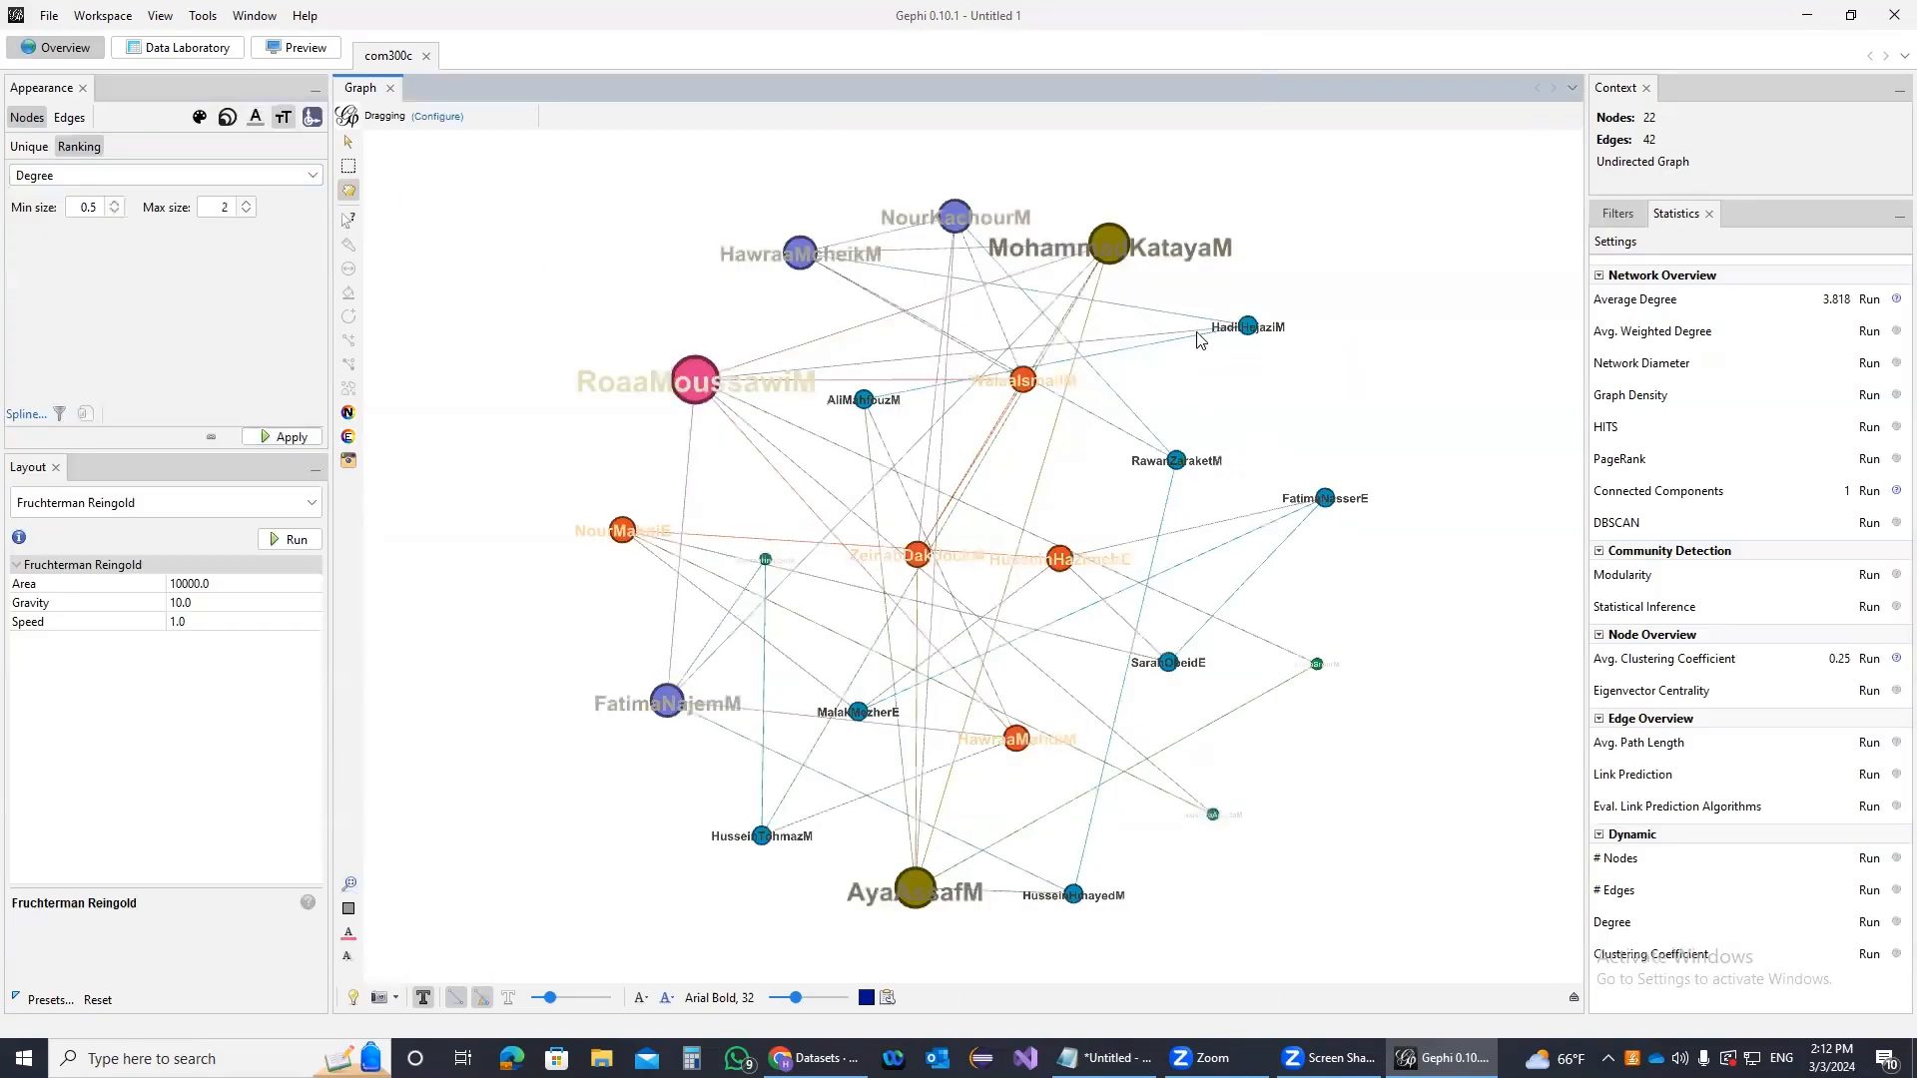
{"action": "left_click", "coordinate": [201, 55]}
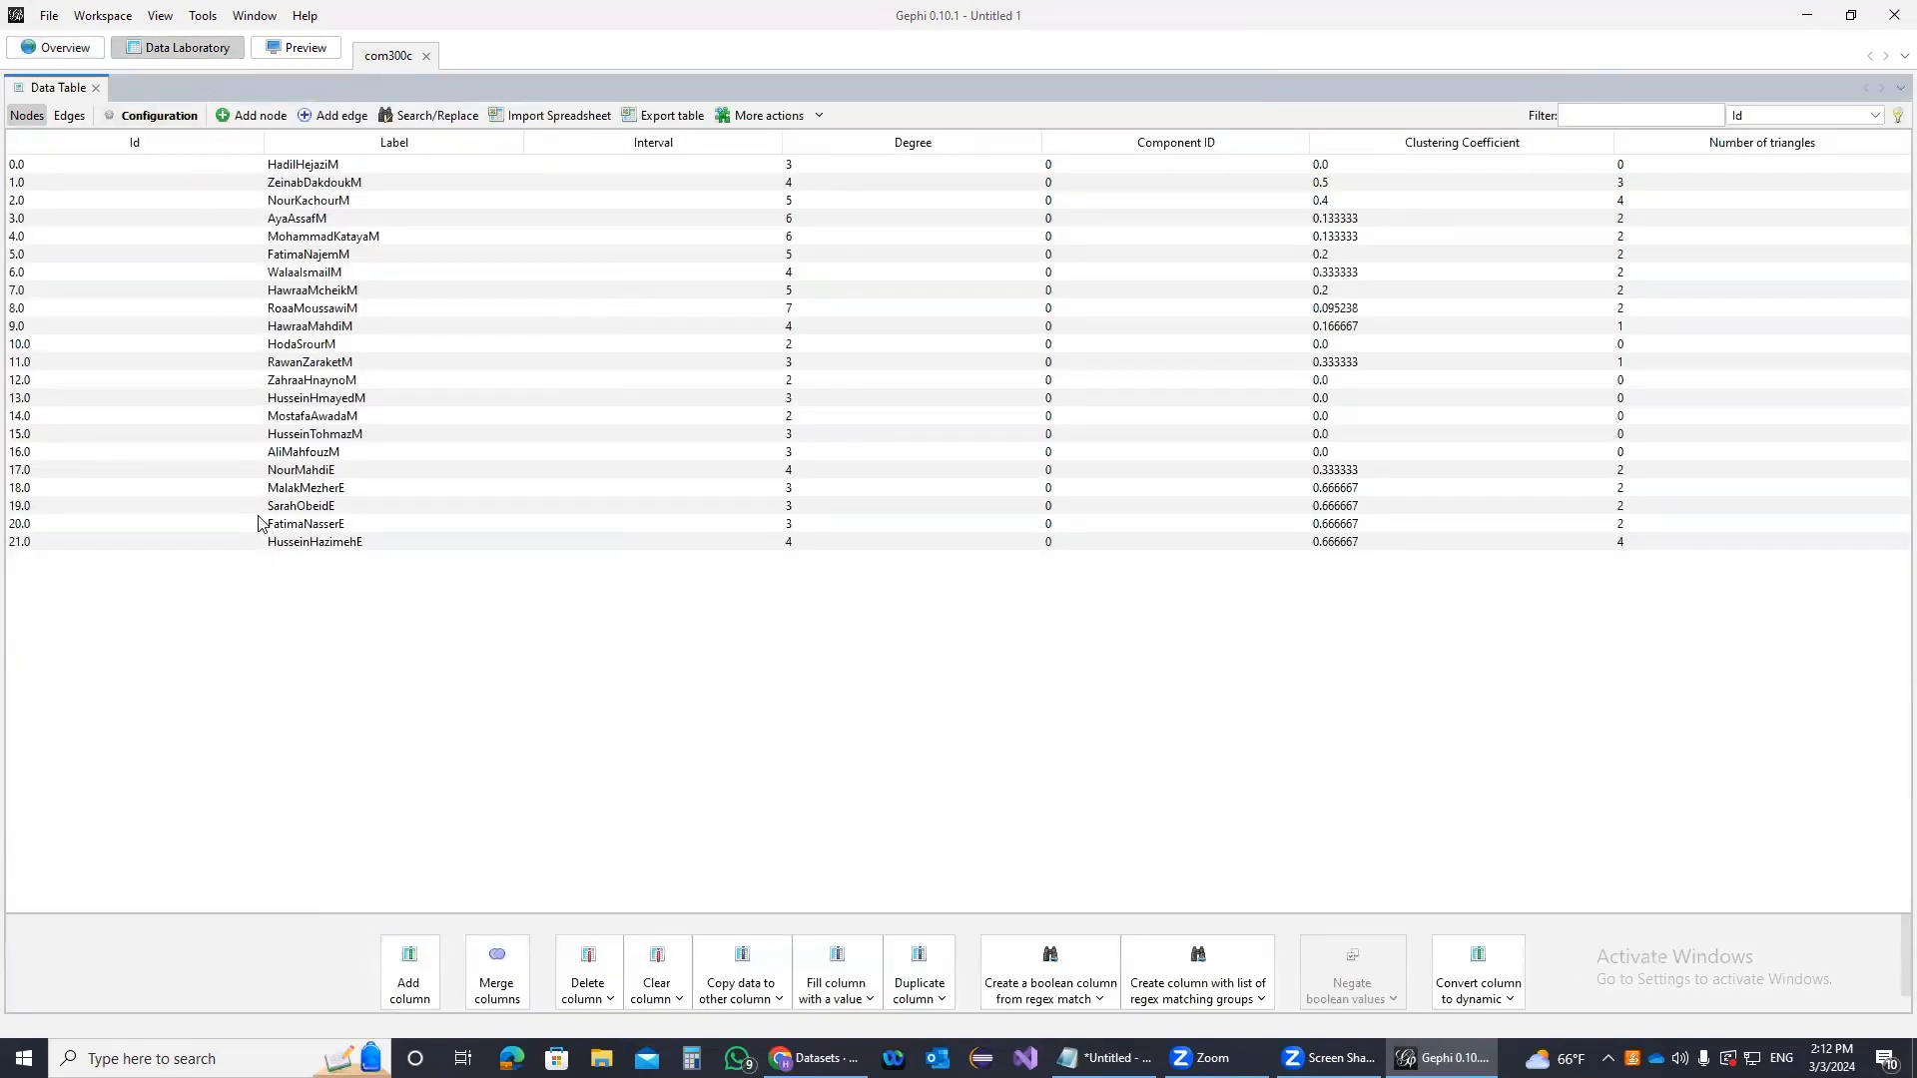
Add an undirected edge from node 0.0 to node 20.0 in the edge table and view it in the graph
{"action": "left_click", "coordinate": [69, 115]}
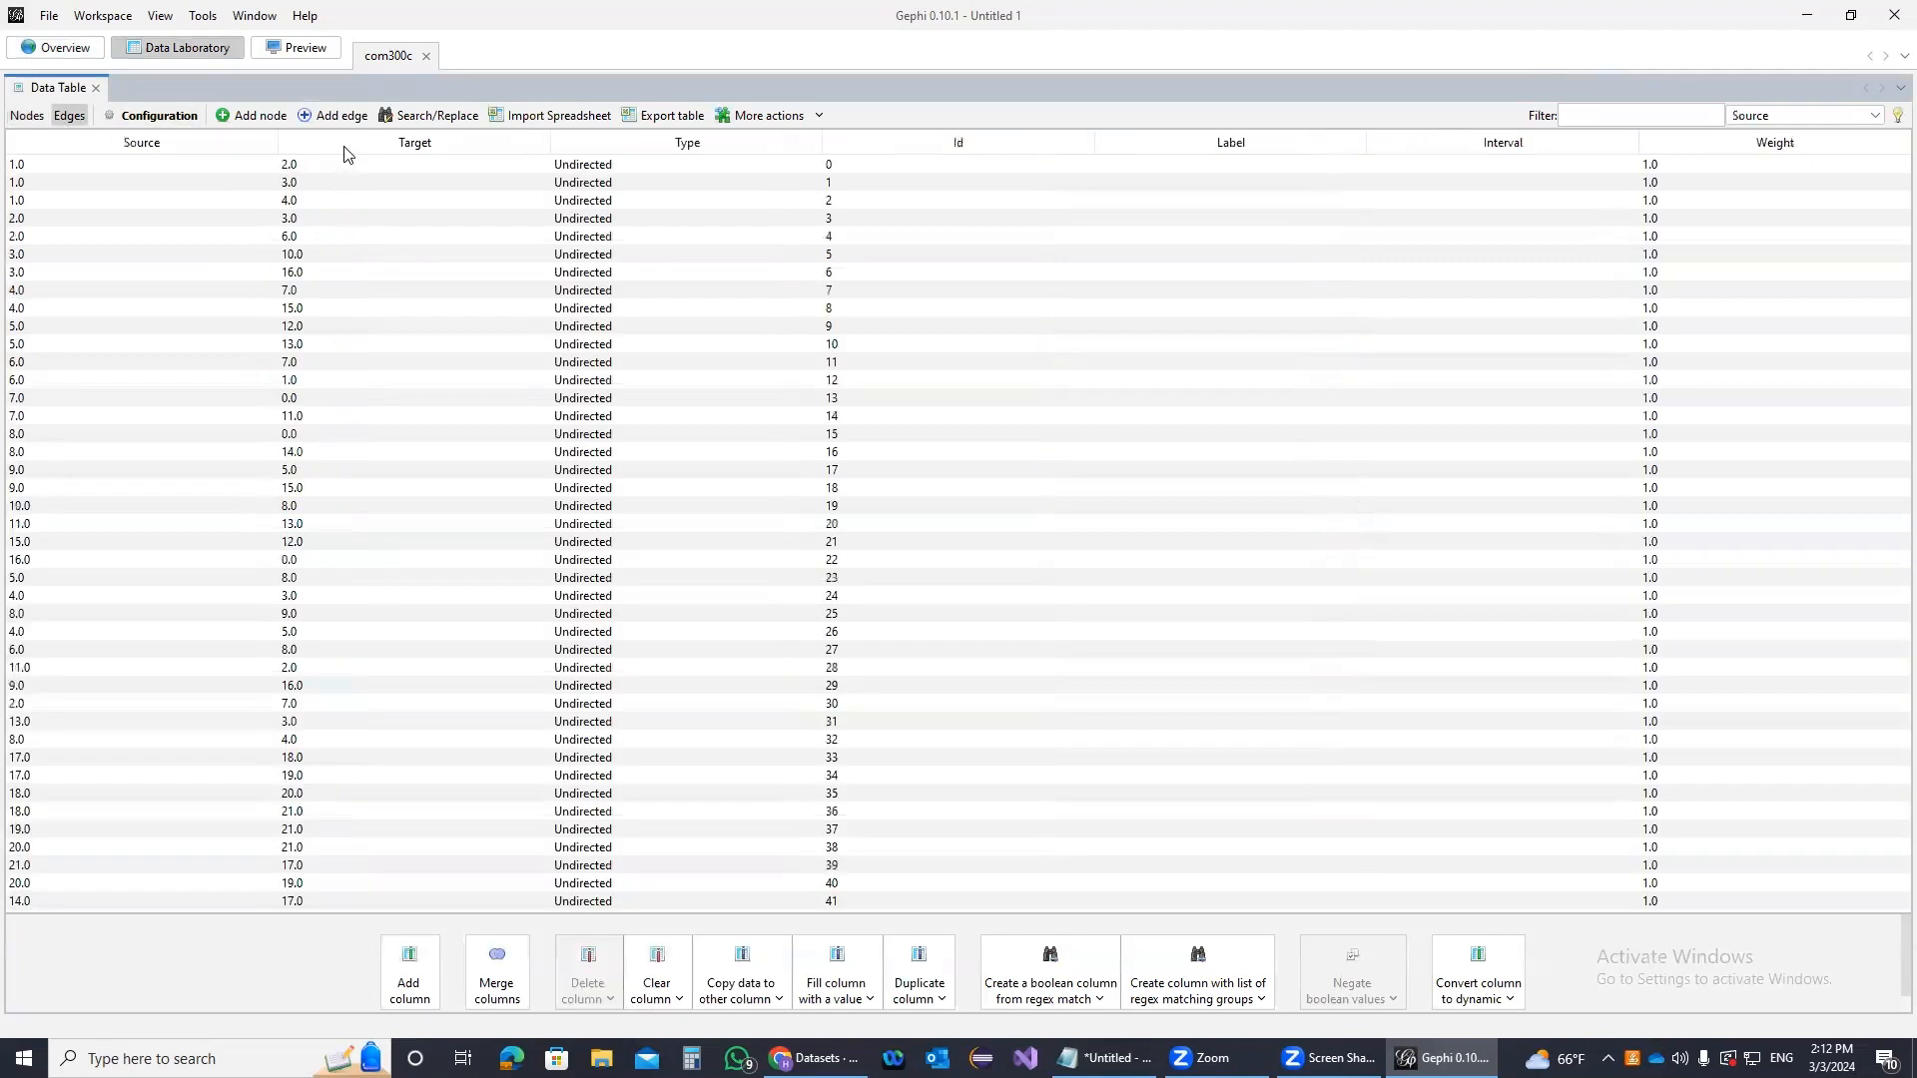
{"action": "left_click", "coordinate": [331, 116]}
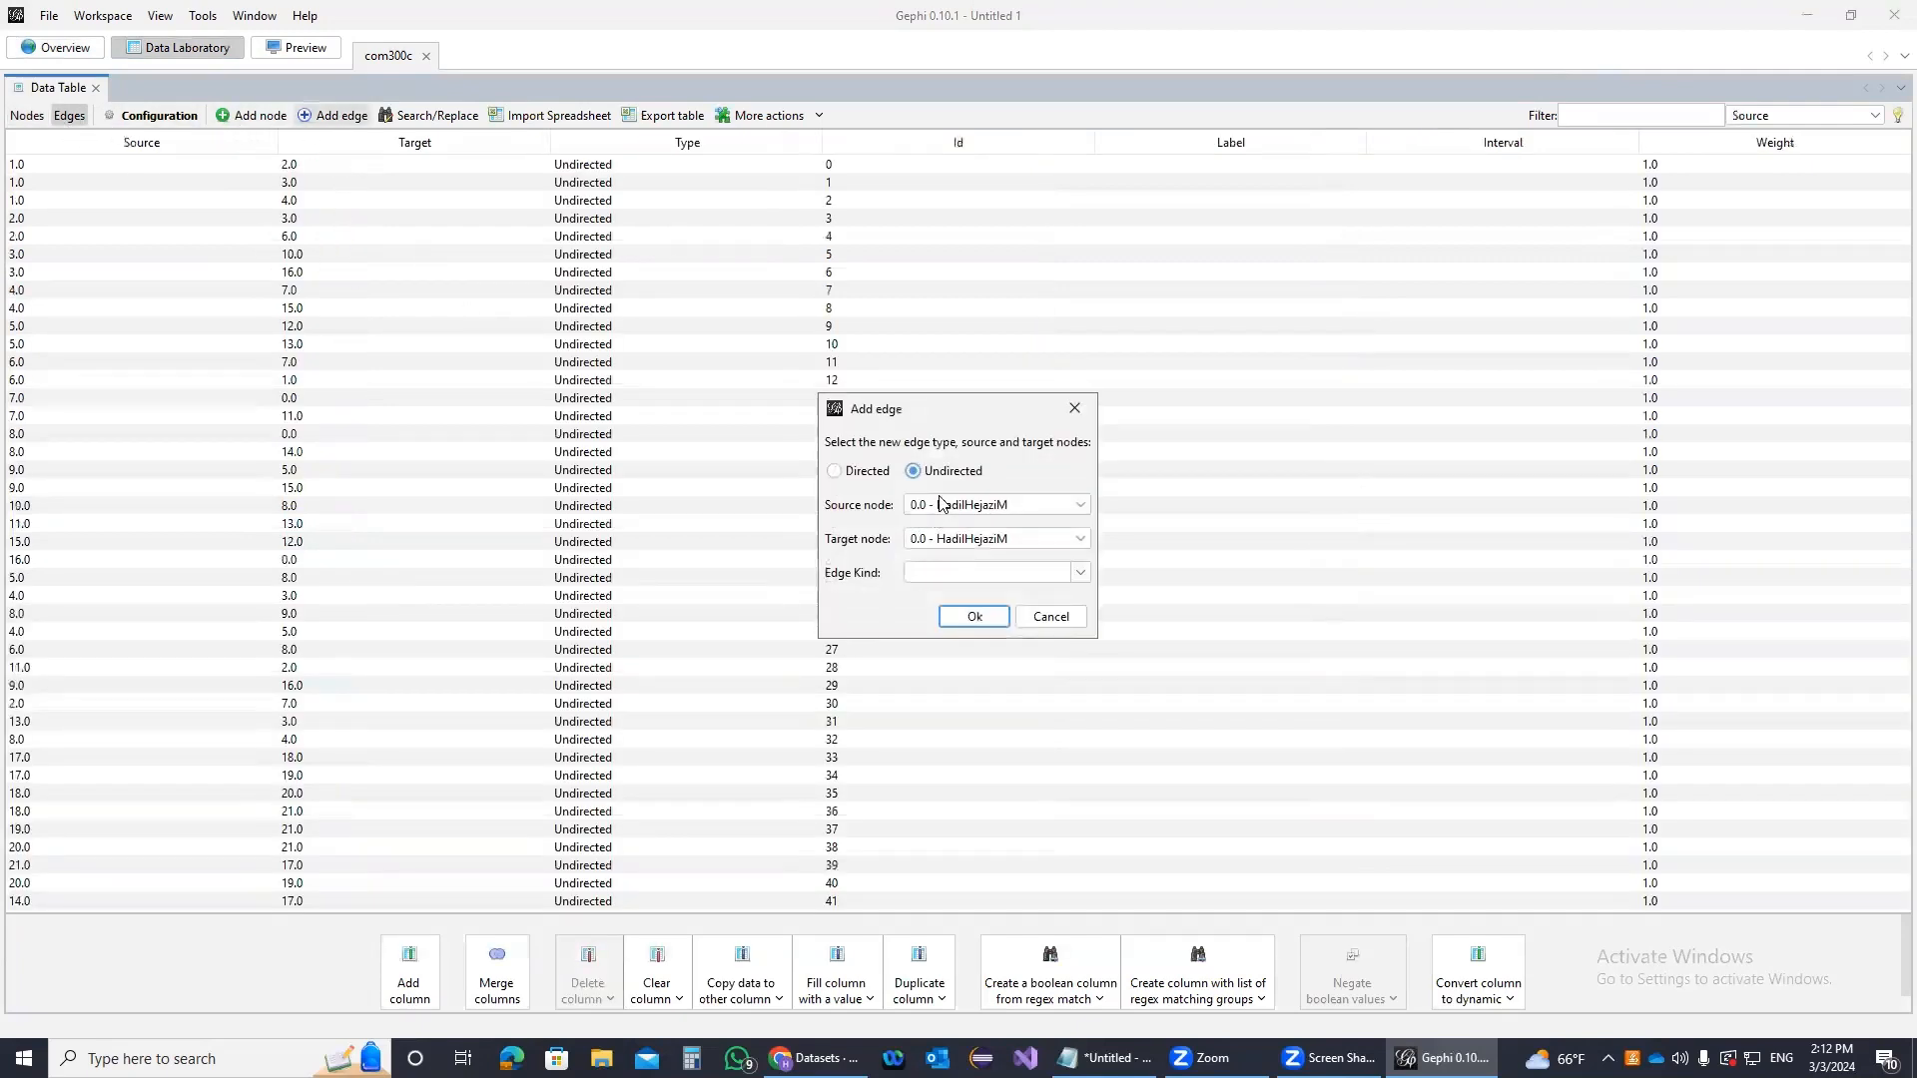
{"action": "left_click", "coordinate": [928, 542]}
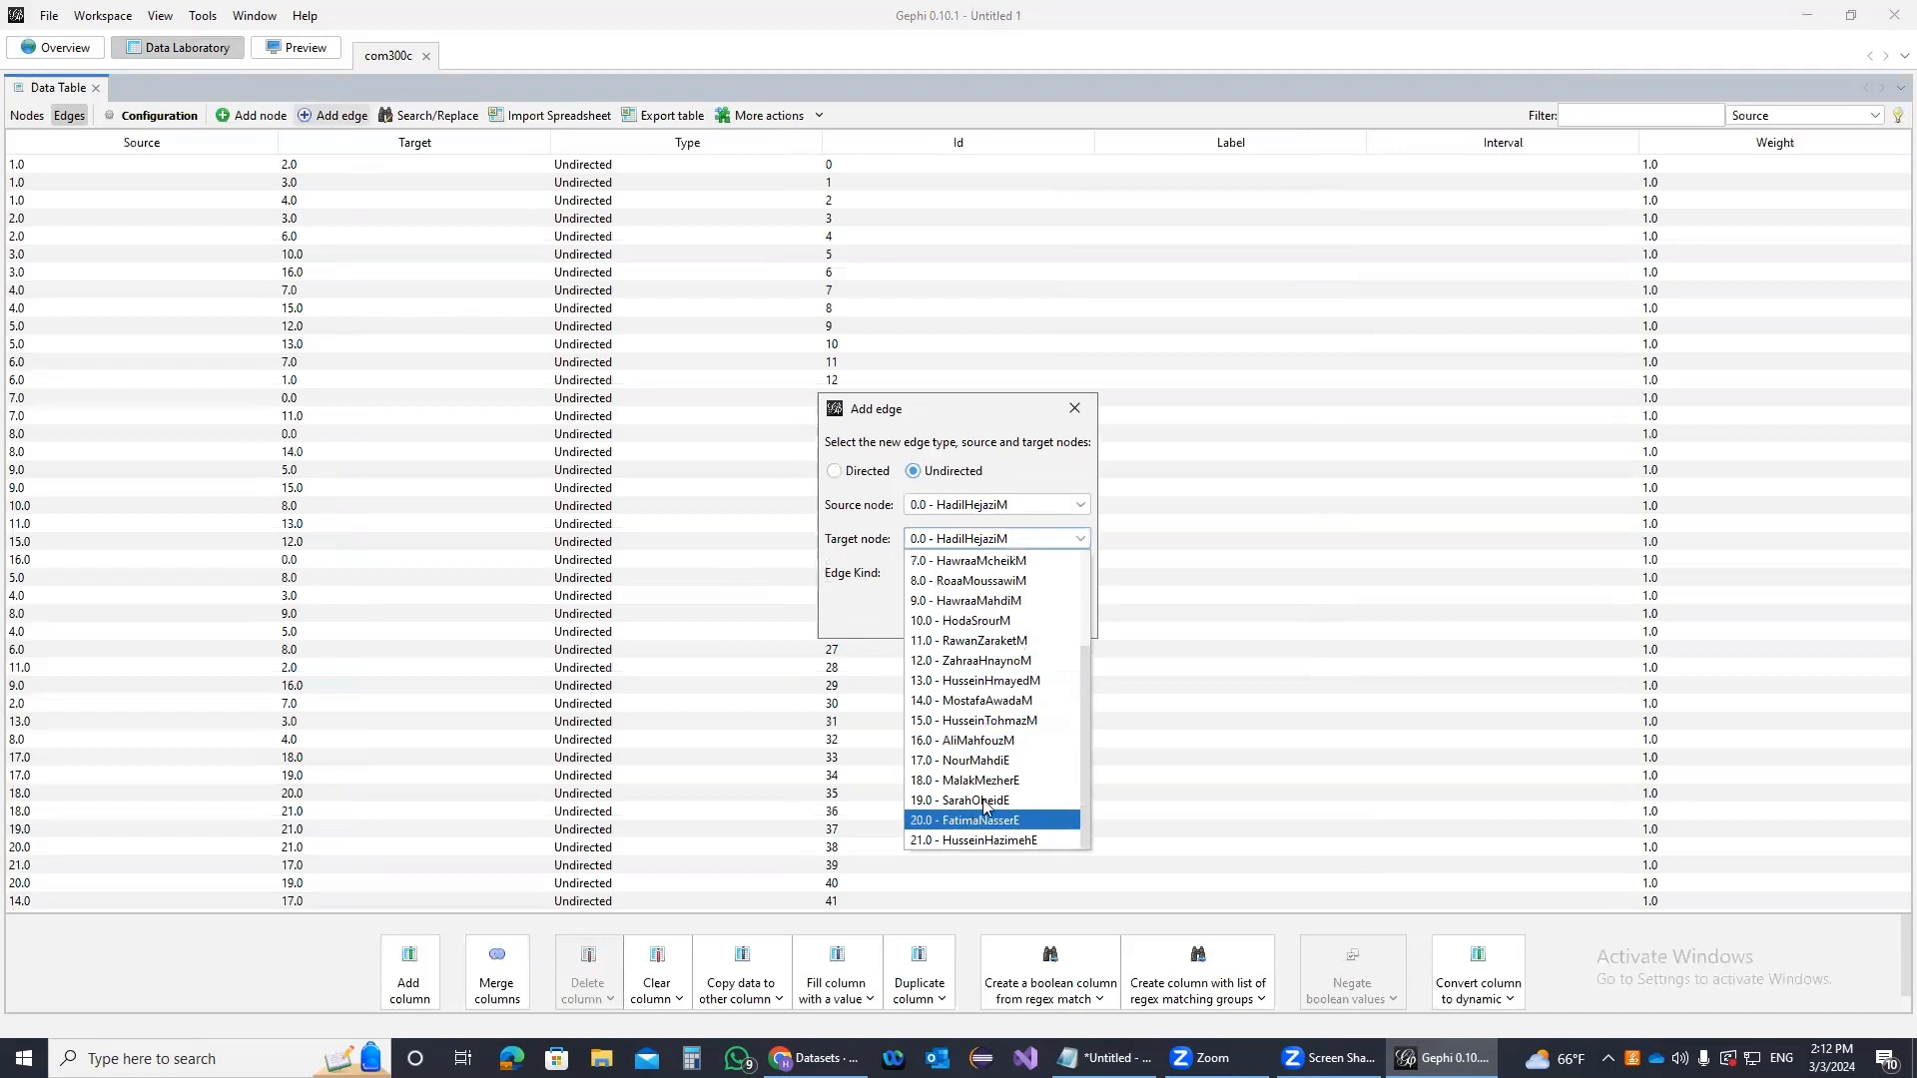
{"action": "left_click", "coordinate": [985, 814]}
{"action": "left_click", "coordinate": [937, 546]}
{"action": "left_click", "coordinate": [928, 824]}
{"action": "left_click", "coordinate": [974, 616]}
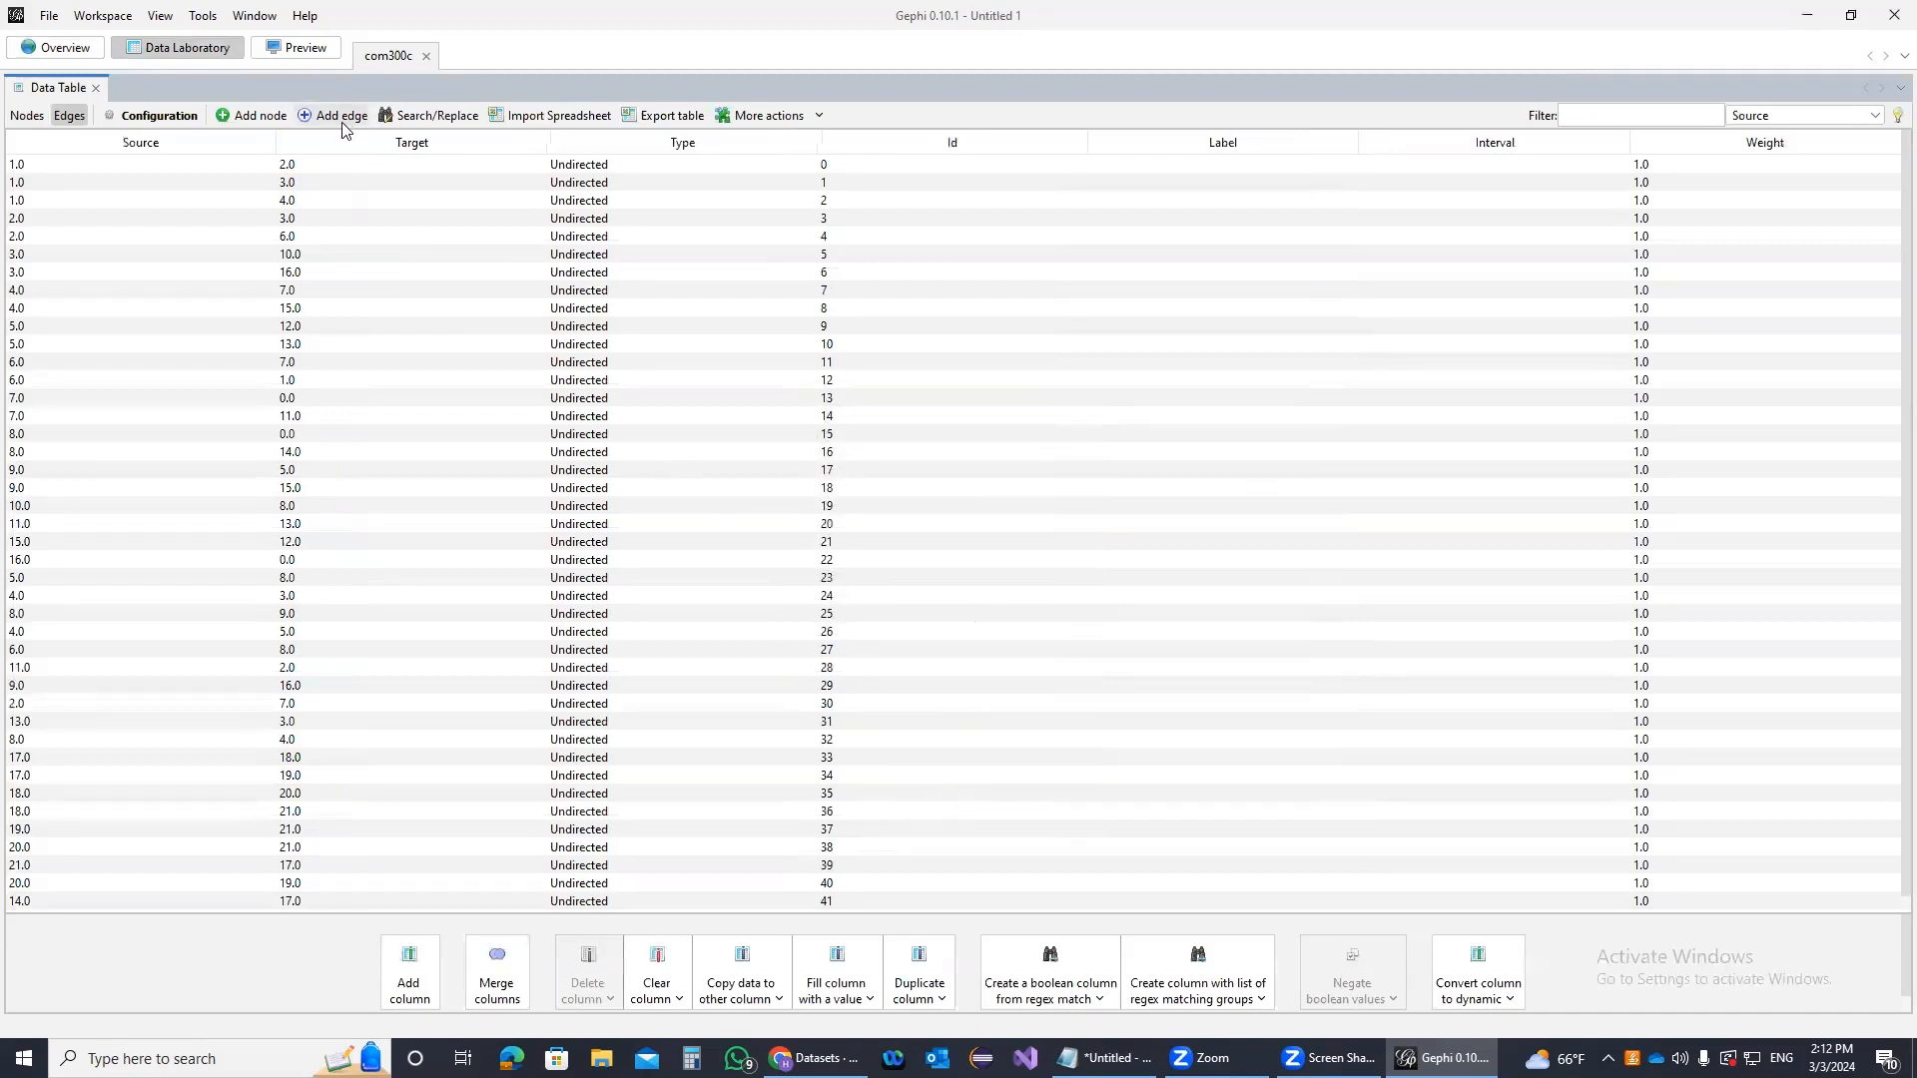
{"action": "left_click", "coordinate": [75, 50]}
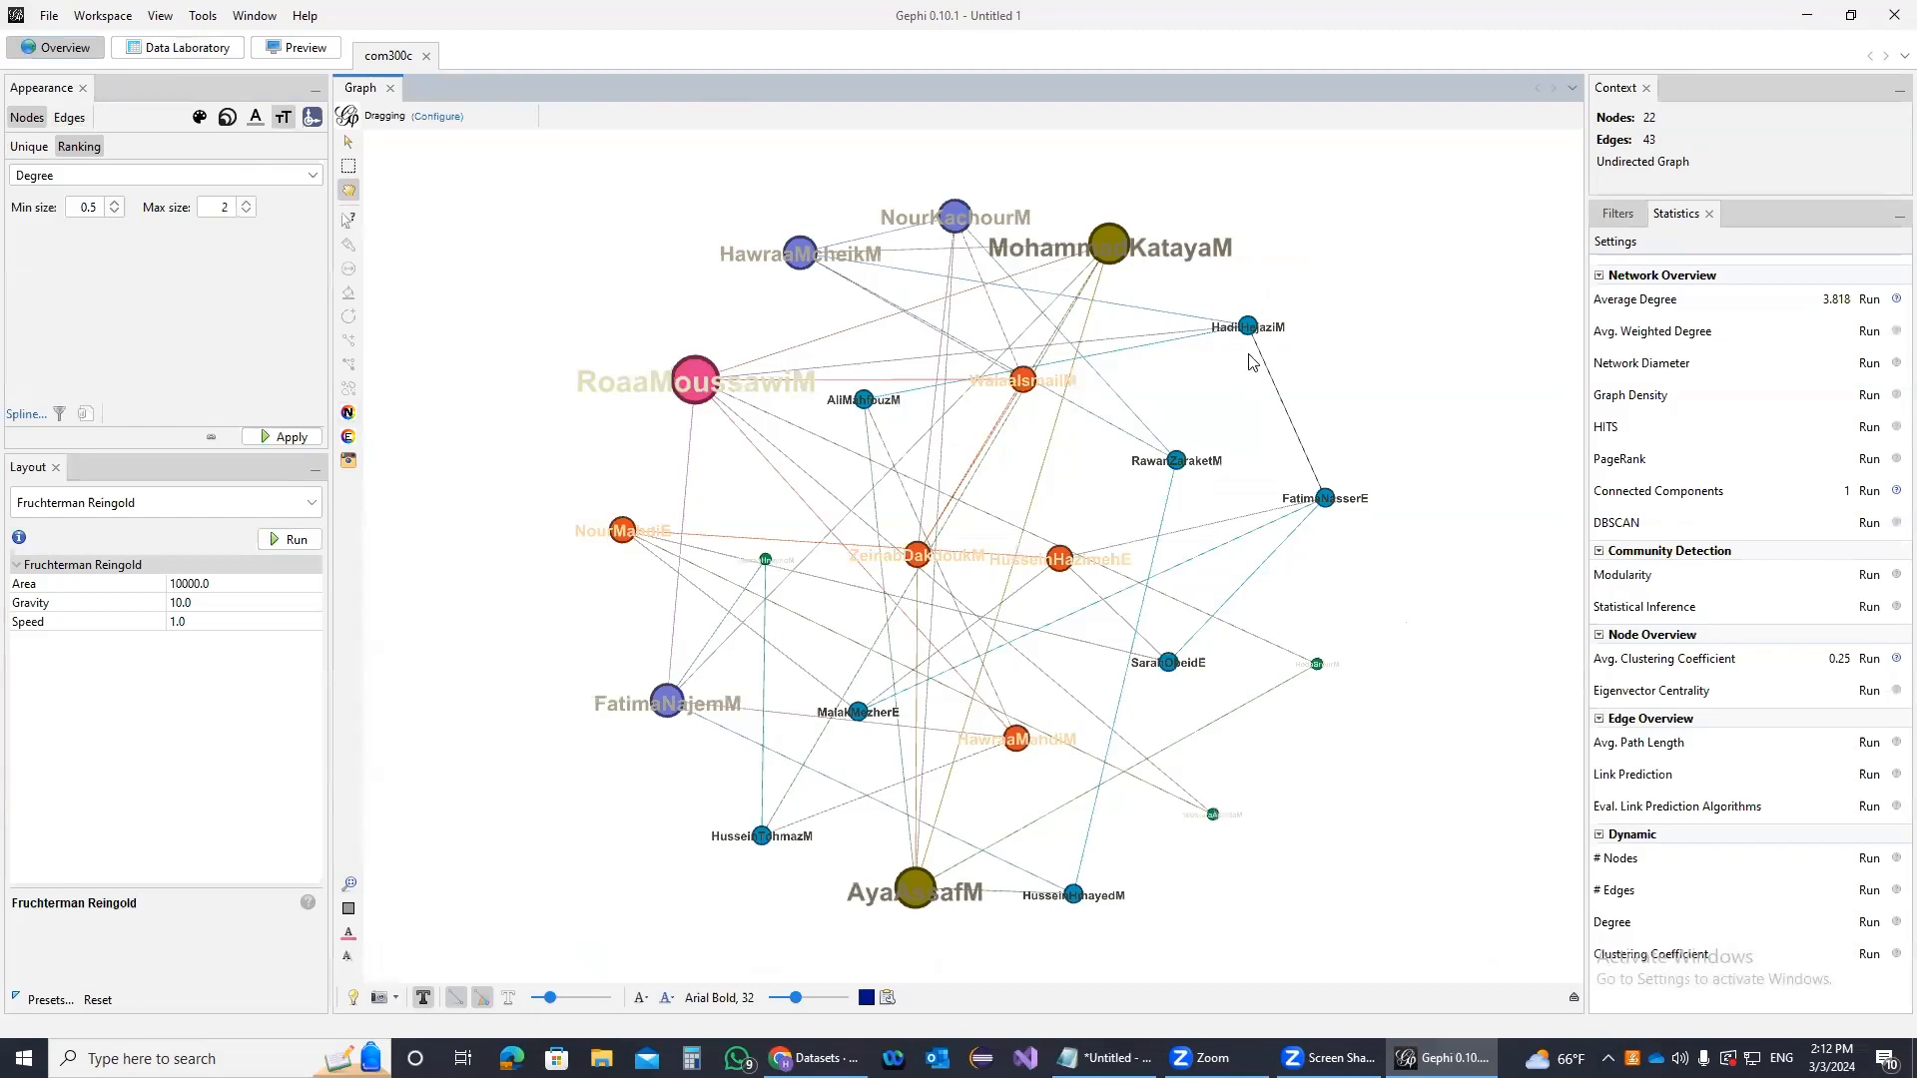
{"action": "left_click", "coordinate": [175, 47]}
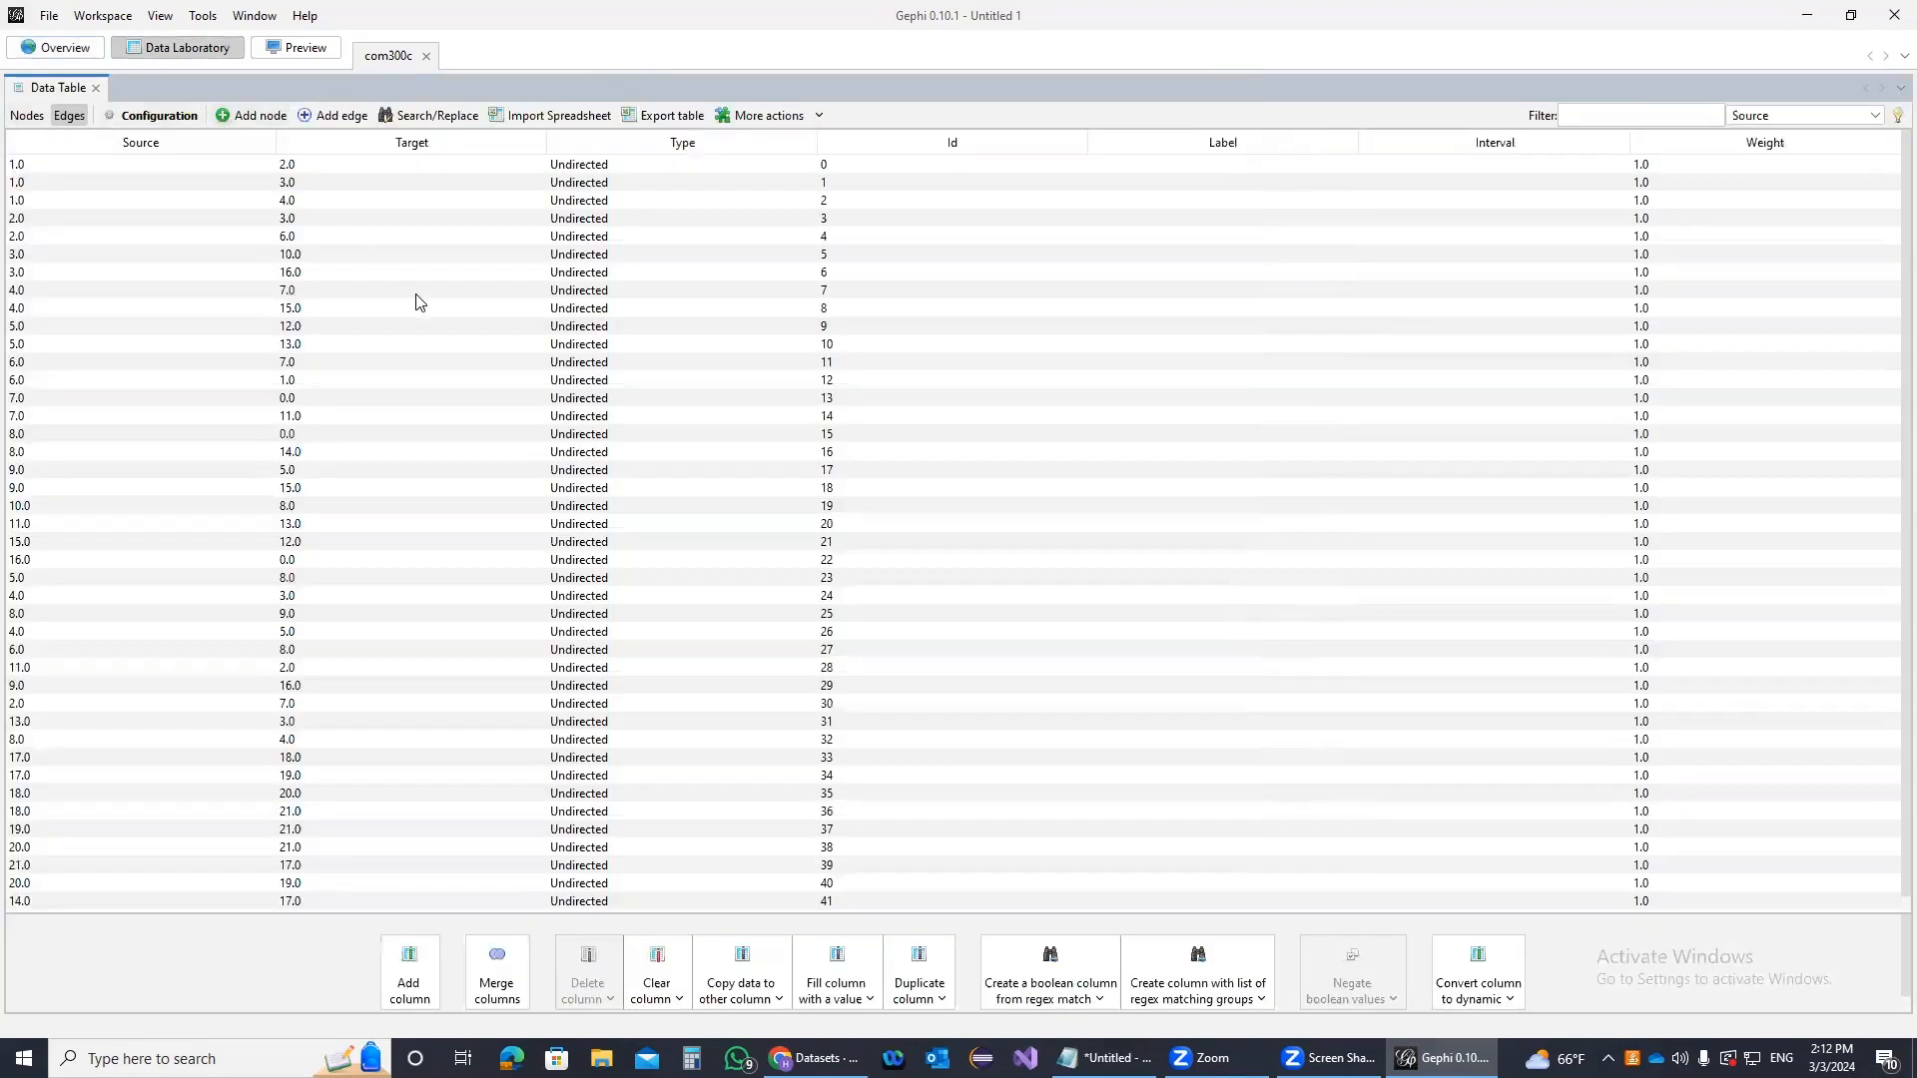
{"action": "scroll", "coordinate": [420, 300], "scroll_direction": "down", "scroll_amount": 1}
{"action": "left_click", "coordinate": [27, 116]}
{"action": "left_click", "coordinate": [249, 116]}
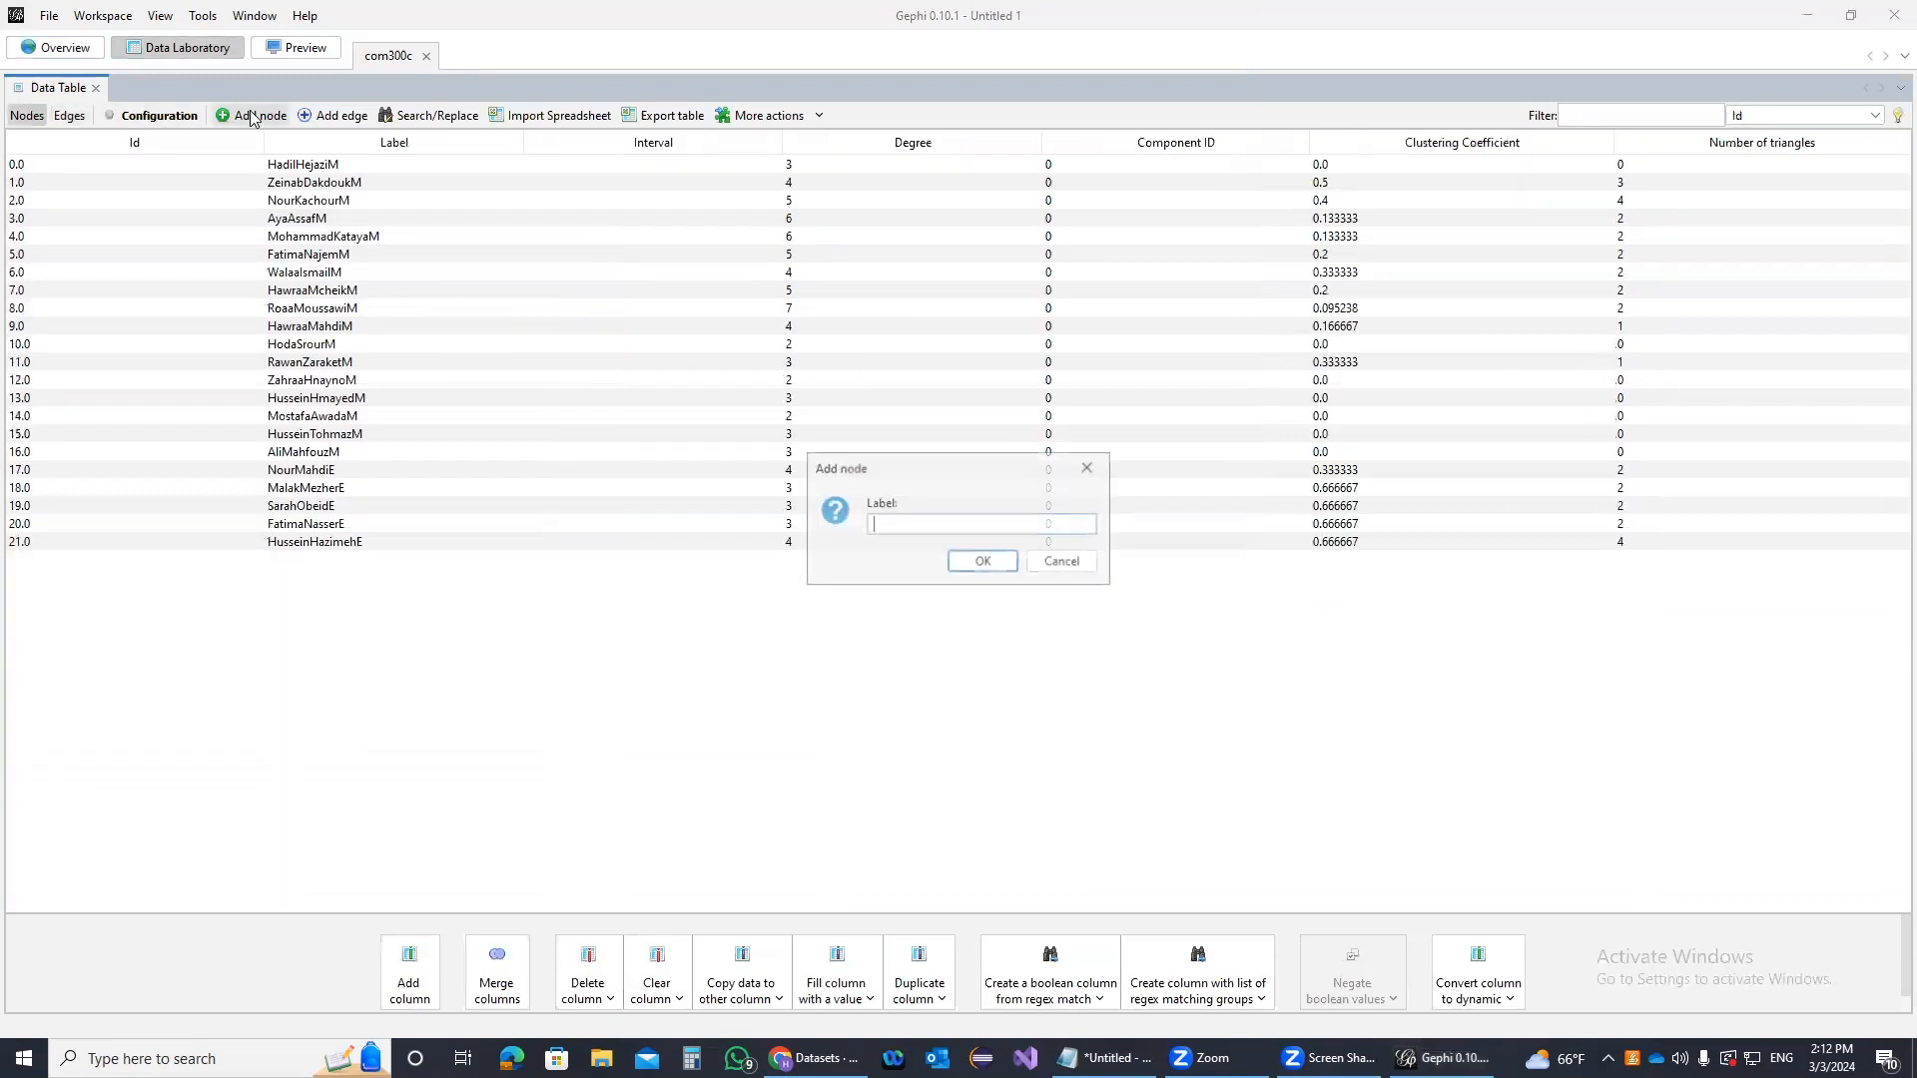
{"action": "left_click", "coordinate": [1092, 471]}
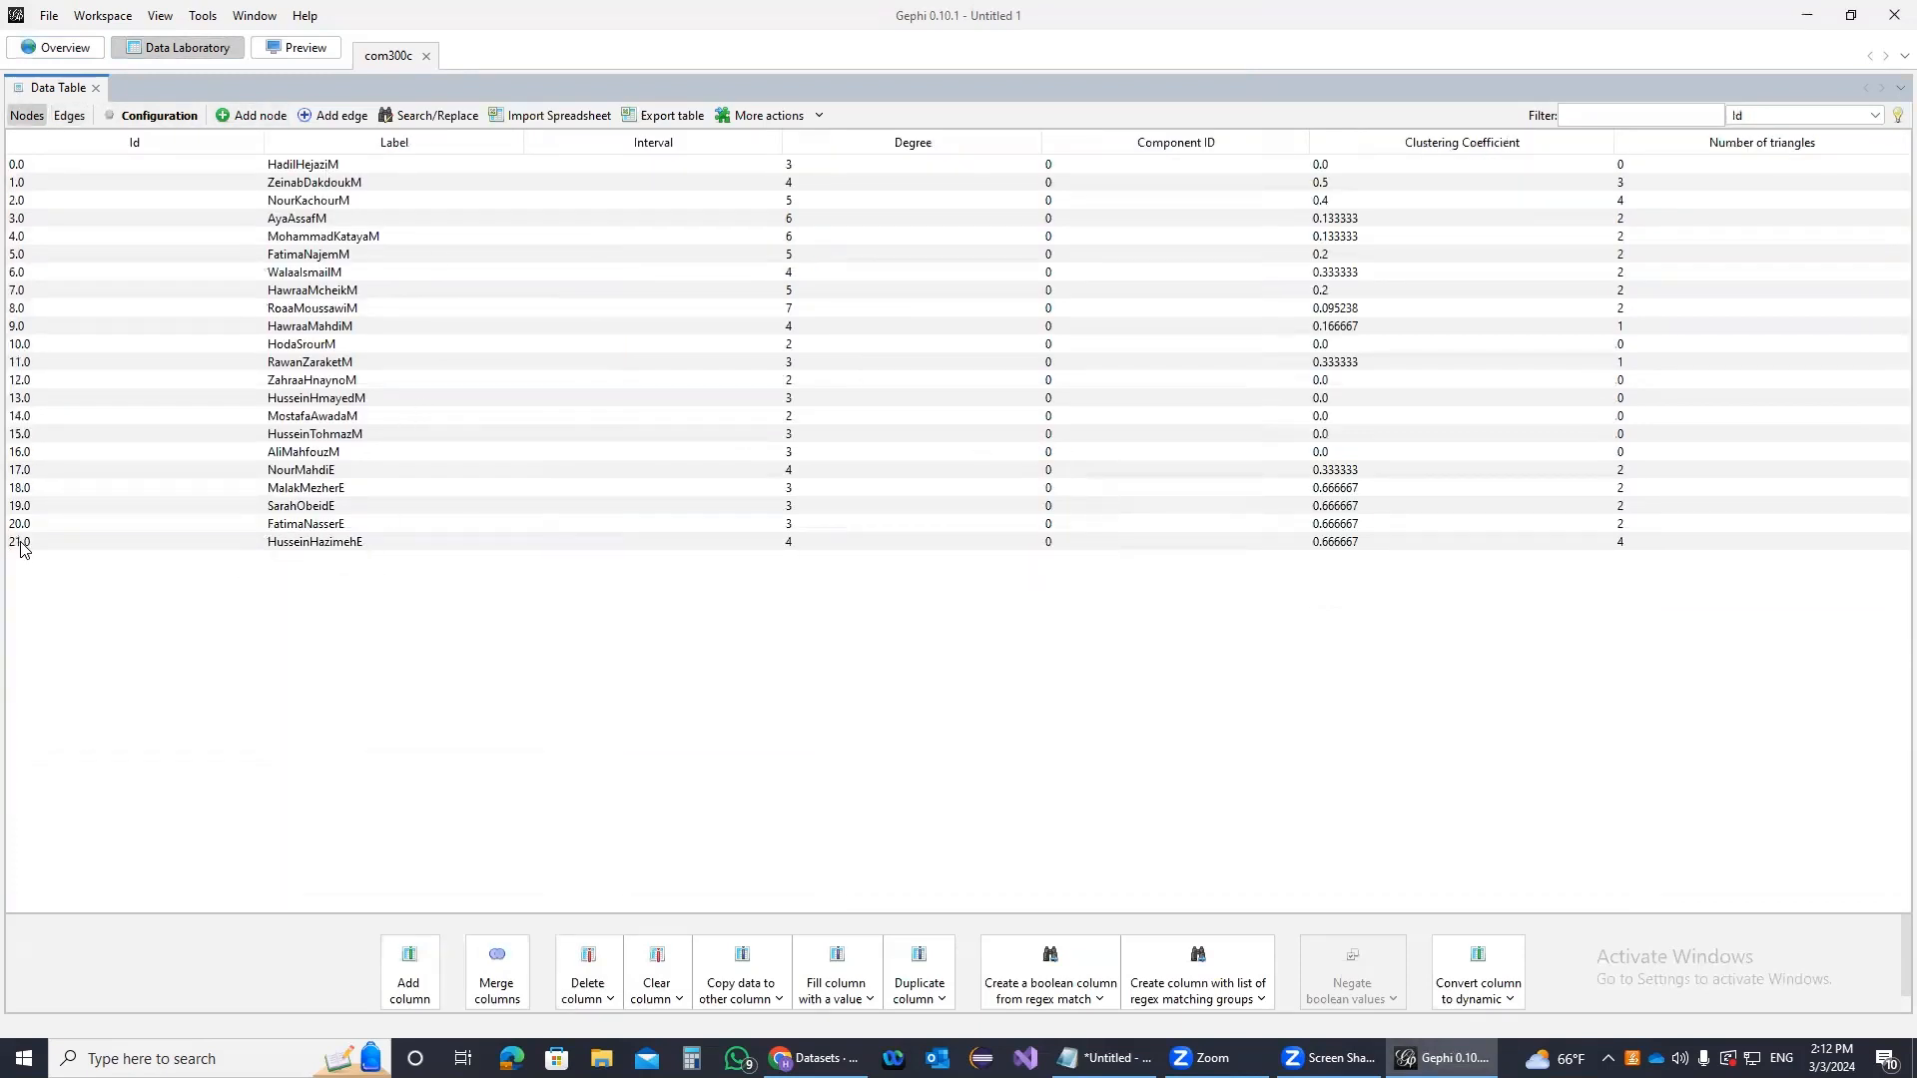
Run the Fruchterman Reingold layout again on the graph with the new edge and stop it
{"action": "left_click", "coordinate": [66, 50]}
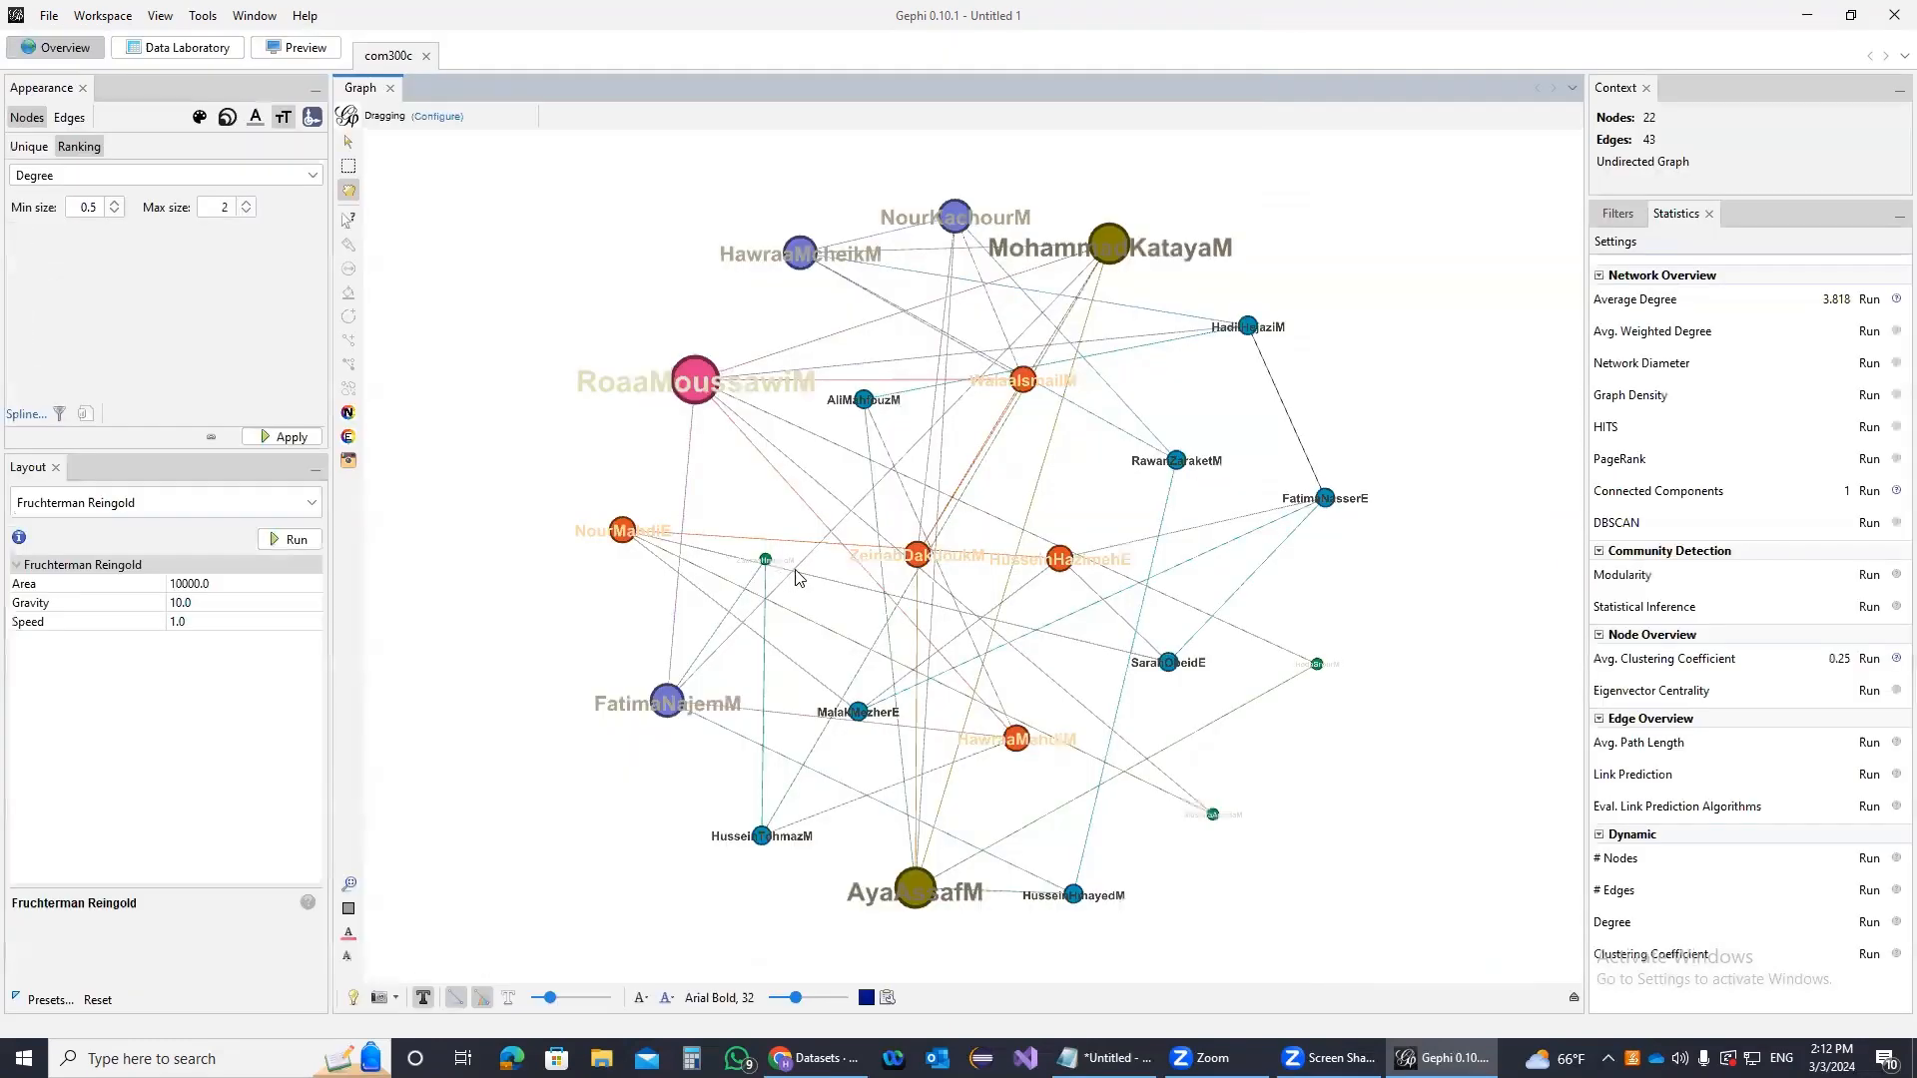
{"action": "left_click", "coordinate": [259, 541]}
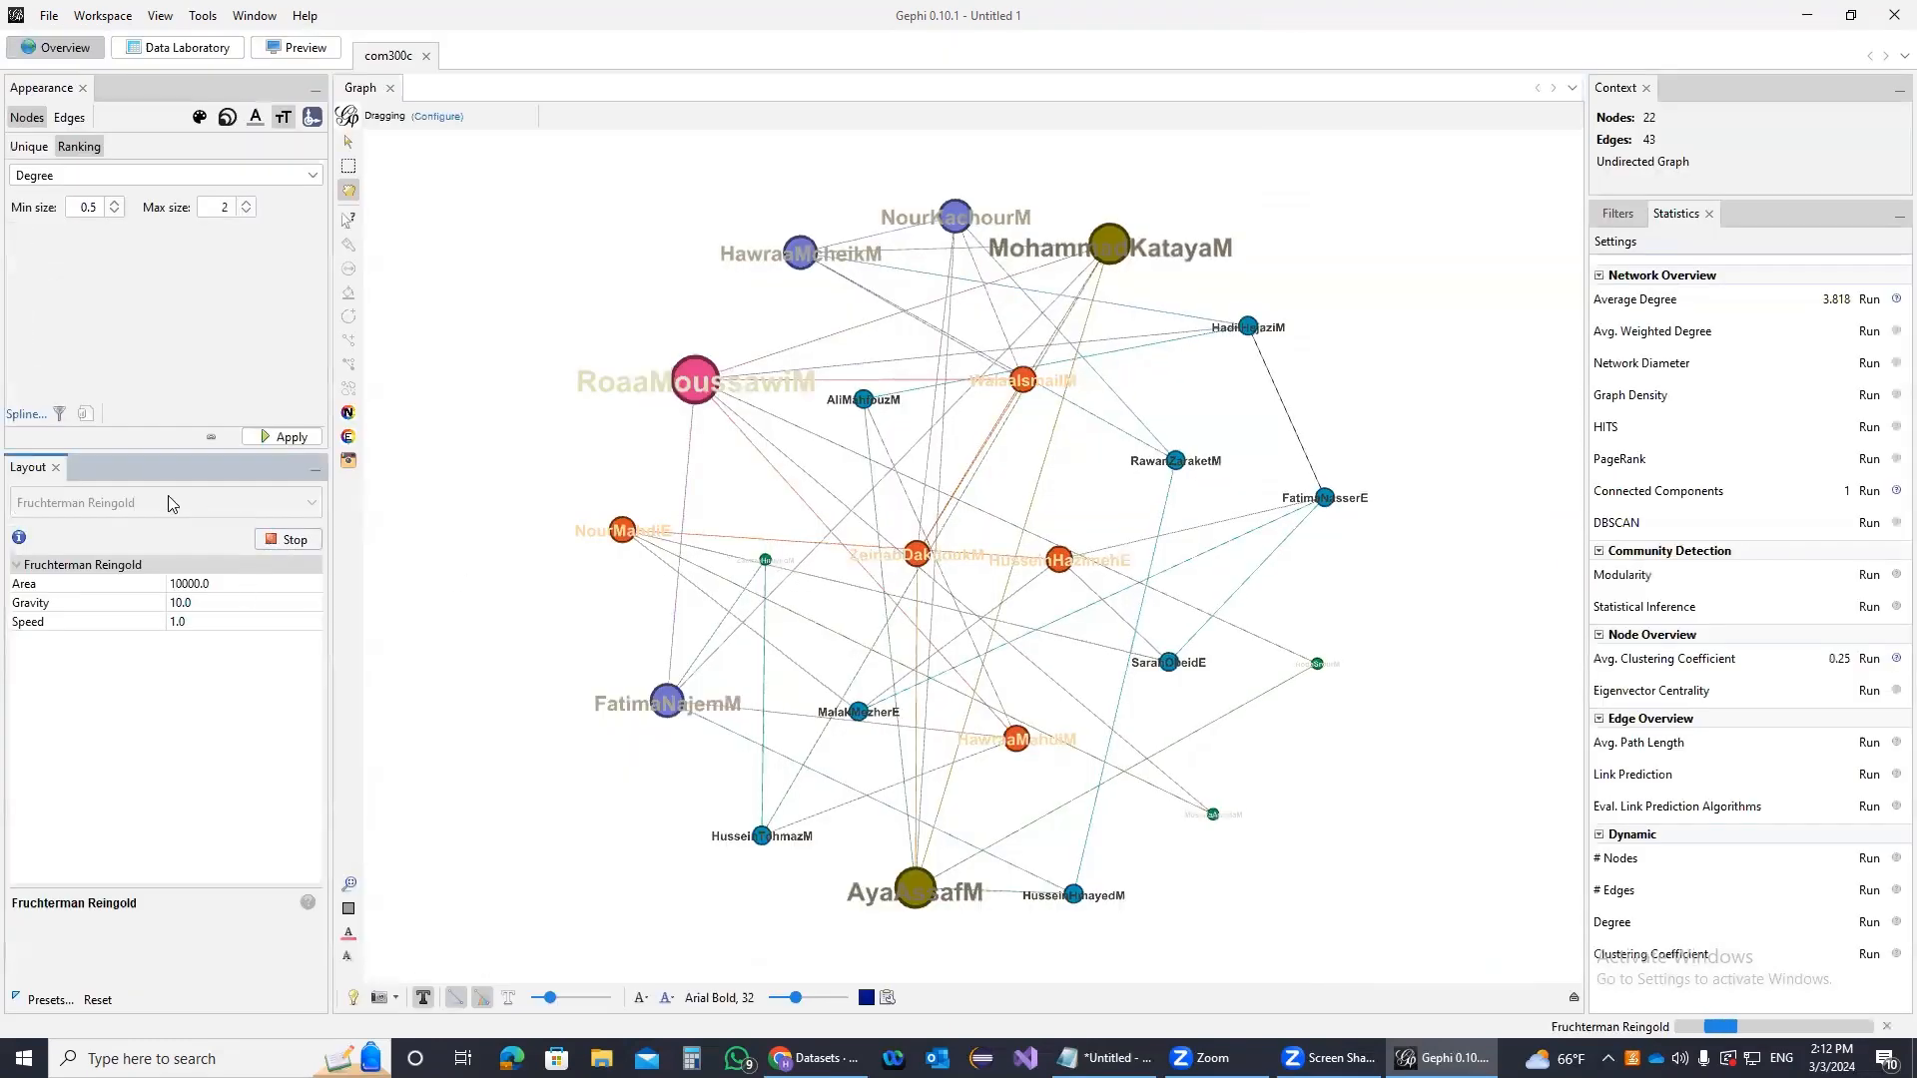
{"action": "left_click", "coordinate": [290, 540]}
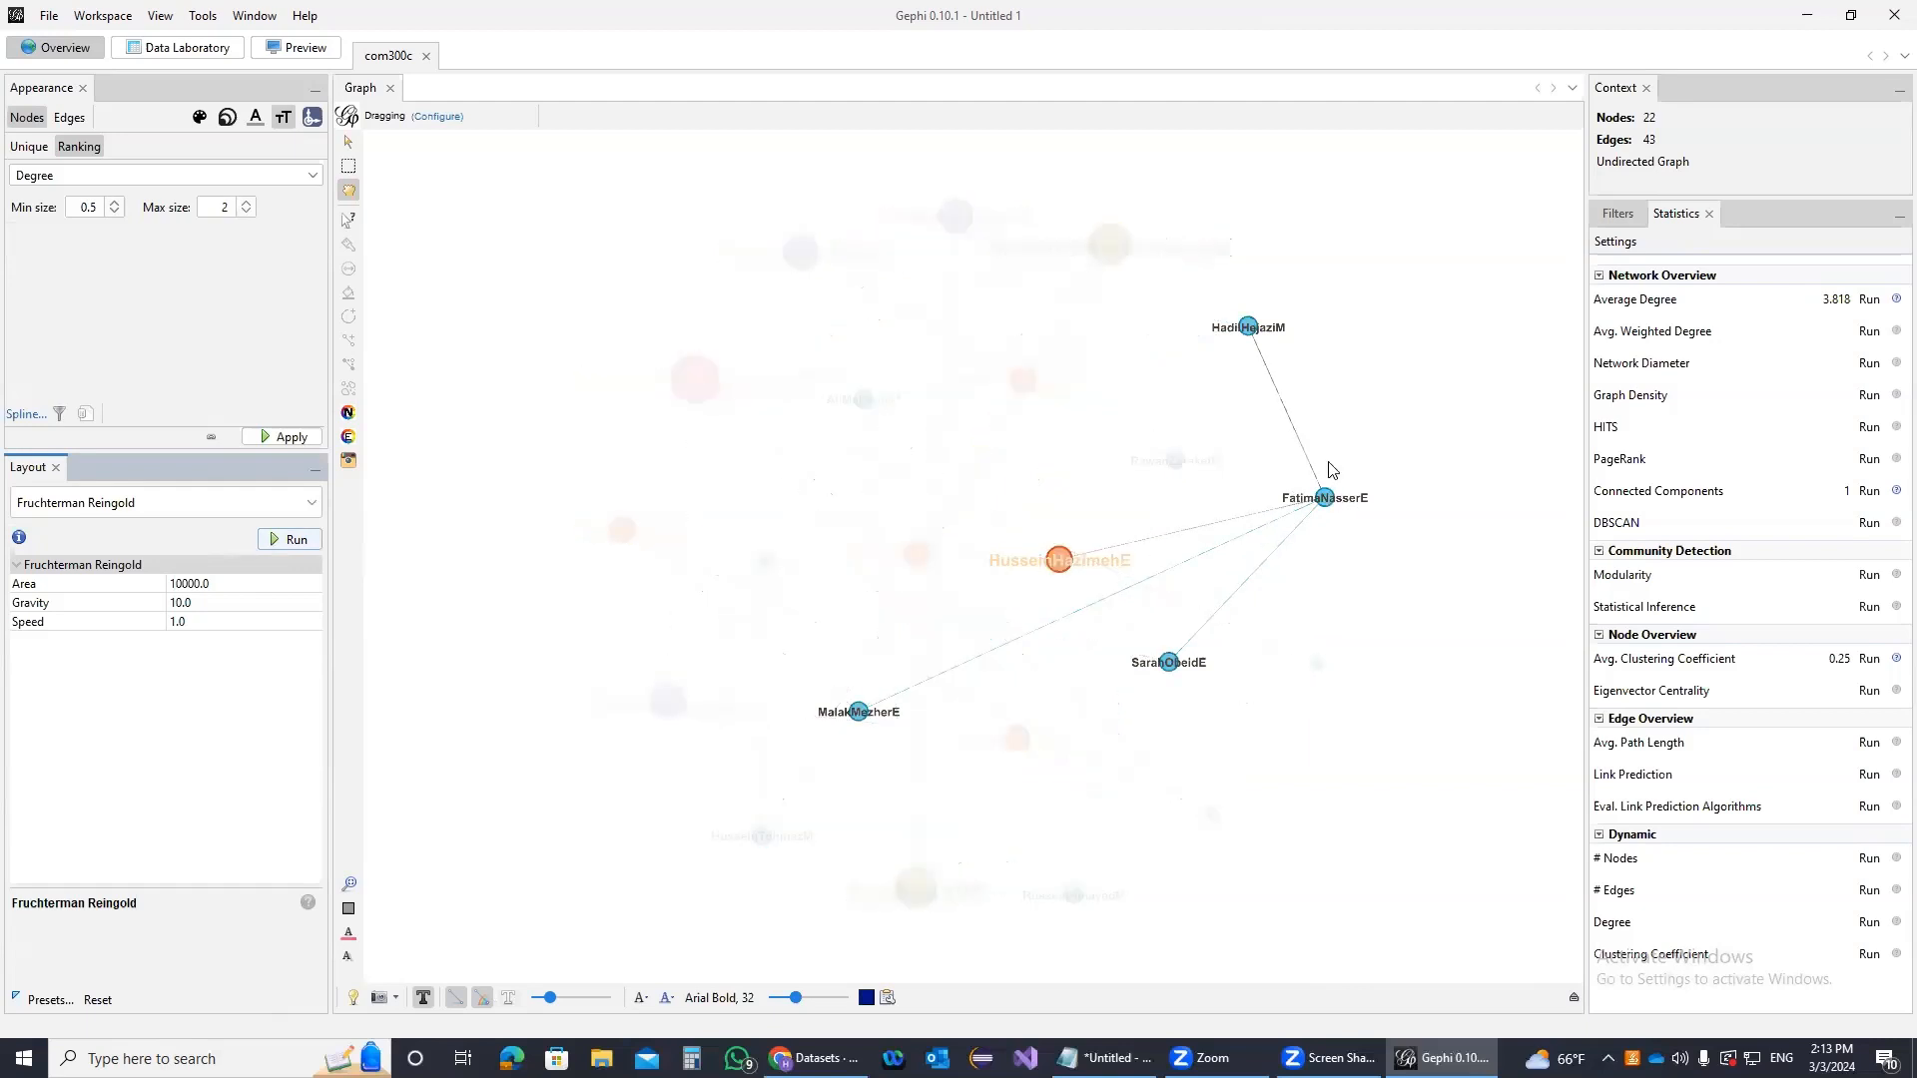
Add the Ego Network topology filter to the filter queries
{"action": "left_click", "coordinate": [1611, 214]}
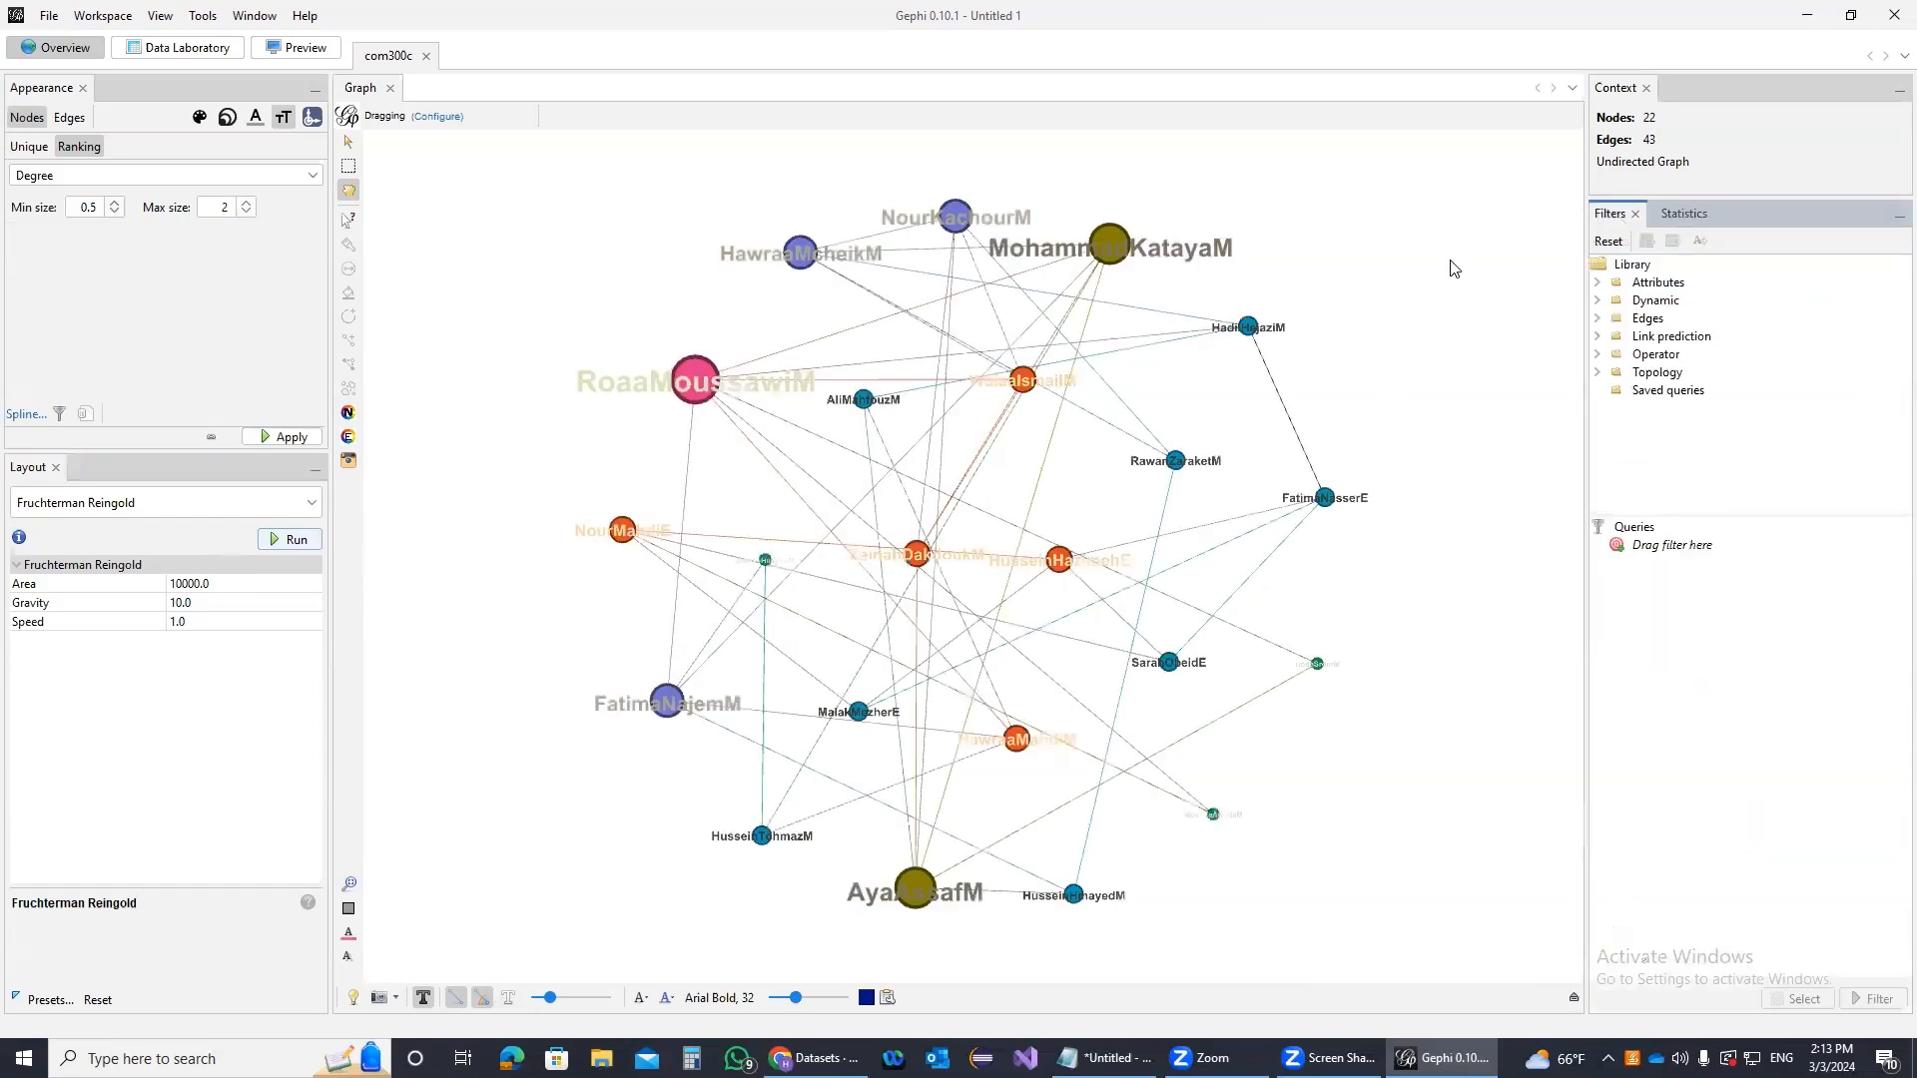
{"action": "left_click", "coordinate": [1598, 373]}
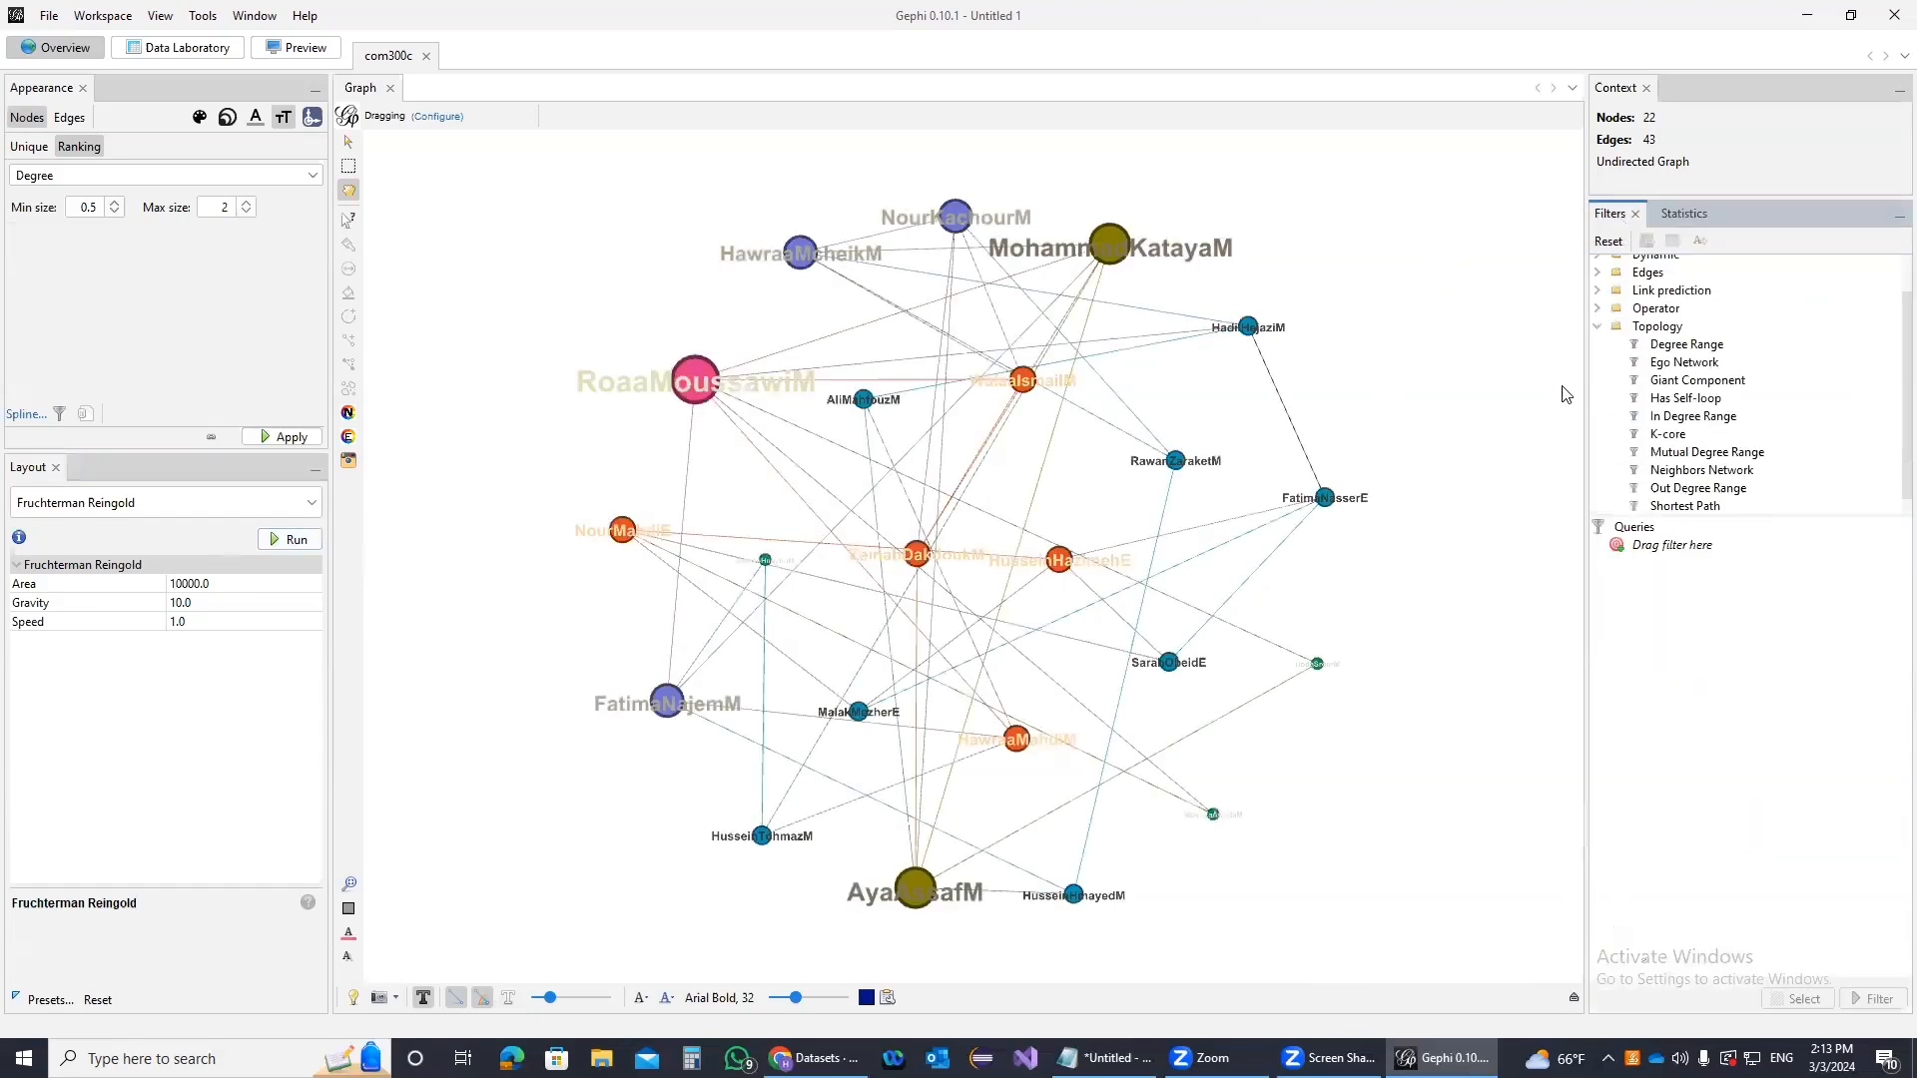
{"action": "left_click", "coordinate": [1661, 368]}
{"action": "left_click_drag", "start_coordinate": [1694, 376], "coordinate": [1674, 546]}
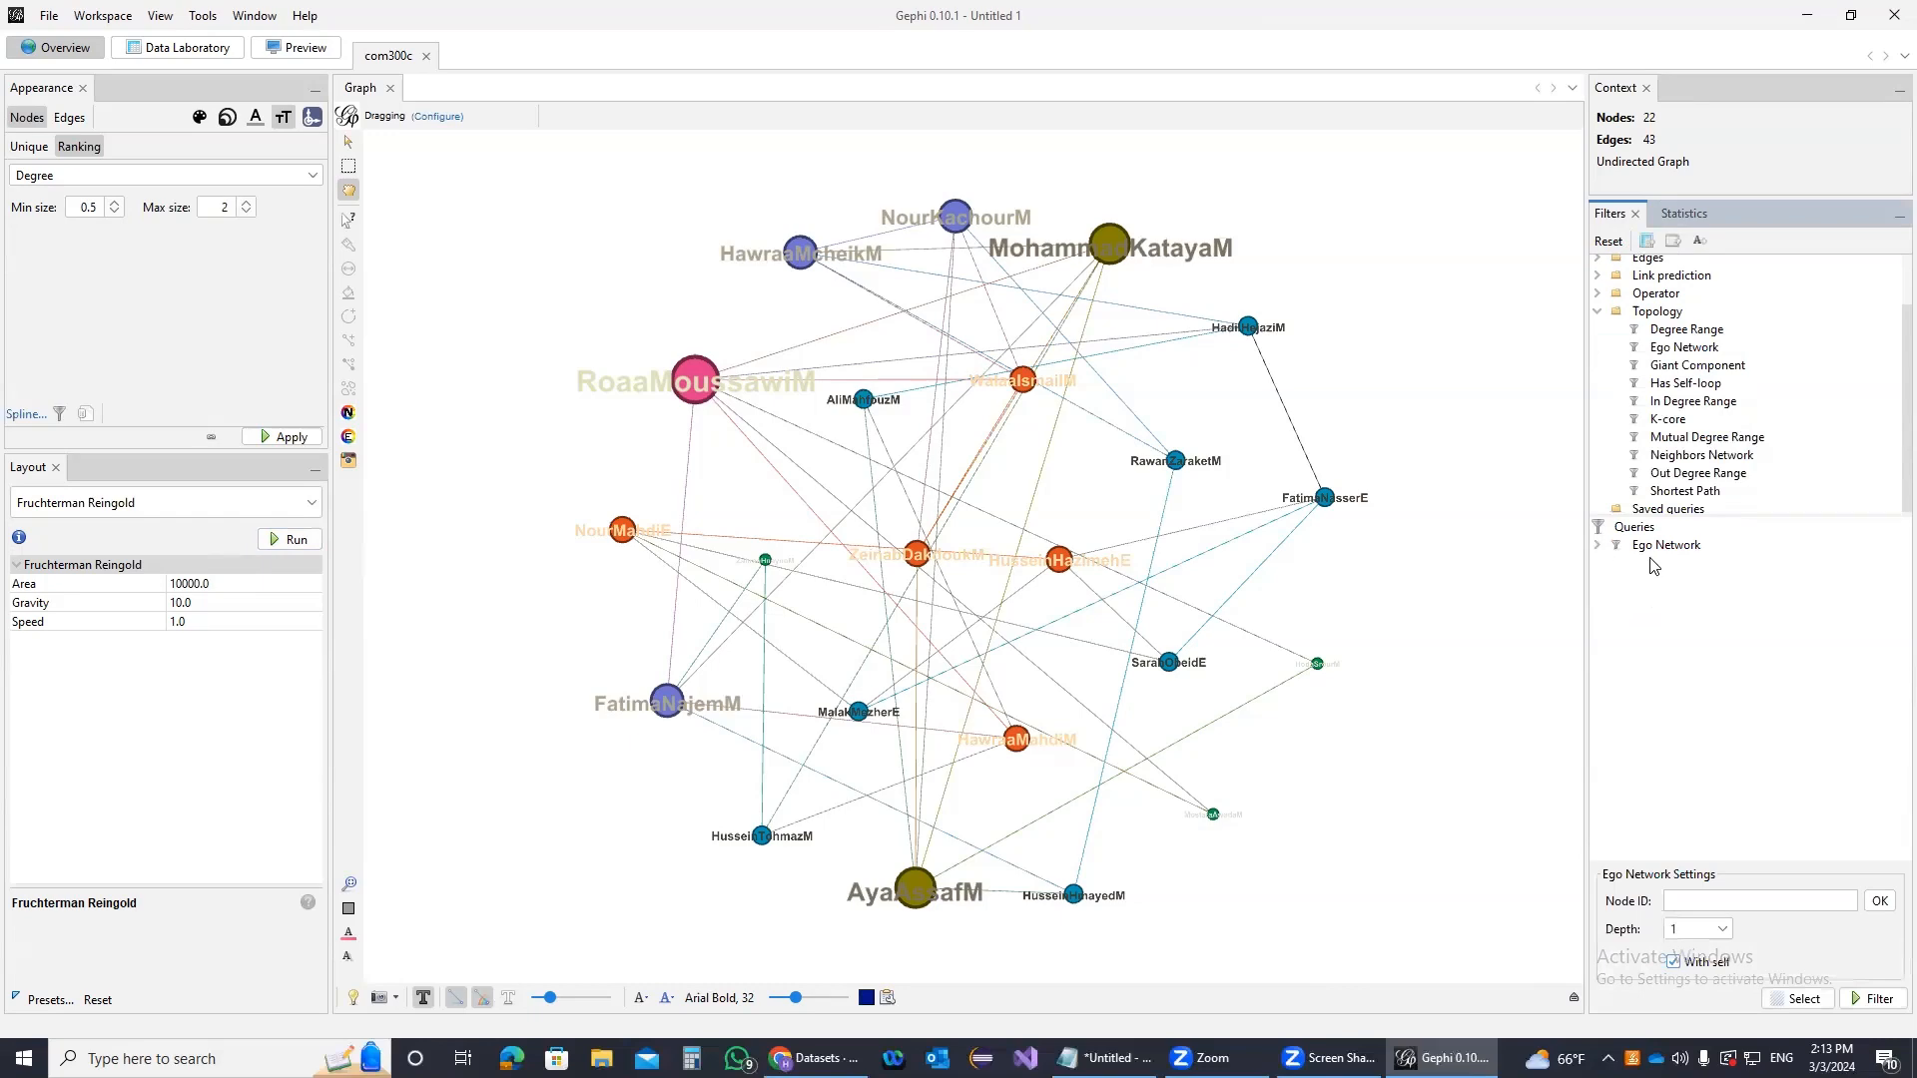
Look up a node's ID in the Data Laboratory and try the Ego Network filter with node ID 5
{"action": "left_click", "coordinate": [1697, 898]}
{"action": "left_click", "coordinate": [200, 48]}
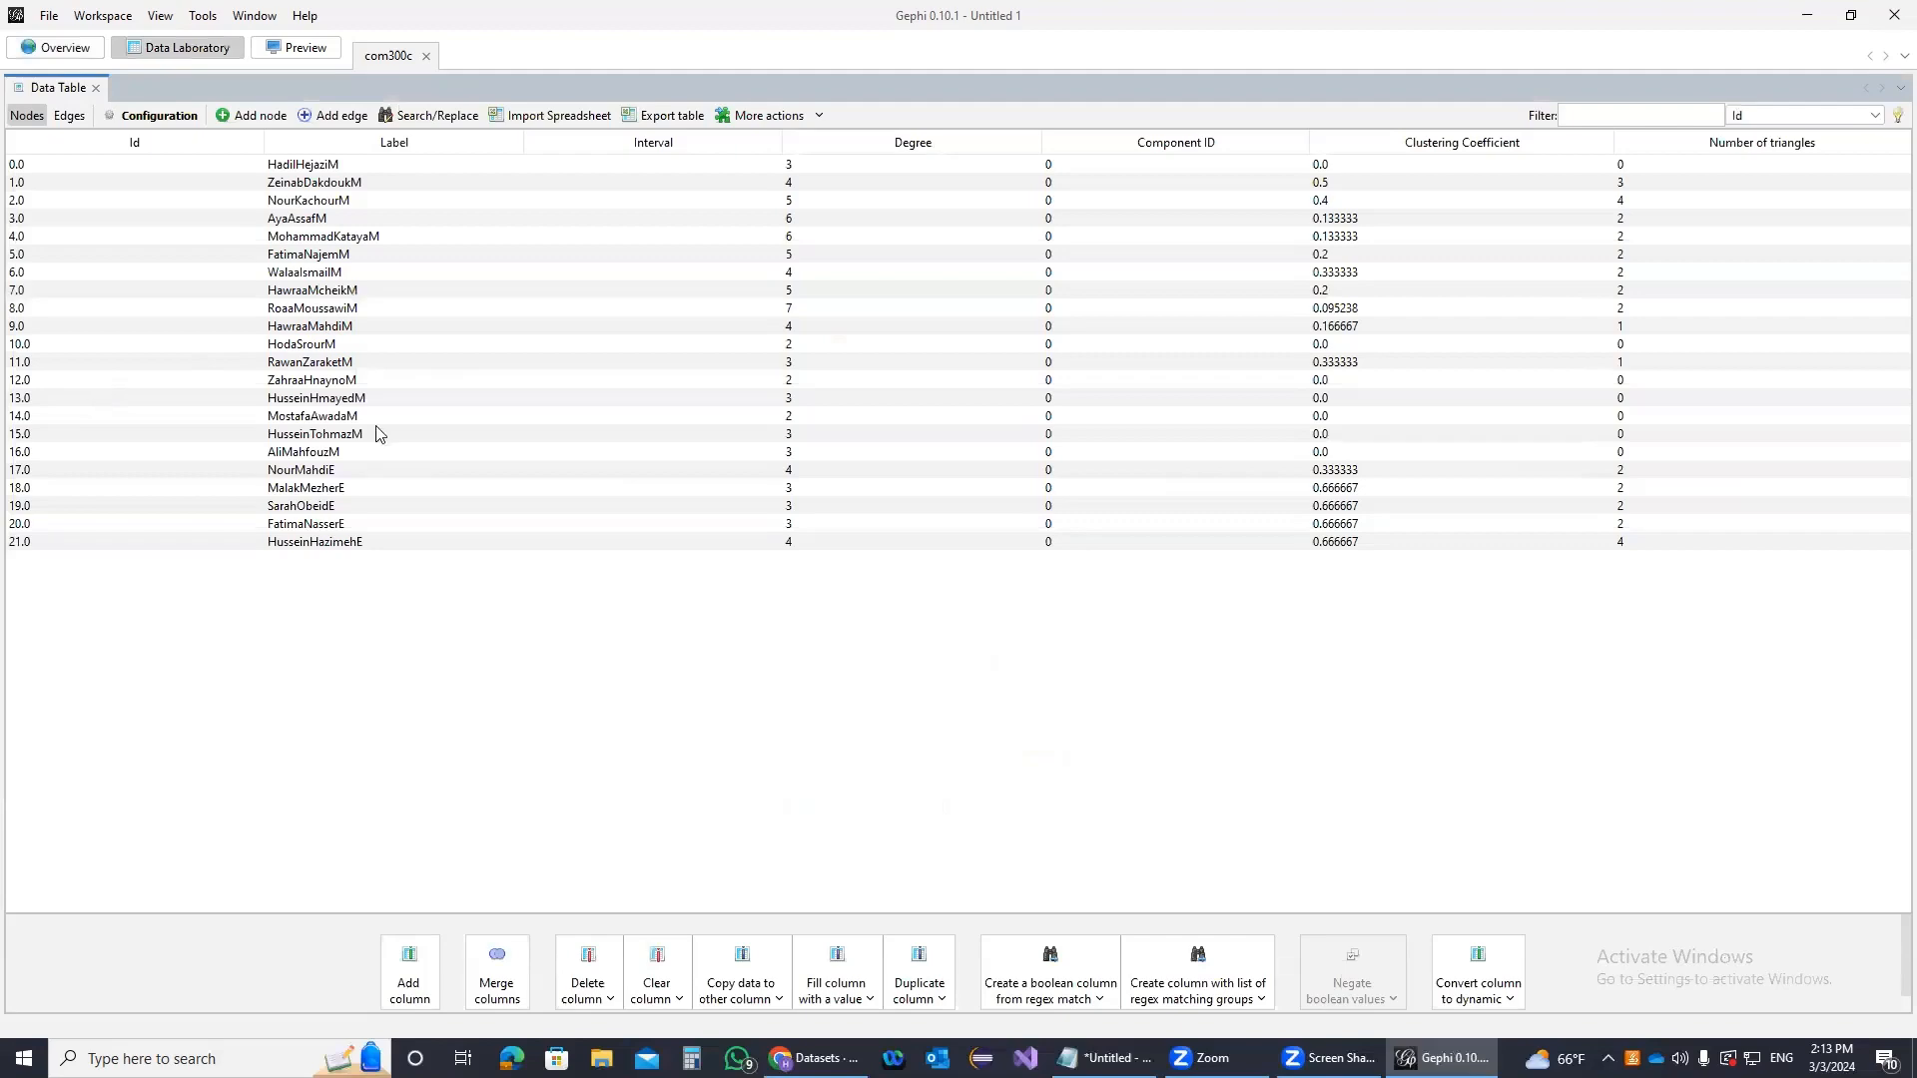
{"action": "left_click", "coordinate": [55, 48]}
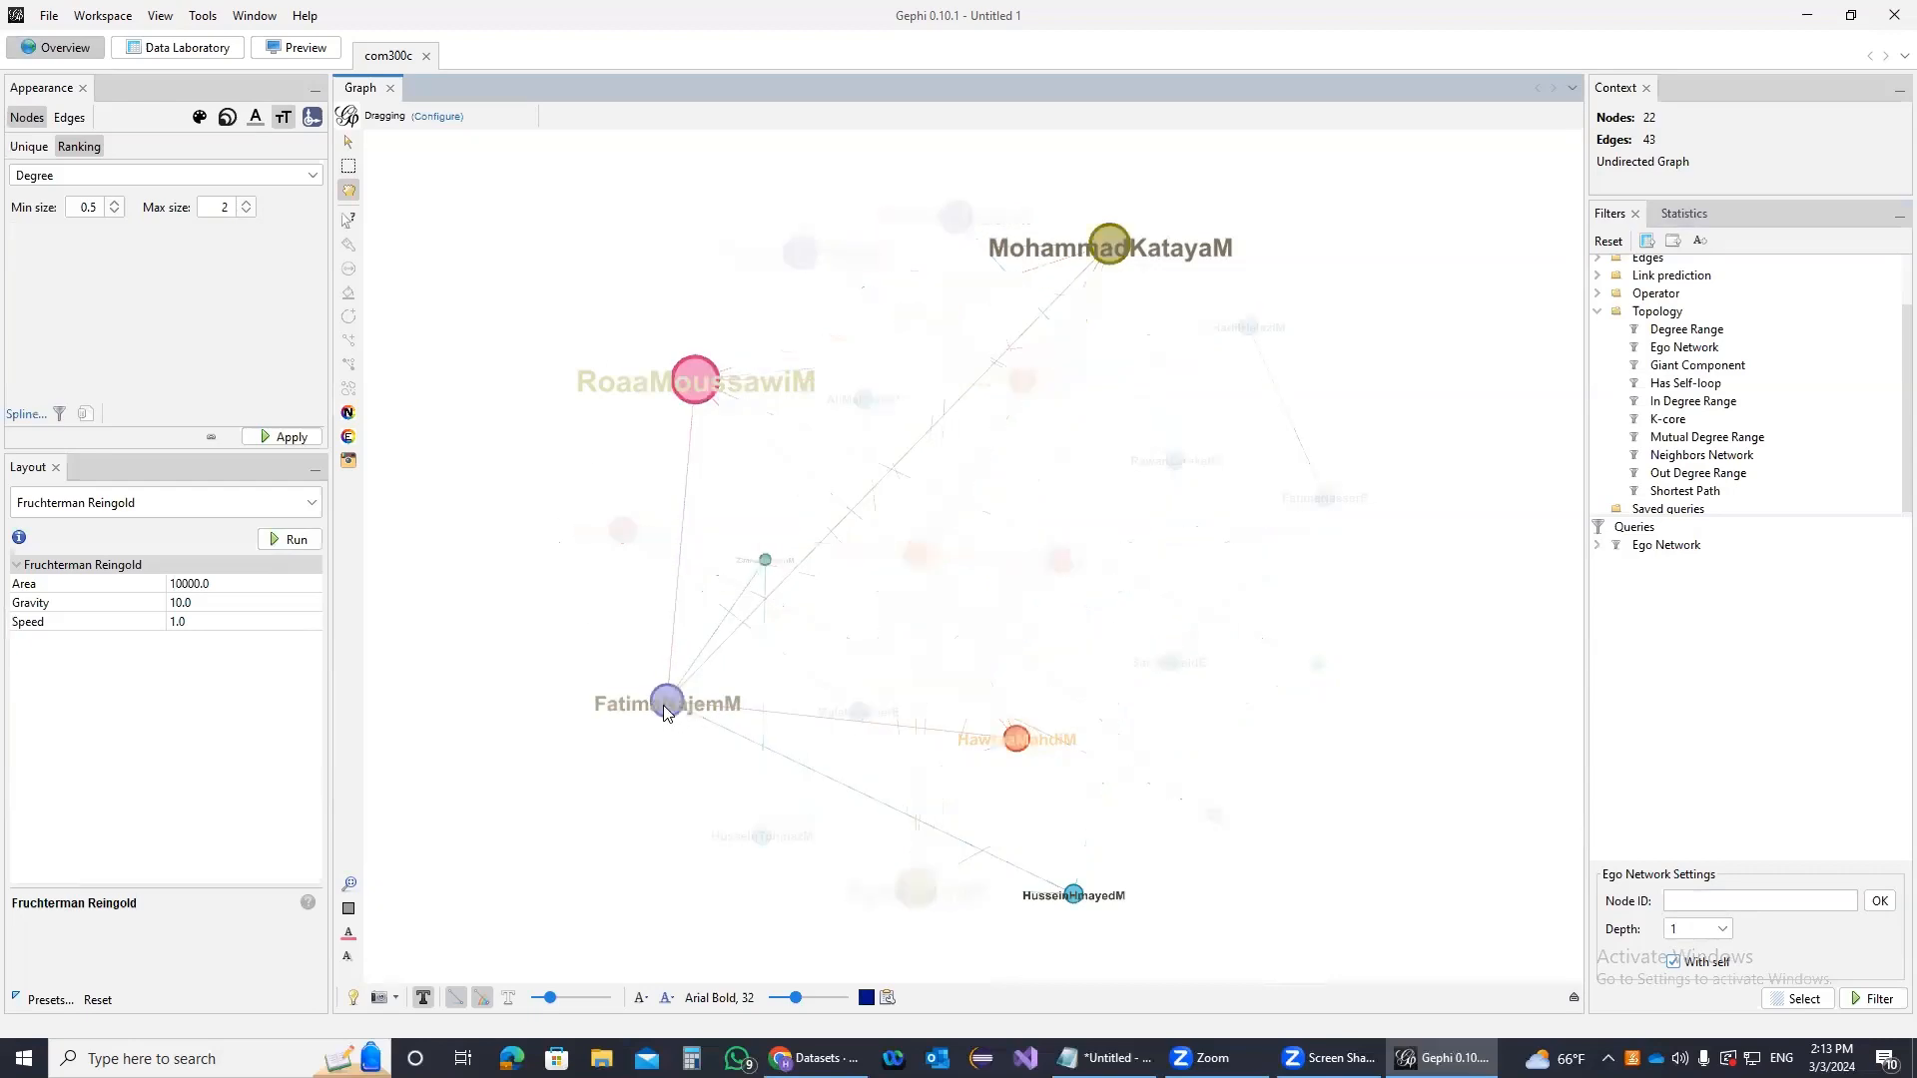
{"action": "left_click", "coordinate": [180, 48]}
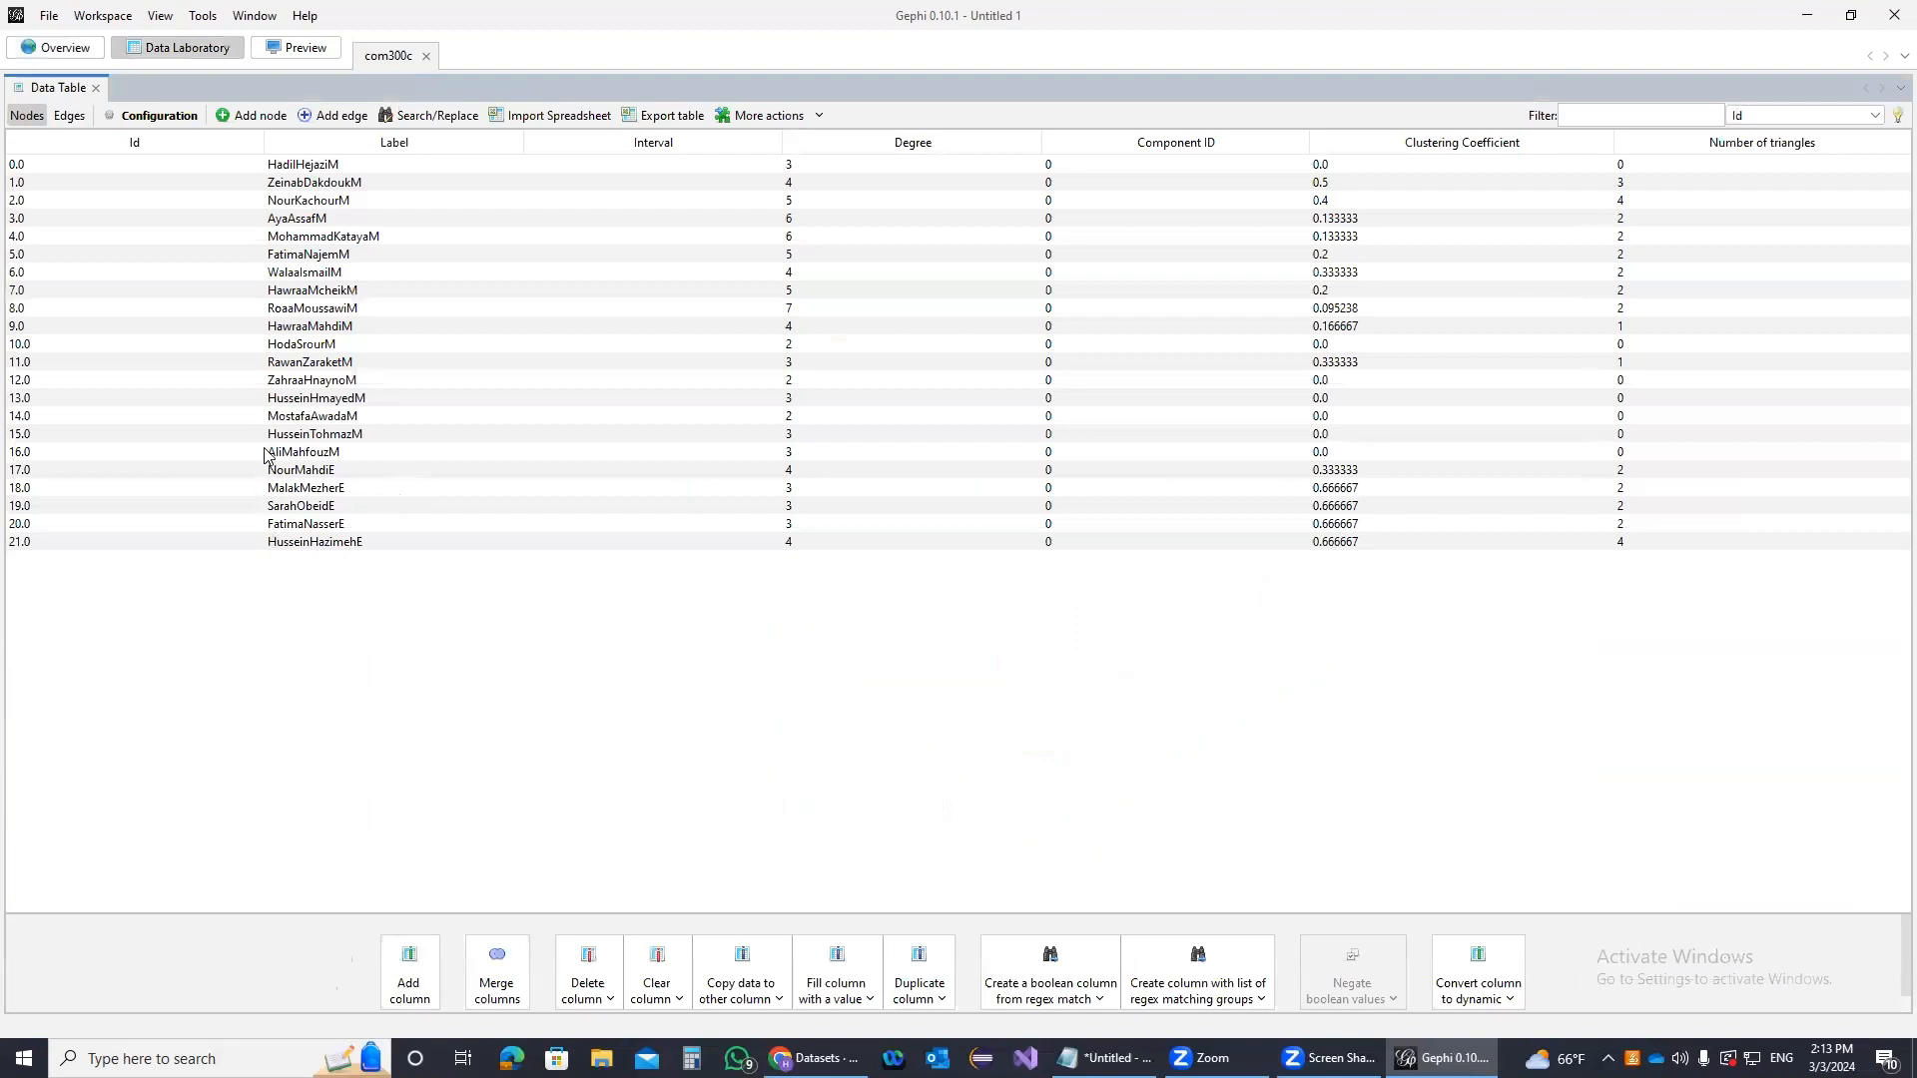
{"action": "left_click", "coordinate": [52, 48]}
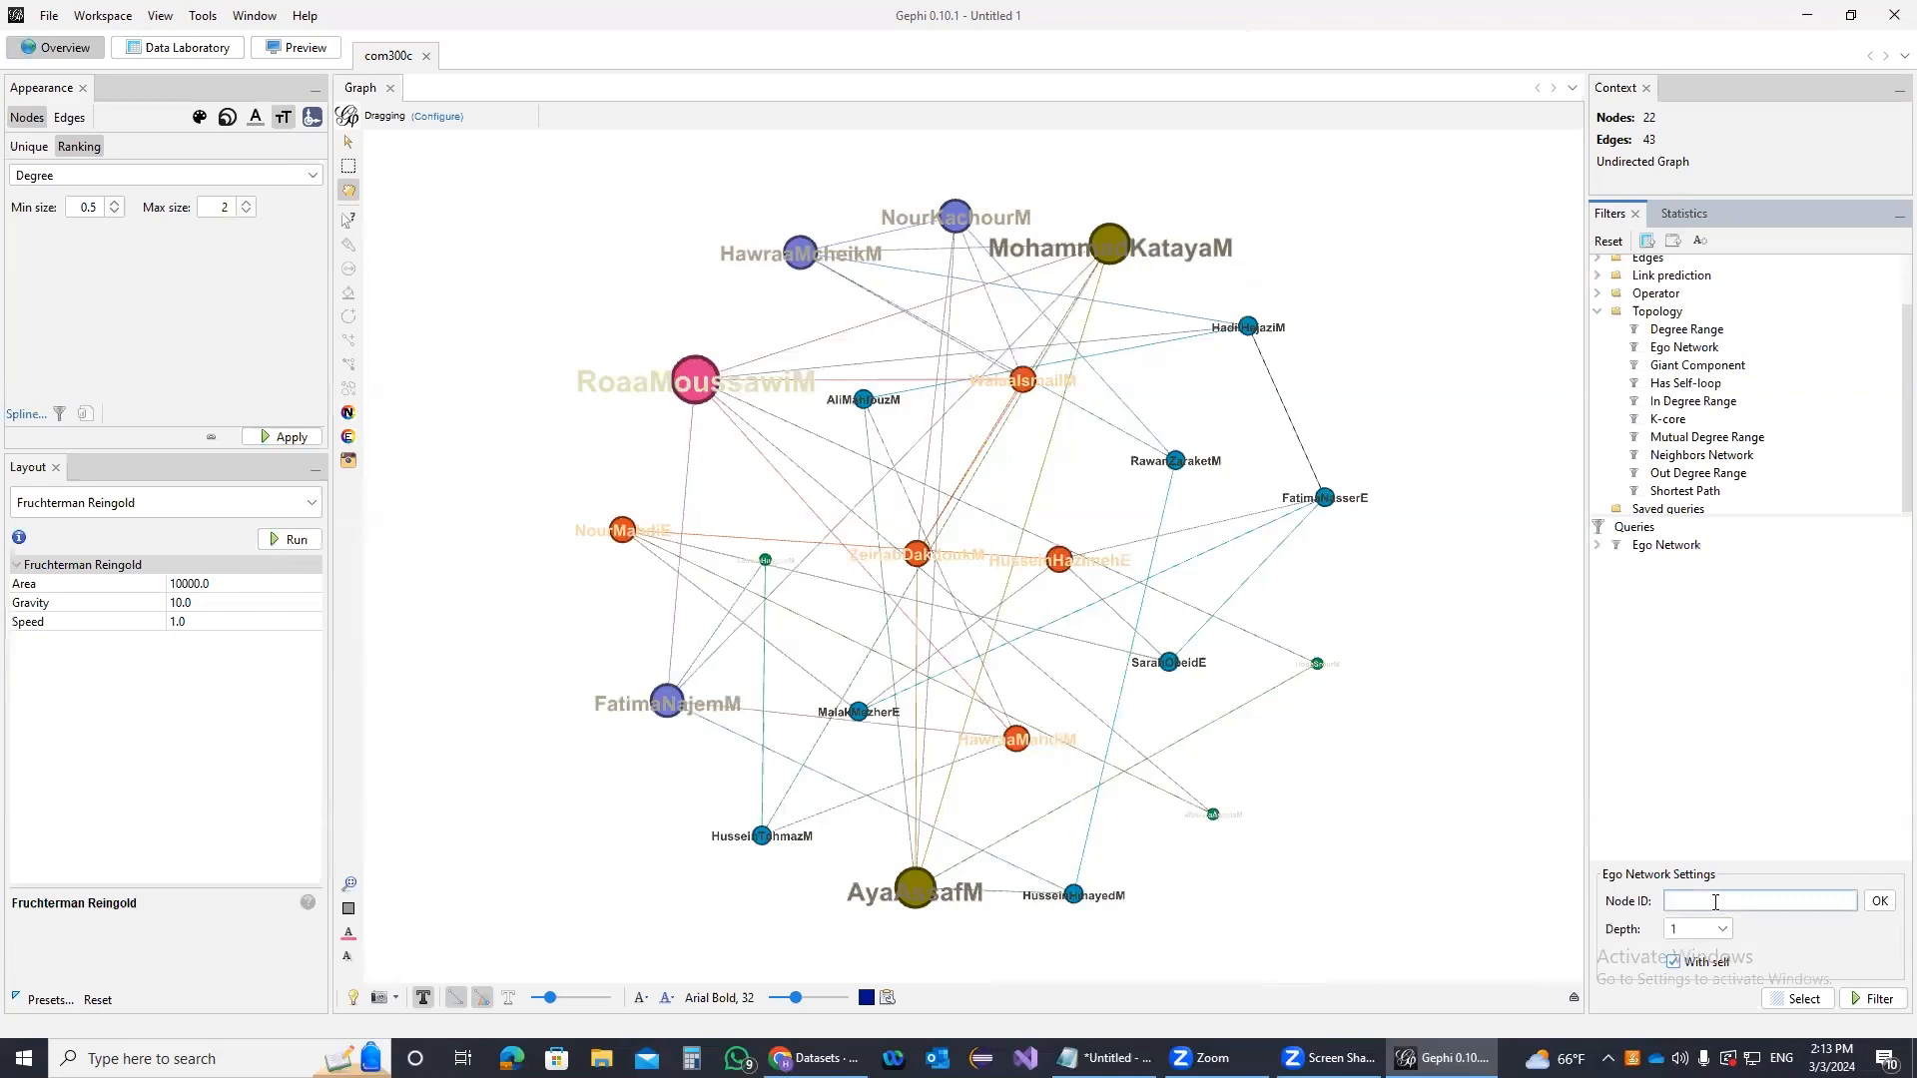
{"action": "left_click", "coordinate": [1879, 901]}
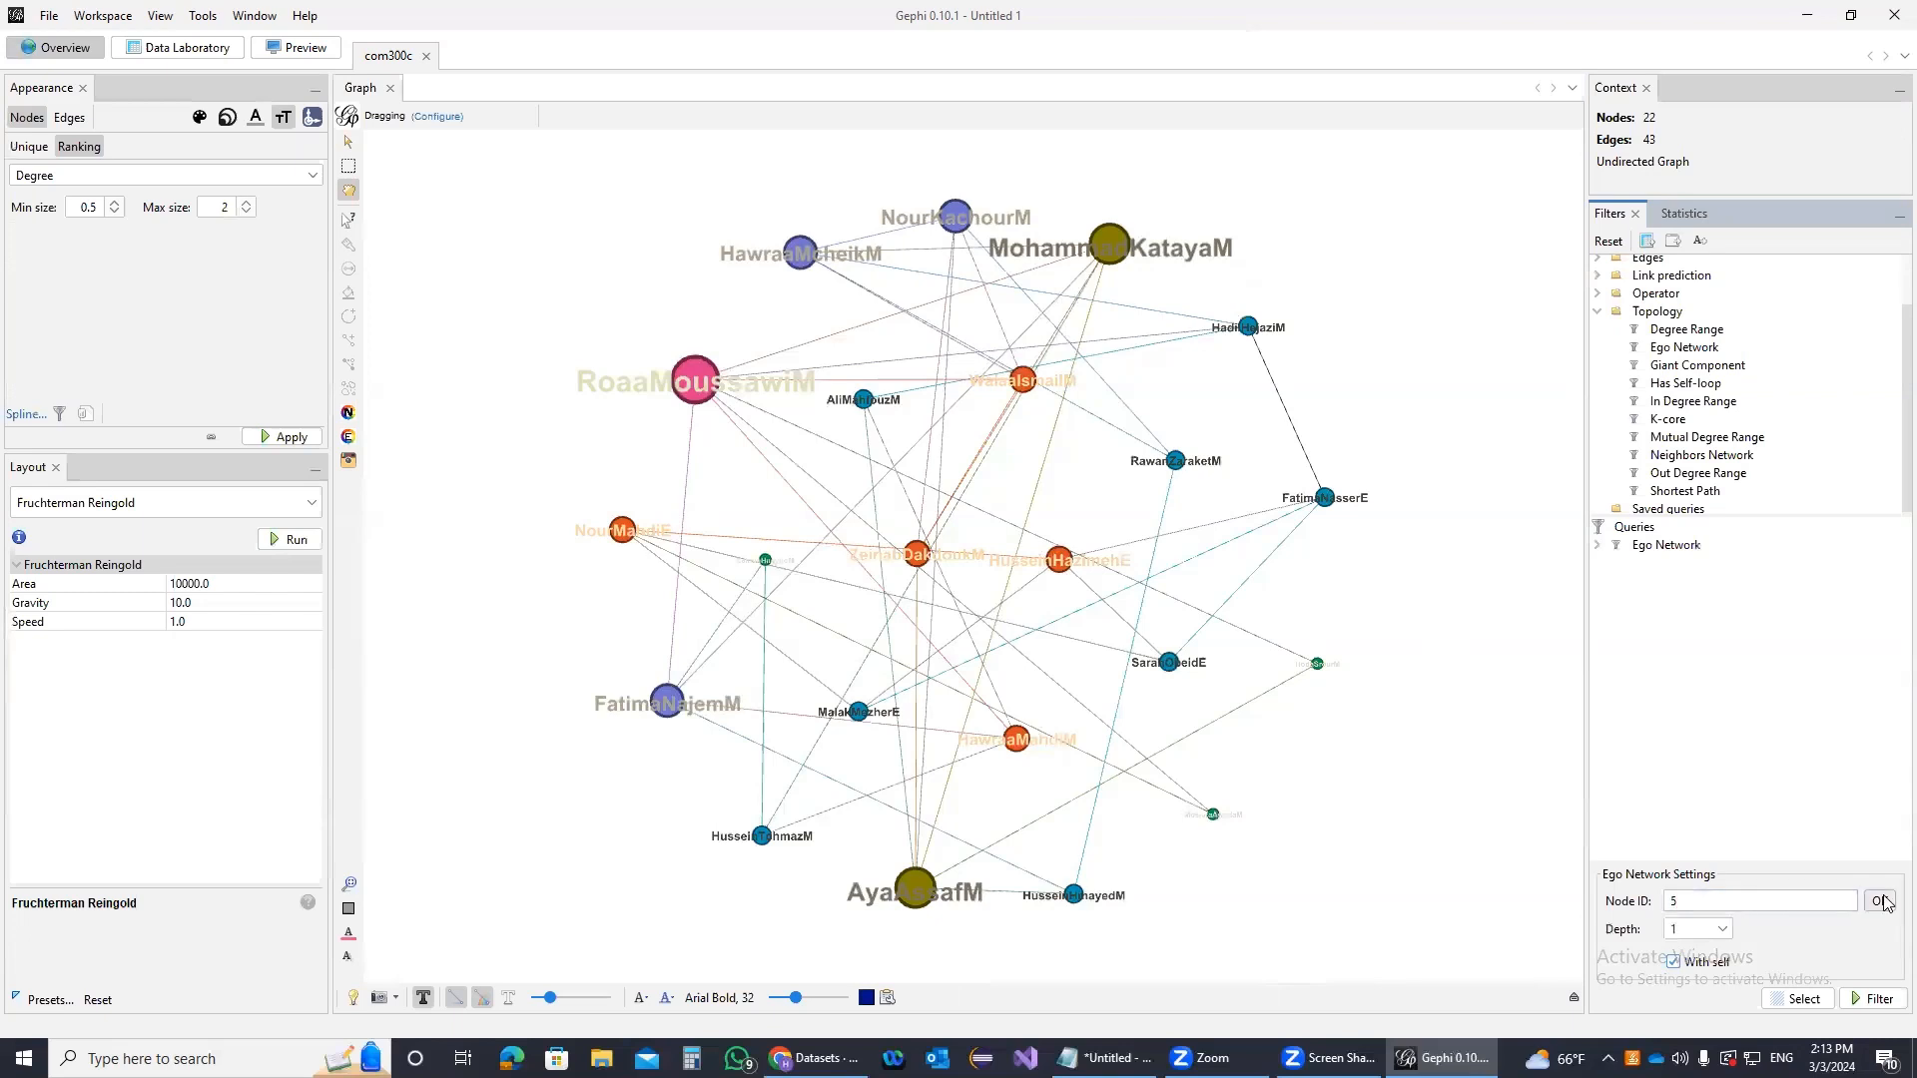
{"action": "left_click", "coordinate": [1872, 998]}
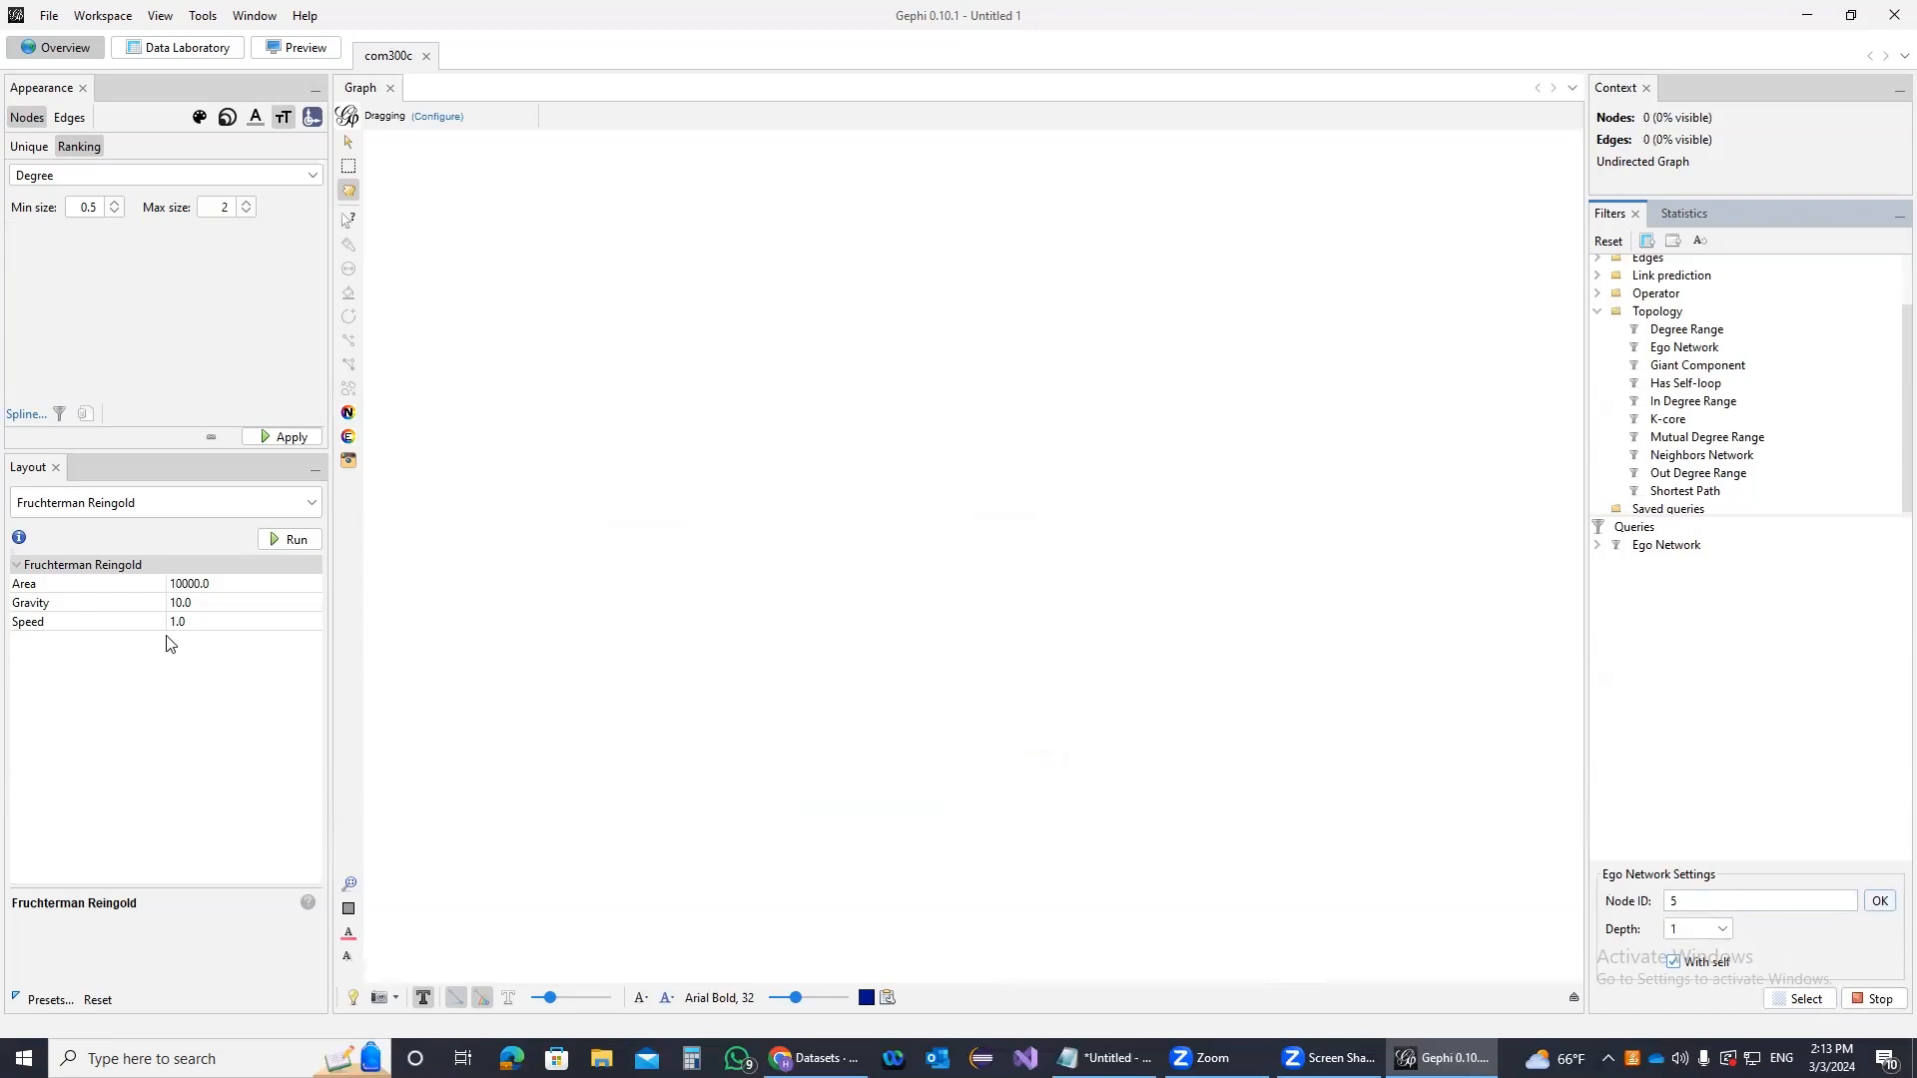
{"action": "left_click", "coordinate": [350, 883]}
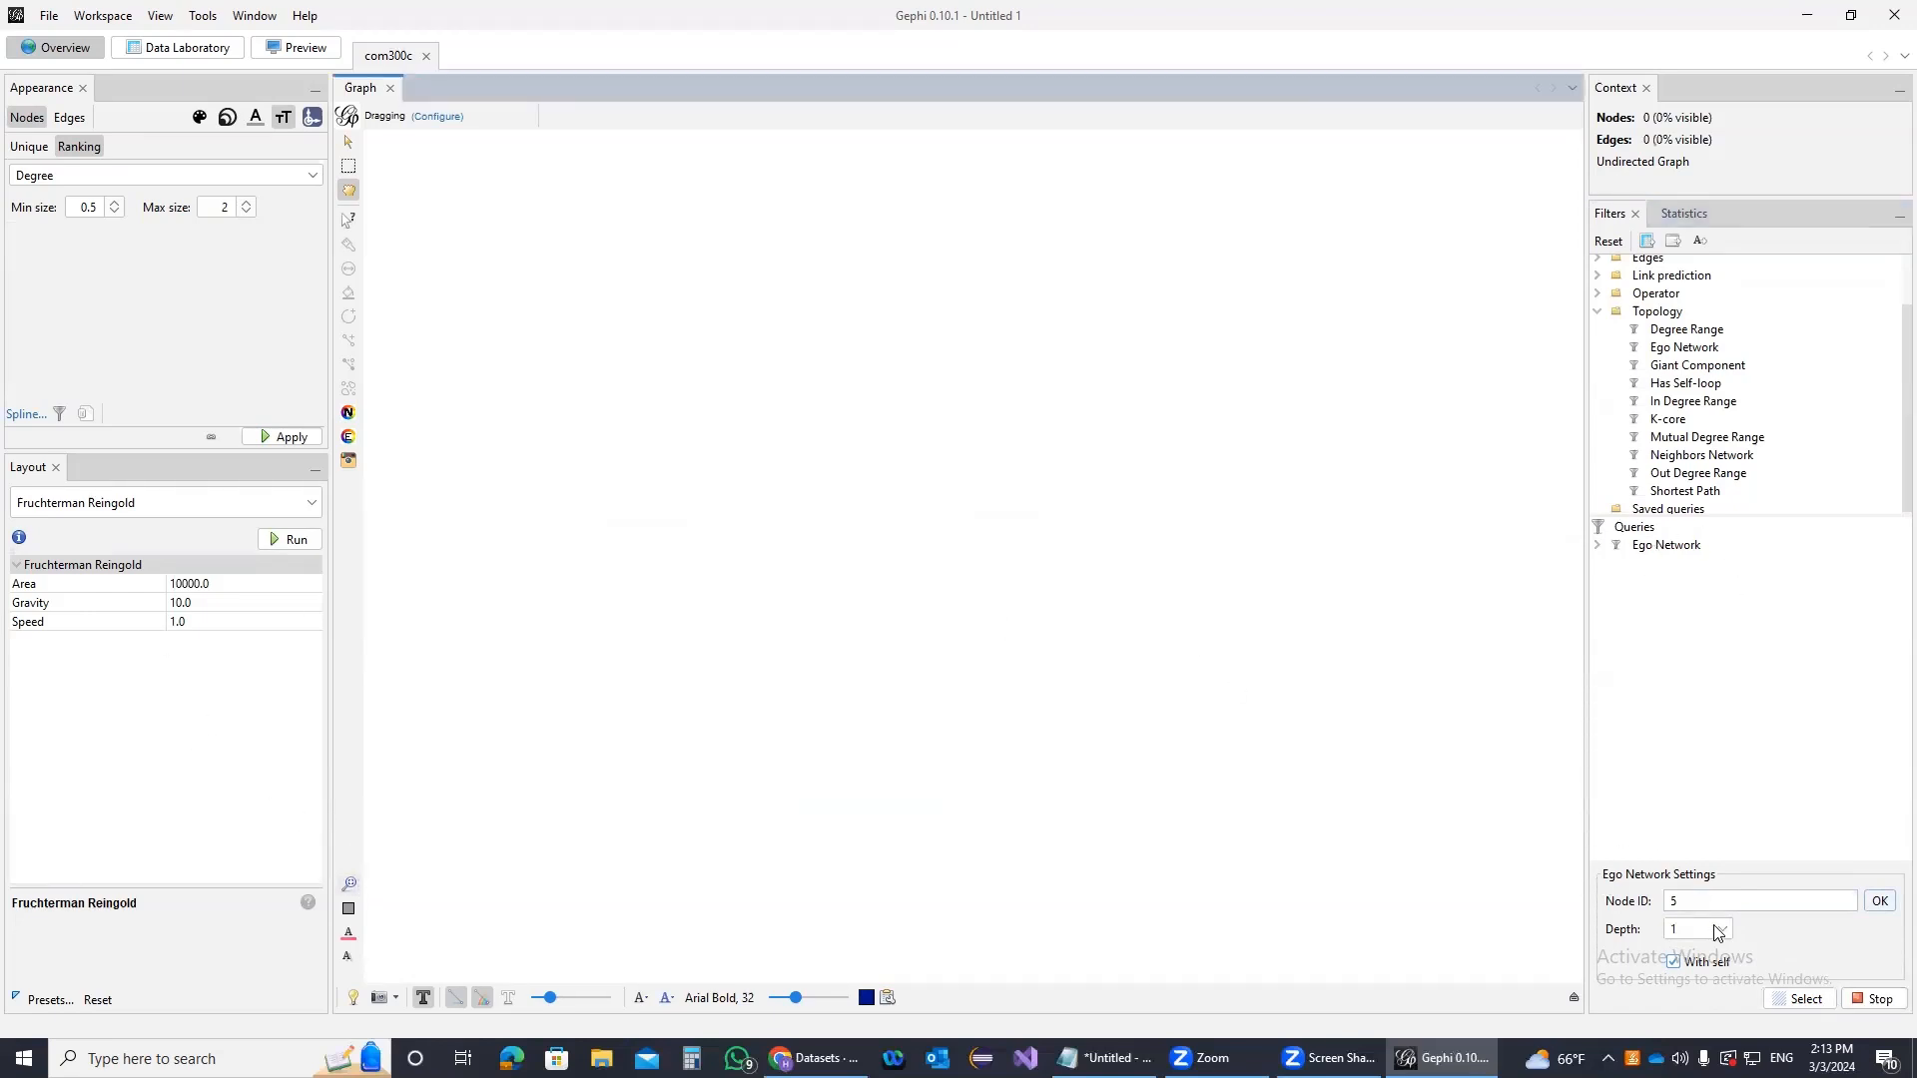
Correct the Ego Network node ID to 5.0 and run the Fruchterman Reingold layout on the filtered graph
{"action": "left_click", "coordinate": [1737, 900]}
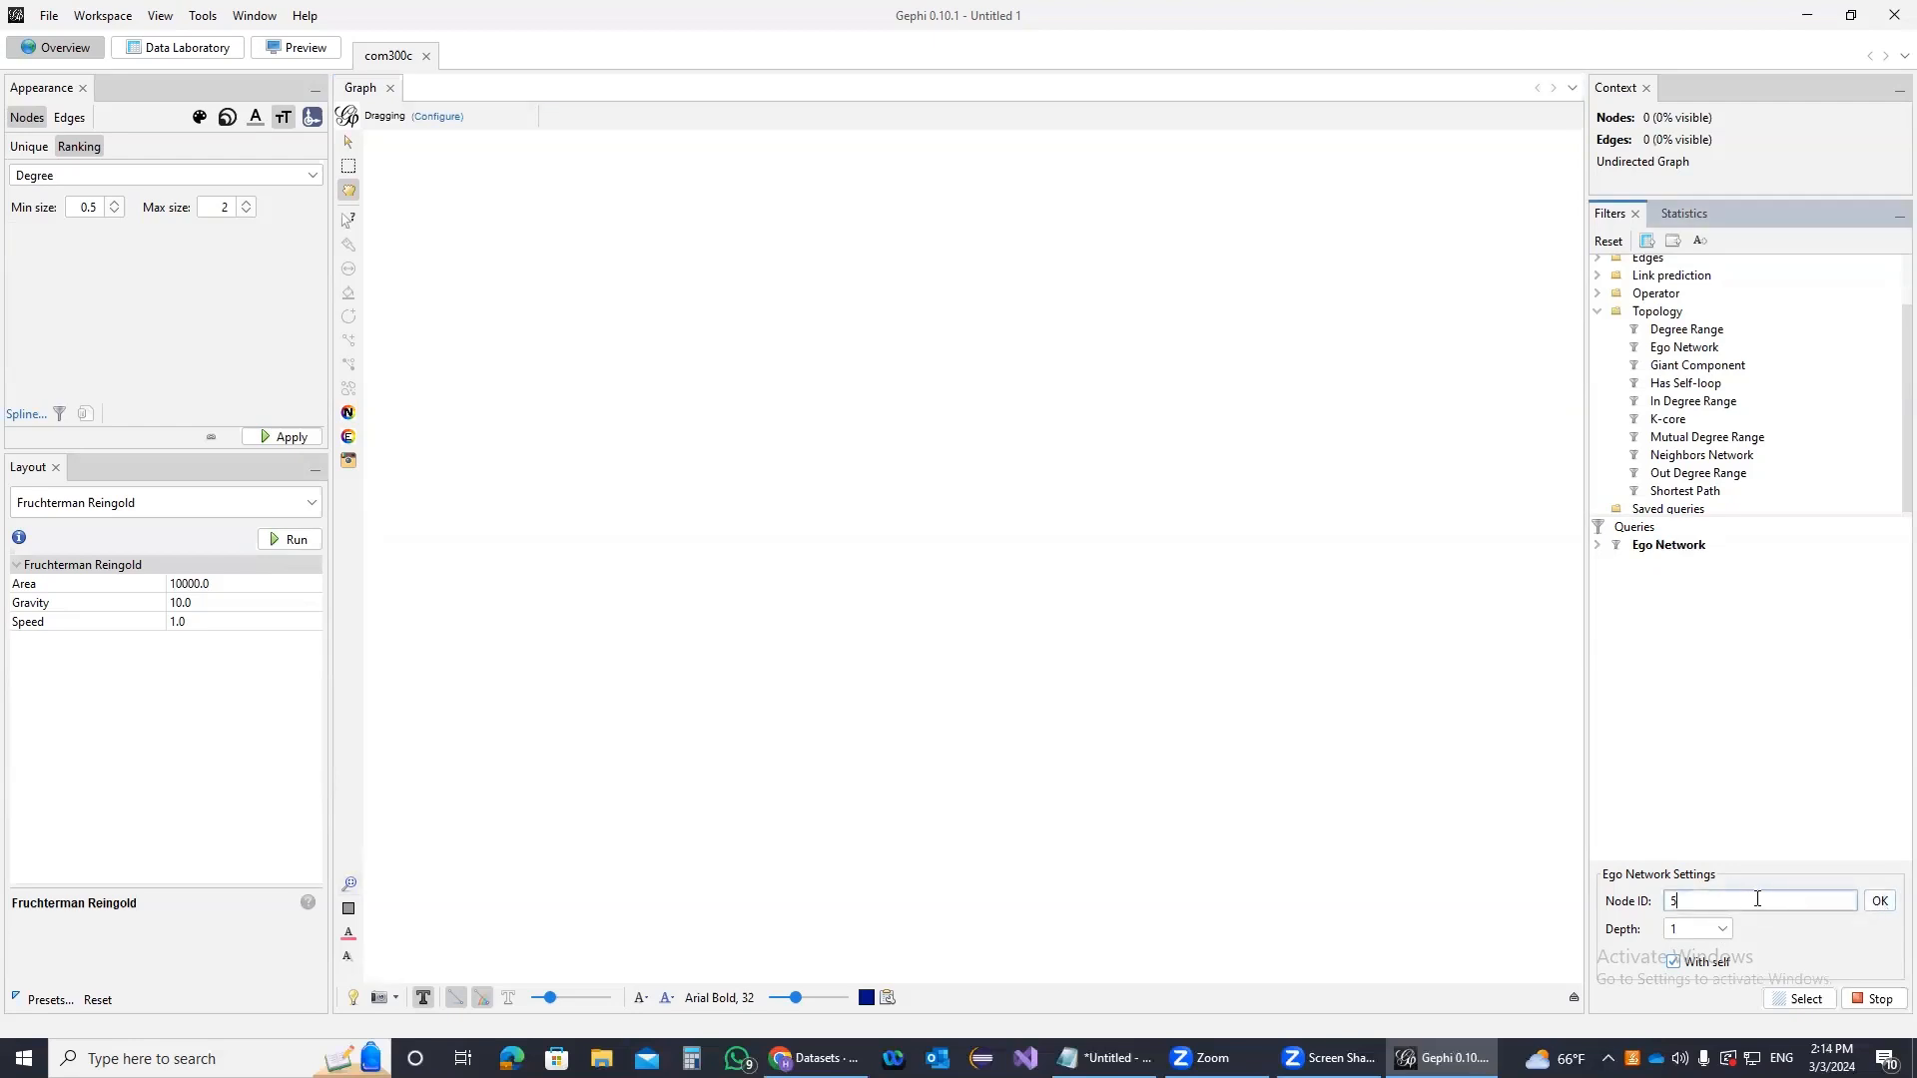
{"action": "left_click", "coordinate": [1879, 900]}
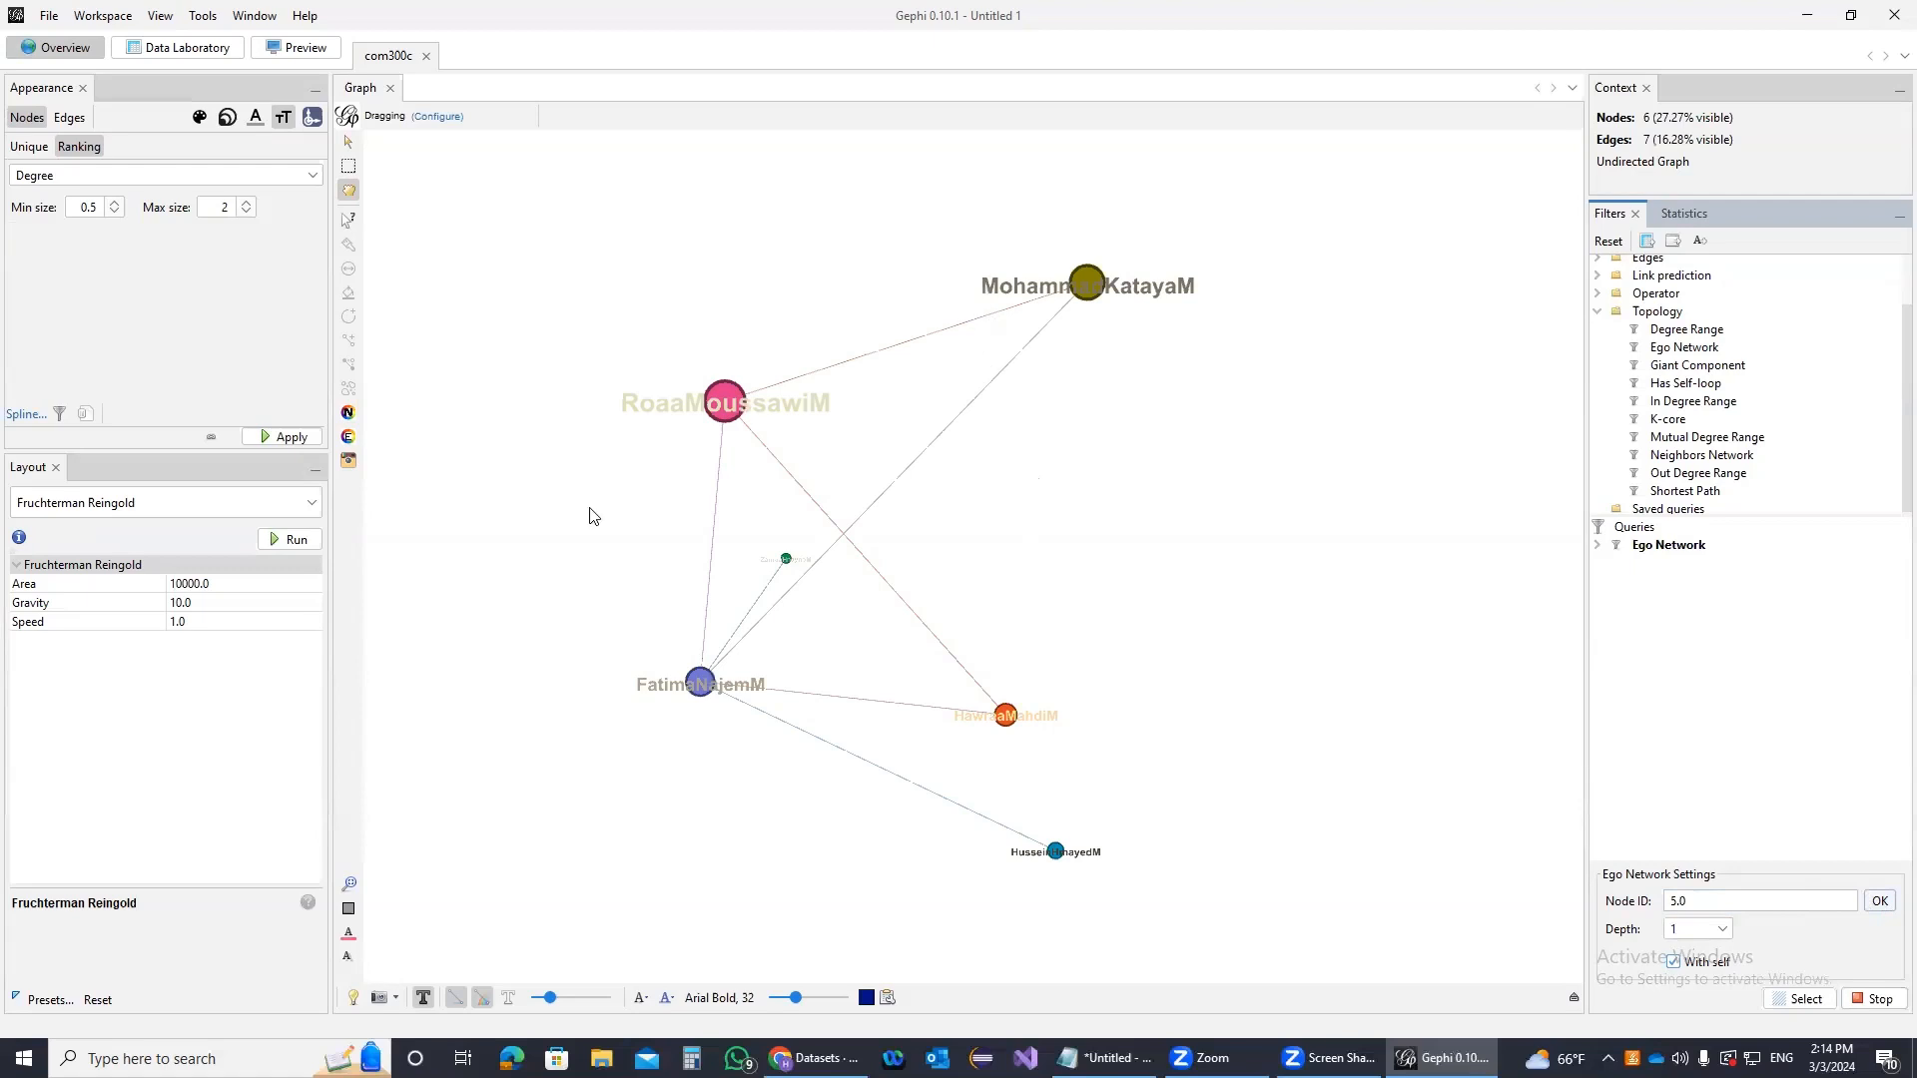
{"action": "left_click", "coordinate": [295, 544]}
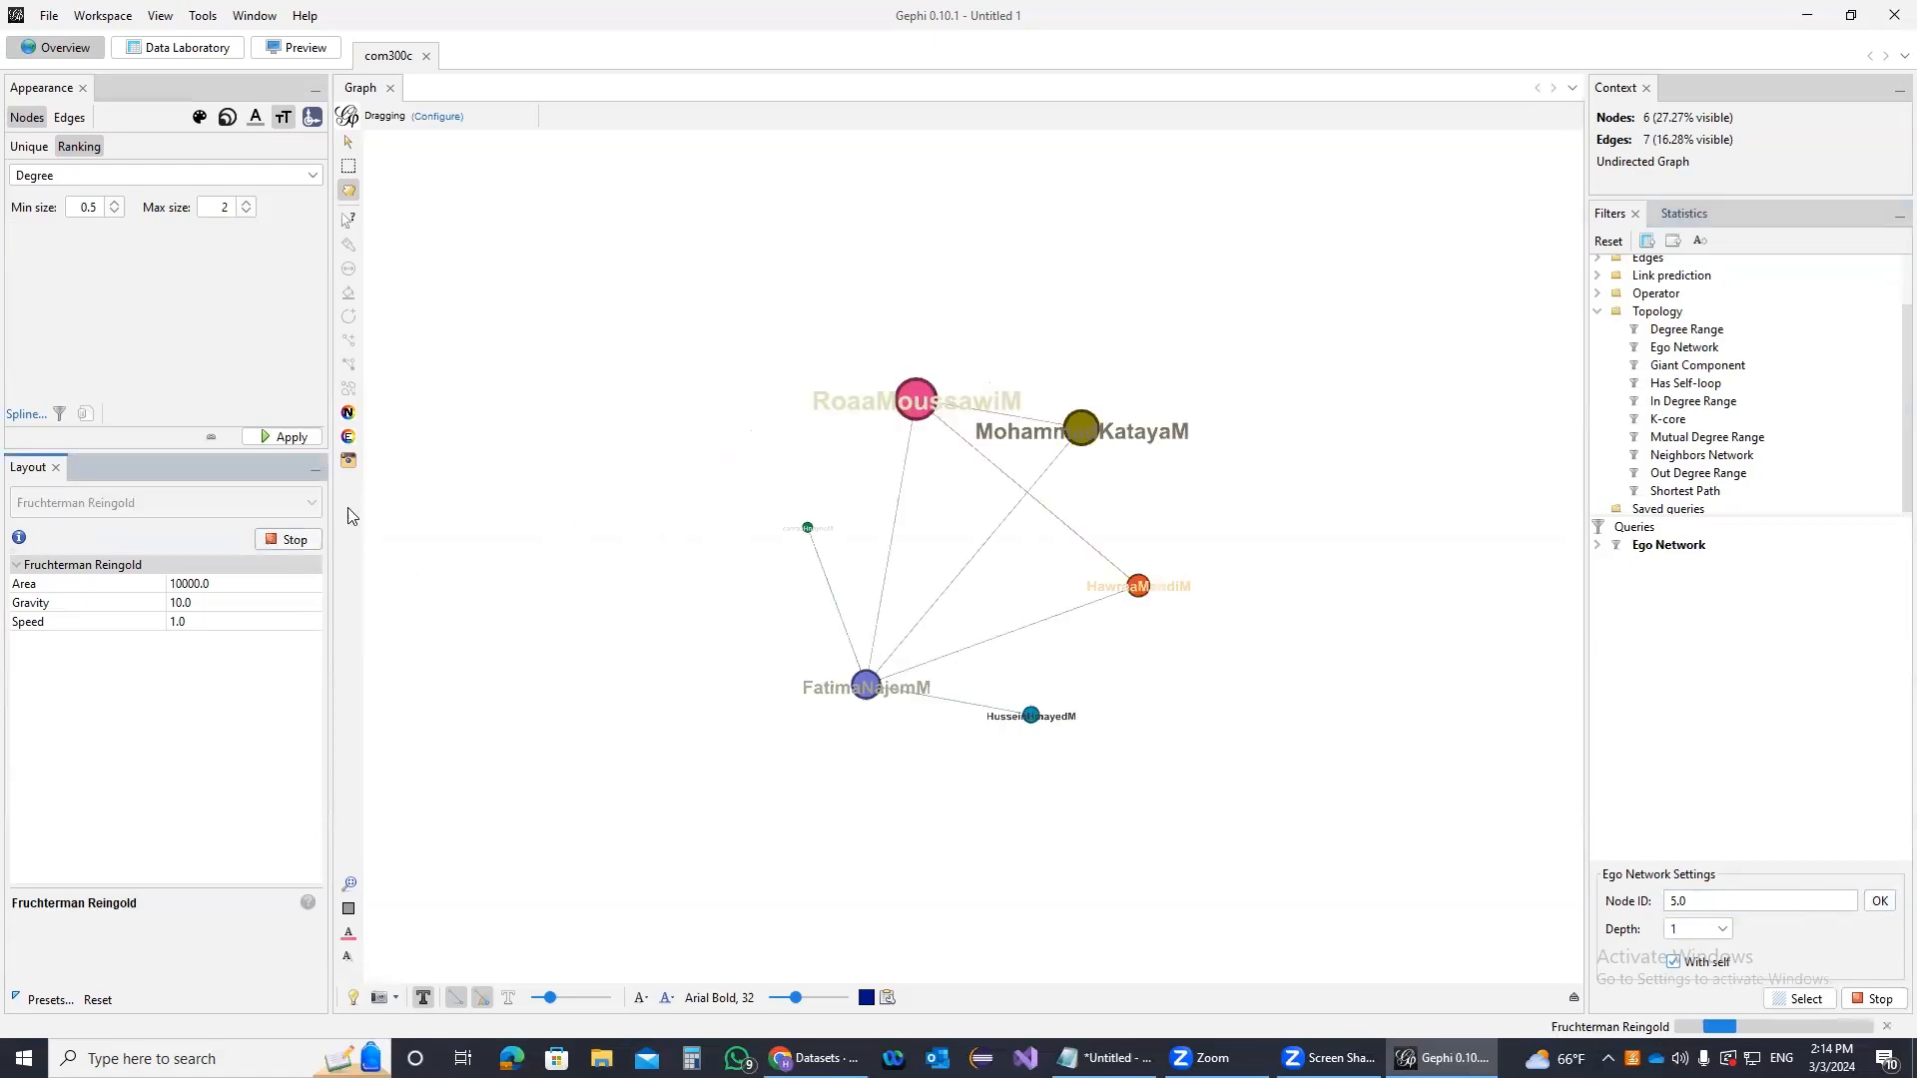
{"action": "left_click", "coordinate": [294, 544]}
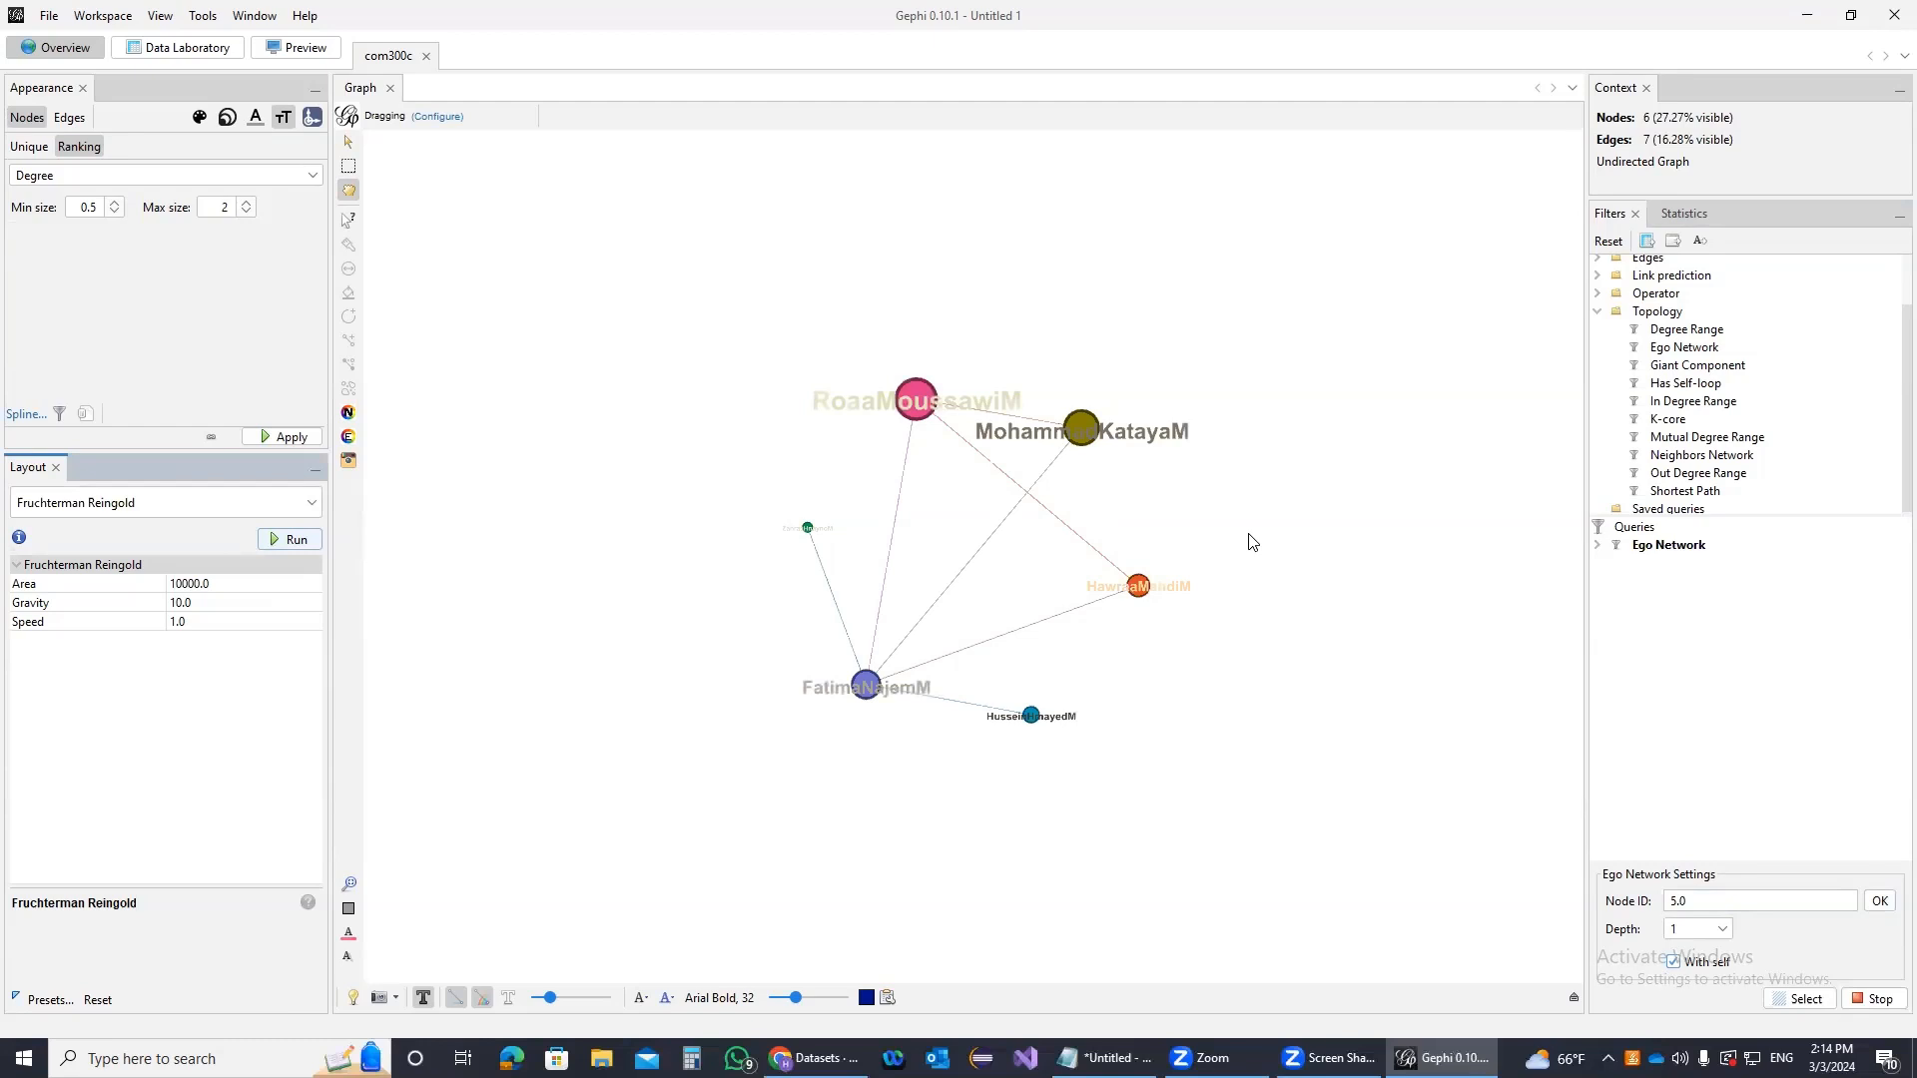
Turn the With self option off and on to compare node 5.0's ego network with and without its central node
{"action": "left_click", "coordinate": [1670, 963]}
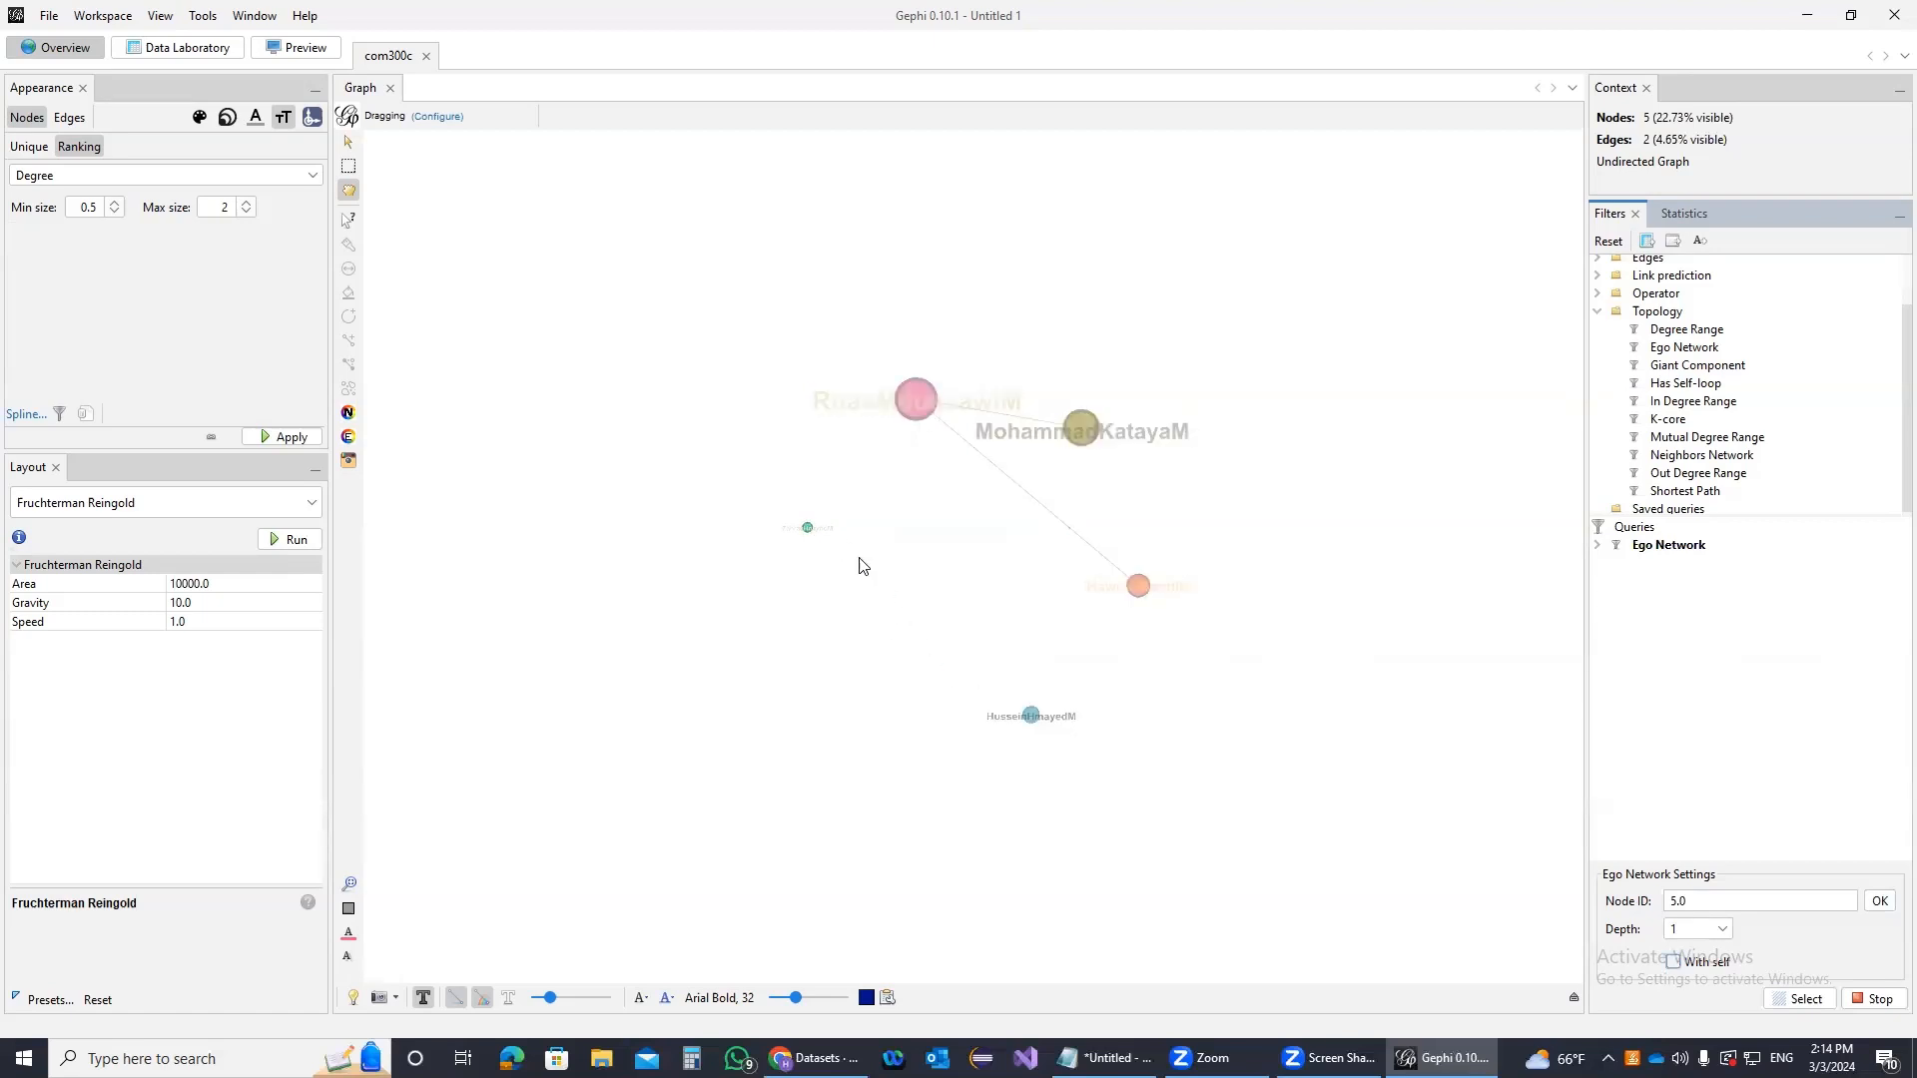
{"action": "left_click", "coordinate": [1674, 962]}
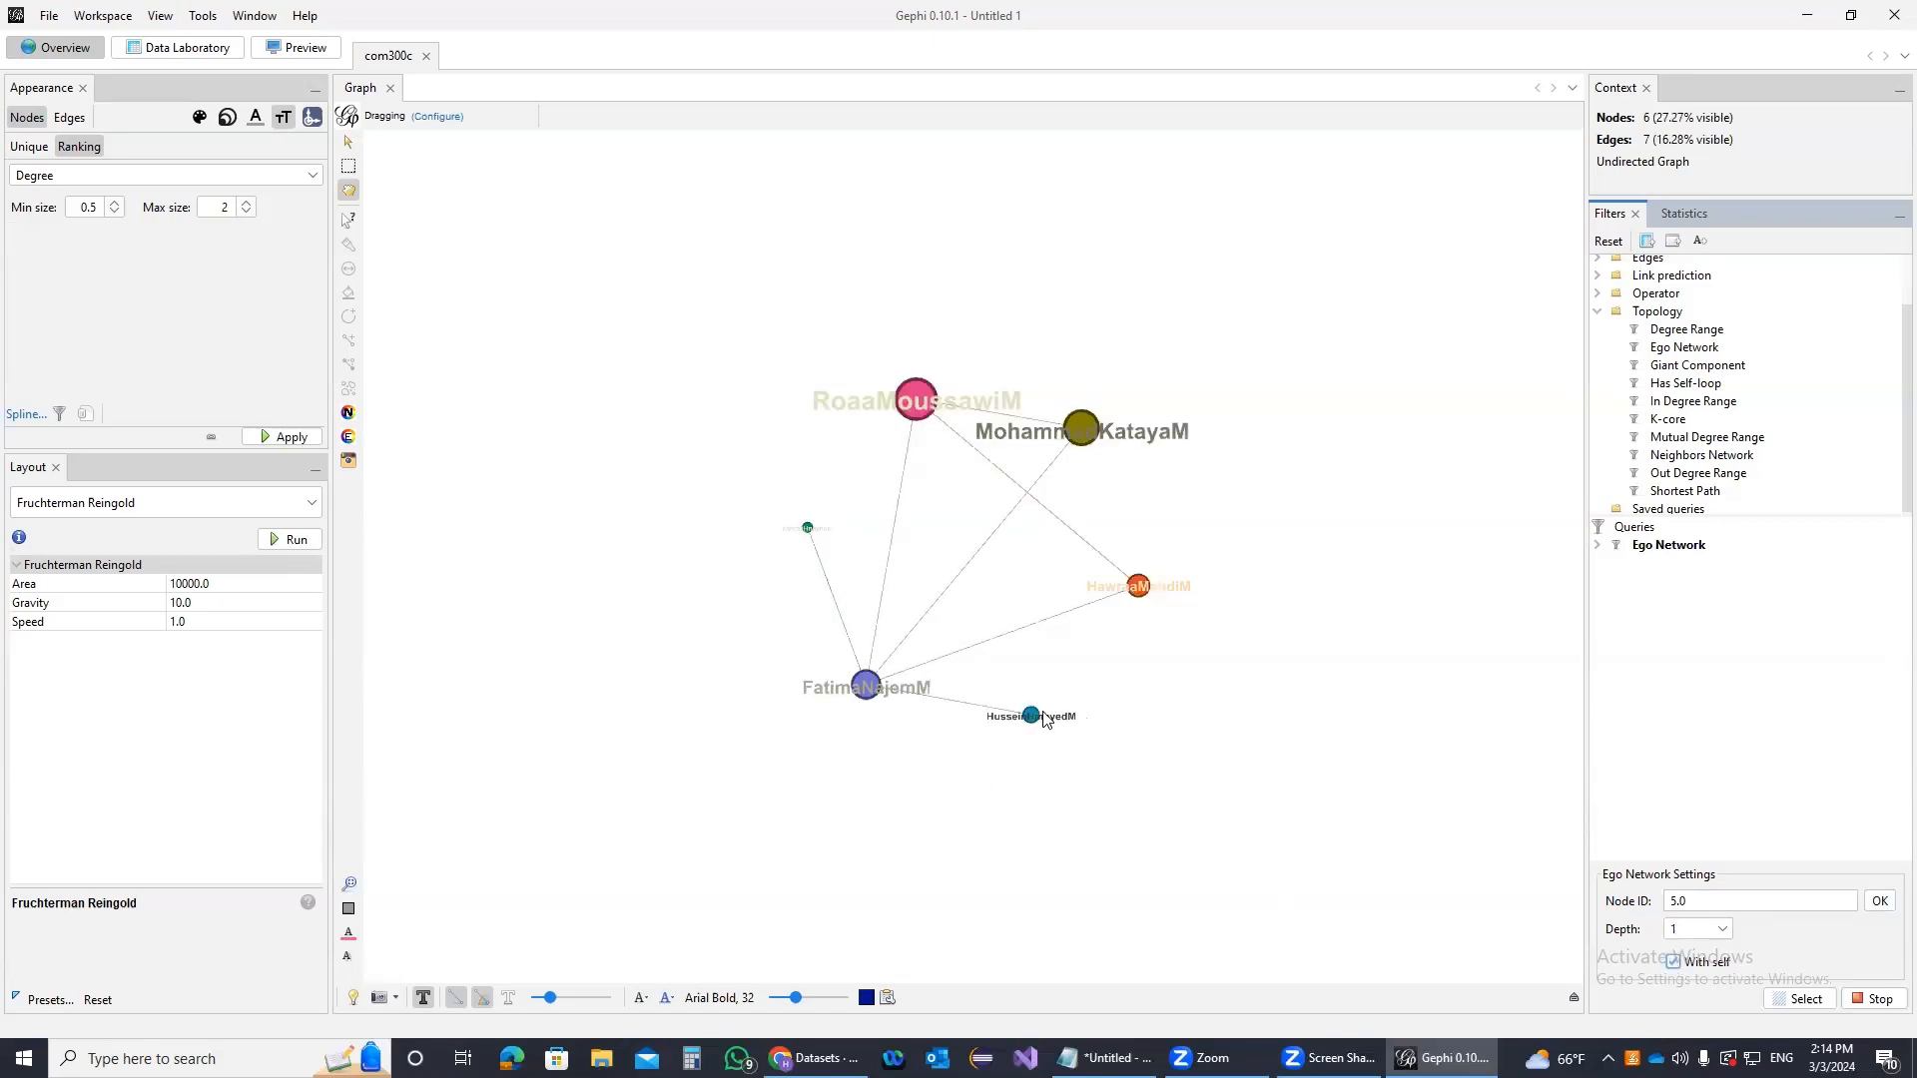
{"action": "left_click", "coordinate": [1674, 963]}
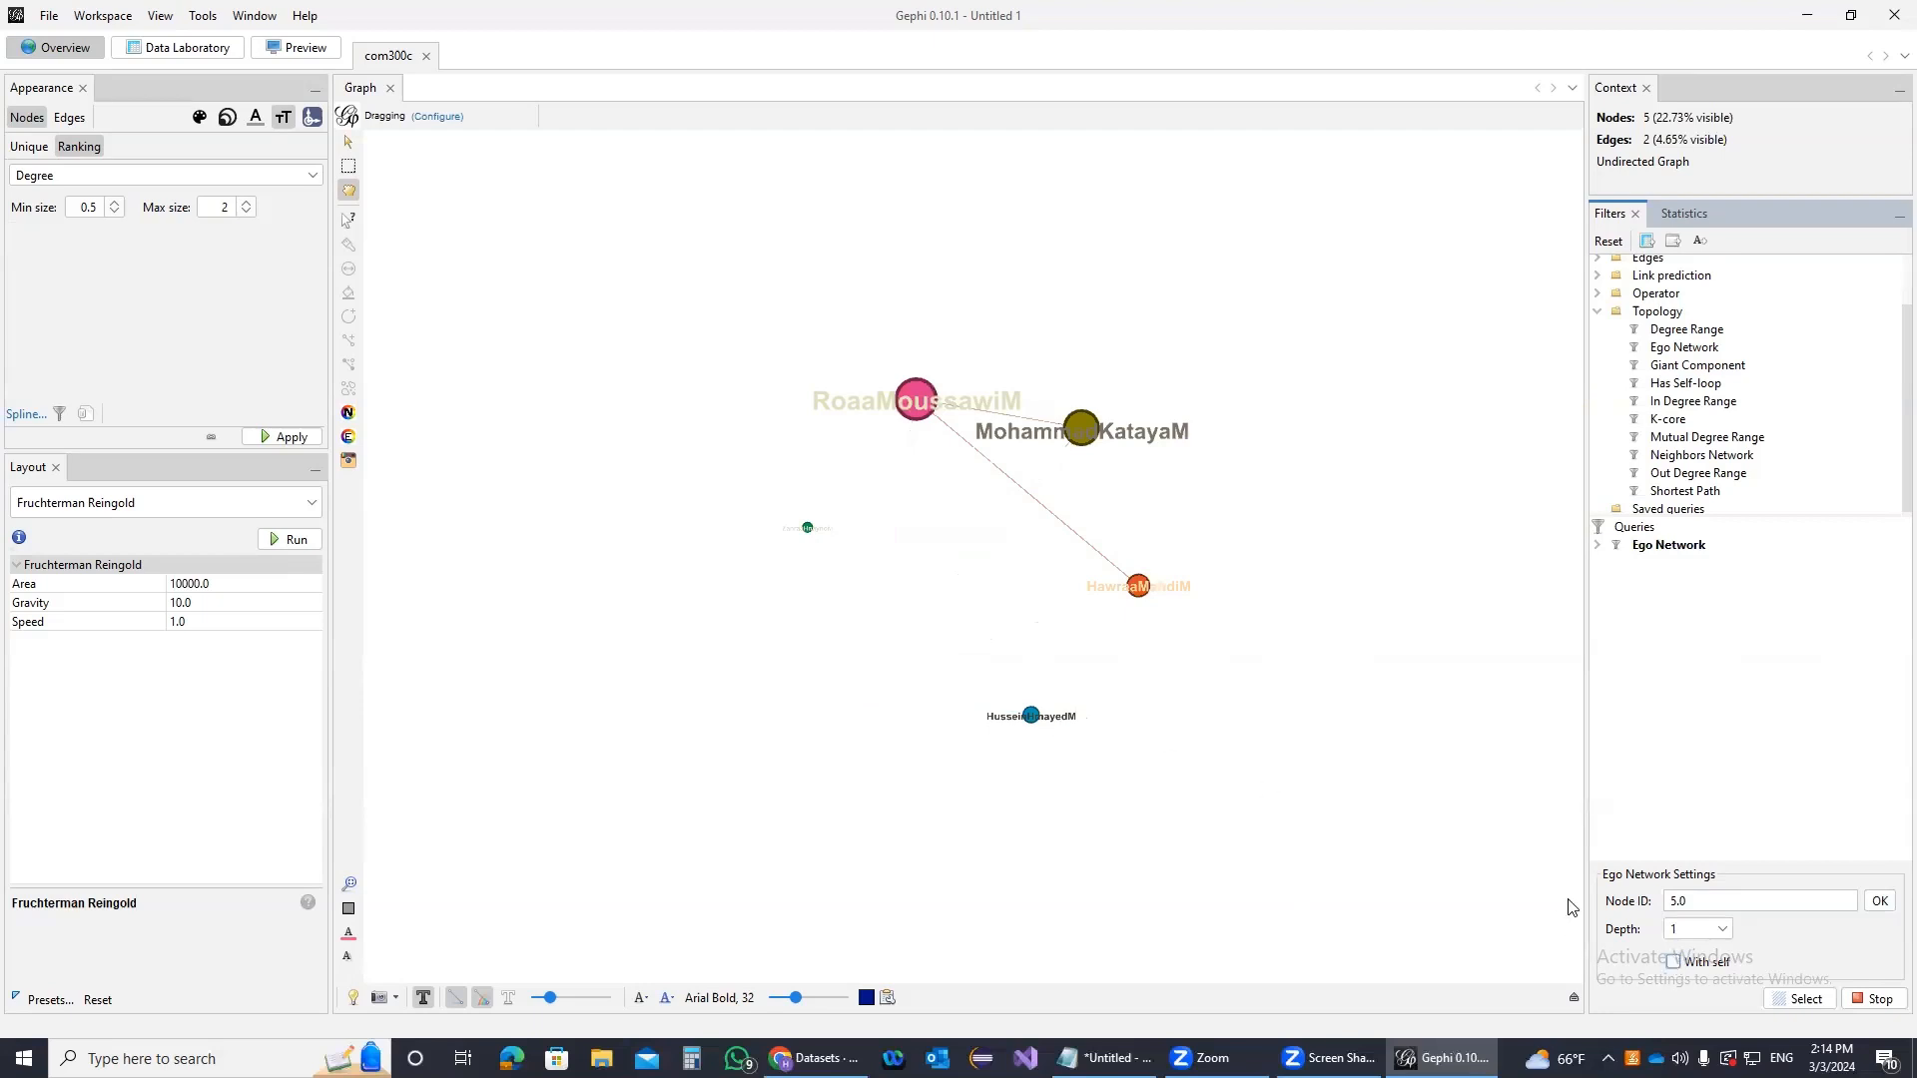
{"action": "left_click", "coordinate": [1676, 962]}
Set the Ego Network node ID to 1.0 and run the Fruchterman Reingold layout on the result
{"action": "double_click", "coordinate": [1687, 900]}
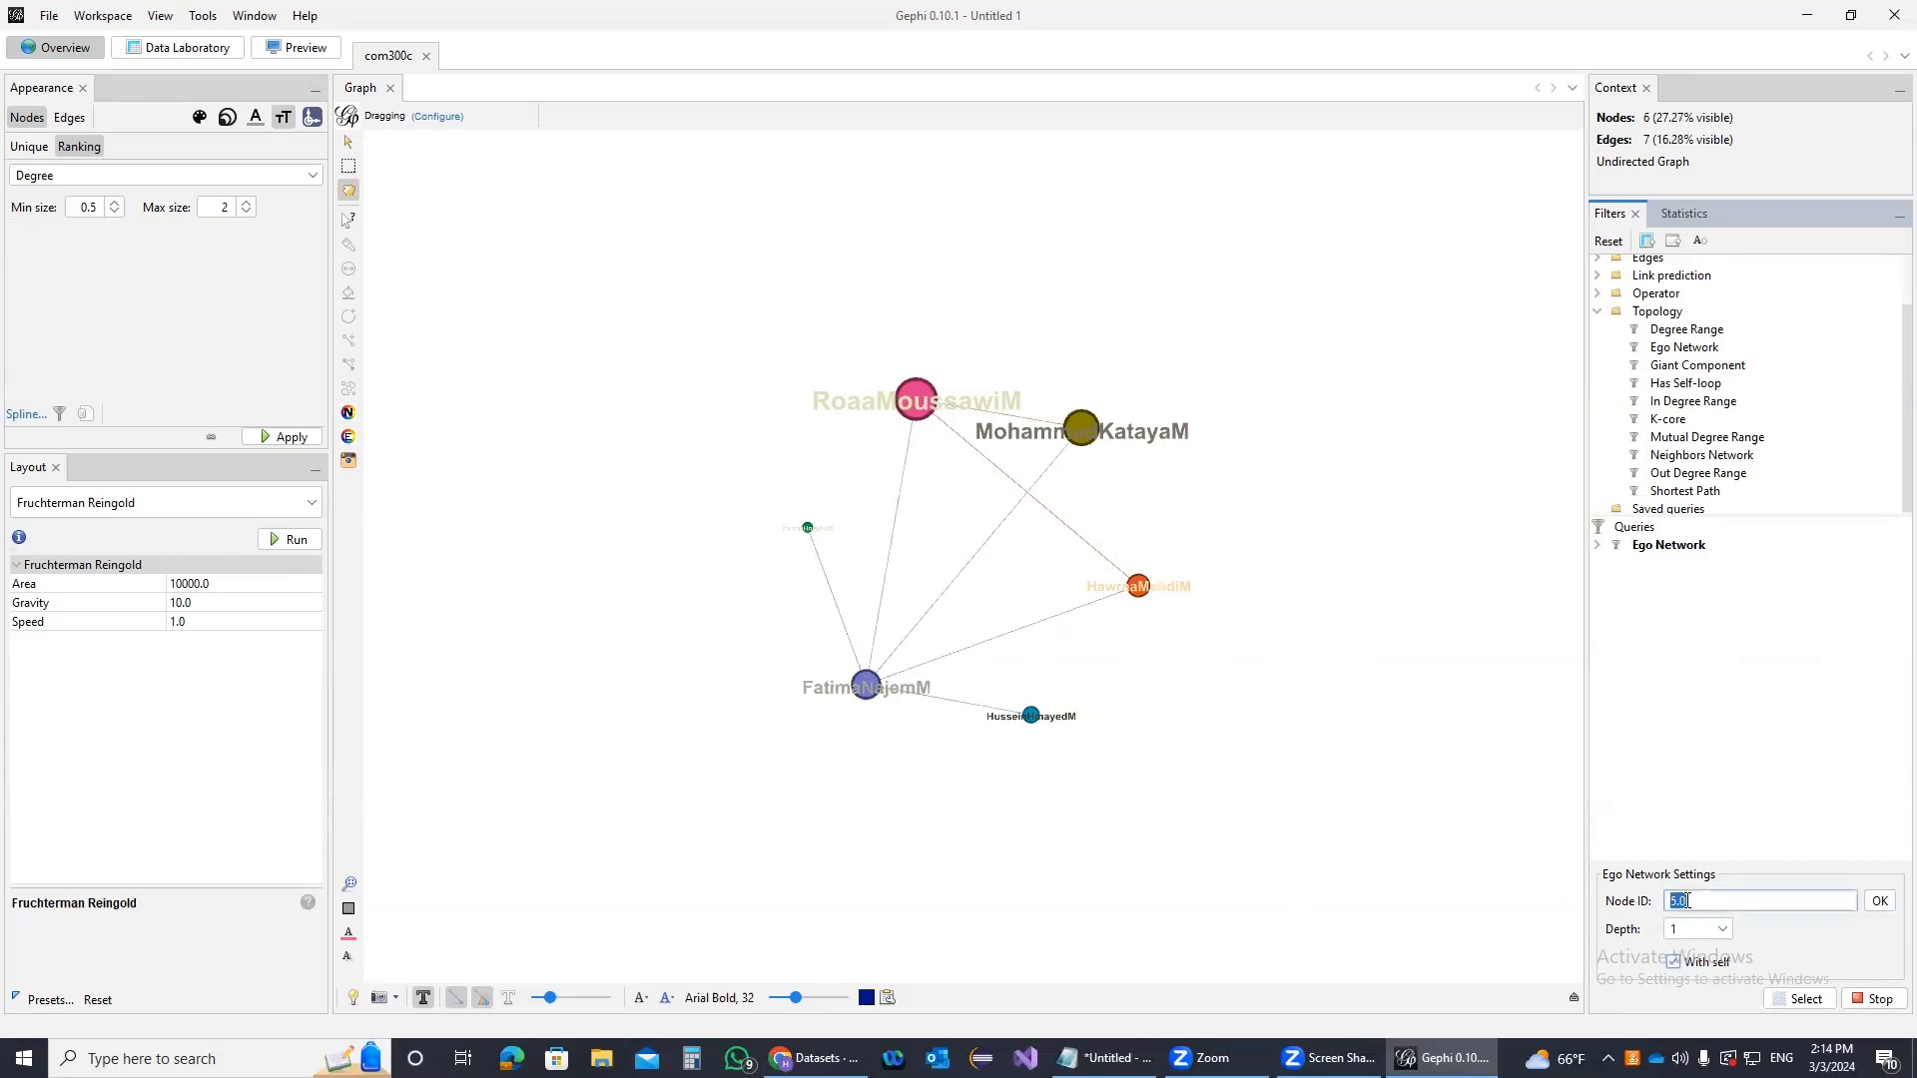
{"action": "type", "text": "1"}
{"action": "left_click", "coordinate": [1878, 902]}
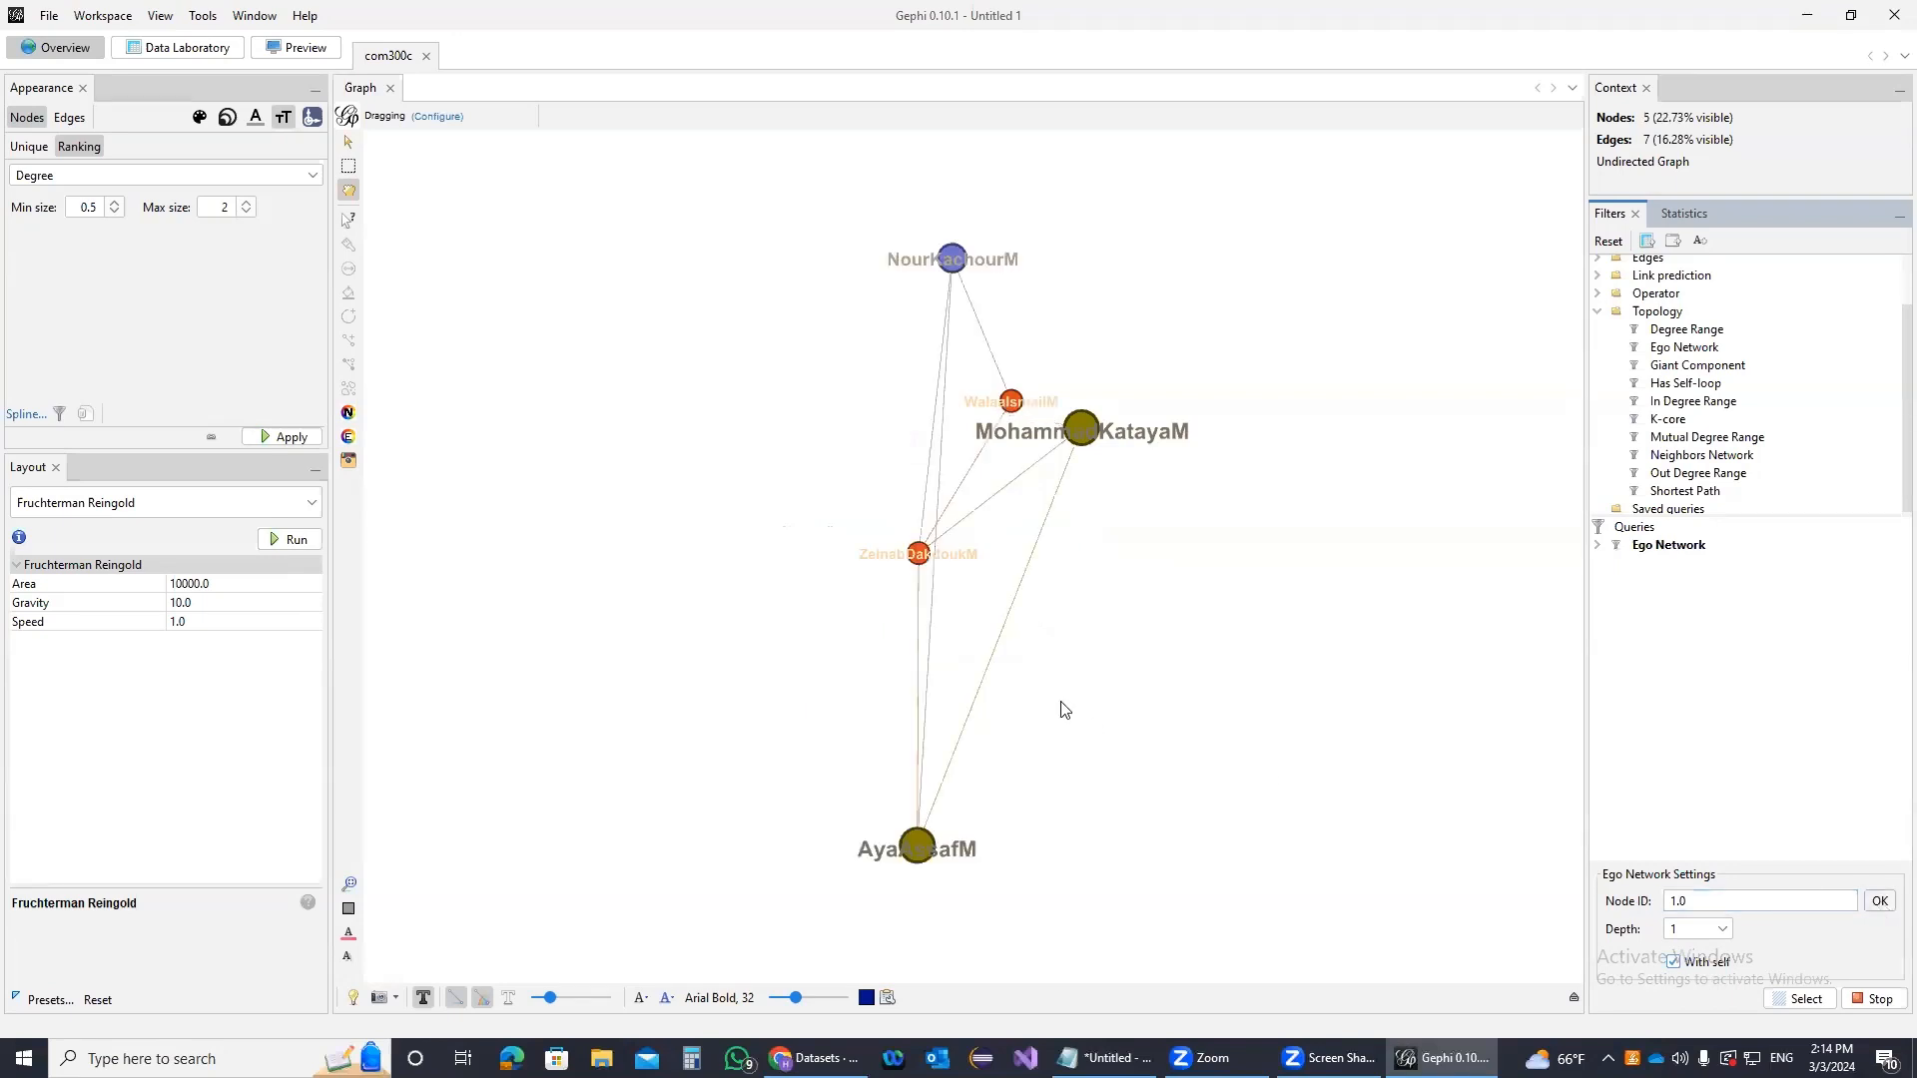
{"action": "left_click", "coordinate": [296, 537]}
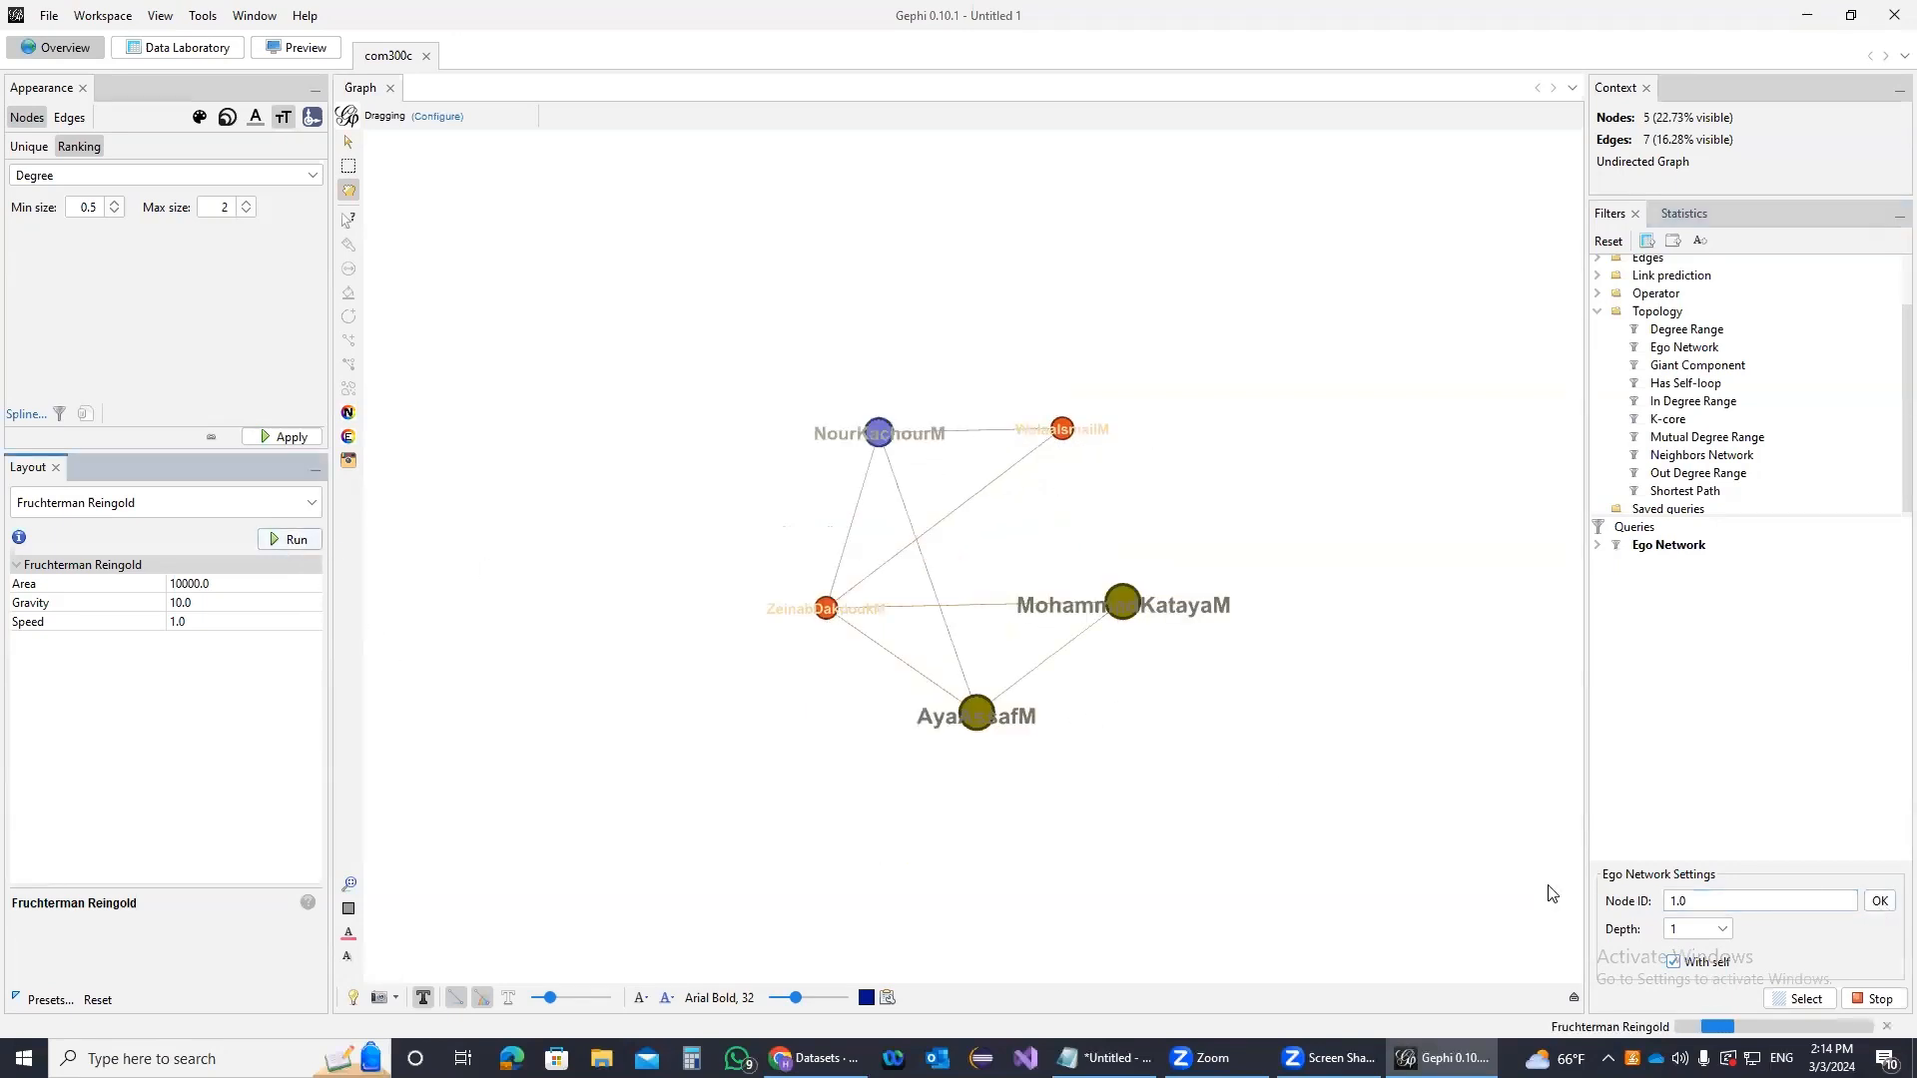
Compare node 1.0's ego network with and without the node itself, leaving With self enabled
{"action": "left_click", "coordinate": [1674, 962]}
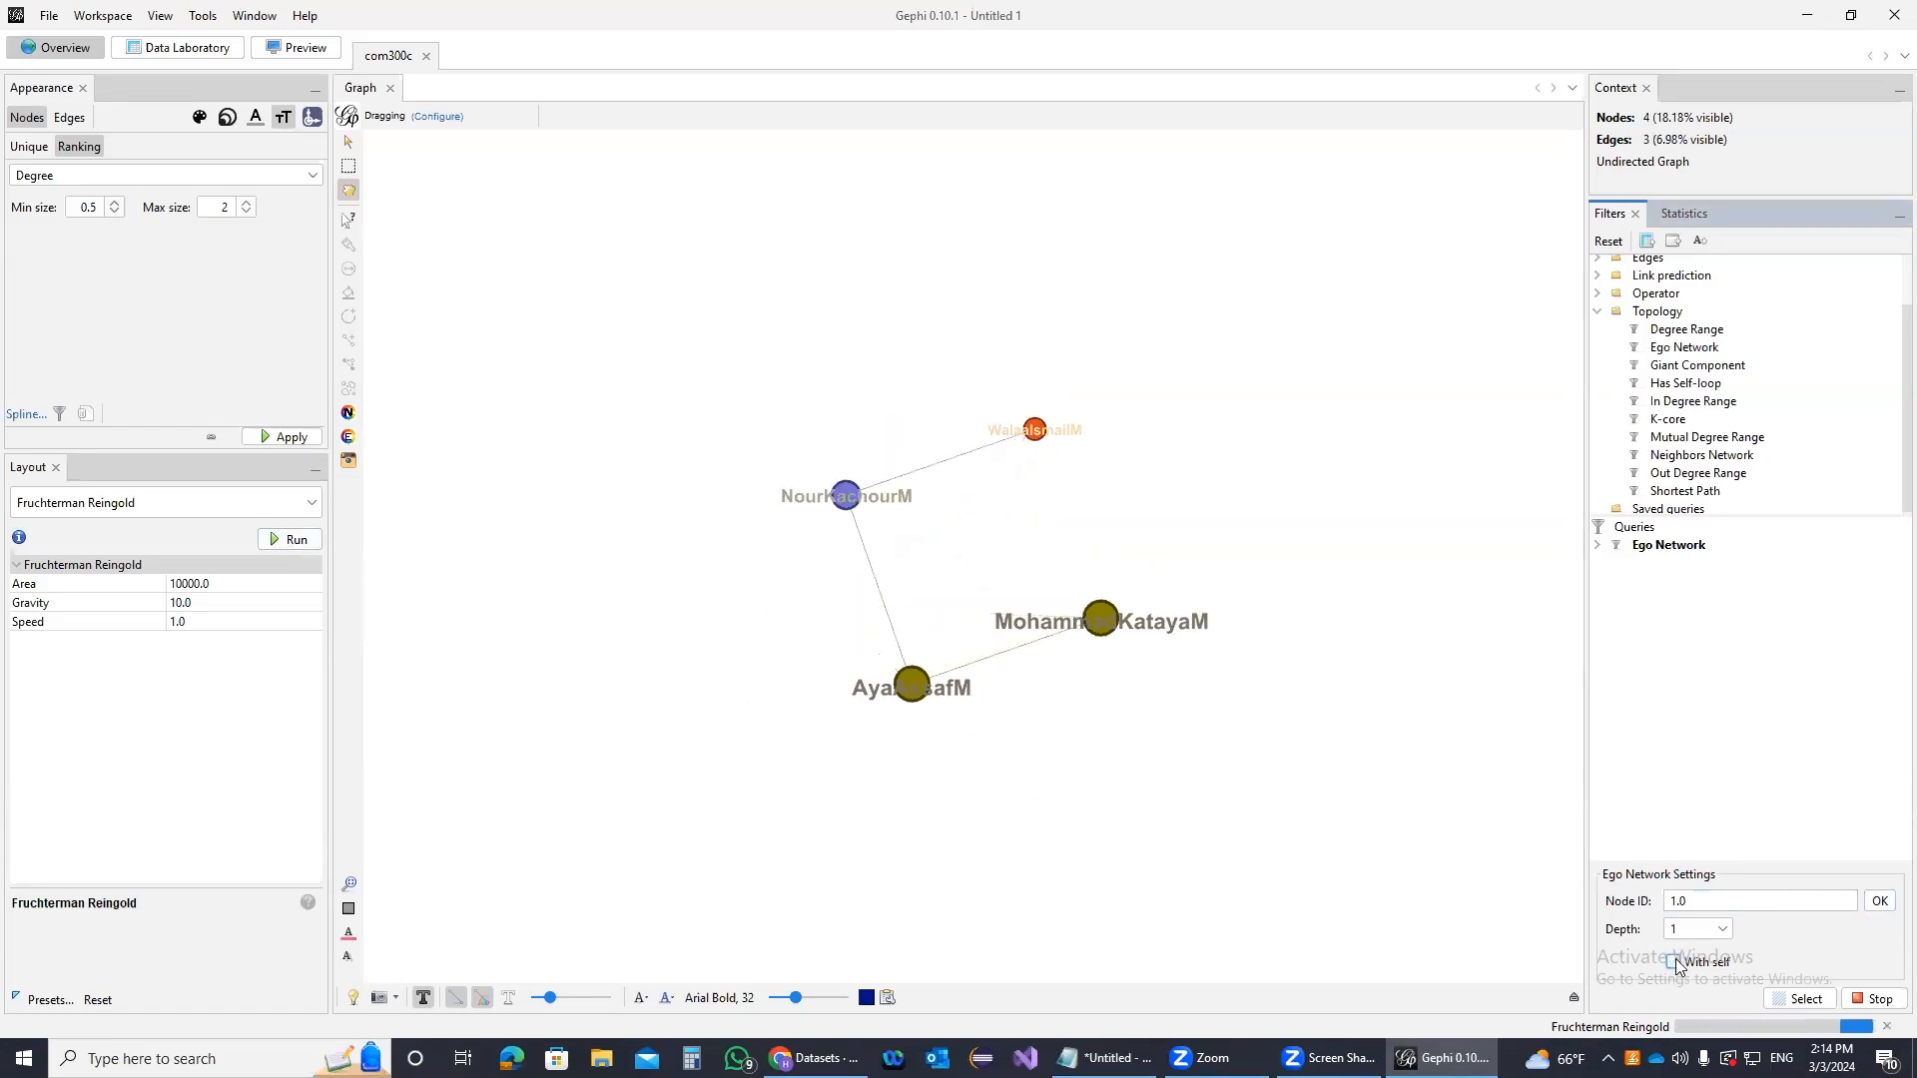
{"action": "left_click", "coordinate": [1674, 963]}
{"action": "left_click", "coordinate": [1674, 962]}
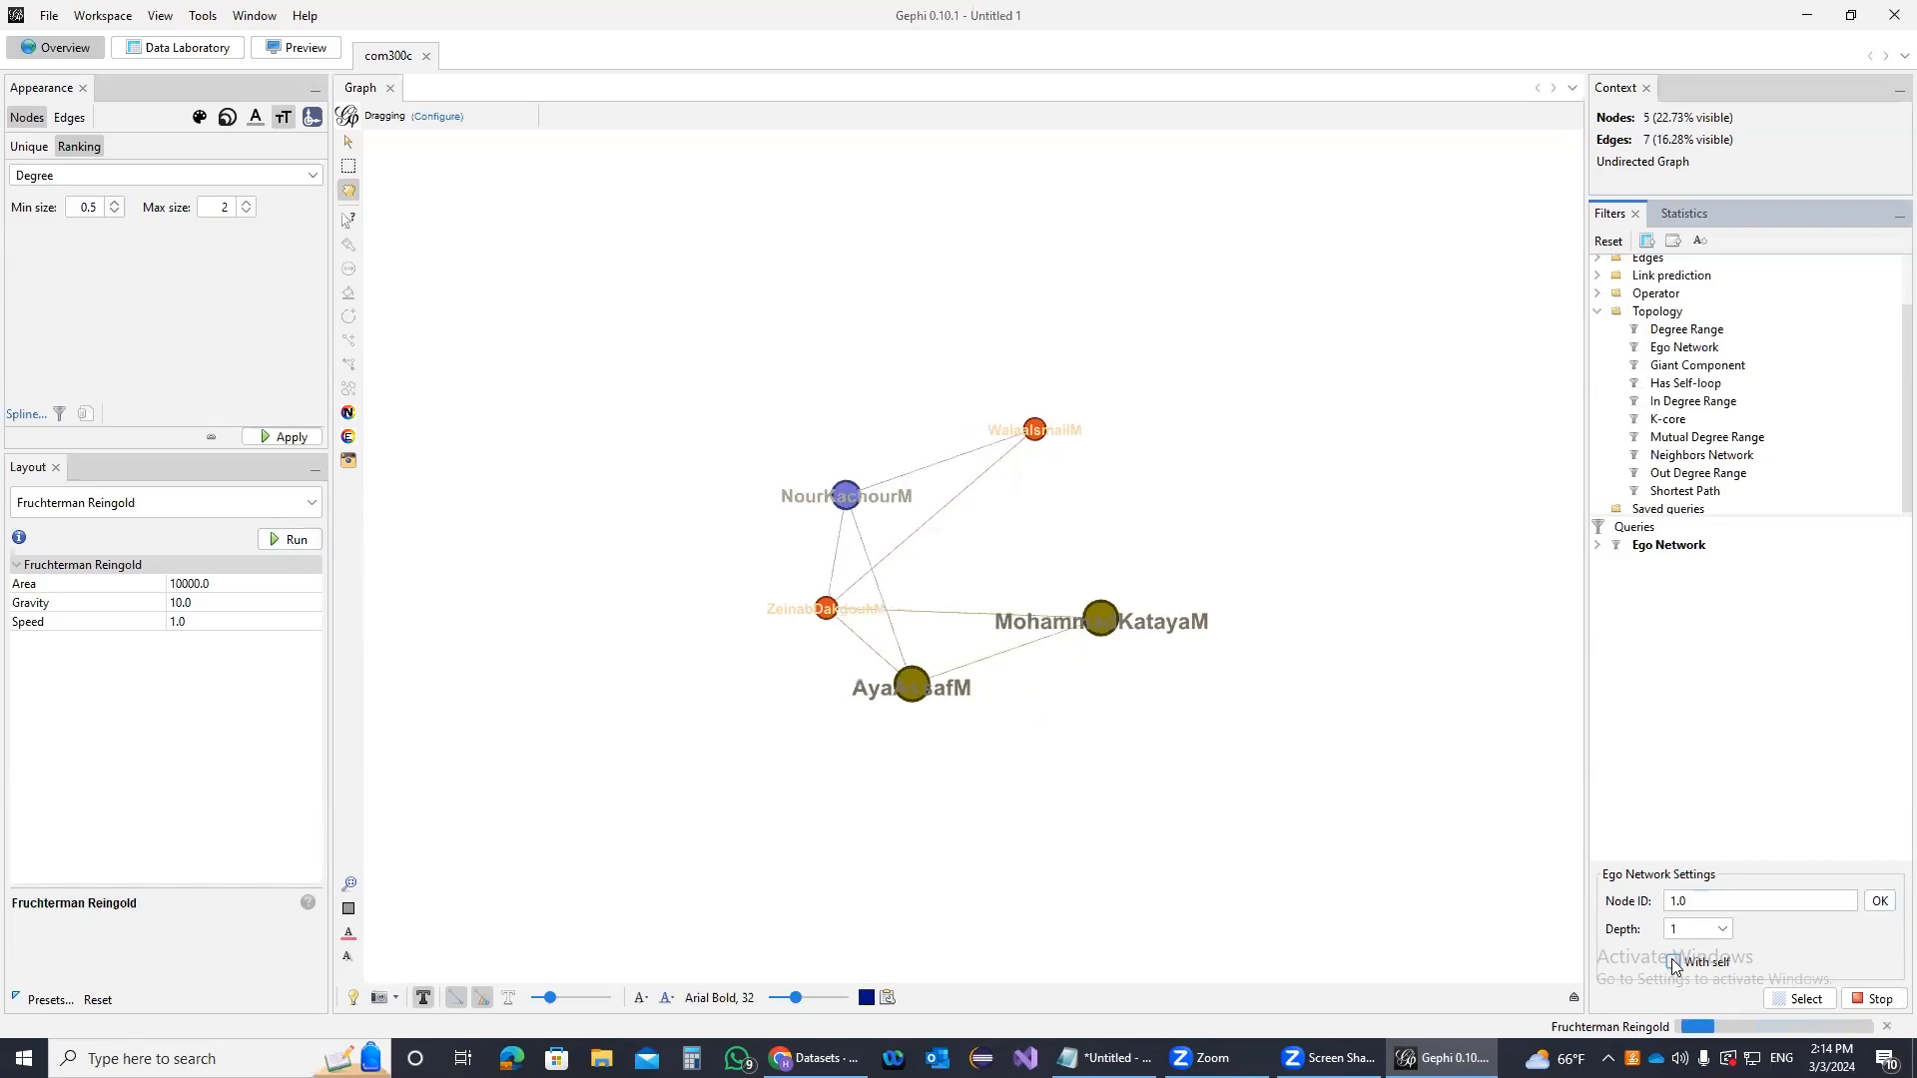
{"action": "left_click", "coordinate": [1674, 962]}
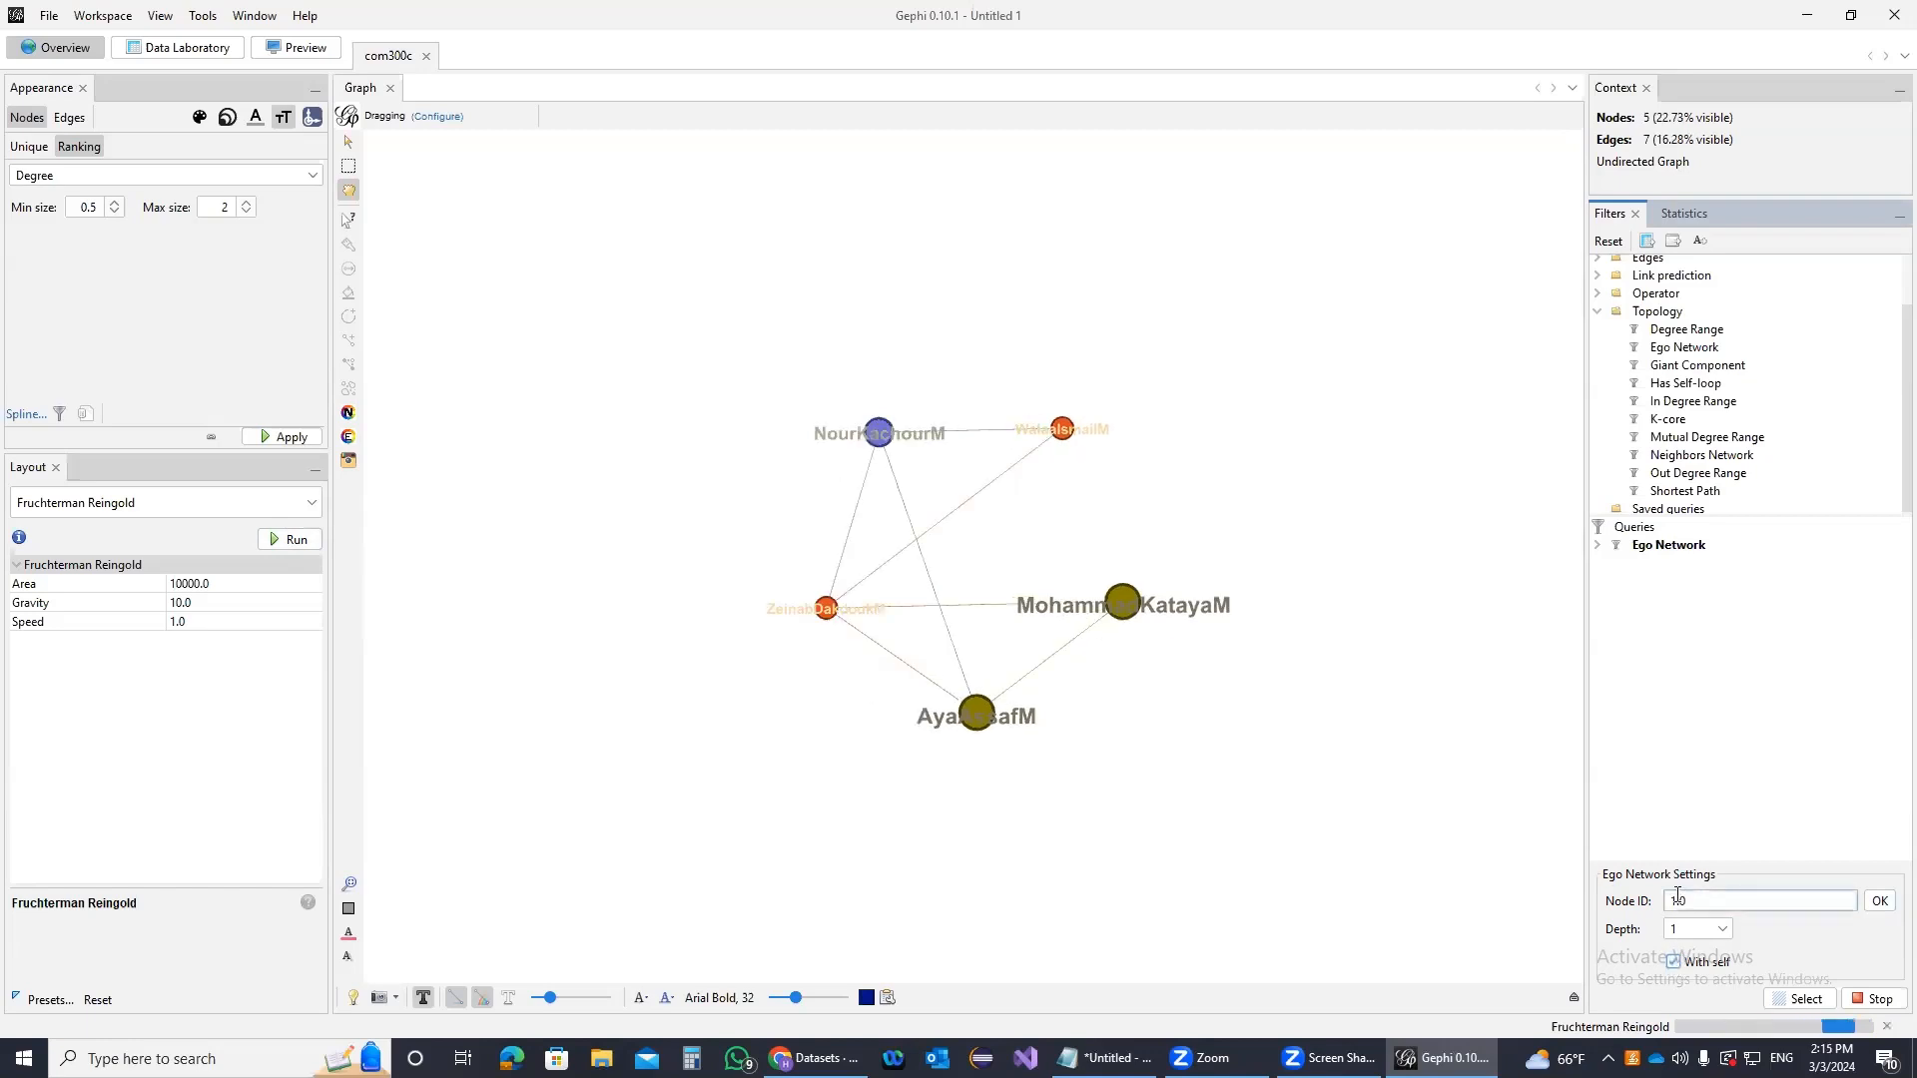
Set the Ego Network node ID to 2.0 and toggle With self off and back on to compare the results
{"action": "key", "text": "BackSpace"}
{"action": "type", "text": "2"}
{"action": "left_click", "coordinate": [1880, 900]}
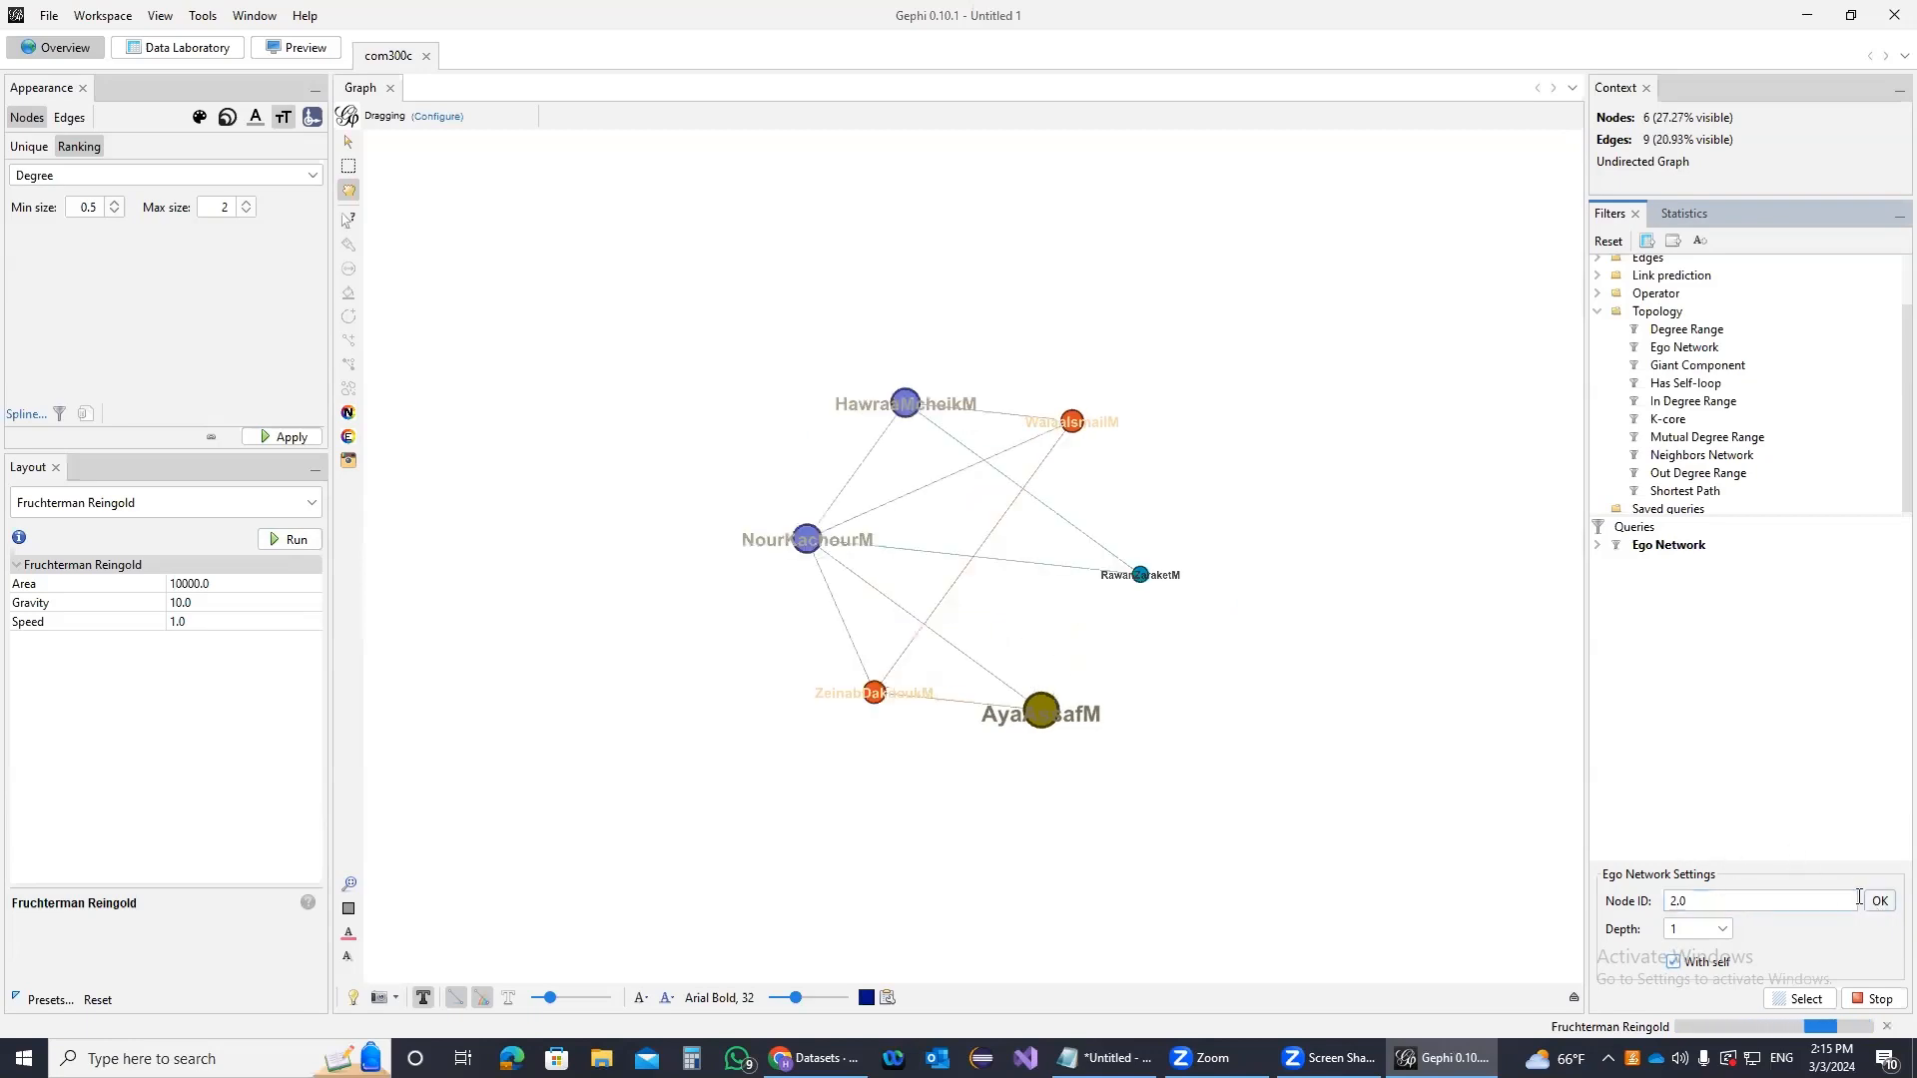
{"action": "left_click", "coordinate": [1711, 964]}
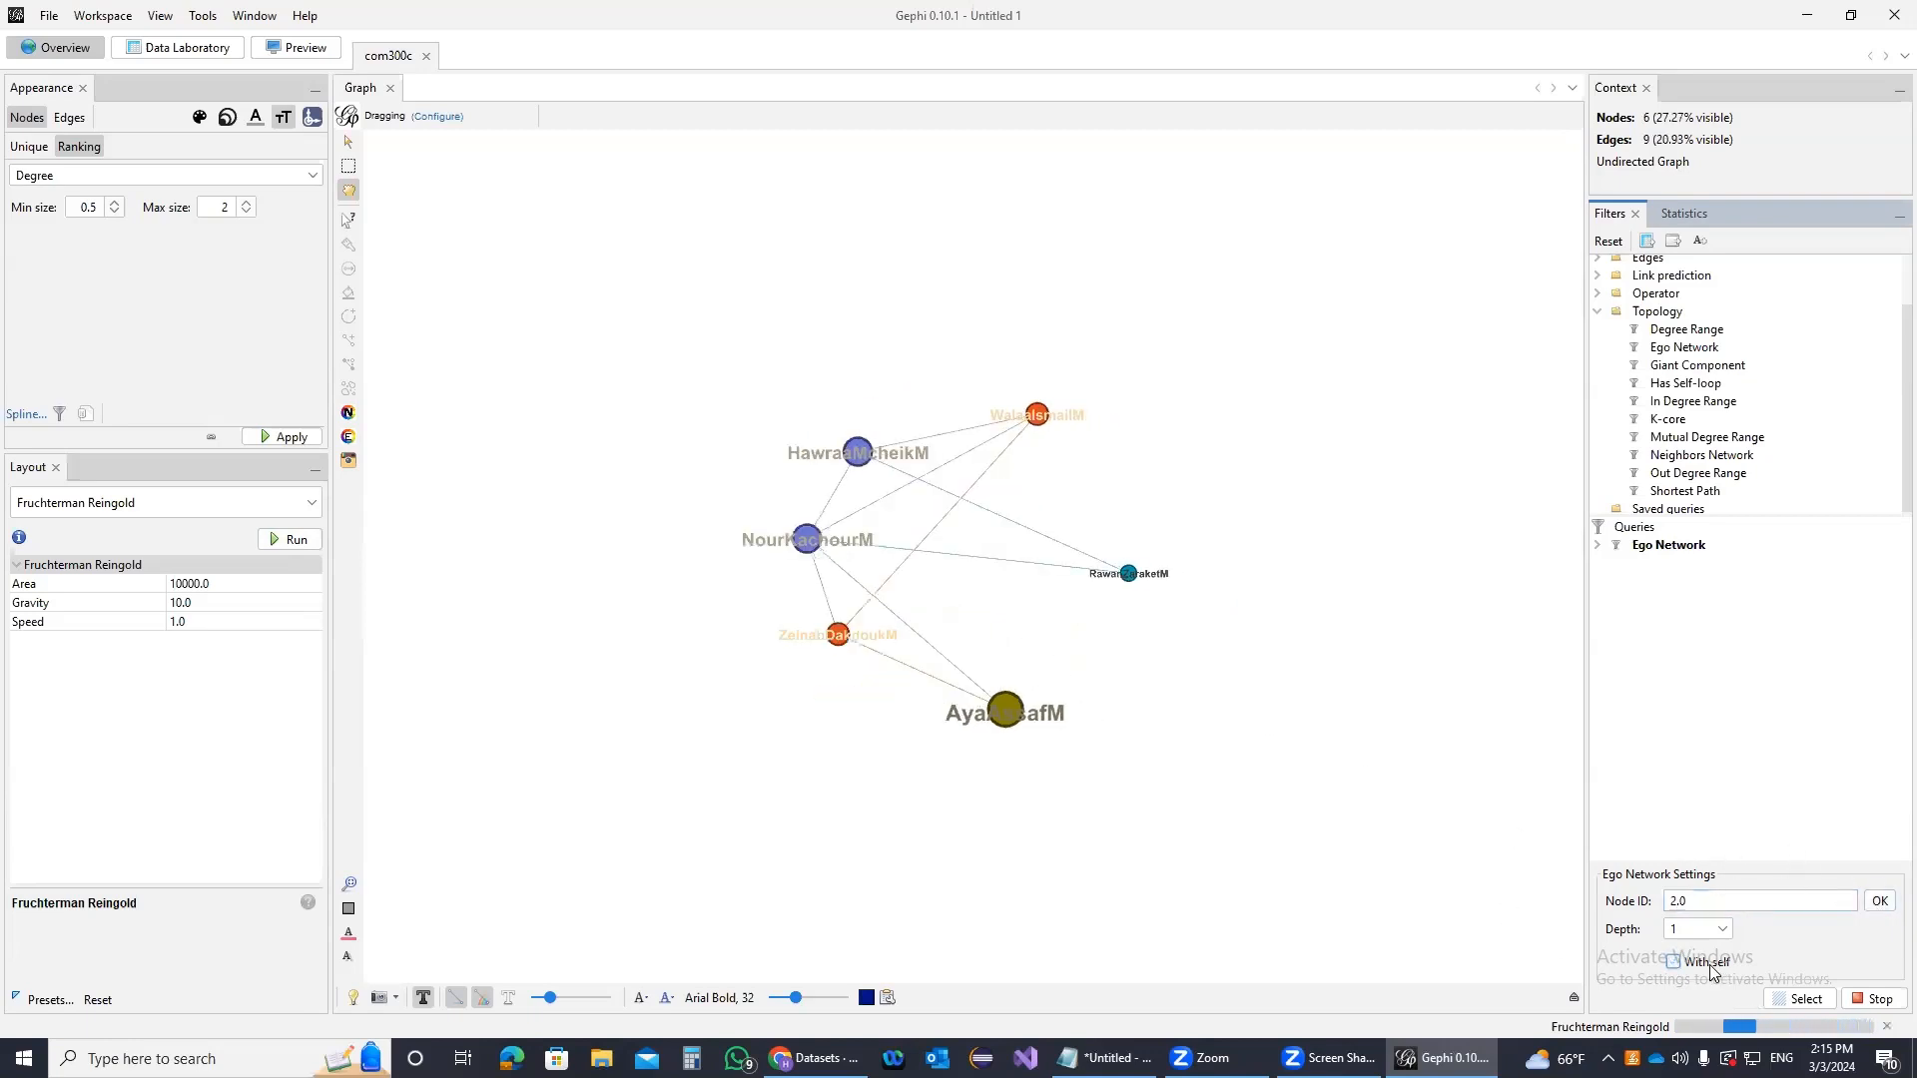
{"action": "left_click", "coordinate": [1711, 965]}
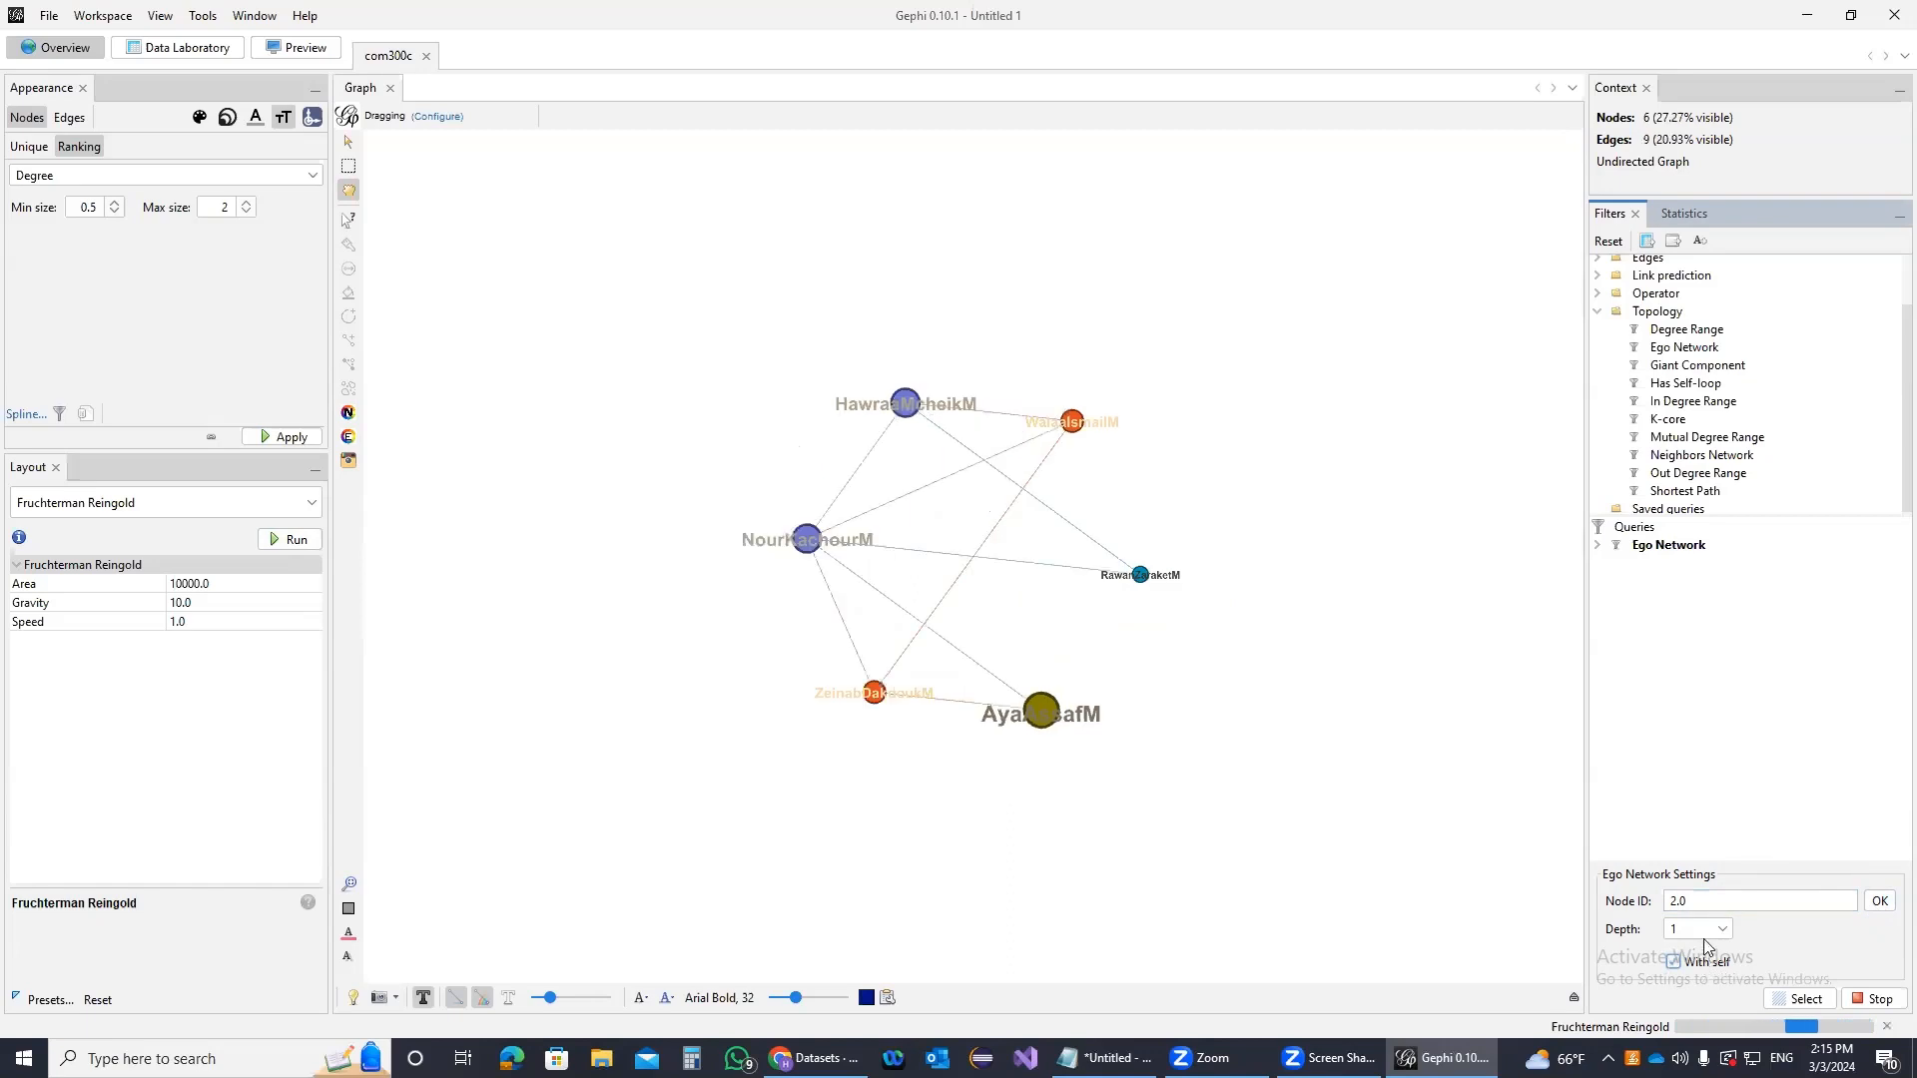
View the ego network of node ID 3.0, expand the query, and stop the filter to restore the full graph
{"action": "key", "text": "BackSpace"}
{"action": "type", "text": "3"}
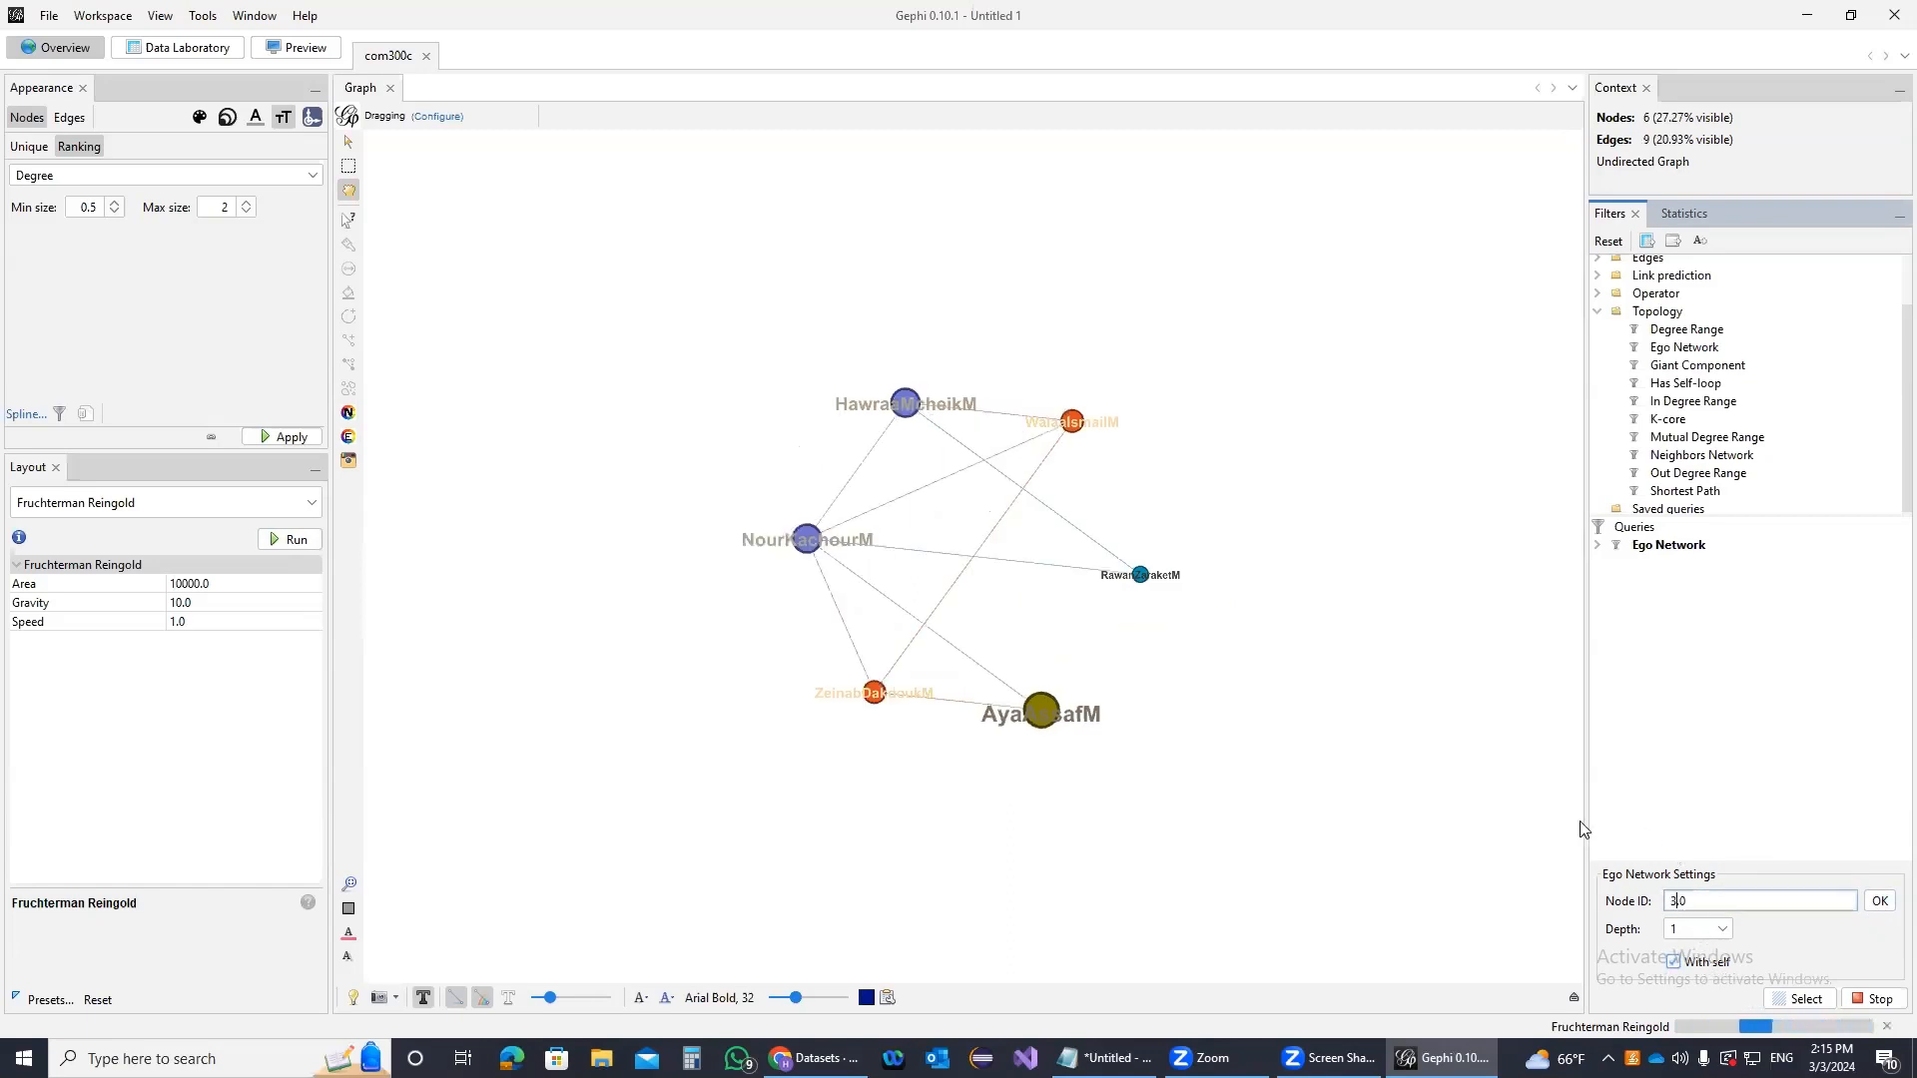
{"action": "left_click", "coordinate": [1879, 901]}
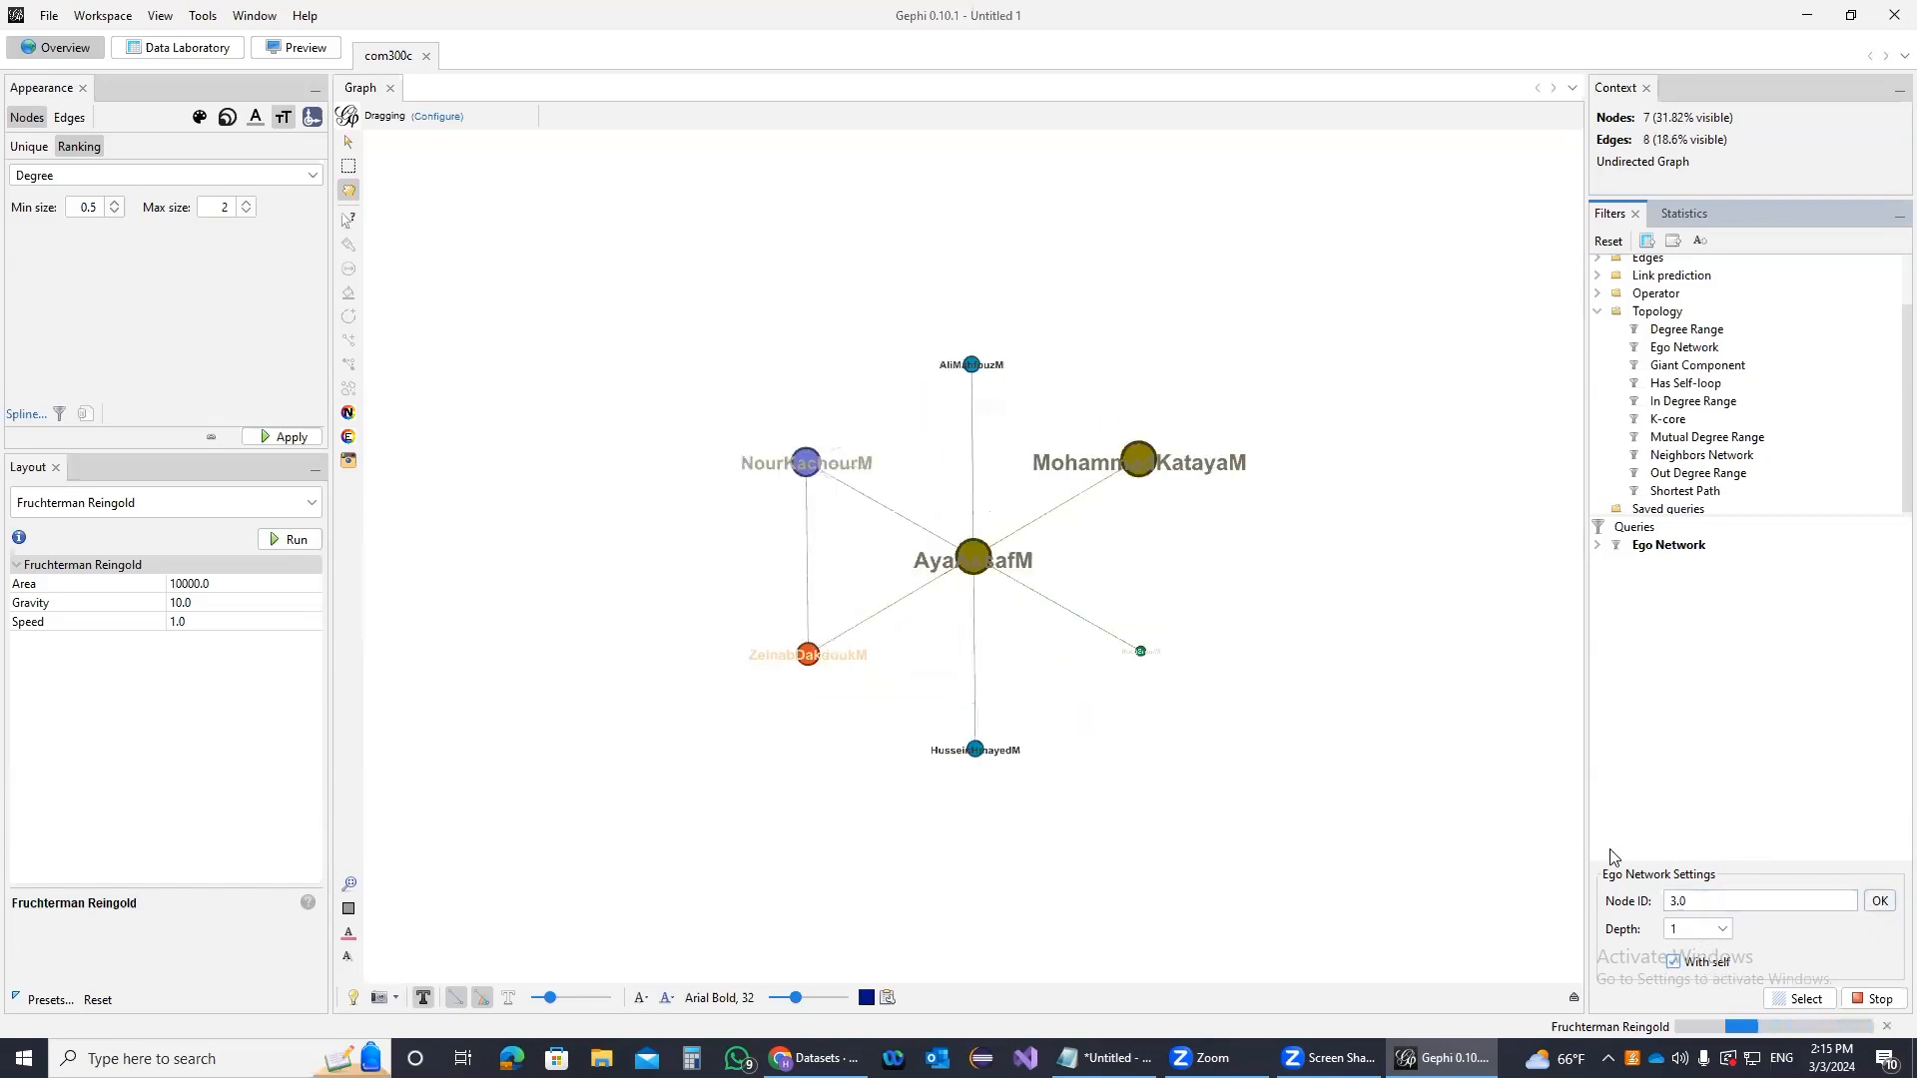
{"action": "left_click", "coordinate": [1673, 960]}
{"action": "left_click", "coordinate": [1596, 545]}
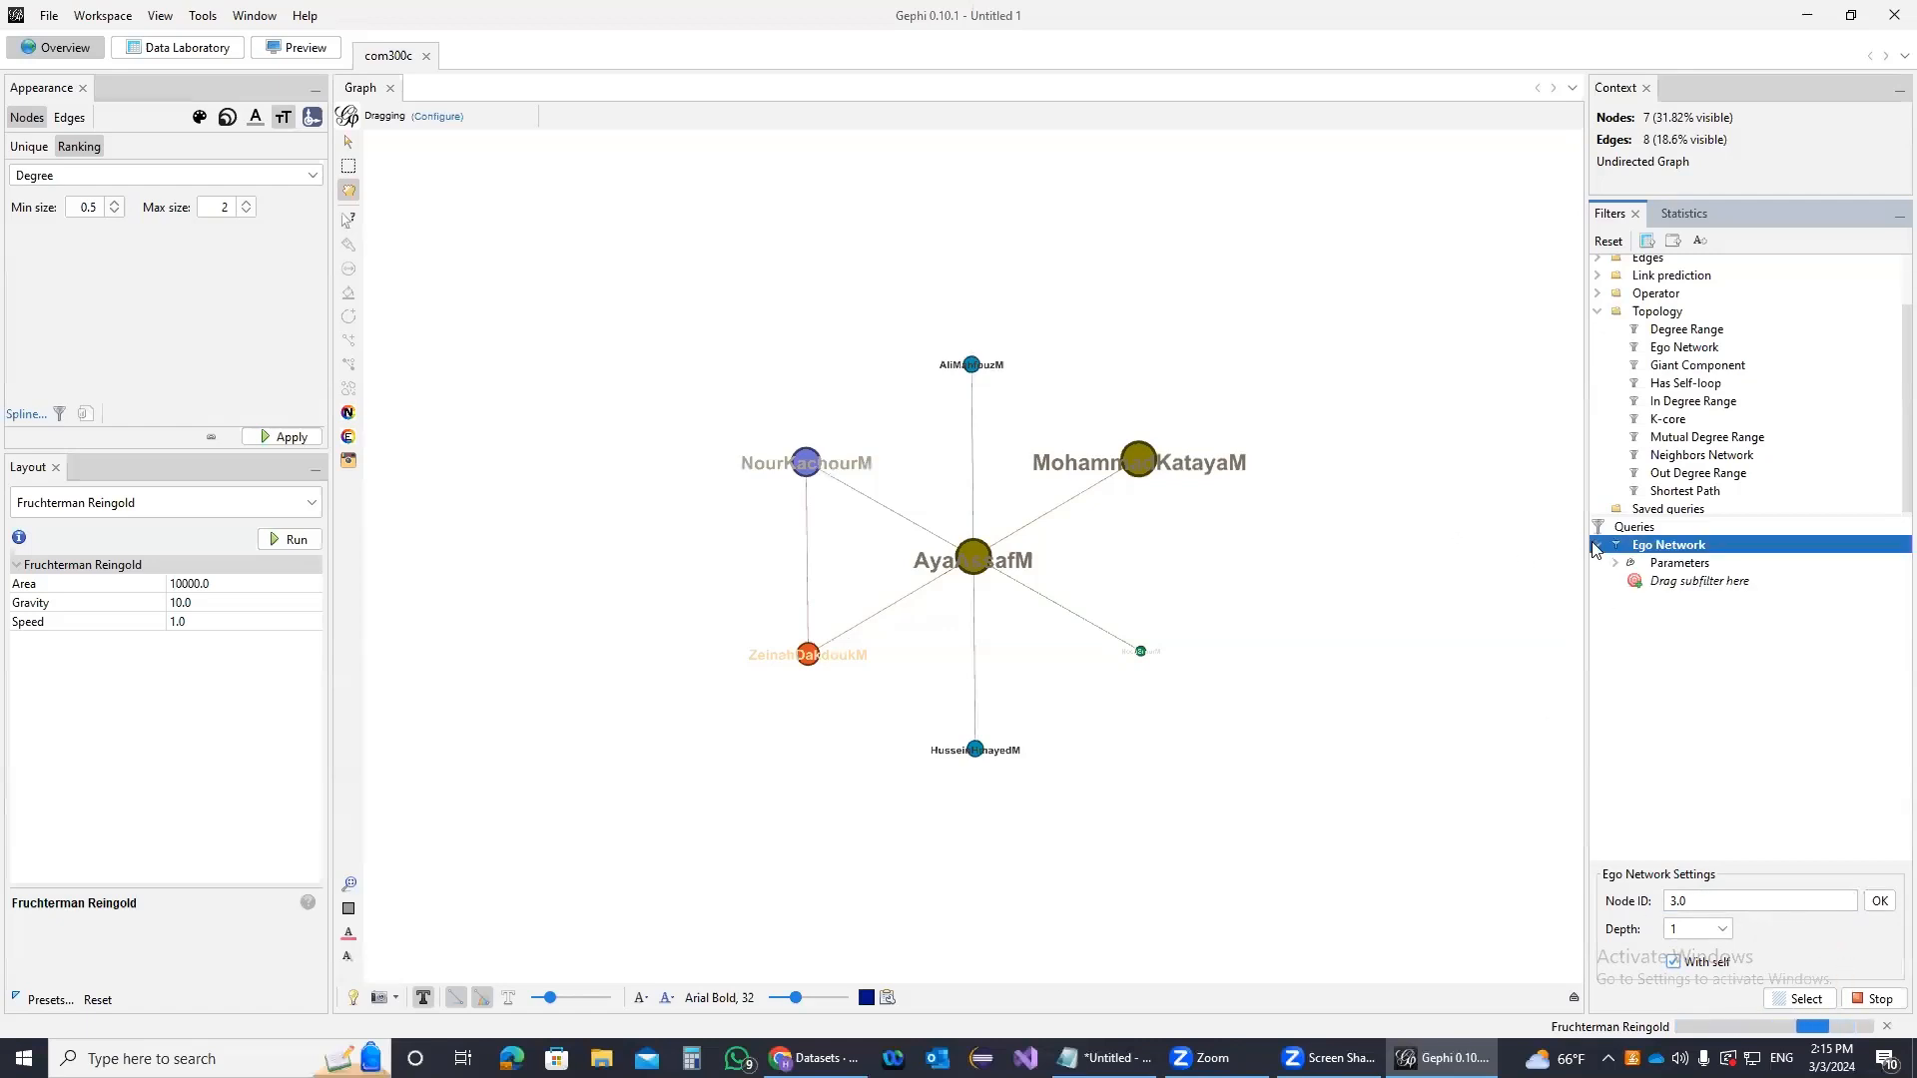
{"action": "left_click", "coordinate": [1873, 999]}
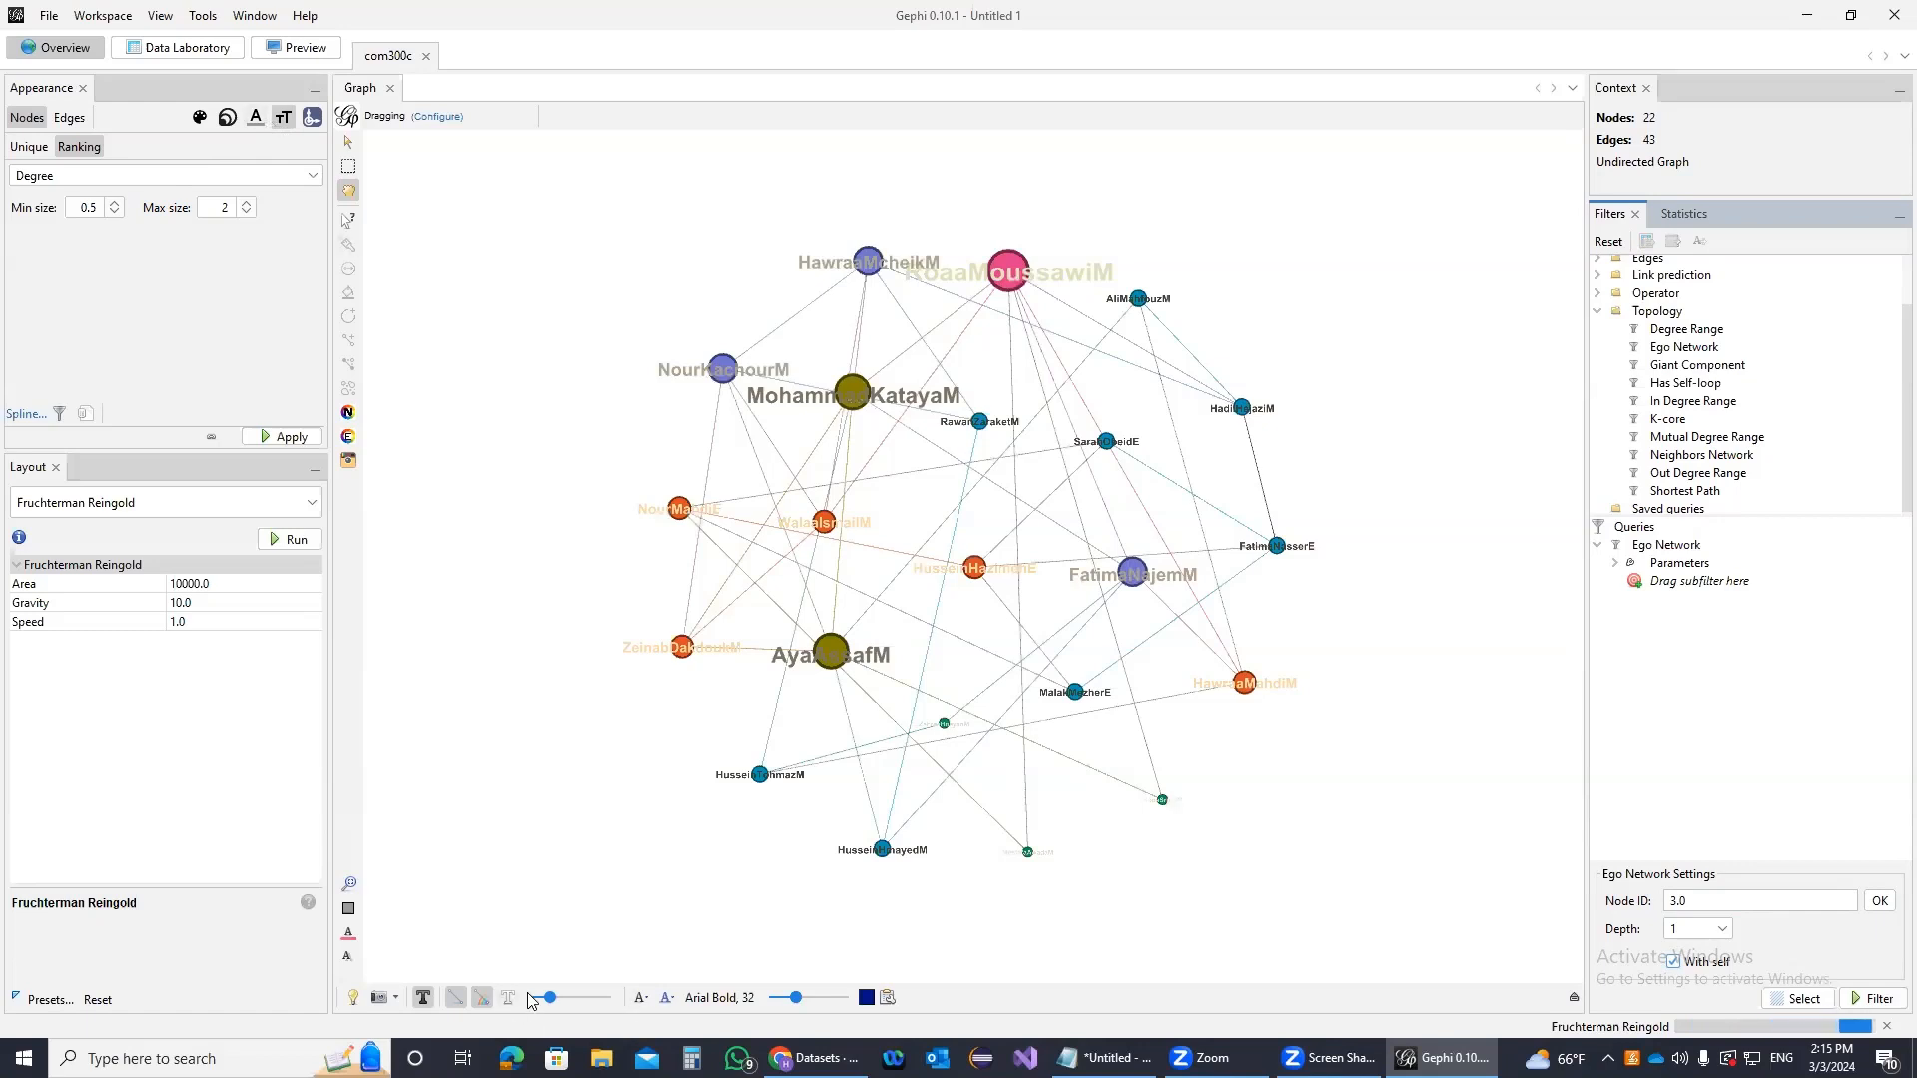
Increase the edge thickness in the graph view and run the Fruchterman Reingold layout on the full graph
{"action": "left_click", "coordinate": [557, 1000]}
{"action": "left_click_drag", "start_coordinate": [559, 1003], "coordinate": [575, 1002]}
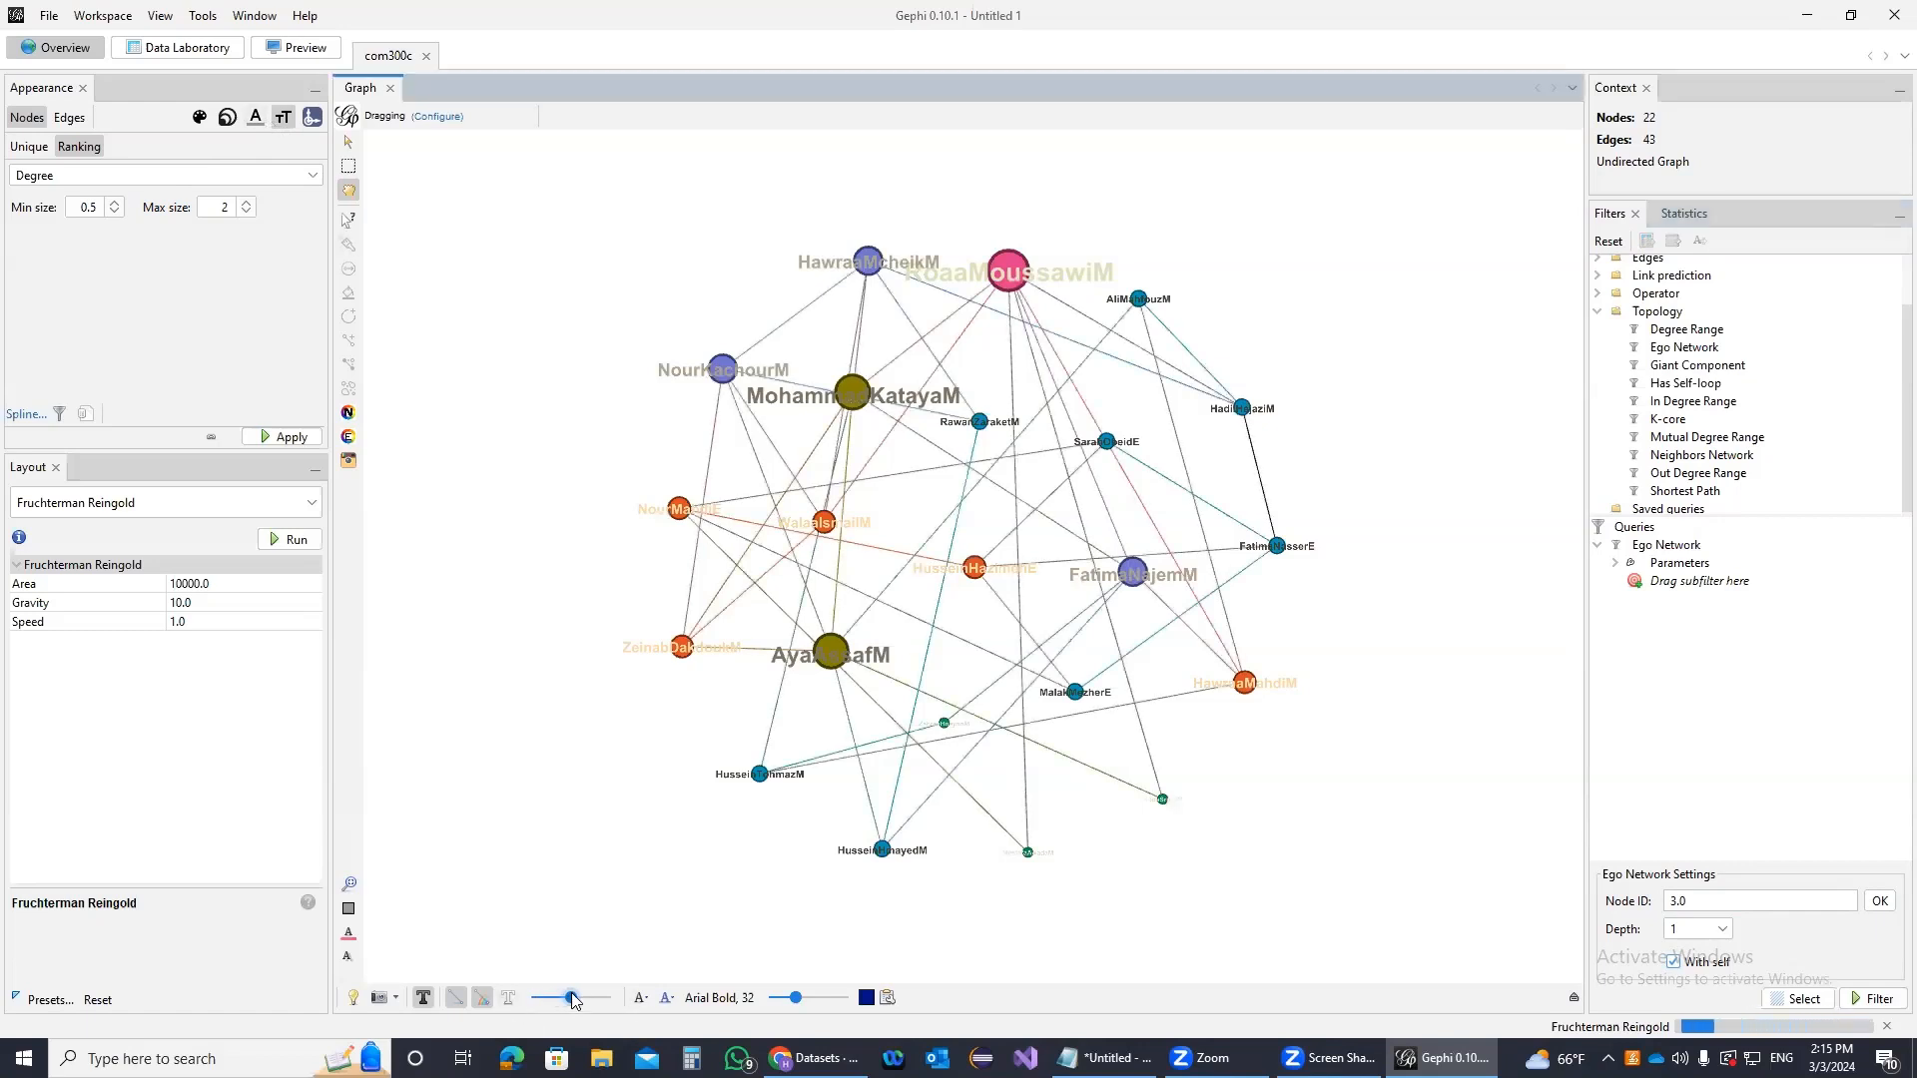
{"action": "left_click", "coordinate": [295, 539]}
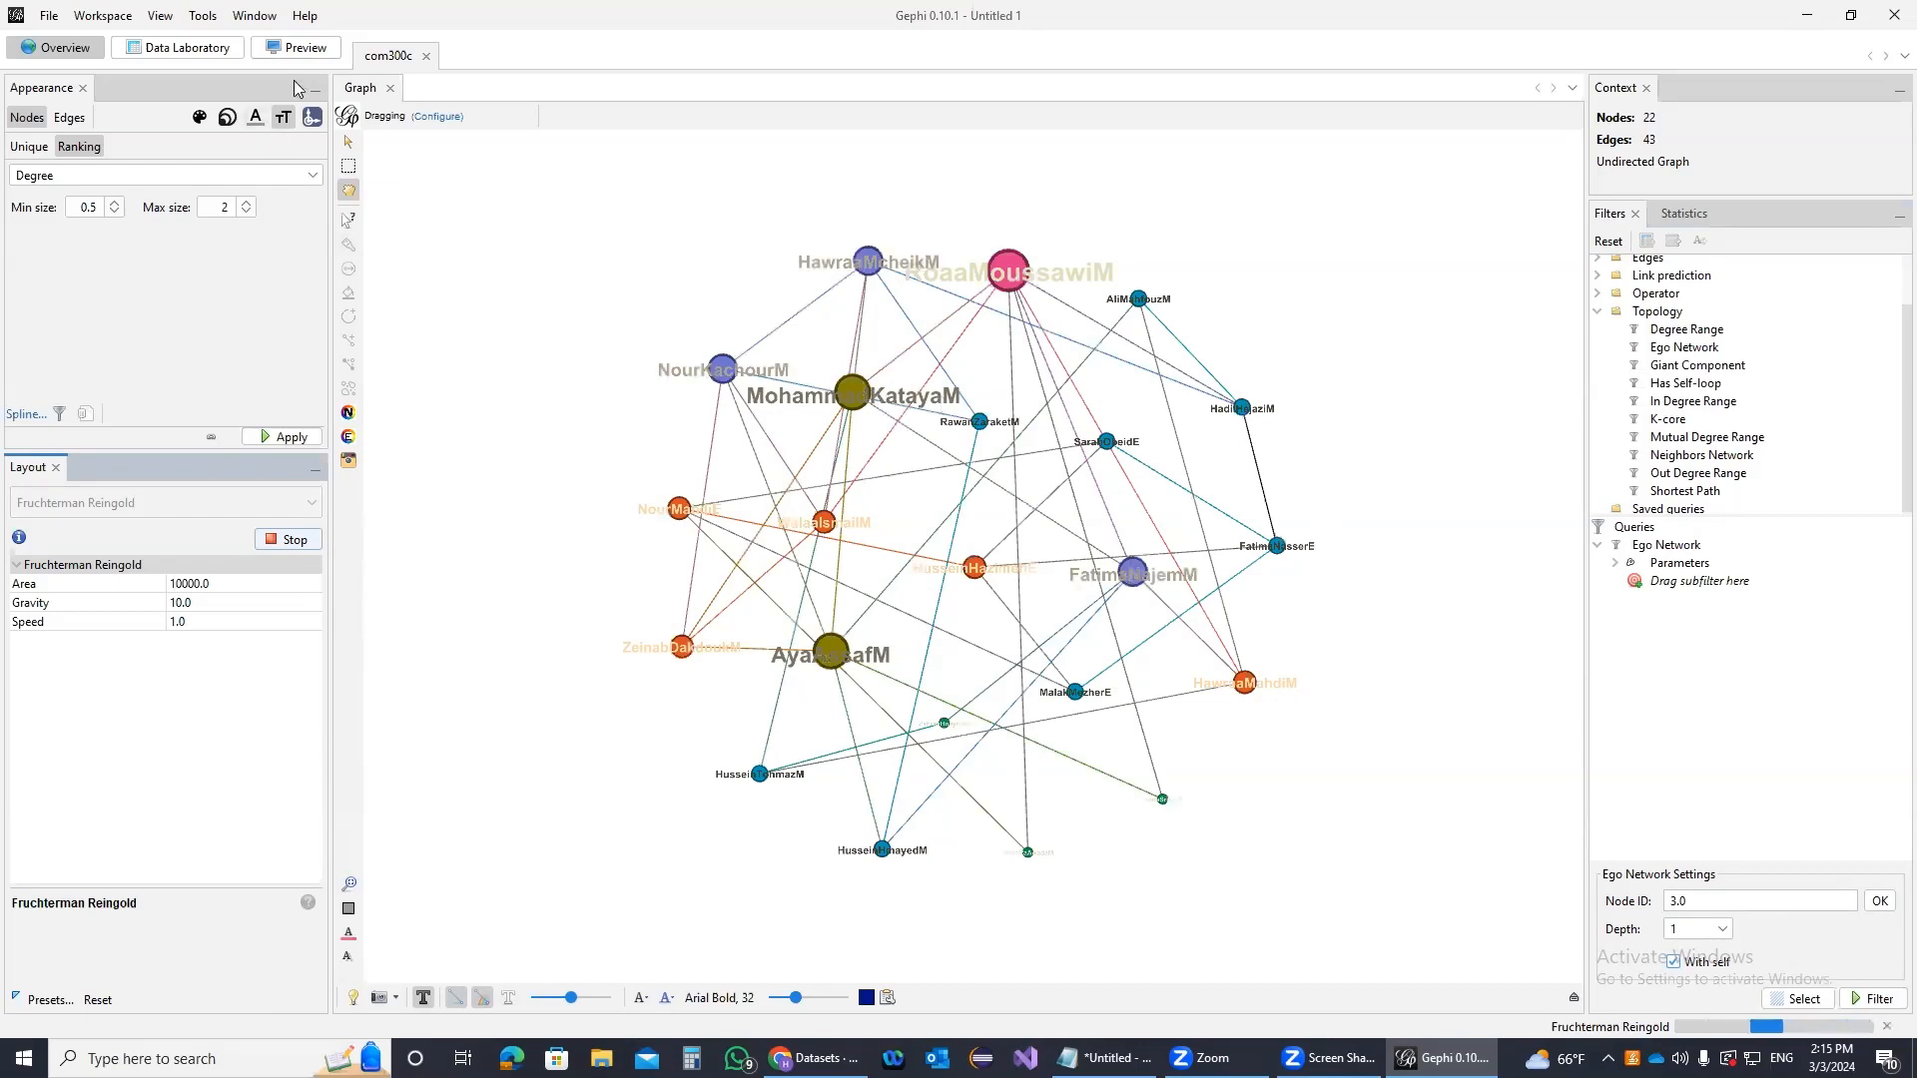
Render the graph in Preview with node labels shown
{"action": "left_click", "coordinate": [303, 52]}
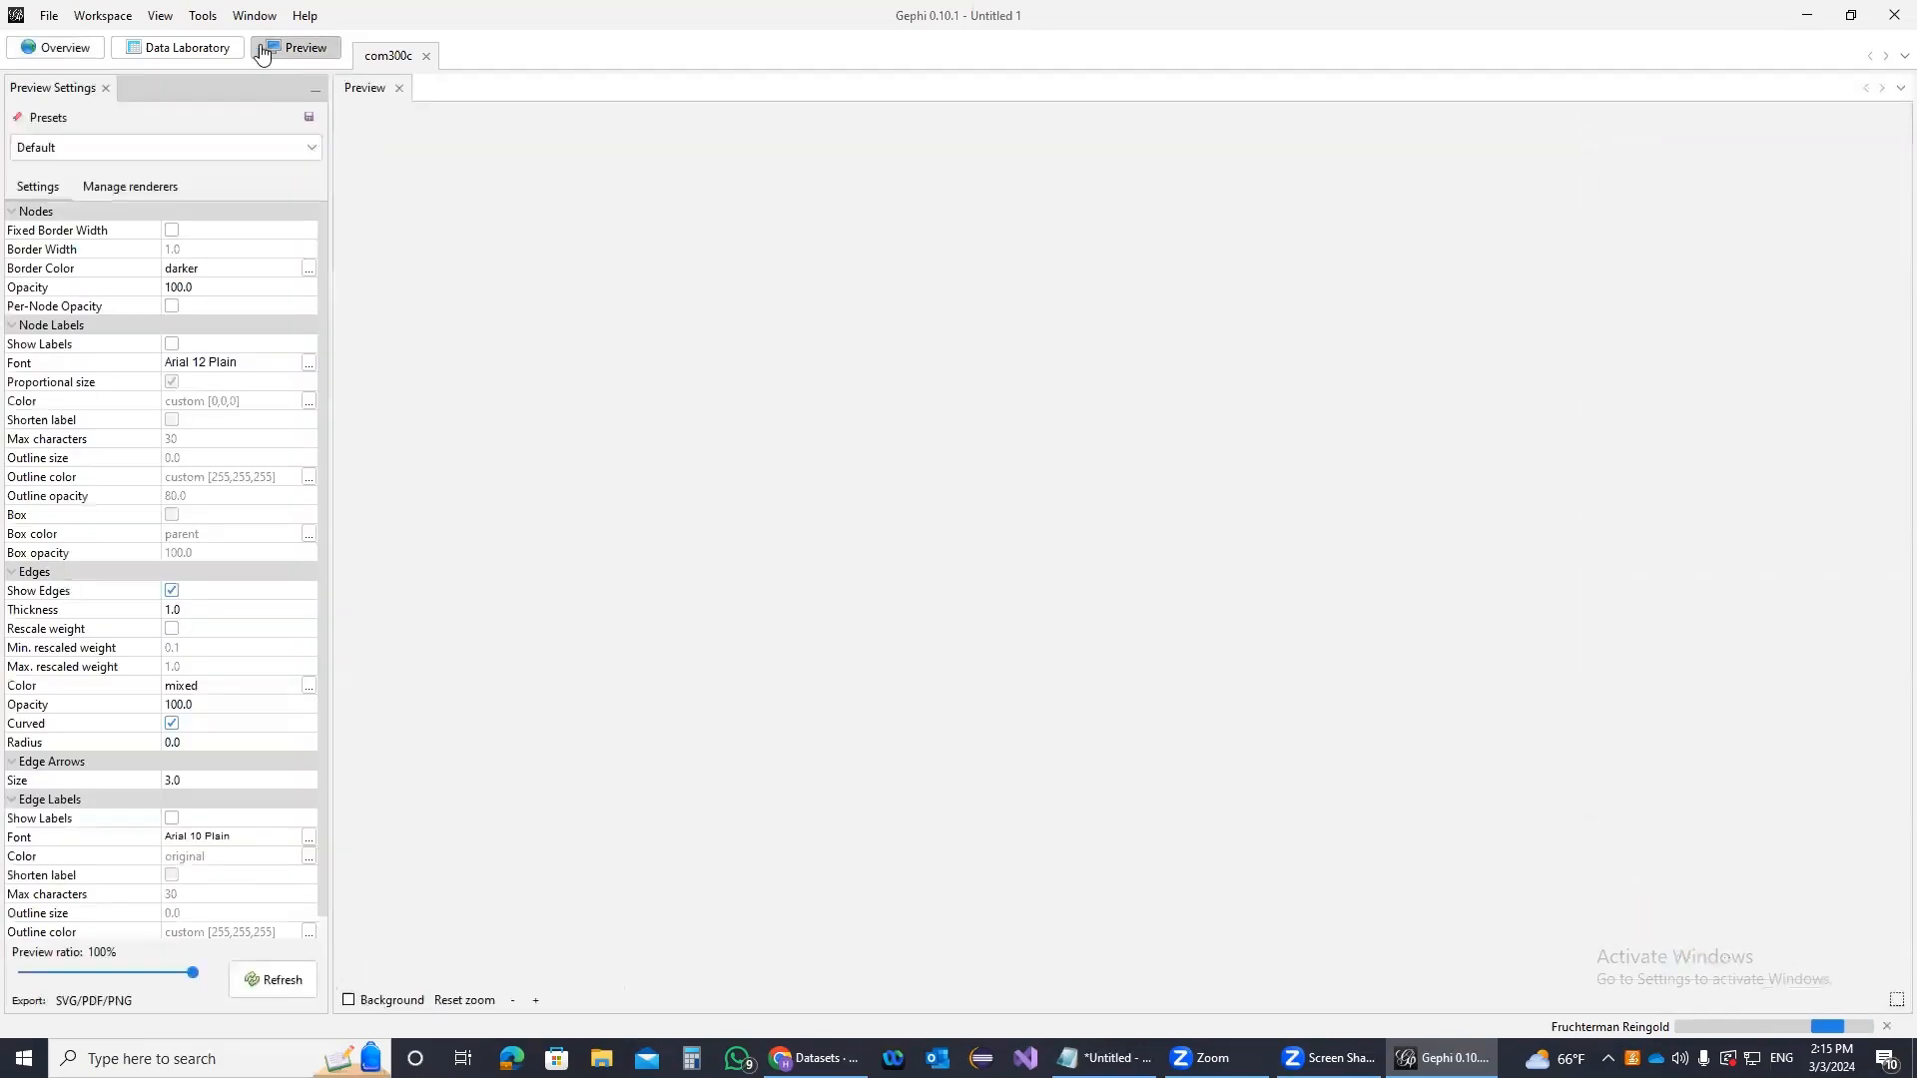
{"action": "left_click", "coordinate": [284, 978]}
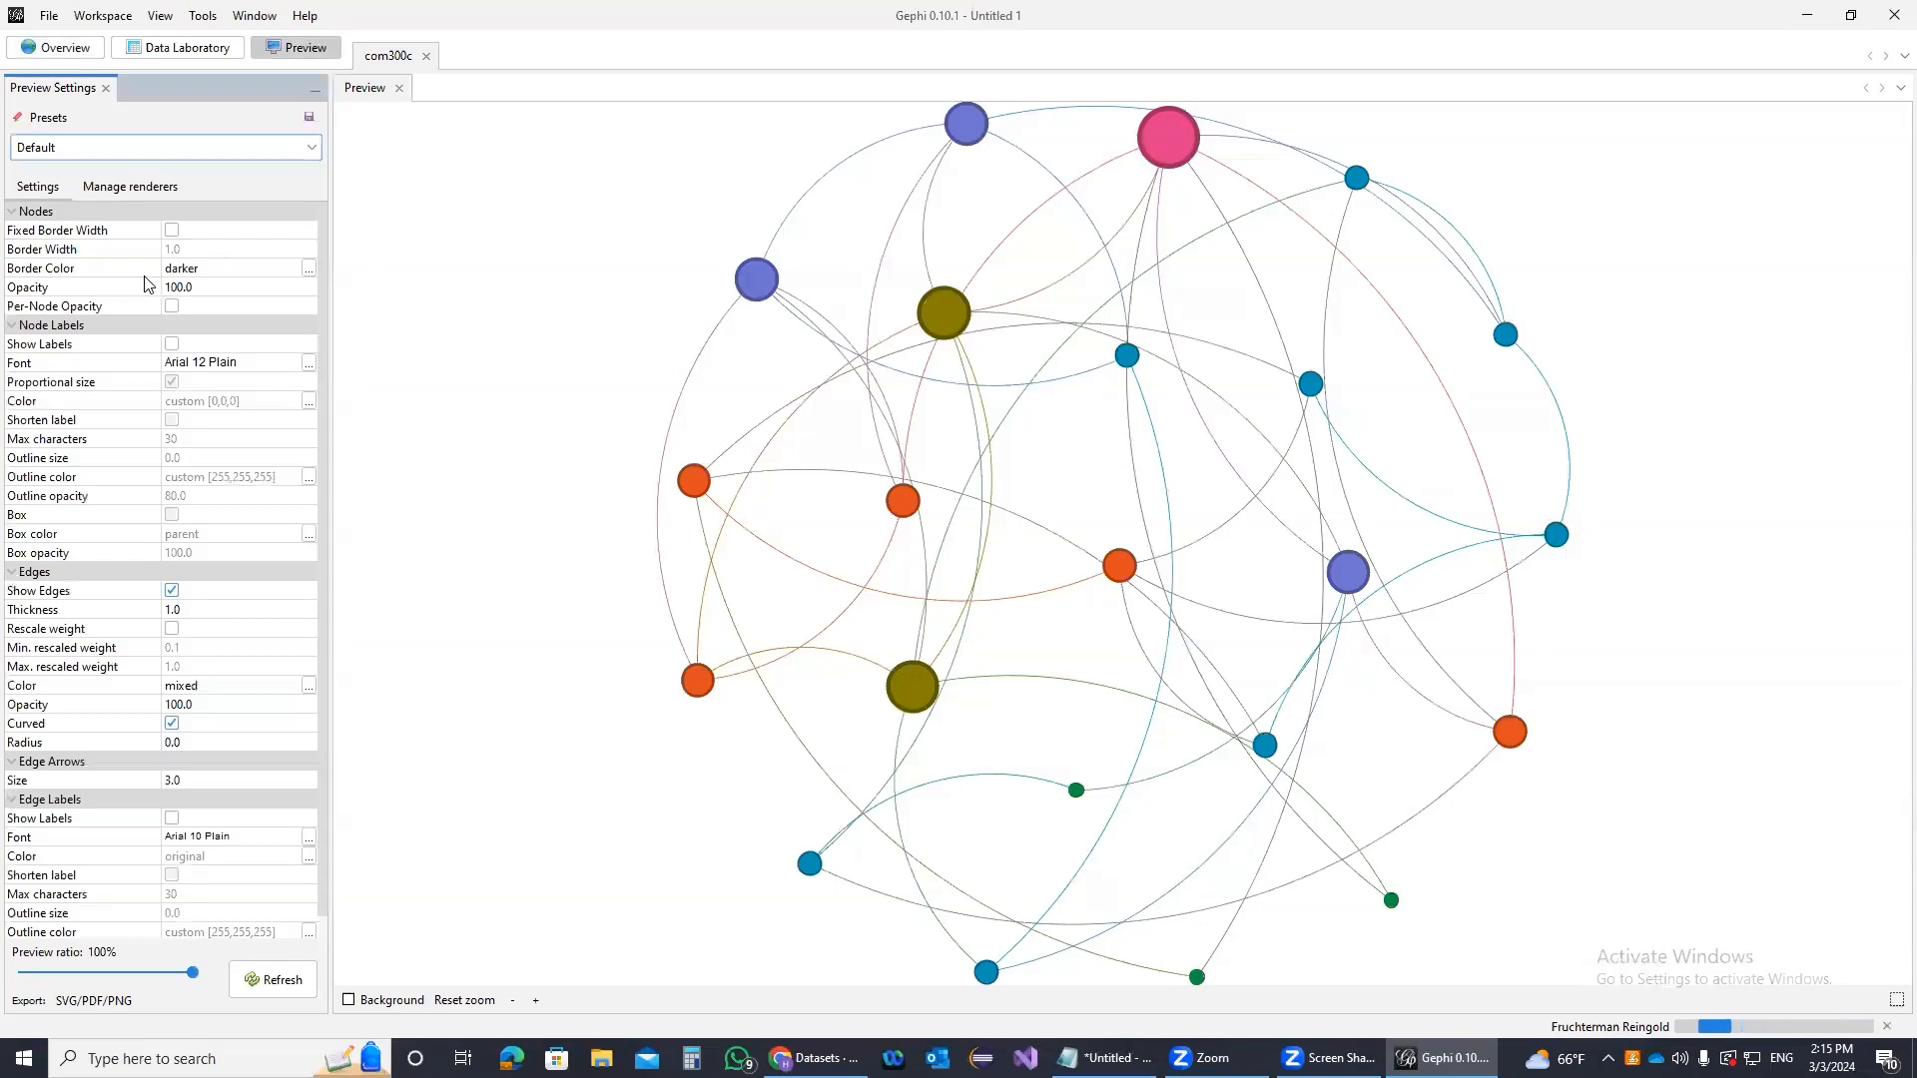
{"action": "left_click", "coordinate": [178, 345]}
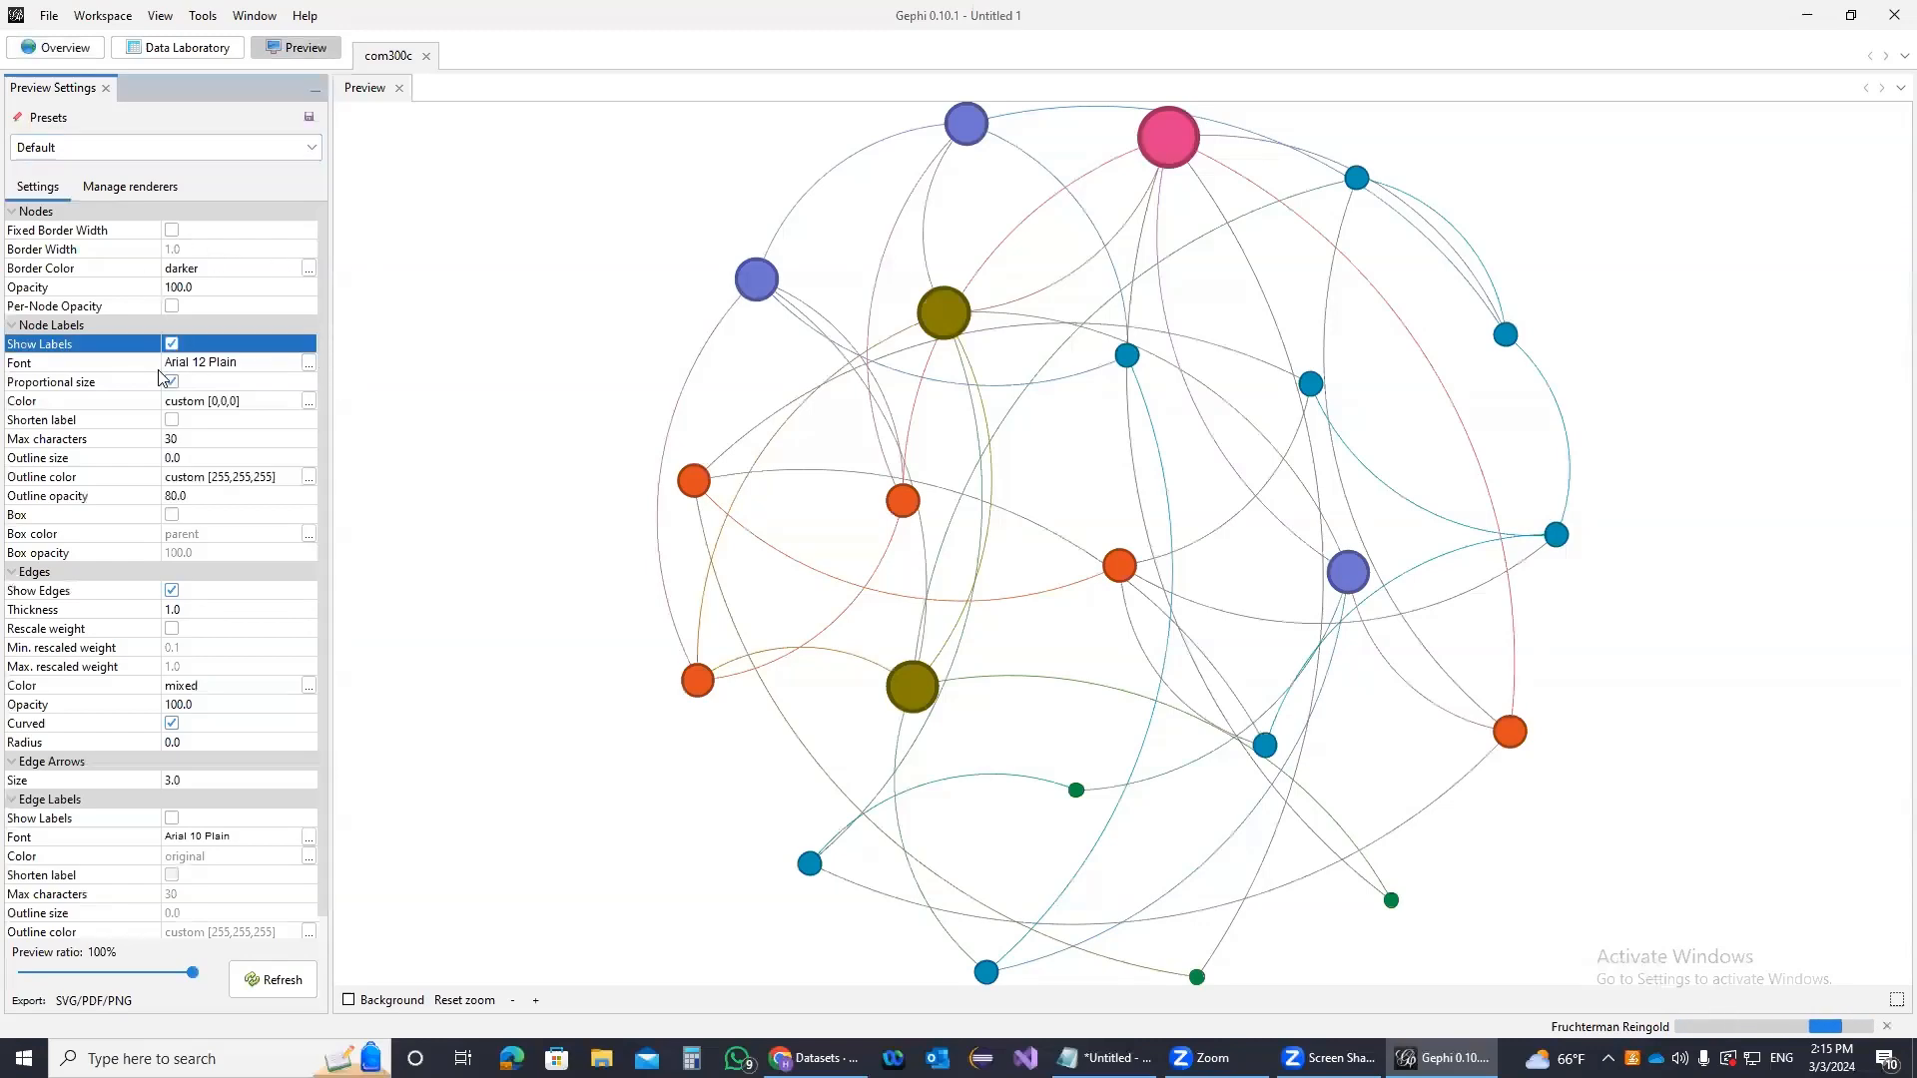
{"action": "left_click", "coordinate": [269, 981]}
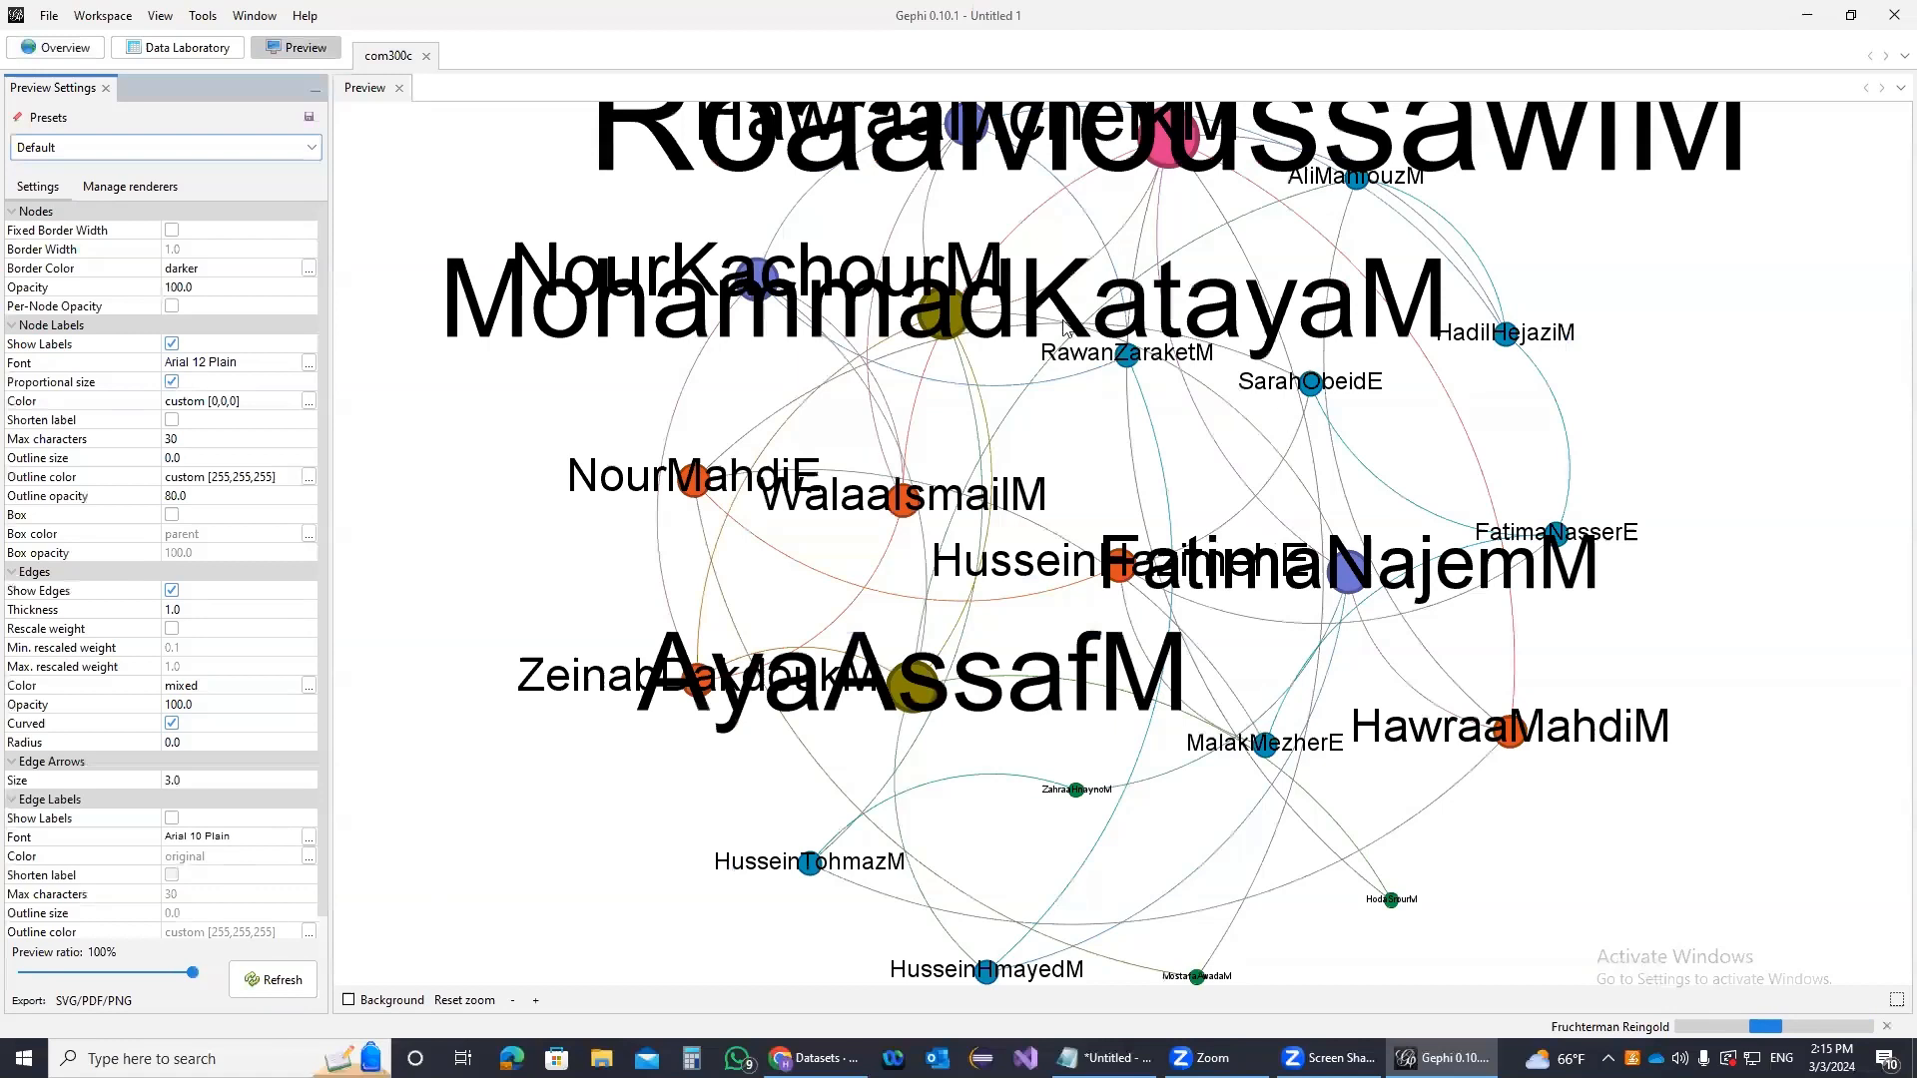
Turn off proportional size for the node labels, set their font to Arial Bold 18, and refresh the preview
{"action": "left_click", "coordinate": [172, 383]}
{"action": "left_click", "coordinate": [302, 988]}
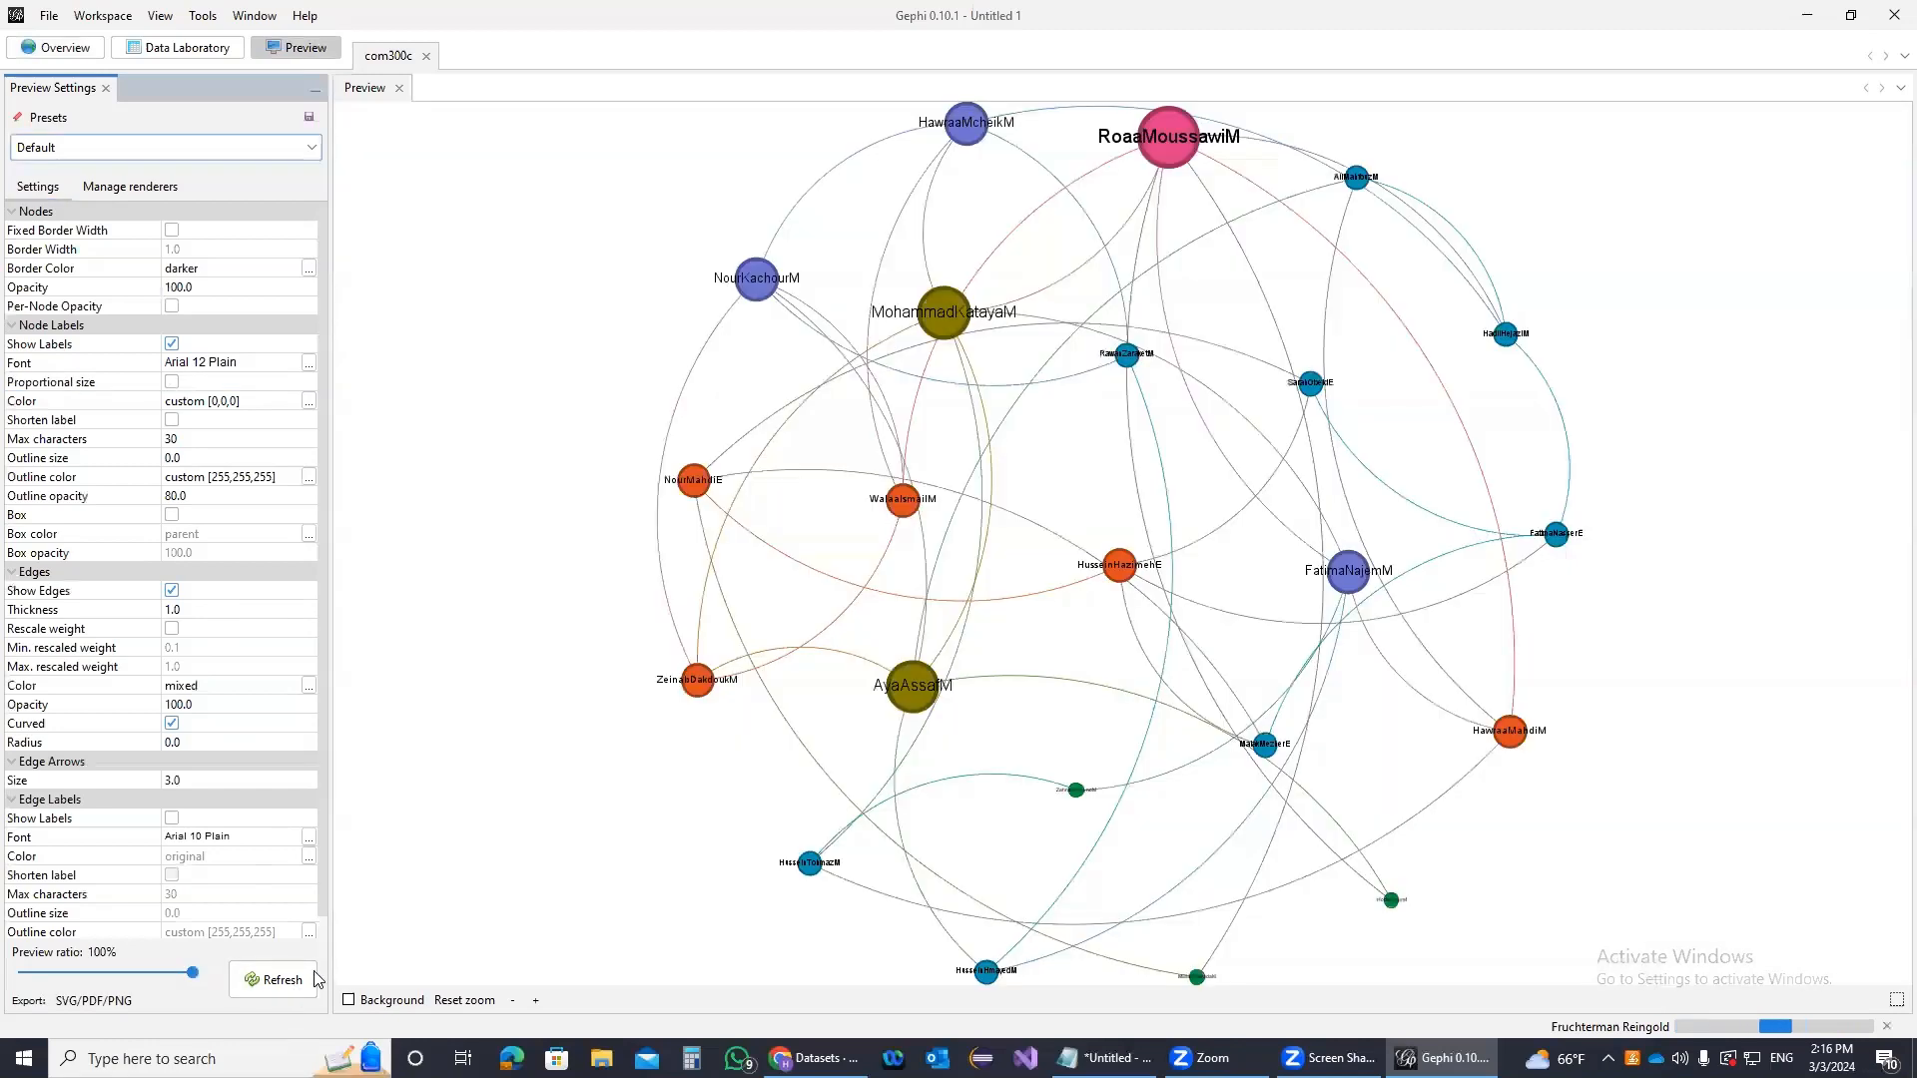
{"action": "left_click", "coordinate": [308, 362]}
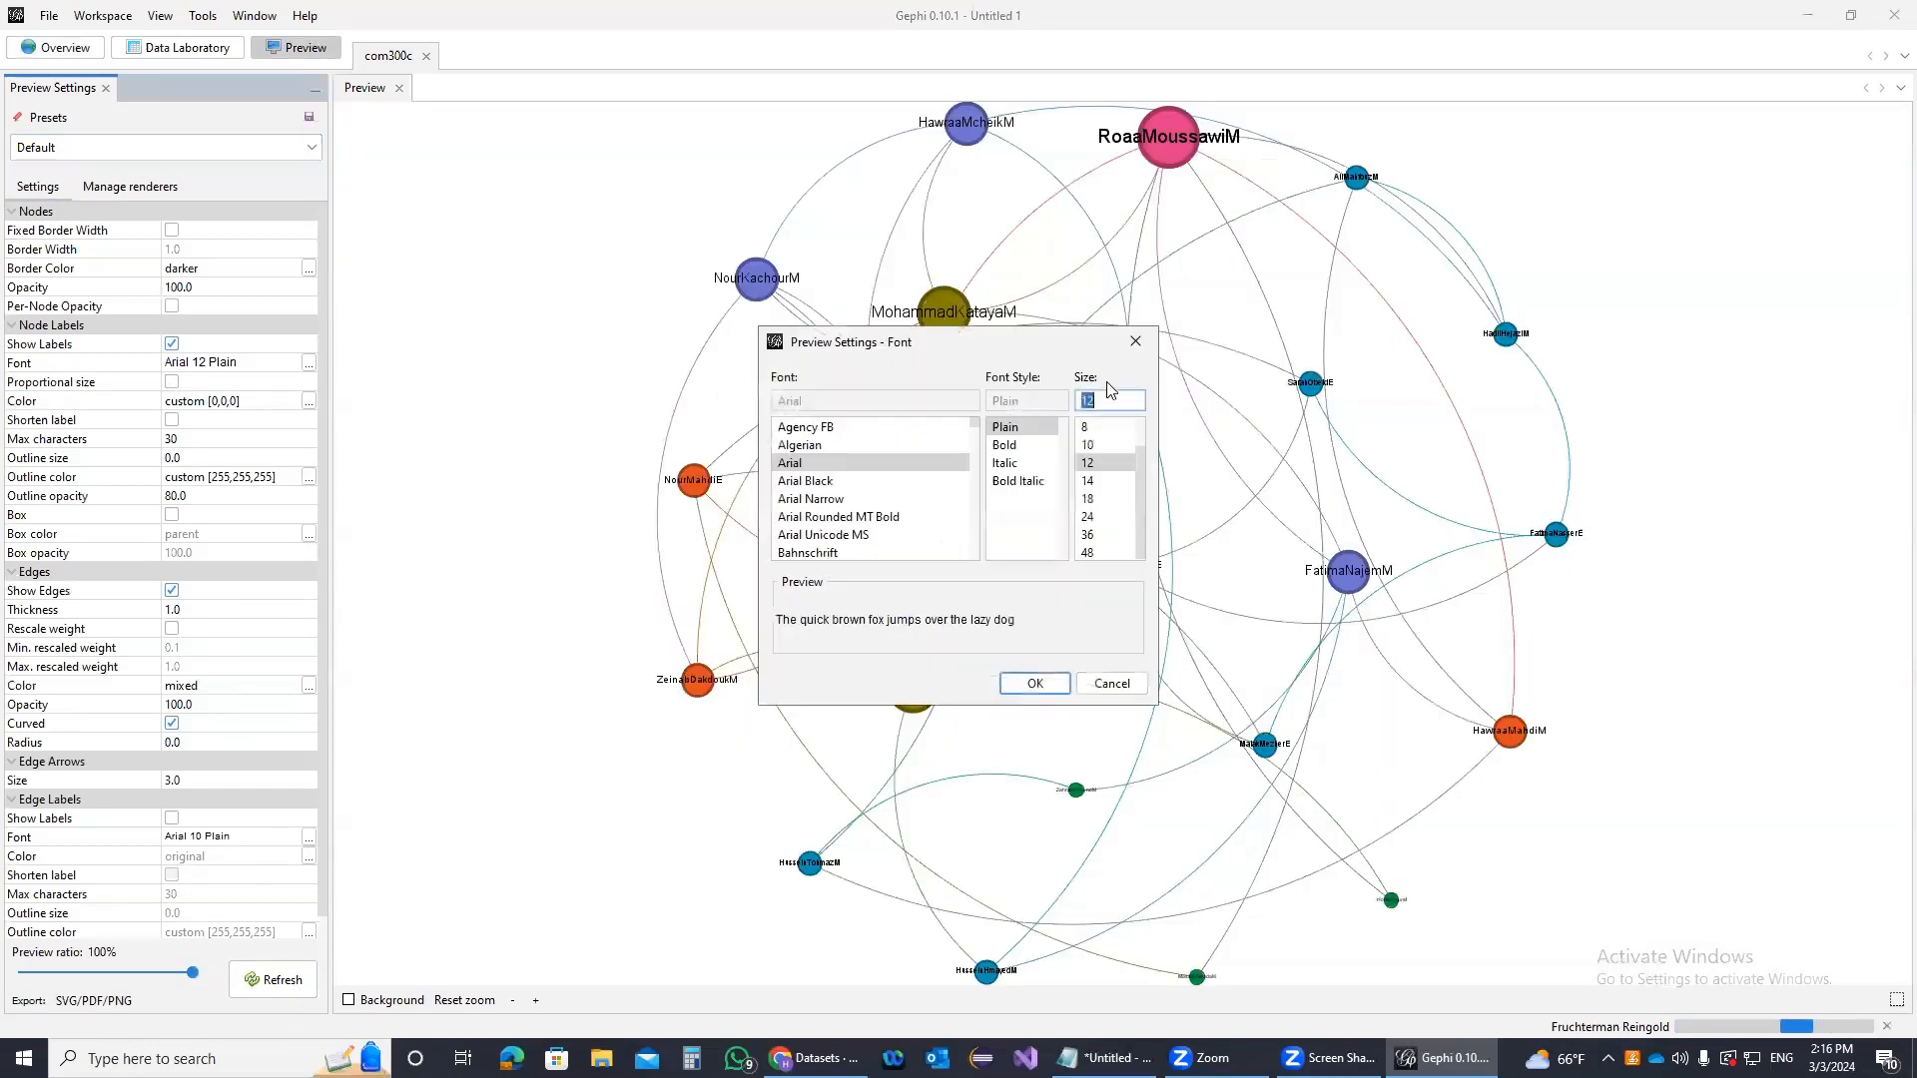
{"action": "left_click", "coordinate": [1088, 498]}
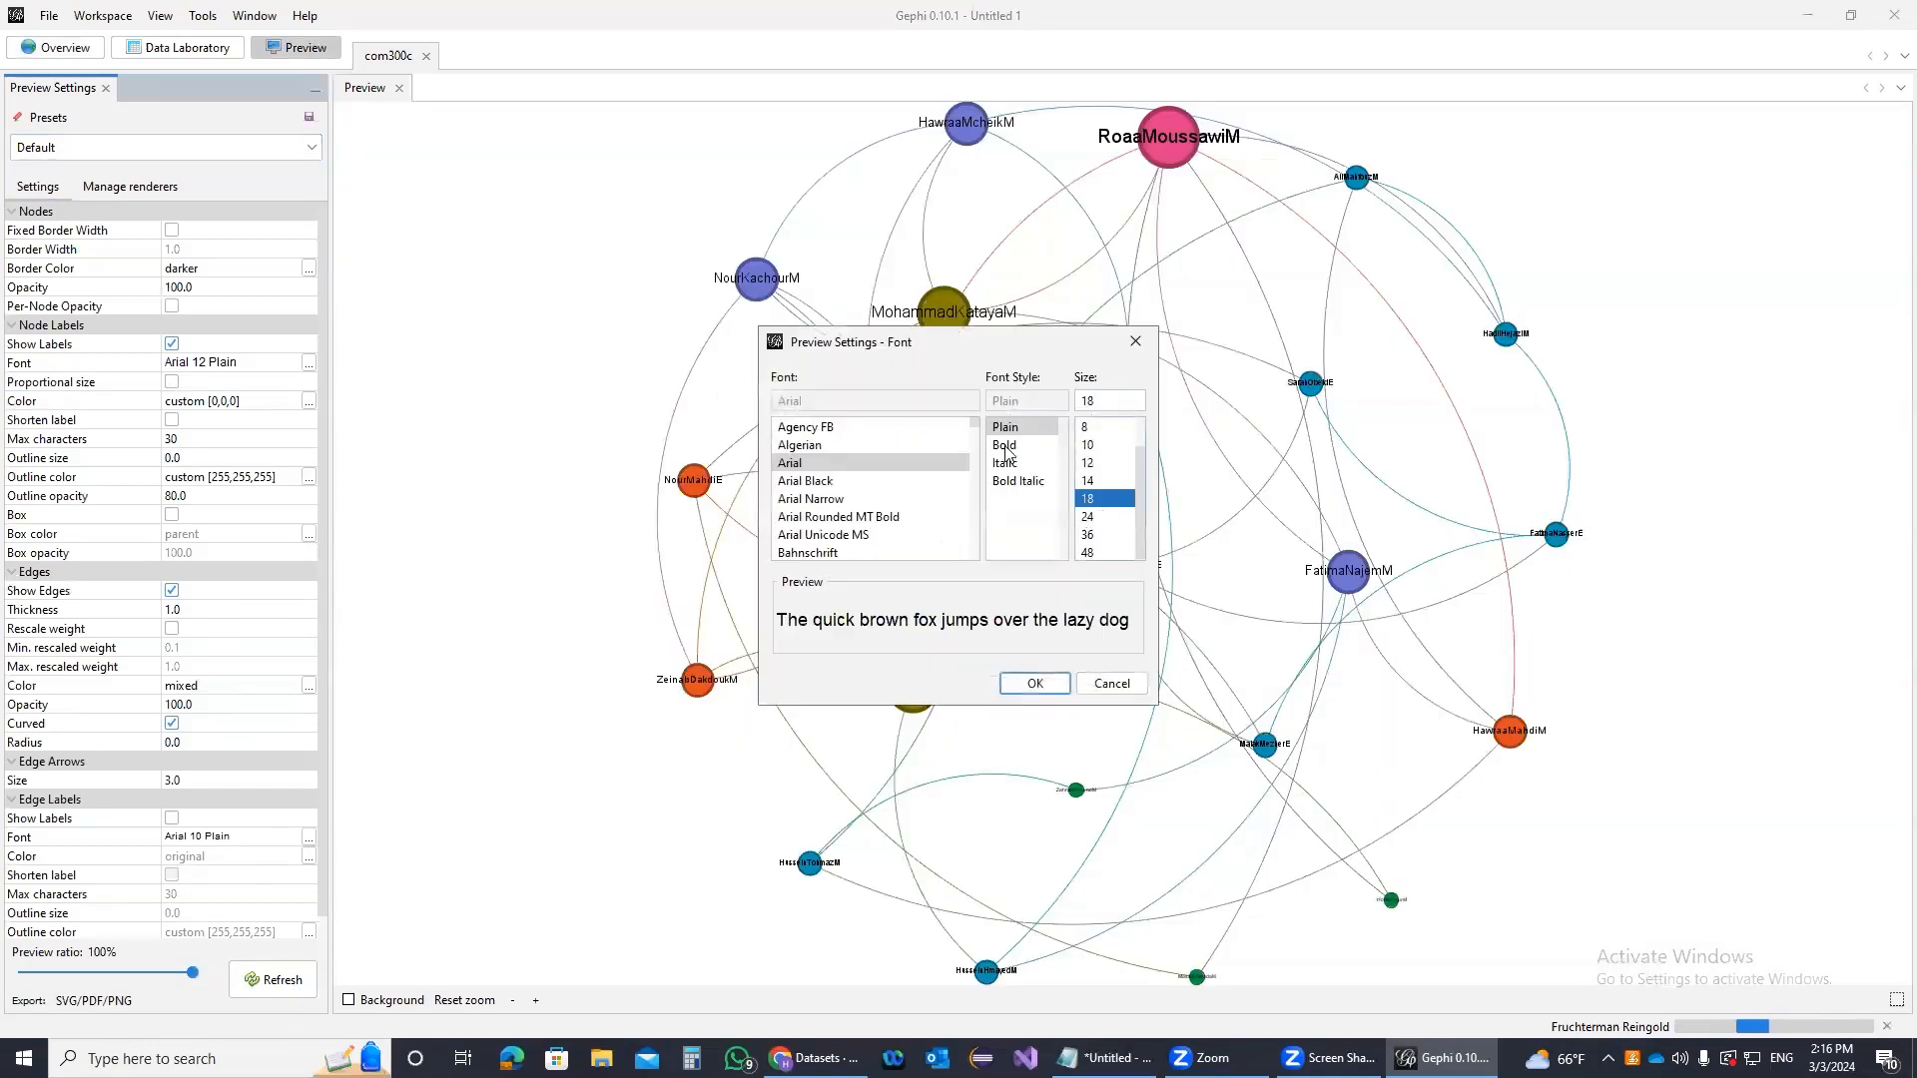
{"action": "left_click", "coordinate": [1008, 444]}
{"action": "left_click", "coordinate": [1064, 686]}
{"action": "left_click", "coordinate": [283, 979]}
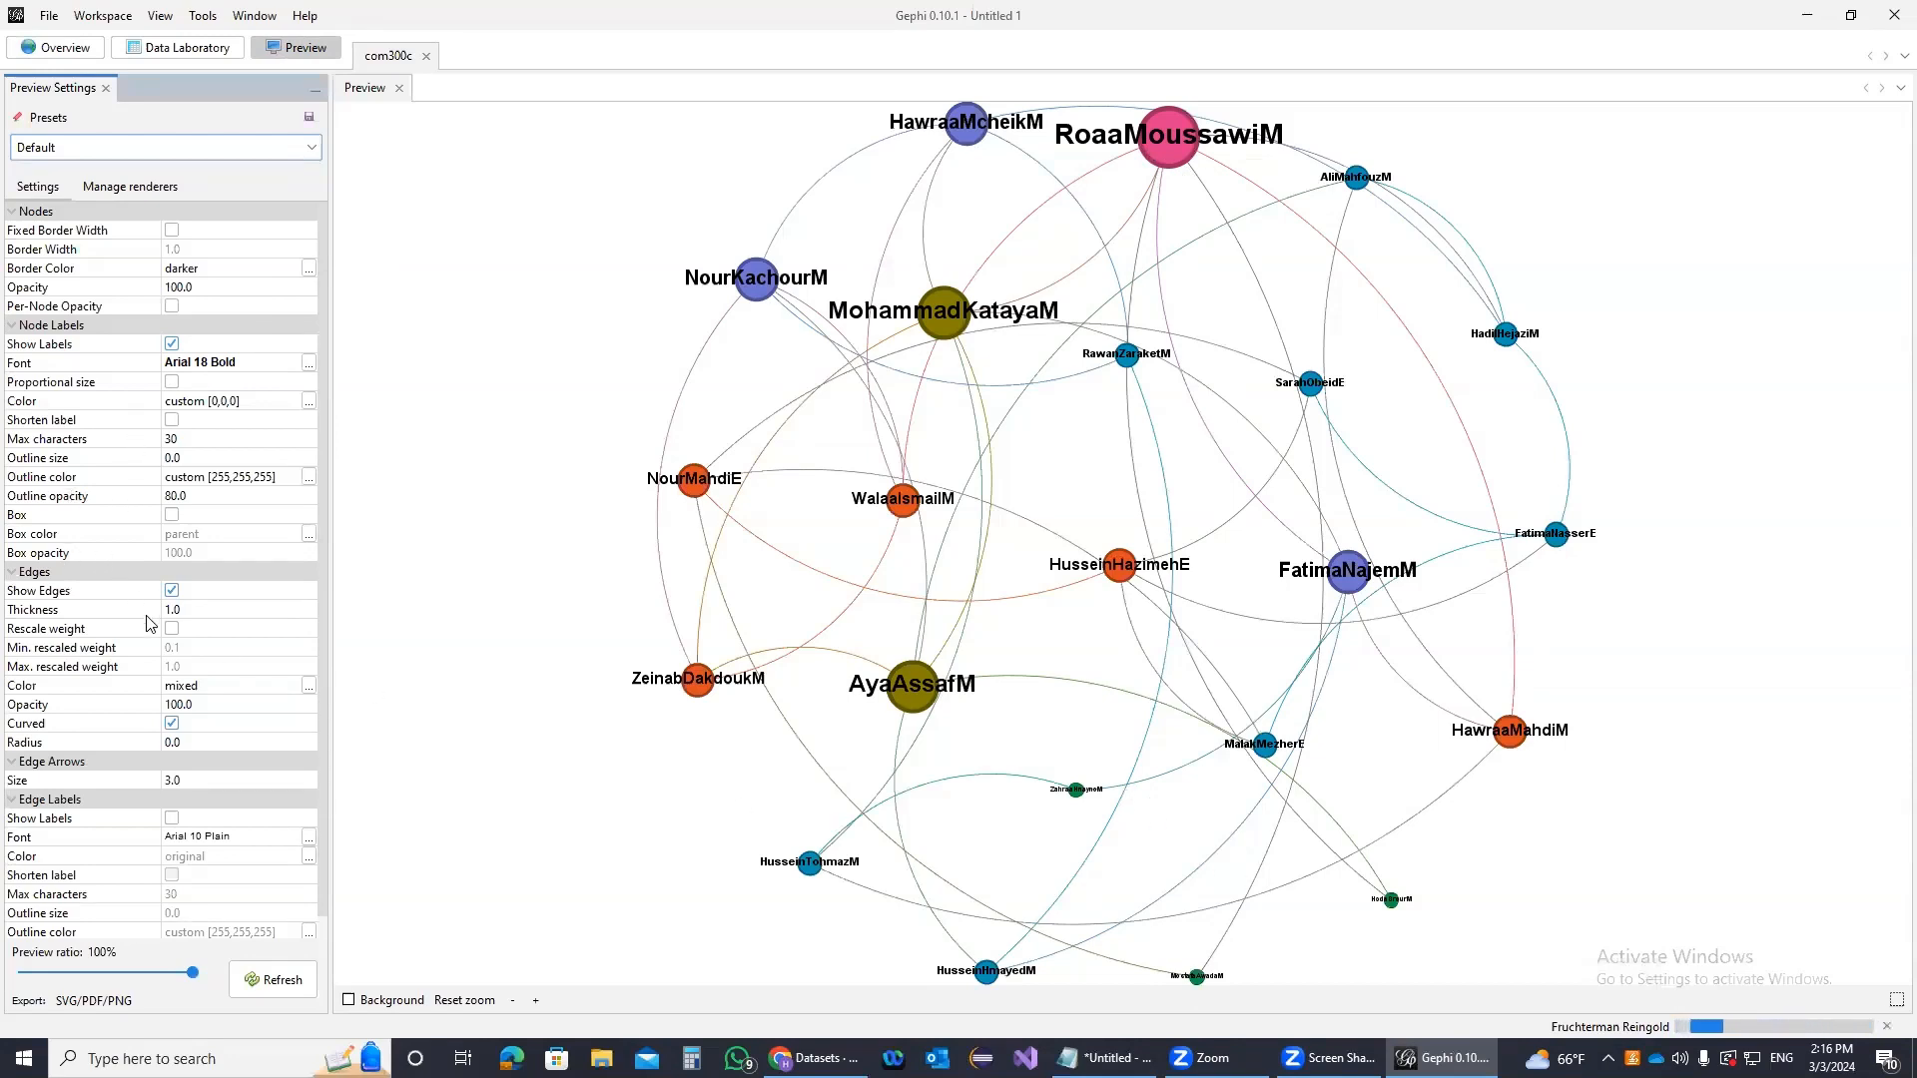
Set the edge thickness to 2.0 and refresh the preview
{"action": "left_click", "coordinate": [179, 614]}
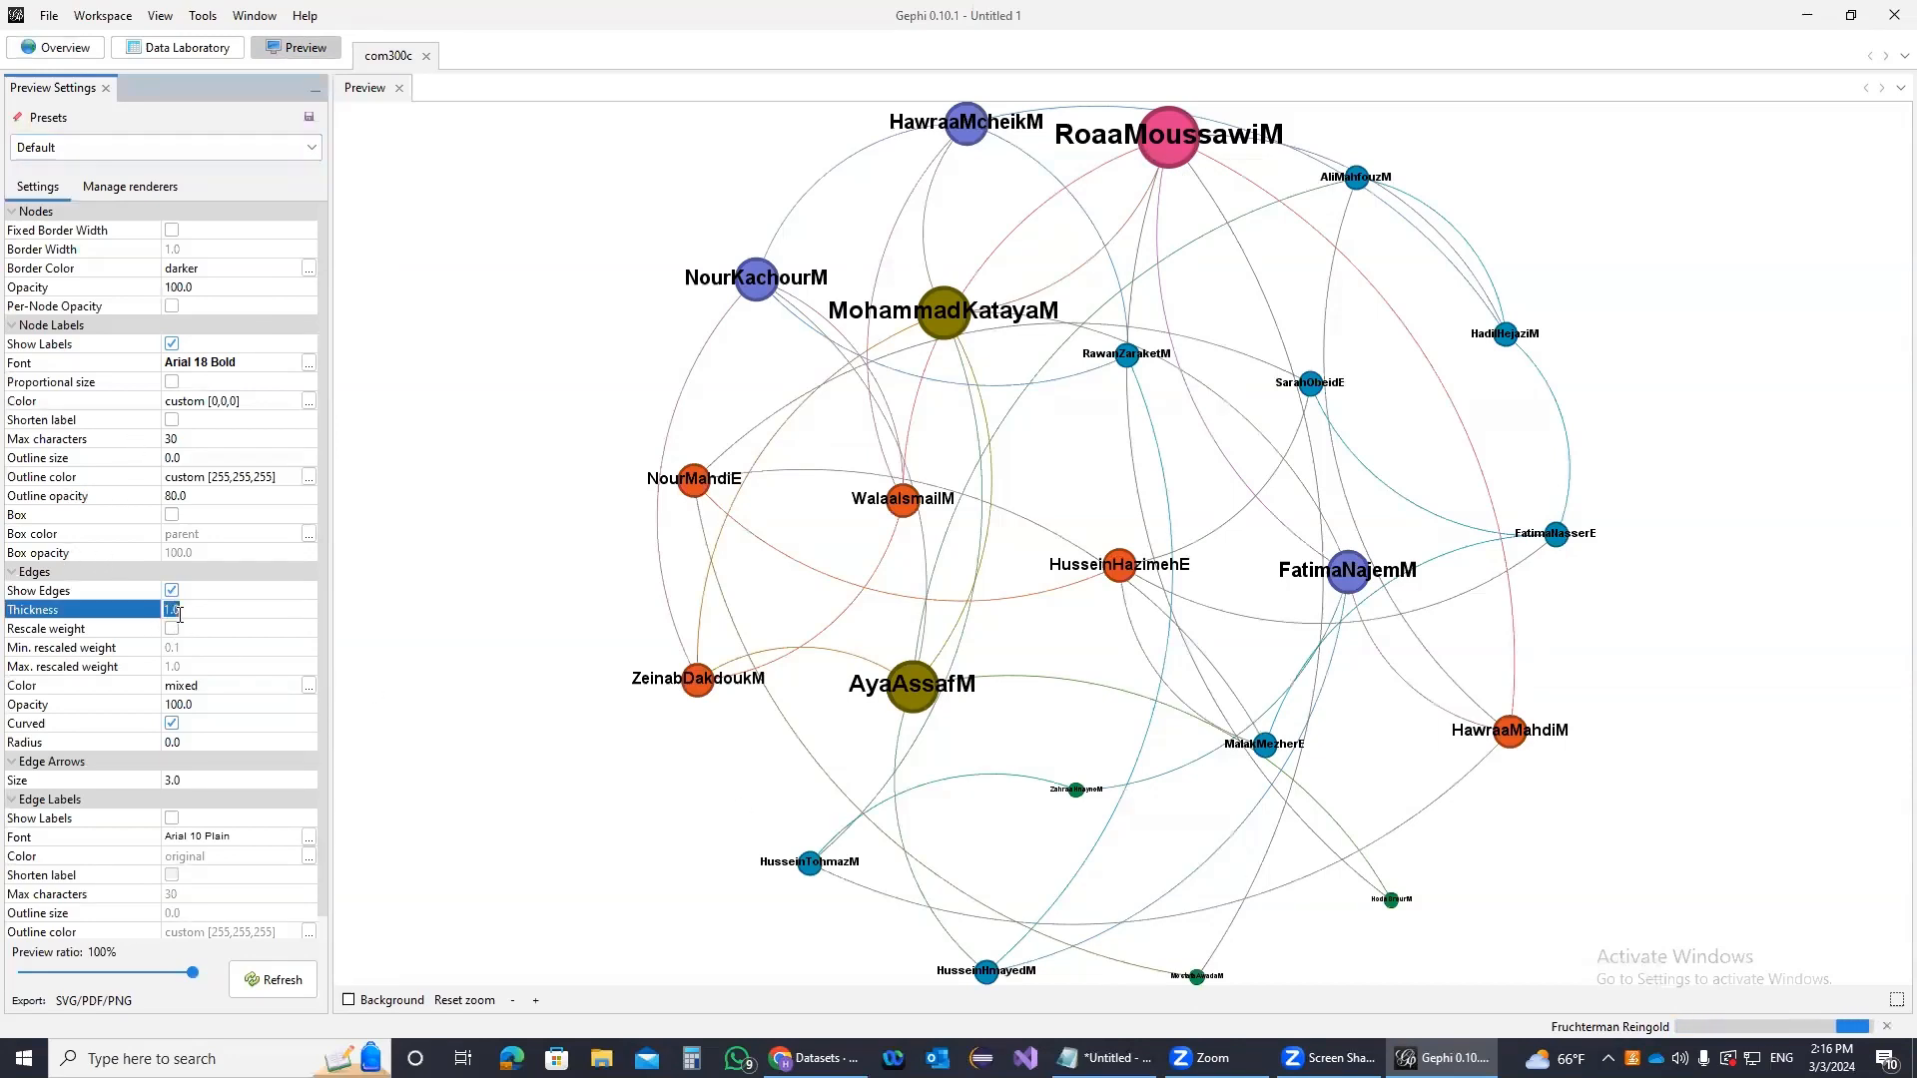
{"action": "type", "text": "2.0"}
{"action": "left_click", "coordinate": [277, 976]}
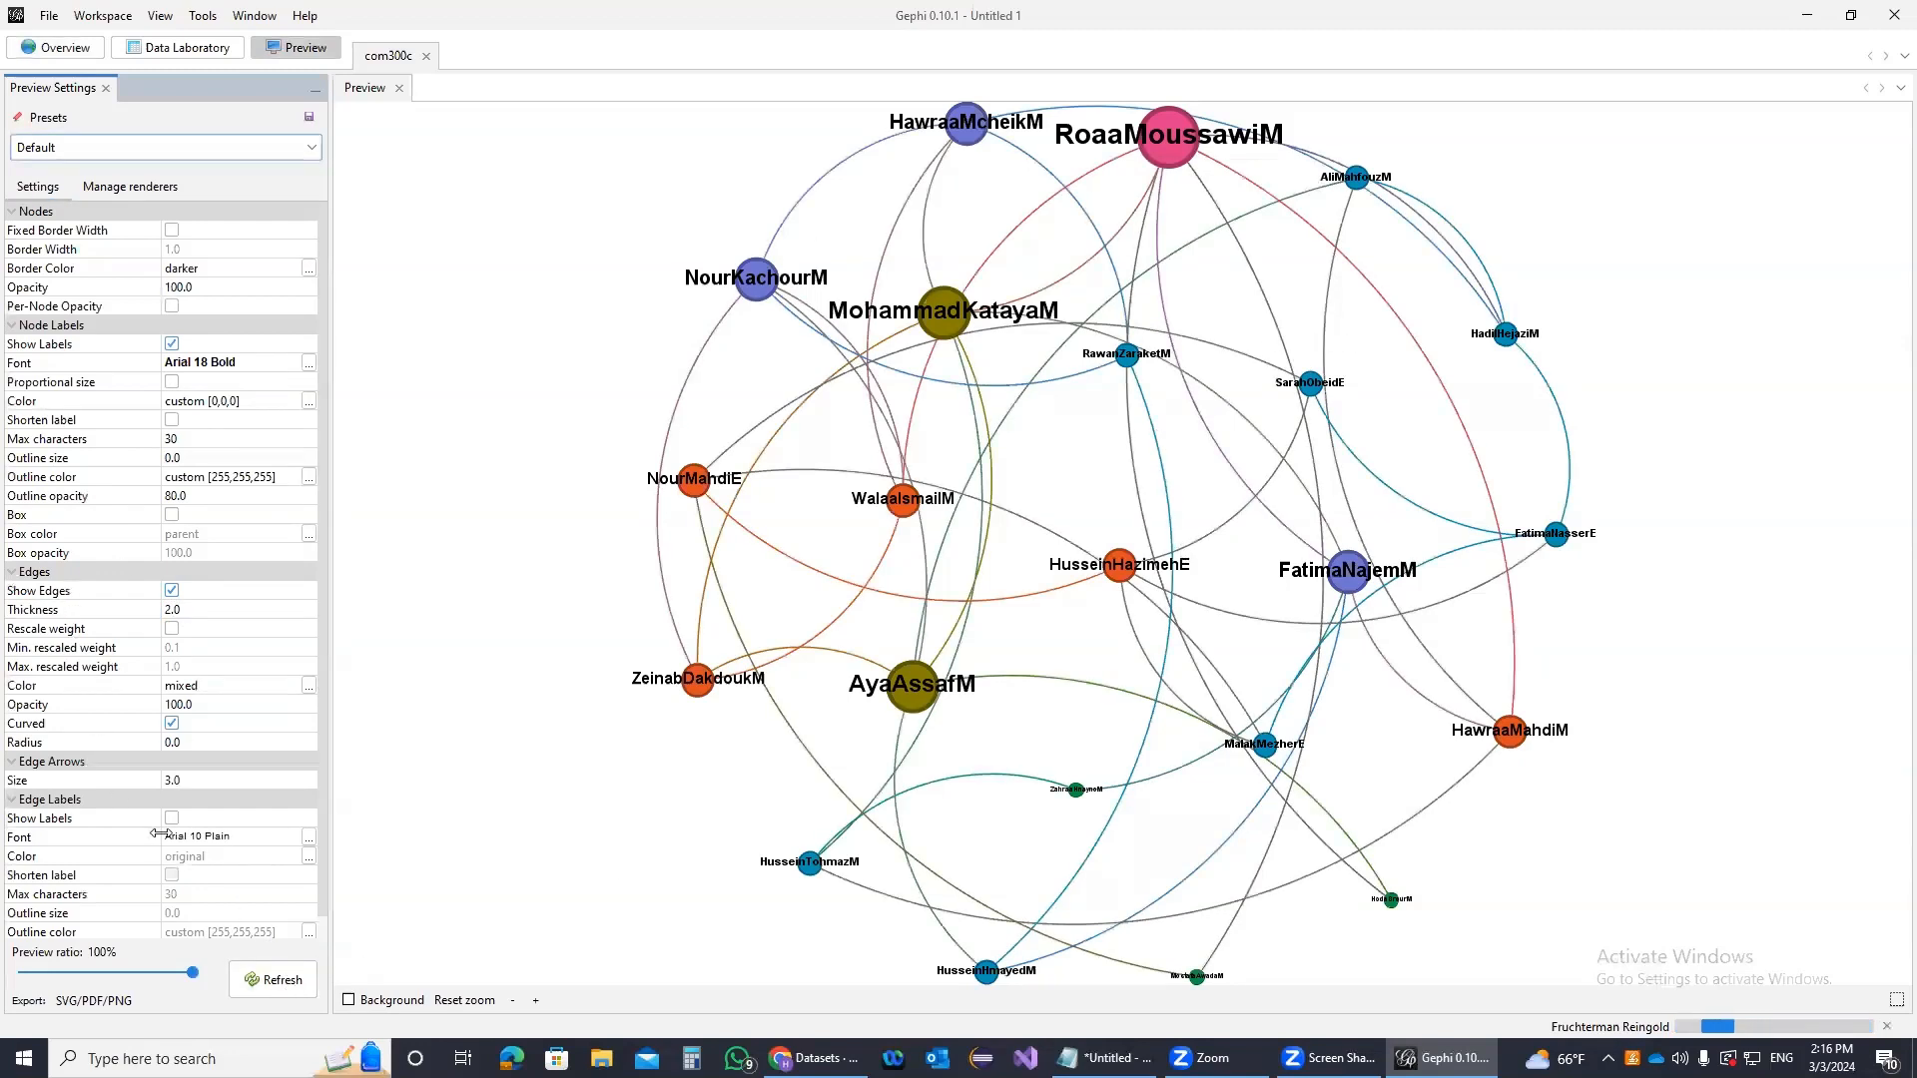
{"action": "scroll", "coordinate": [198, 828], "scroll_direction": "down", "scroll_amount": 3}
{"action": "scroll", "coordinate": [210, 813], "scroll_direction": "up", "scroll_amount": 3}
Export the graph rendering as a PNG file named network1 to the Desktop
{"action": "left_click", "coordinate": [48, 15]}
{"action": "mouse_move", "coordinate": [97, 308]}
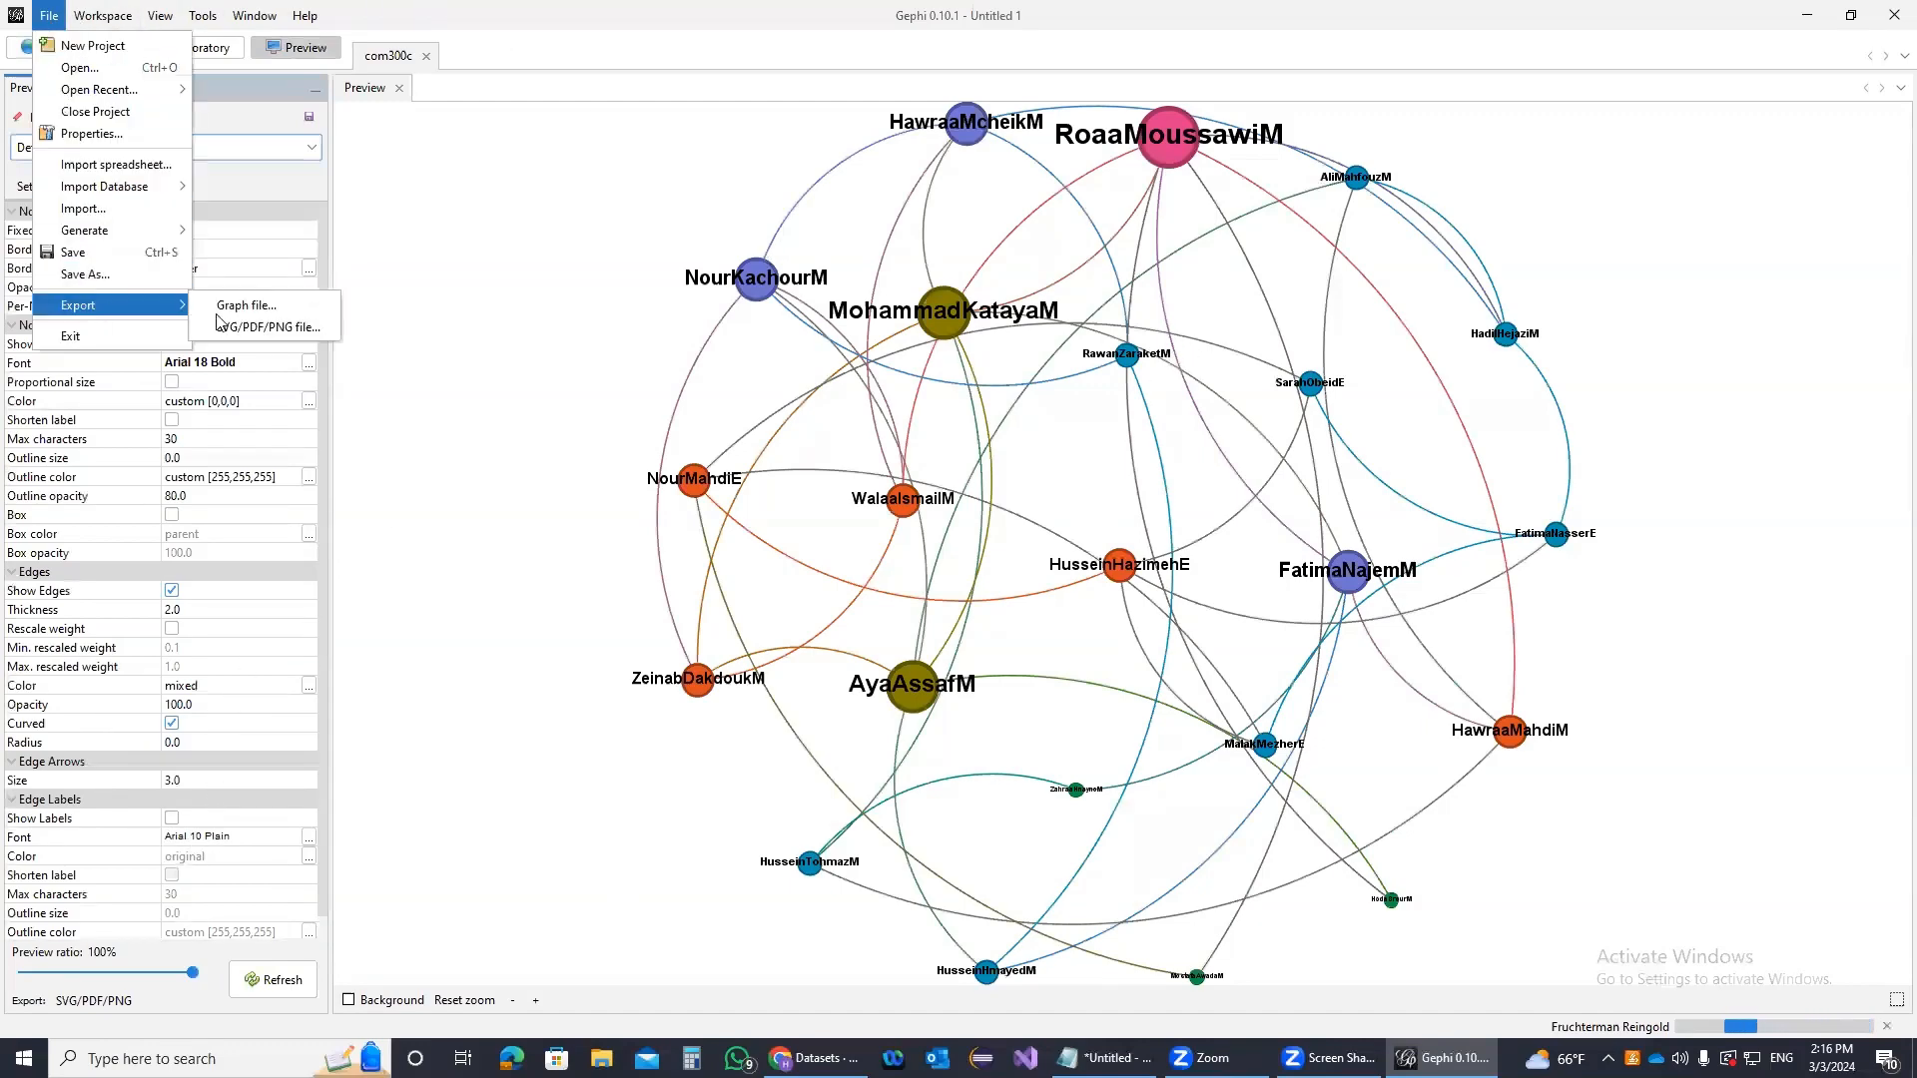
{"action": "left_click", "coordinate": [255, 328]}
{"action": "left_click", "coordinate": [934, 691]}
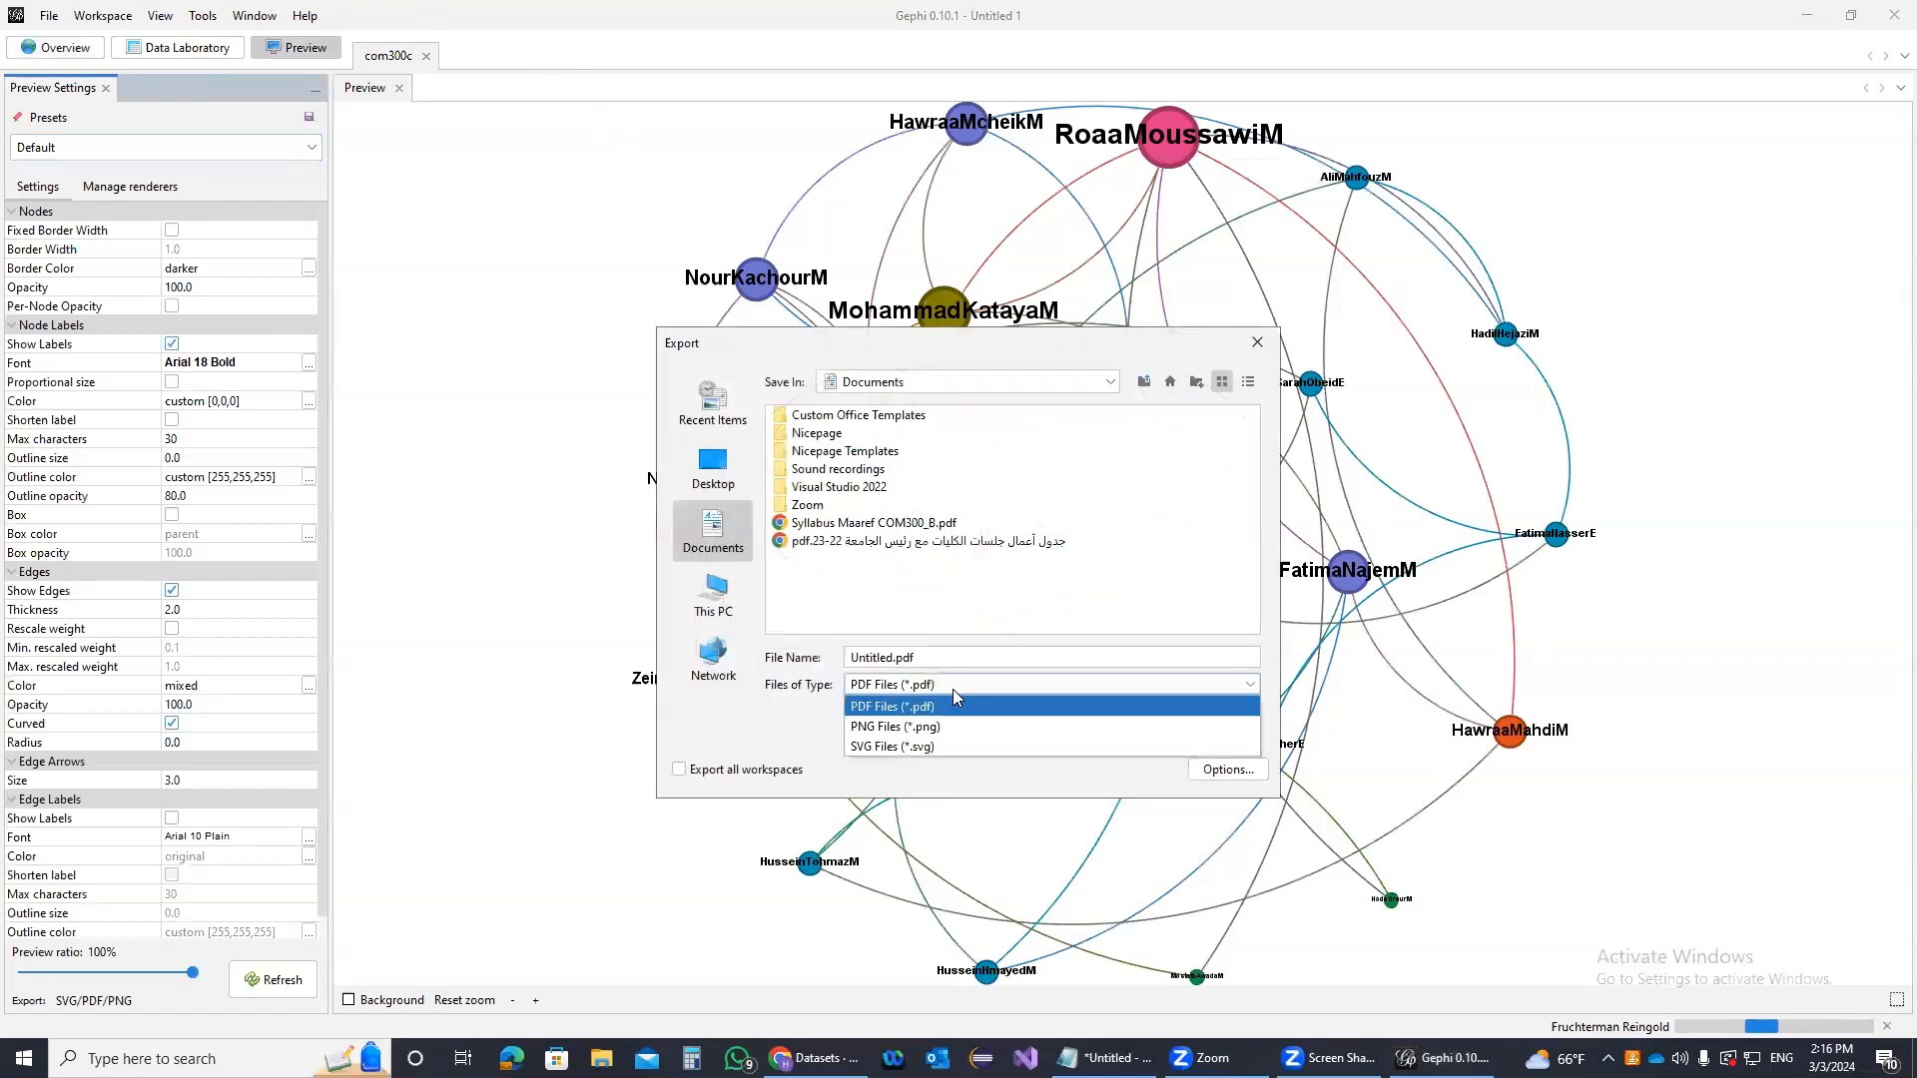
{"action": "left_click", "coordinate": [928, 718]}
{"action": "left_click", "coordinate": [868, 657]}
{"action": "double_click", "coordinate": [868, 657]}
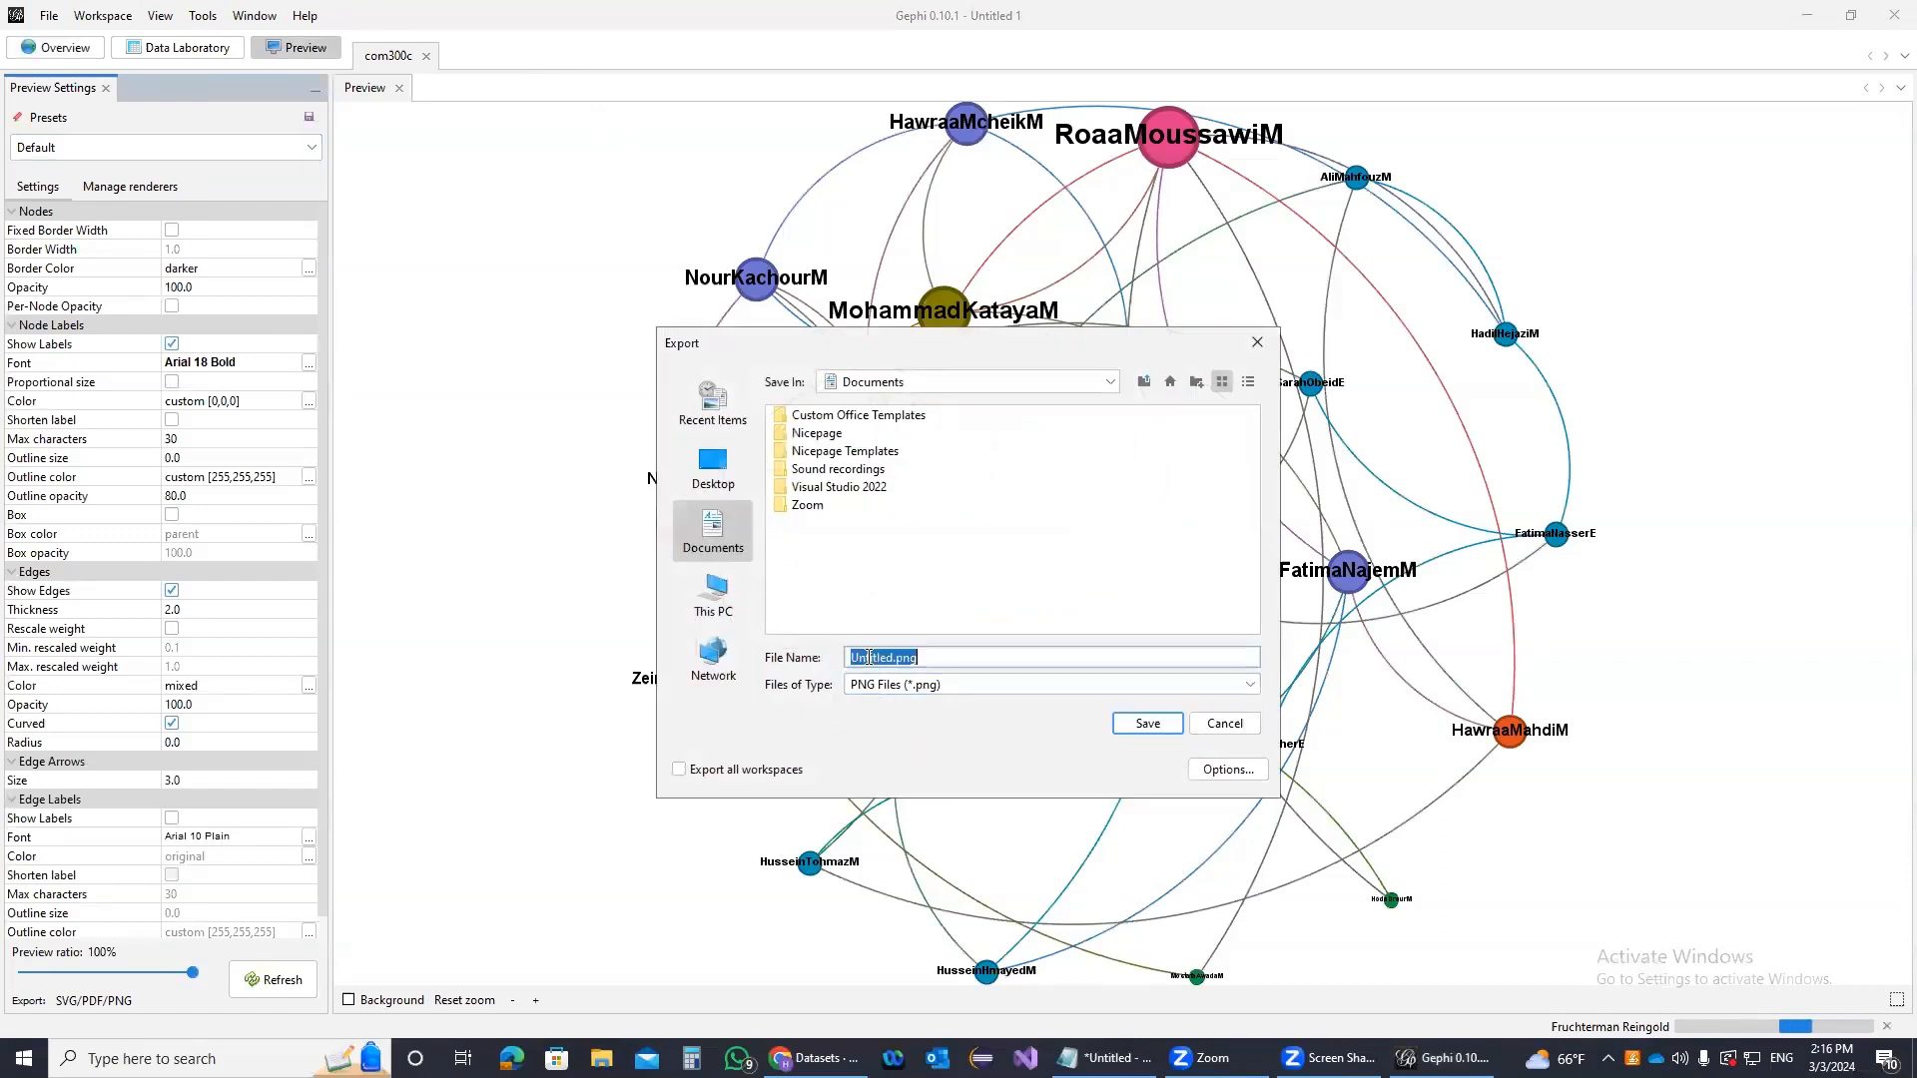
{"action": "type", "text": "n"}
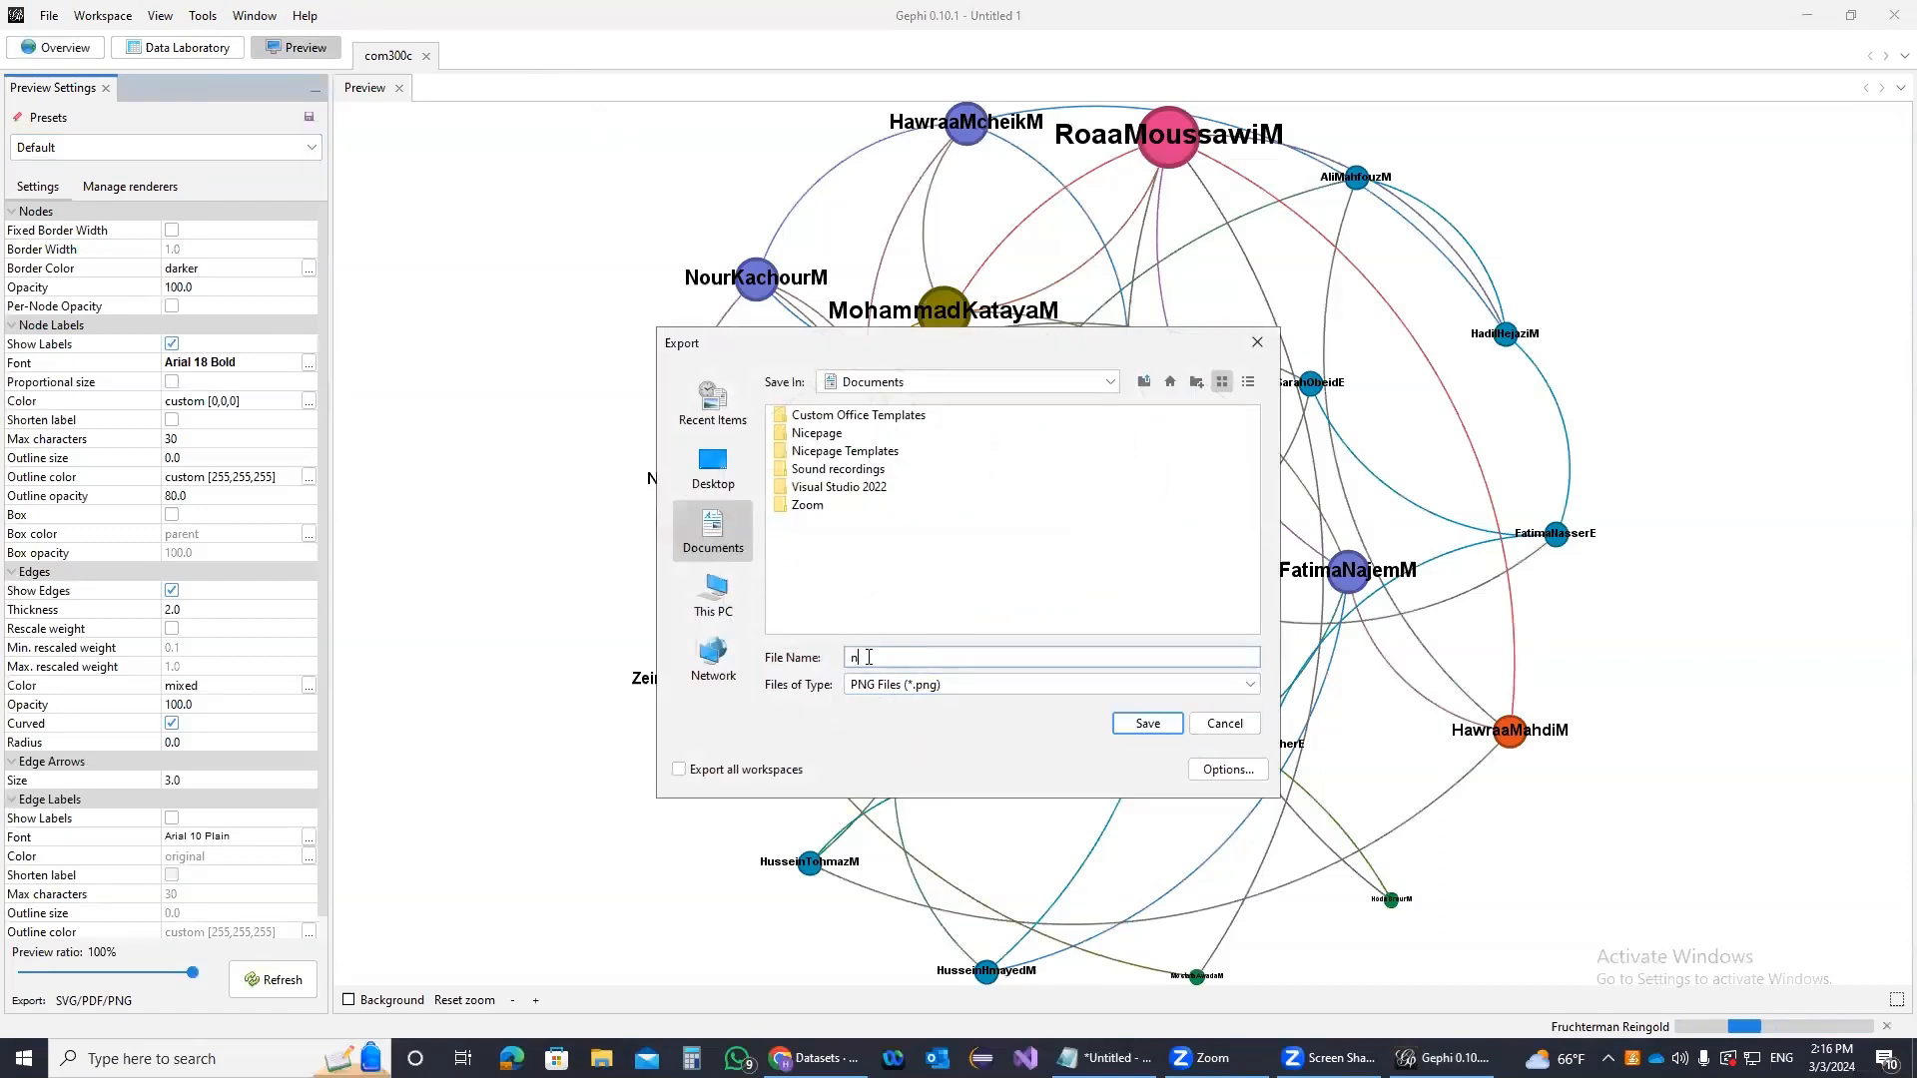
{"action": "type", "text": "etwork1"}
{"action": "left_click", "coordinate": [713, 467]}
{"action": "left_click", "coordinate": [1125, 727]}
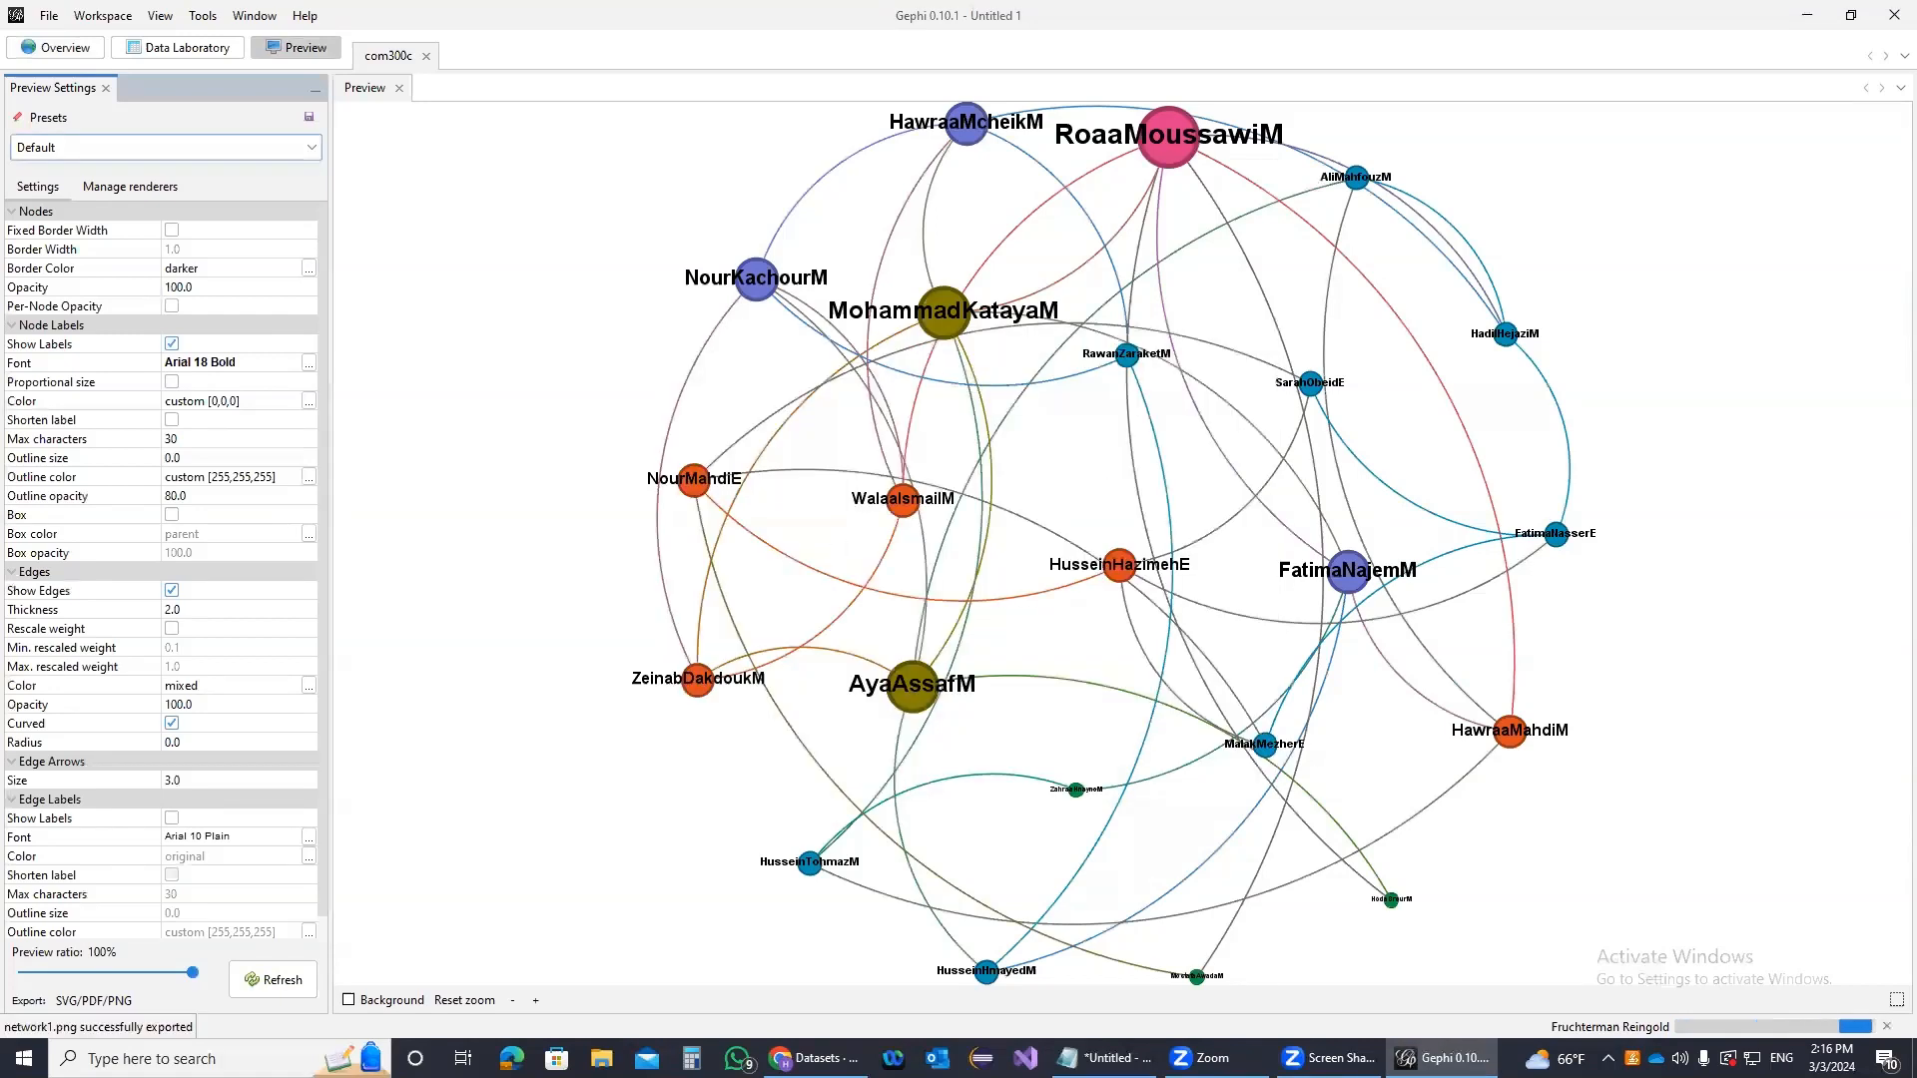
Show the Windows desktop to locate the exported network1 image
{"action": "key", "text": "super+d"}
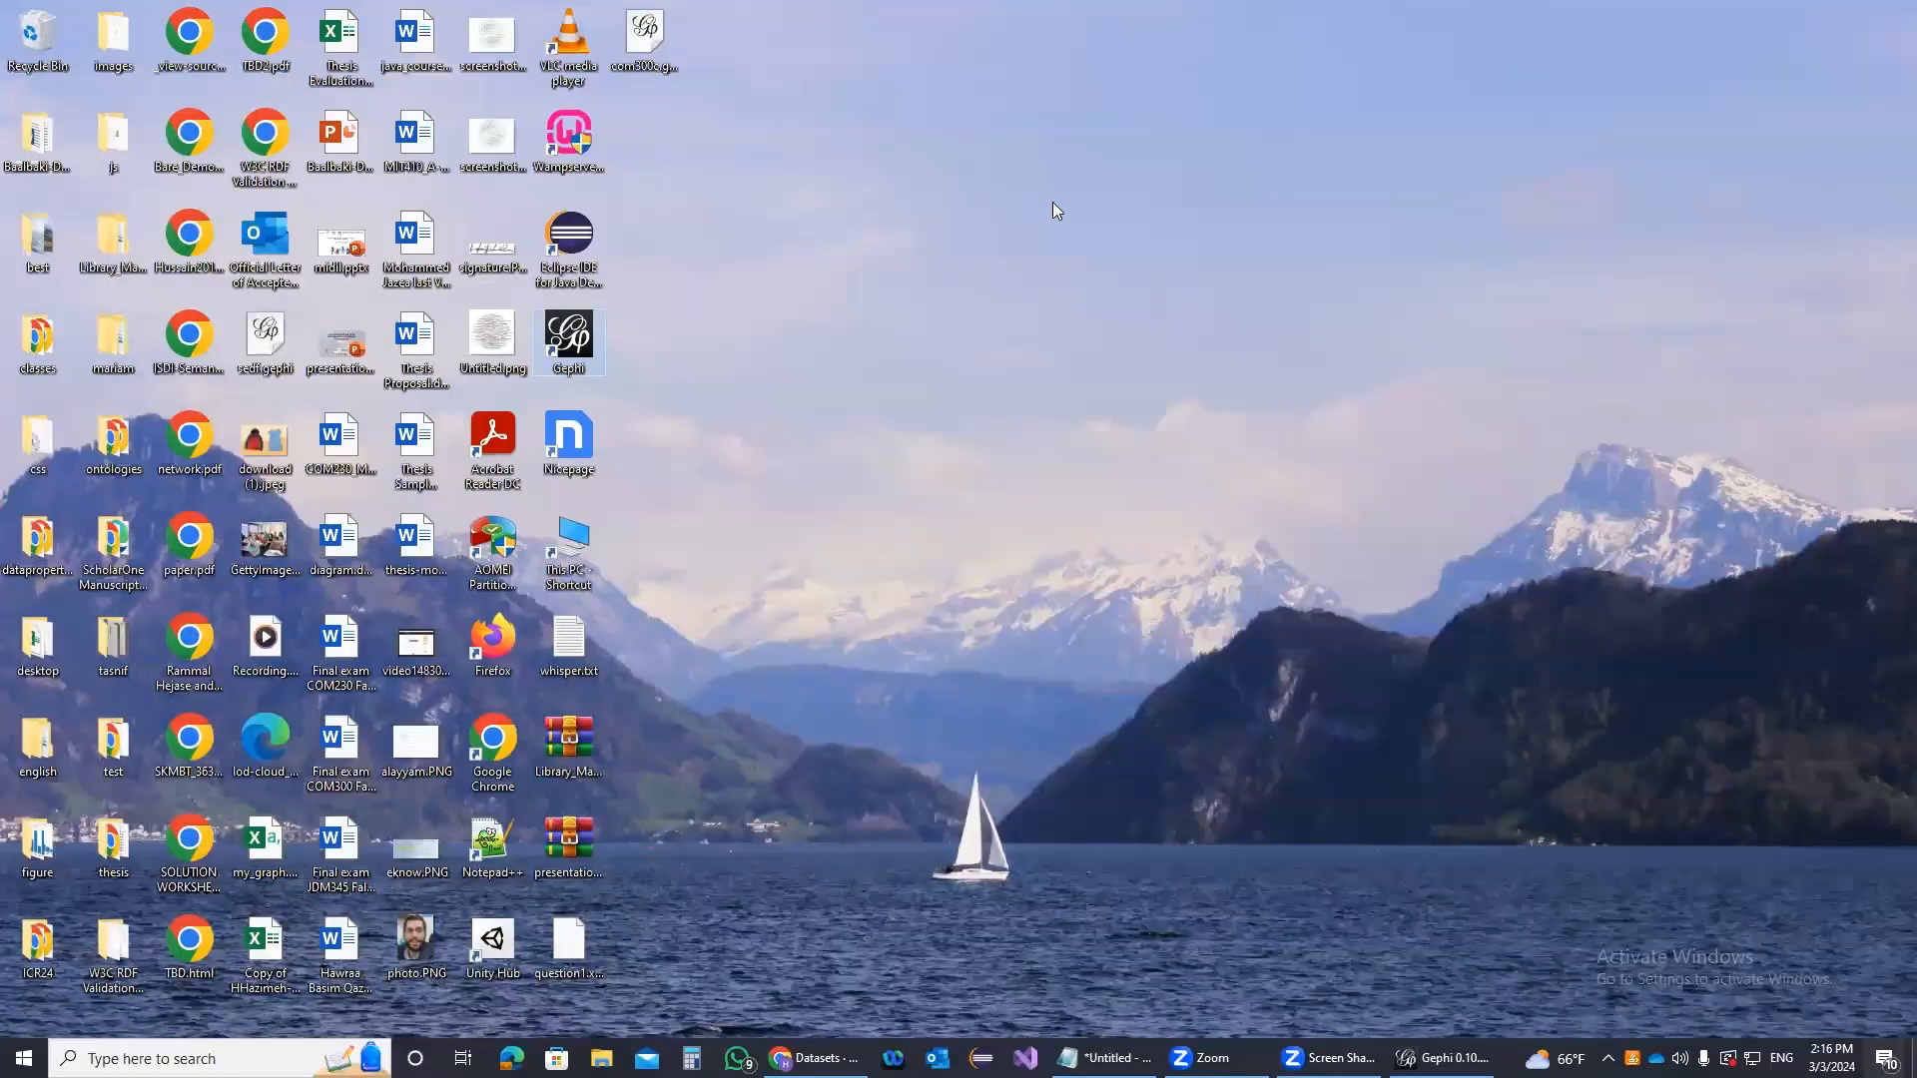